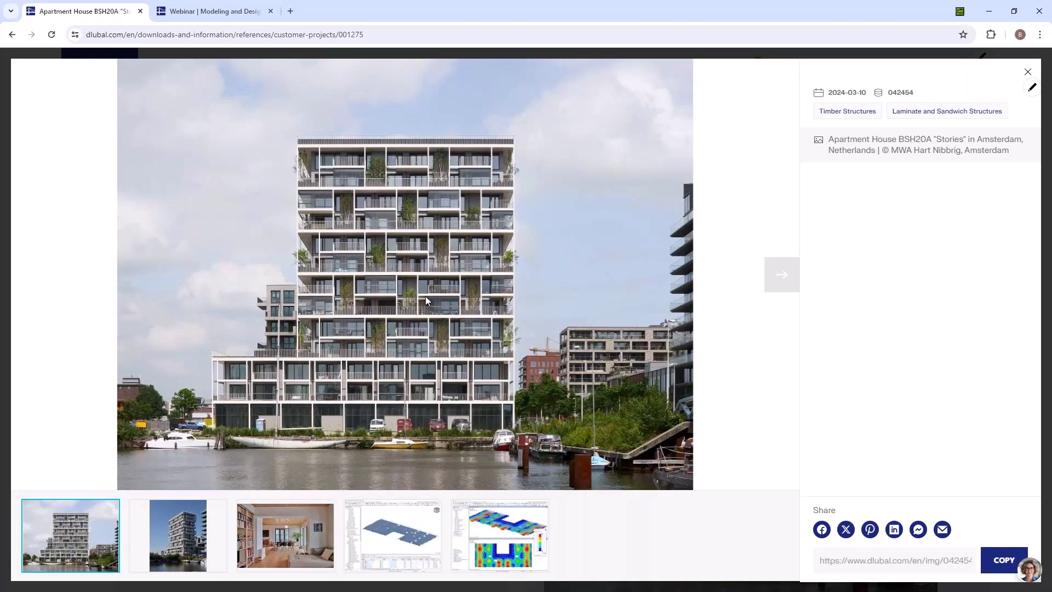
Browse the apartment house project's image gallery up to the RFEM model of the cross-laminated timber plate
{"action": "left_click", "coordinate": [781, 274]}
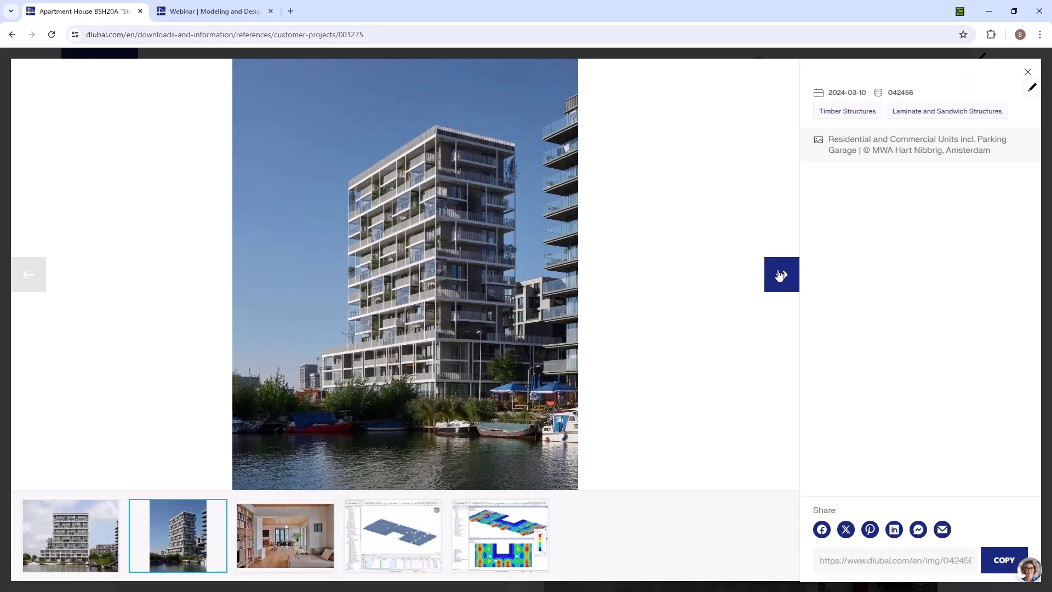
{"action": "left_click", "coordinate": [780, 274]}
{"action": "left_click", "coordinate": [780, 274]}
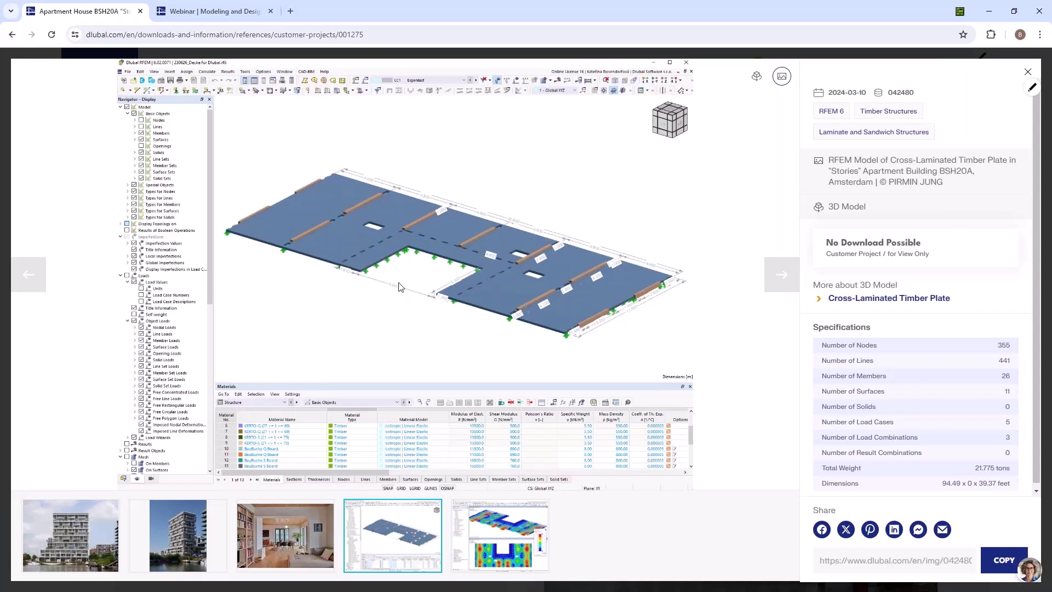
Look through the webinar page on modeling and design of frame structures with the Building Model add-on
{"action": "left_click", "coordinate": [213, 12]}
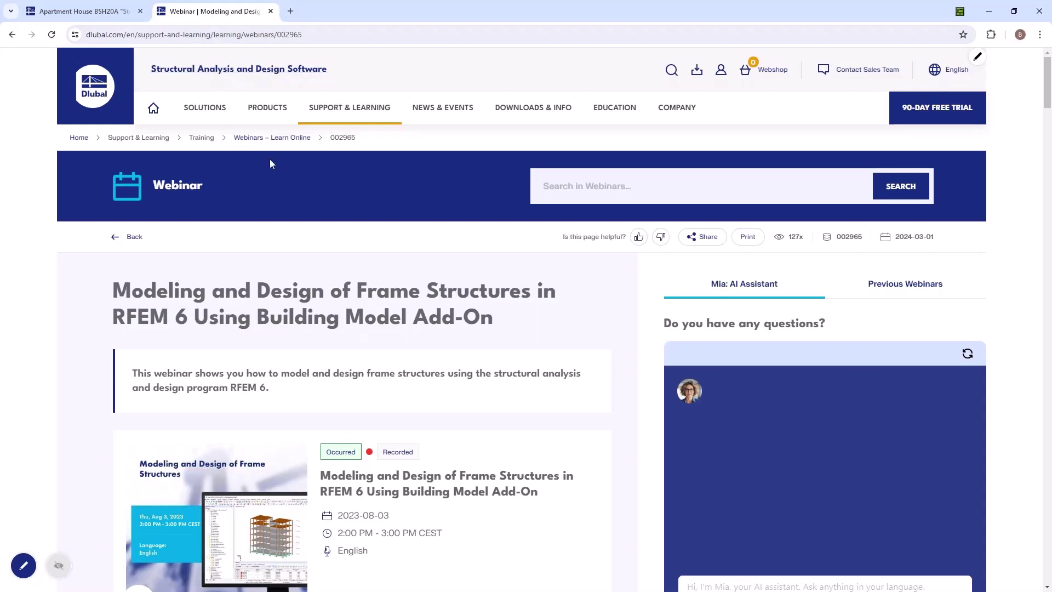
{"action": "scroll", "coordinate": [323, 265], "scroll_direction": "down", "scroll_amount": 5}
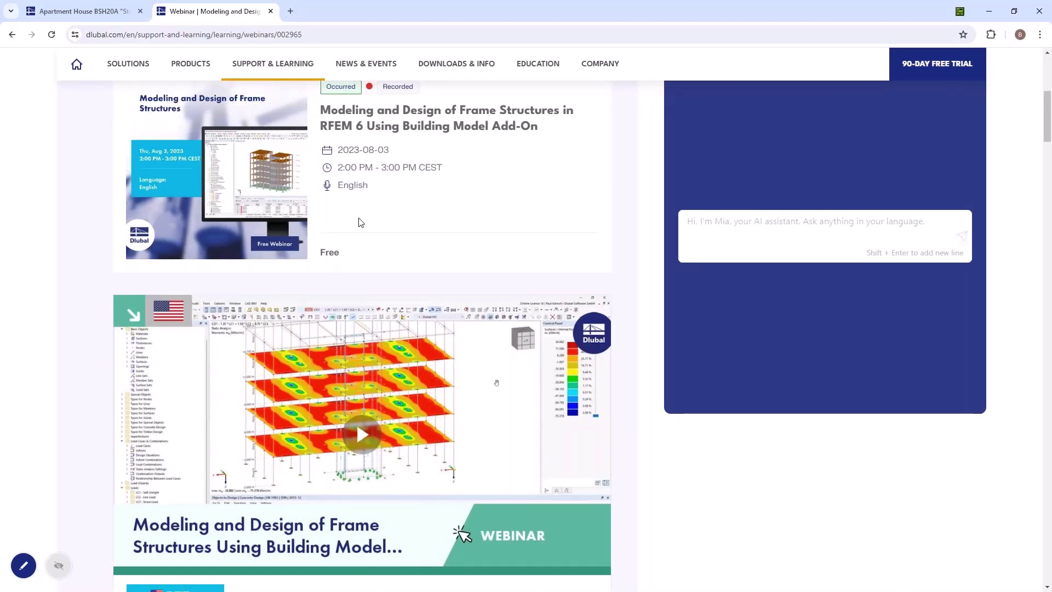
{"action": "scroll", "coordinate": [360, 221], "scroll_direction": "down", "scroll_amount": 3}
{"action": "scroll", "coordinate": [359, 222], "scroll_direction": "up", "scroll_amount": 9}
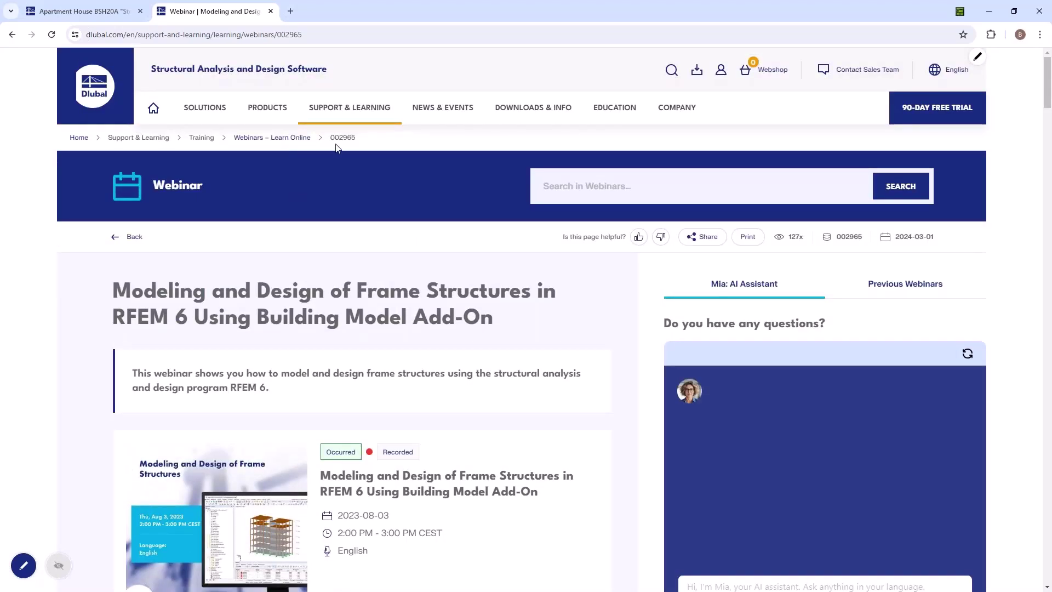
{"action": "scroll", "coordinate": [337, 160], "scroll_direction": "down", "scroll_amount": 8}
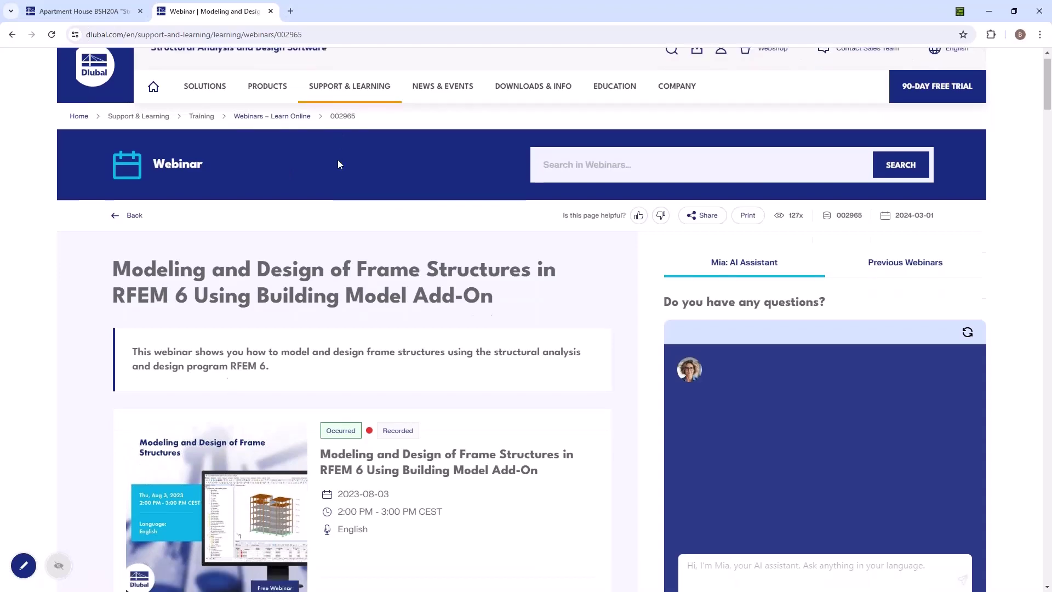
{"action": "scroll", "coordinate": [383, 277], "scroll_direction": "up", "scroll_amount": 8}
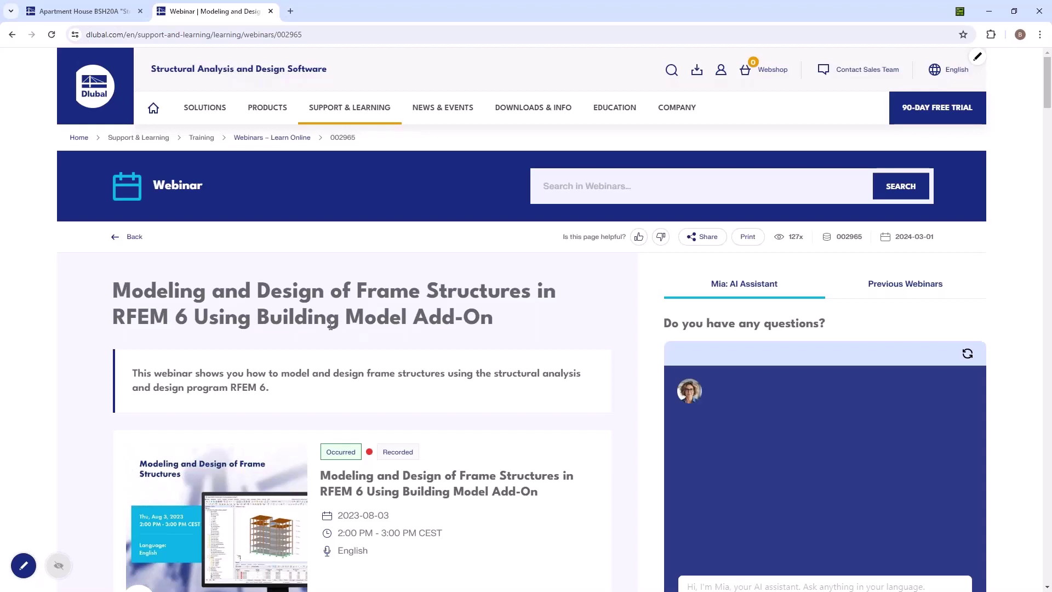
{"action": "scroll", "coordinate": [303, 390], "scroll_direction": "down", "scroll_amount": 3}
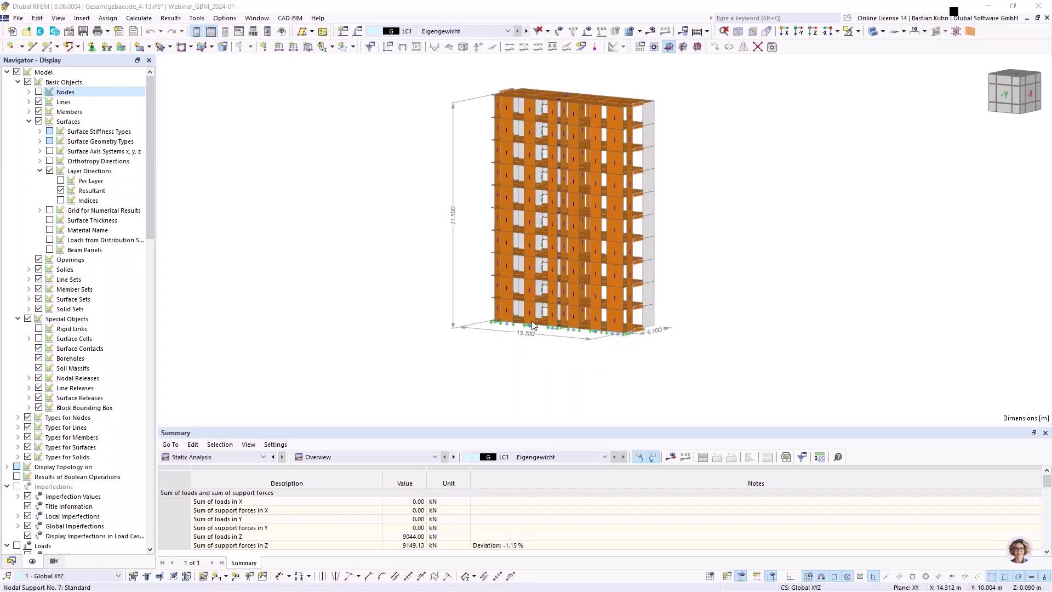
Select the lowest floor plate with its supports in the Y-direction view and display only these objects
{"action": "scroll", "coordinate": [648, 354], "scroll_direction": "up", "scroll_amount": 4}
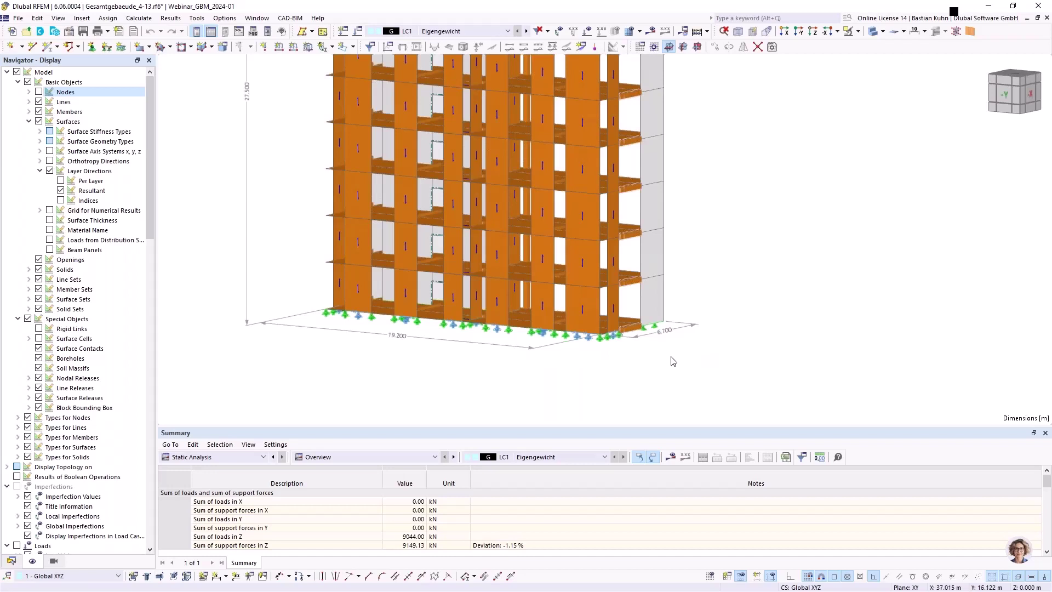
{"action": "scroll", "coordinate": [673, 359], "scroll_direction": "down", "scroll_amount": 4}
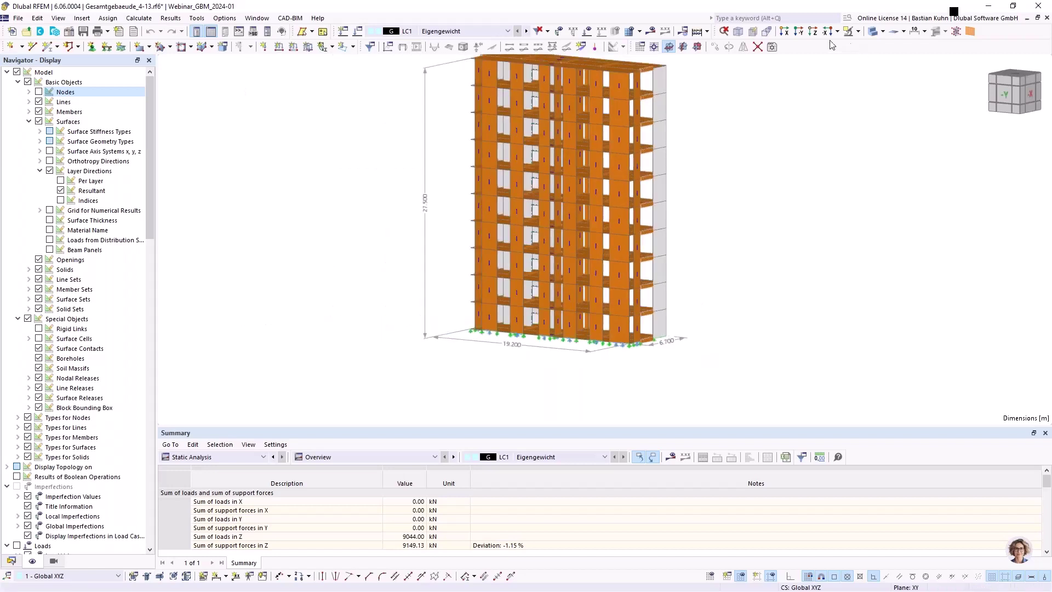
{"action": "left_click", "coordinate": [799, 32]}
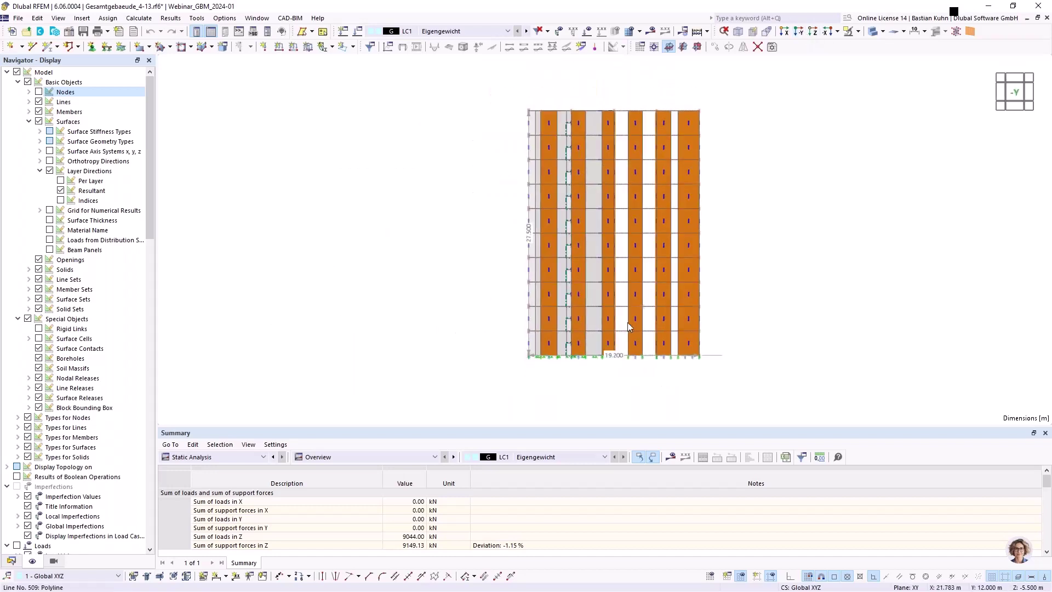
{"action": "scroll", "coordinate": [606, 306], "scroll_direction": "up", "scroll_amount": 4}
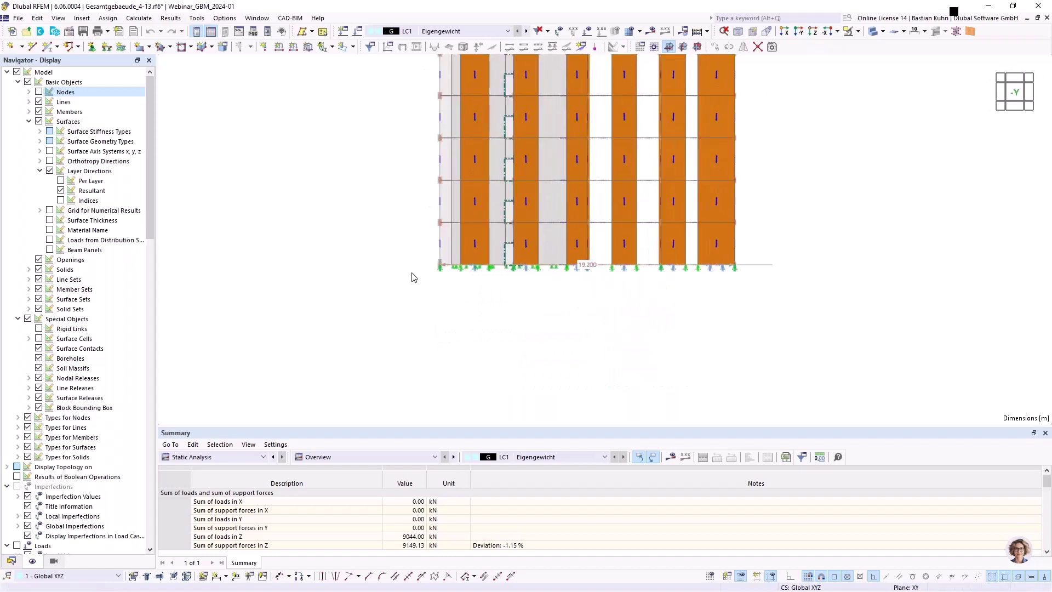
{"action": "left_click_drag", "start_coordinate": [408, 261], "coordinate": [806, 325]}
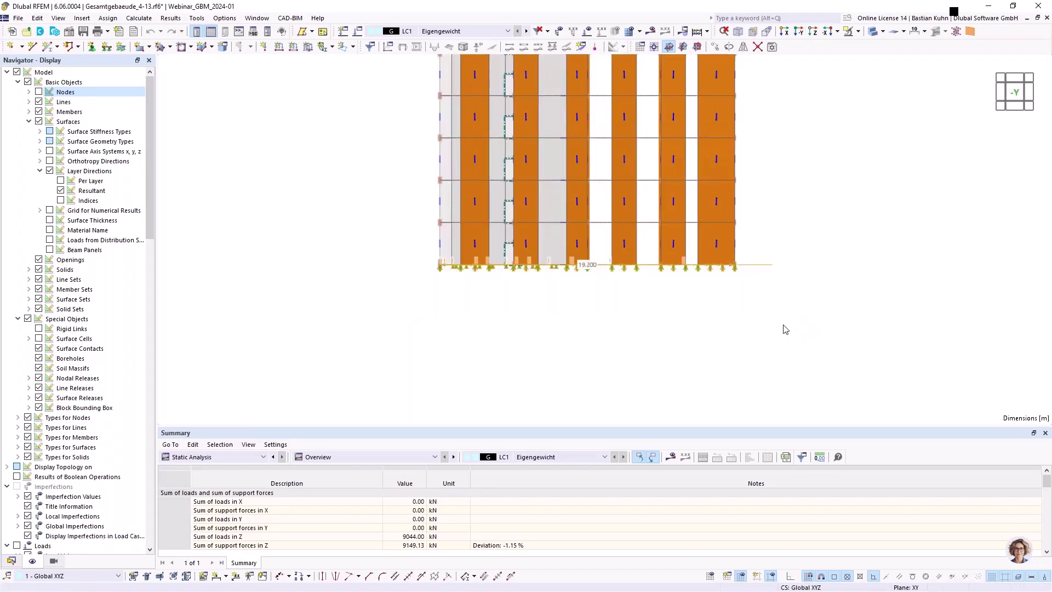
{"action": "left_click", "coordinate": [847, 31]}
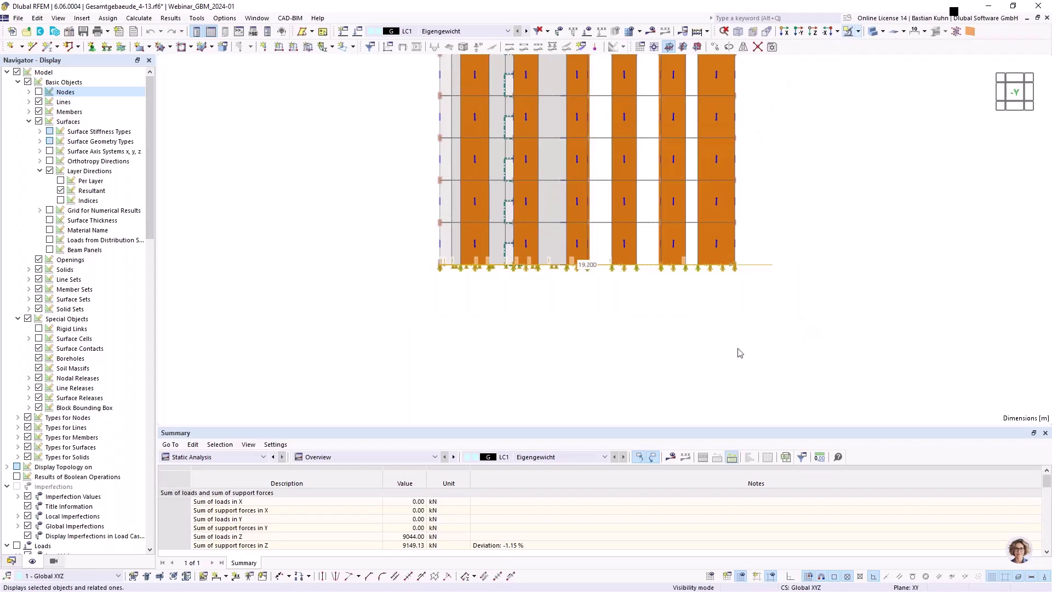
{"action": "middle_click_drag", "start_coordinate": [689, 304], "coordinate": [605, 318]}
{"action": "scroll", "coordinate": [597, 237], "scroll_direction": "up", "scroll_amount": 5}
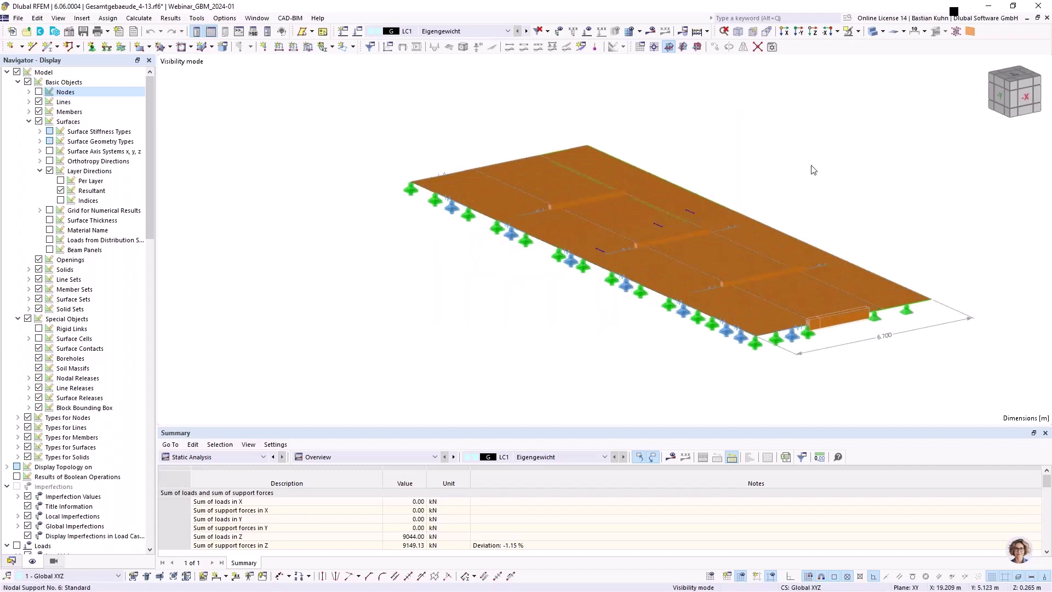
Display the isolated floor plate transparently and show its nodes
{"action": "left_click", "coordinate": [874, 32]}
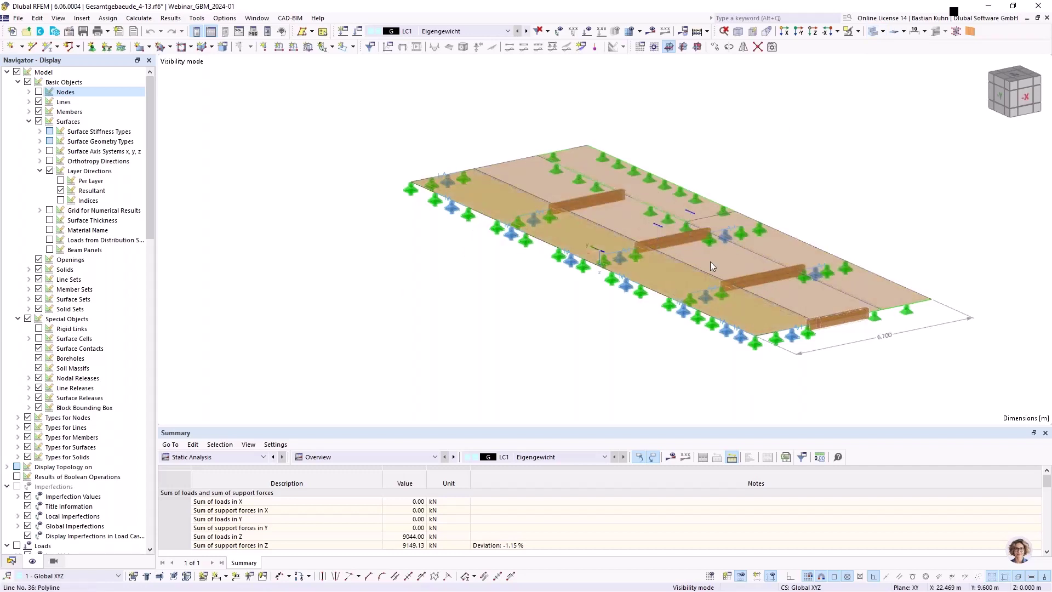
{"action": "left_click", "coordinate": [39, 91]}
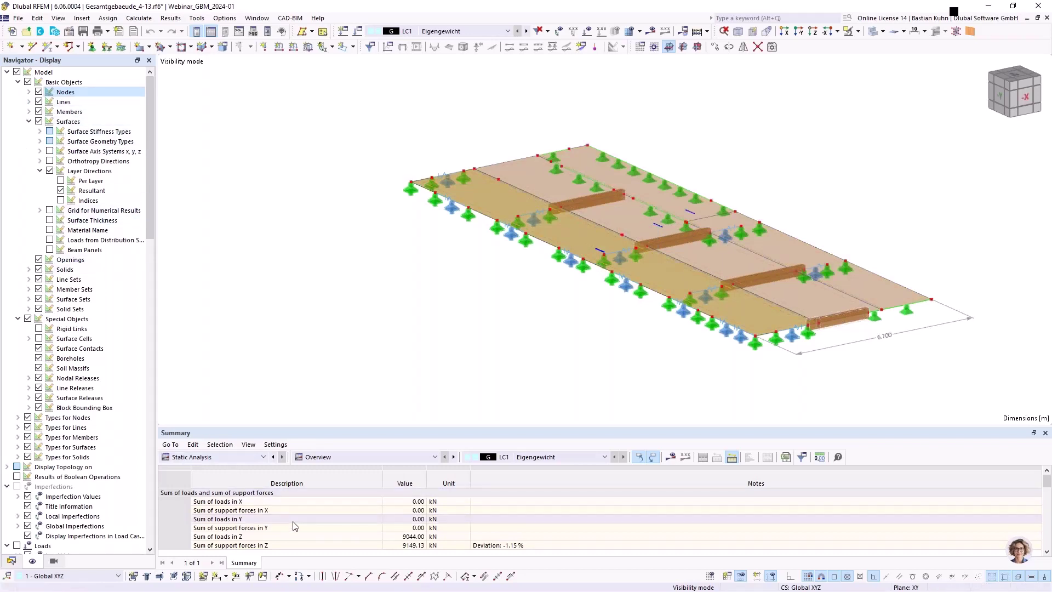
Add a linear dimension for the outer floor panel's width at the plate's short edge, offset about 1.6 m
{"action": "left_click", "coordinate": [217, 575]}
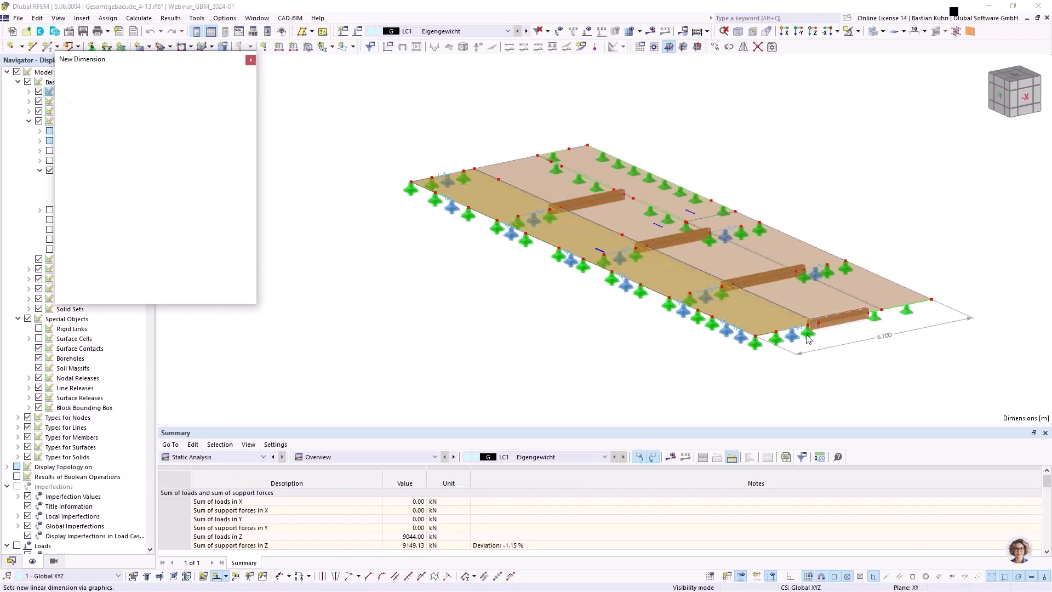
{"action": "middle_click_drag", "start_coordinate": [802, 340], "coordinate": [784, 351]}
{"action": "scroll", "coordinate": [783, 351], "scroll_direction": "up", "scroll_amount": 1}
{"action": "scroll", "coordinate": [783, 353], "scroll_direction": "up", "scroll_amount": 2}
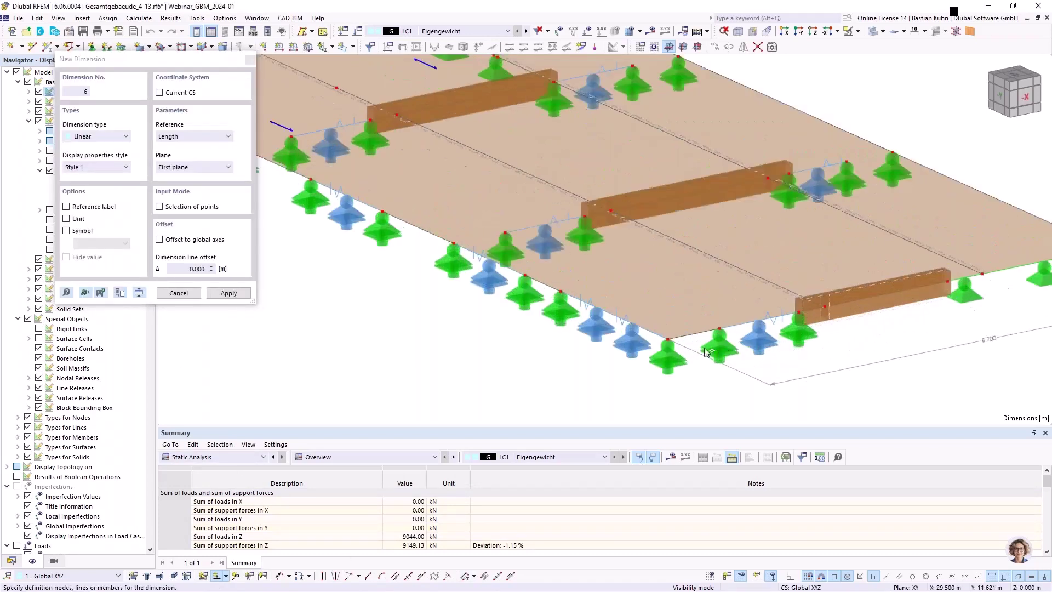
{"action": "left_click", "coordinate": [832, 322]}
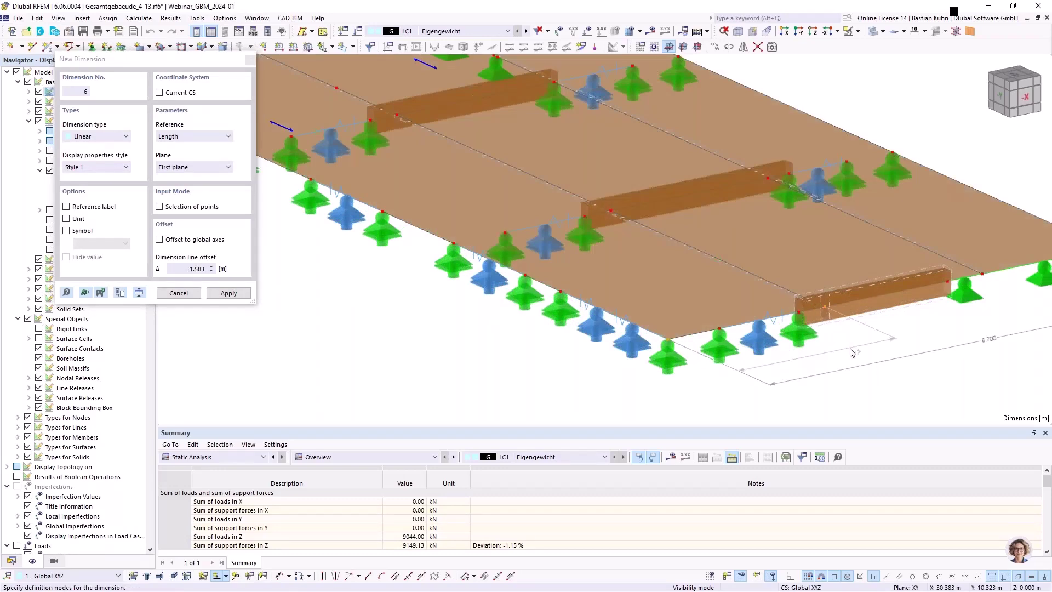
{"action": "left_click", "coordinate": [779, 367]}
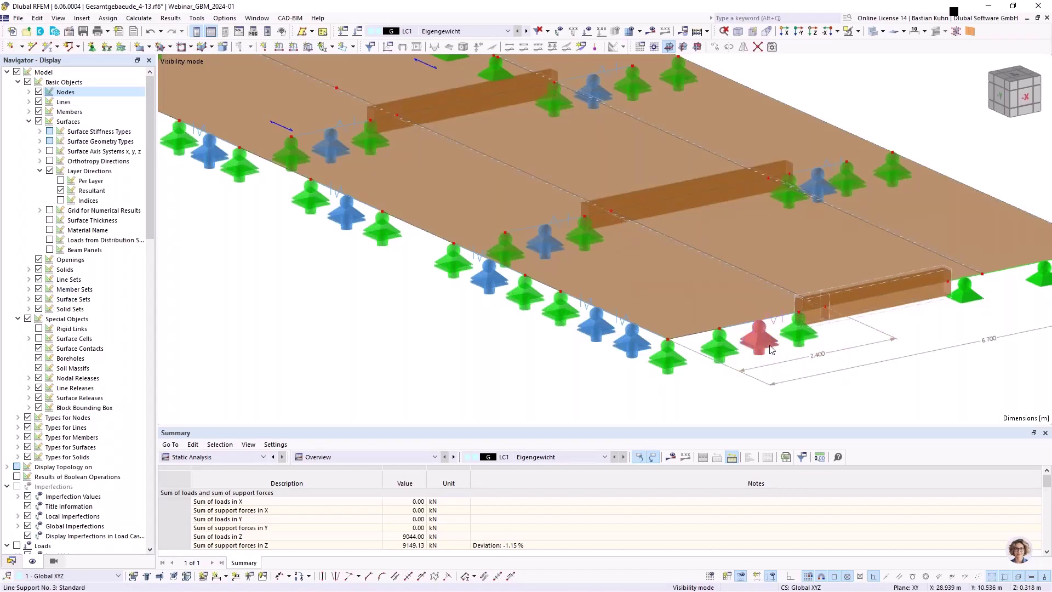
Check the spring constants of the line hinge on the joint between the floor panels
{"action": "mouse_move", "coordinate": [776, 352]}
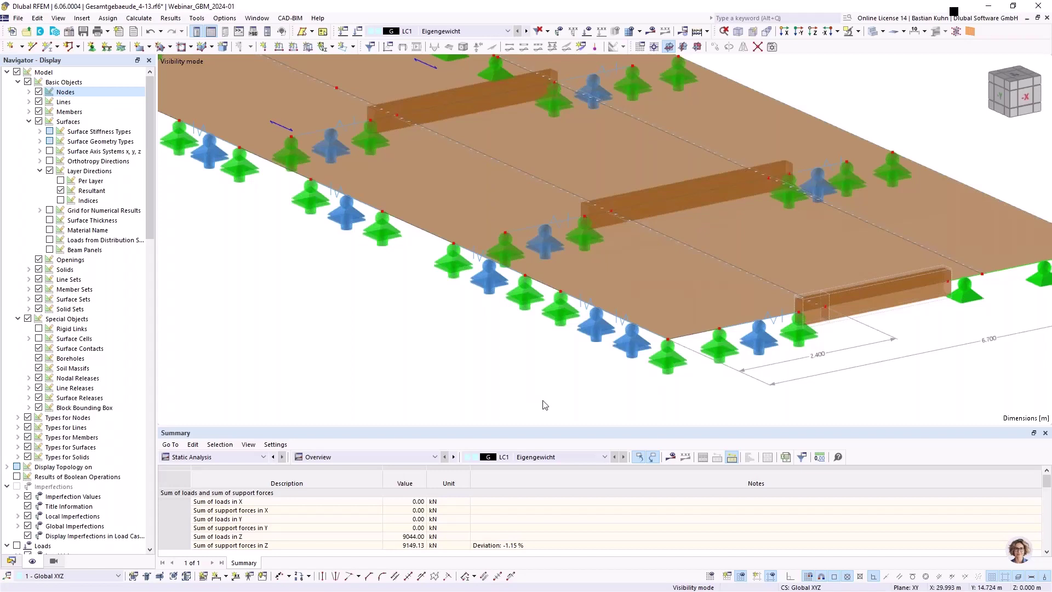
{"action": "scroll", "coordinate": [582, 354], "scroll_direction": "down", "scroll_amount": 4}
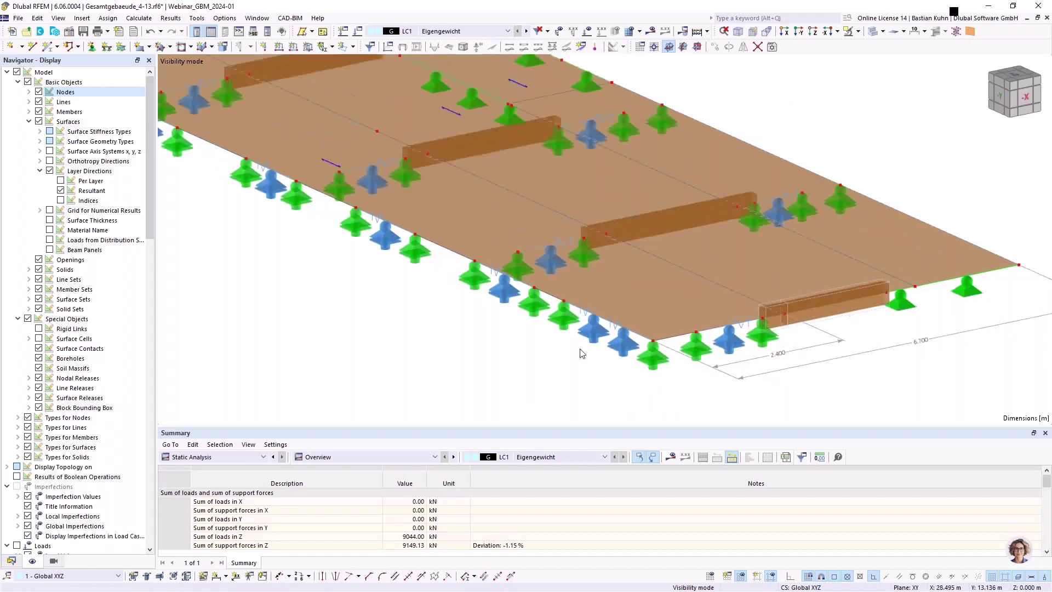
{"action": "scroll", "coordinate": [572, 258], "scroll_direction": "up", "scroll_amount": 5}
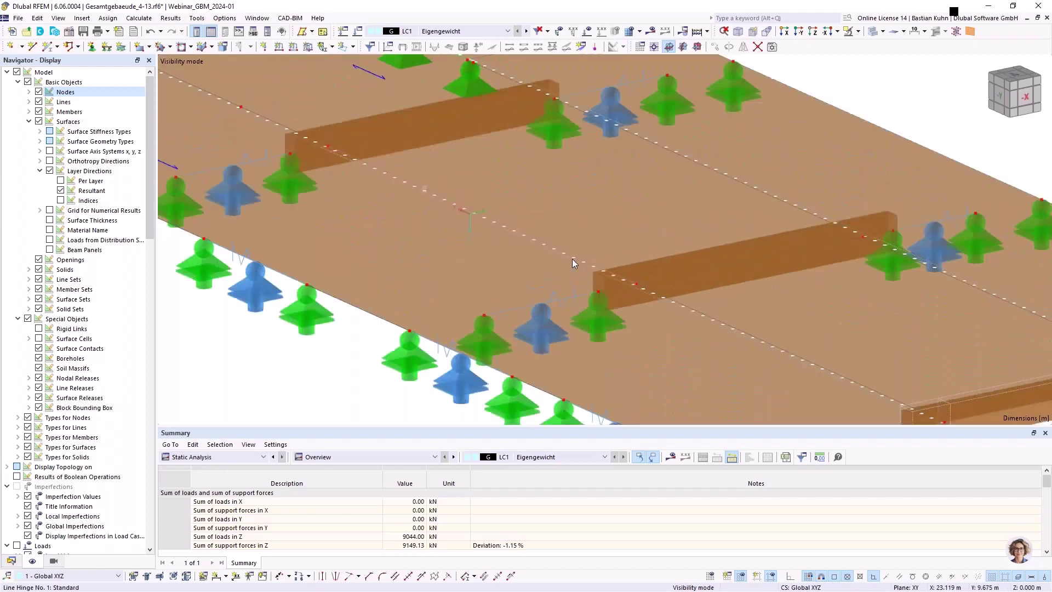
{"action": "mouse_move", "coordinate": [513, 235]}
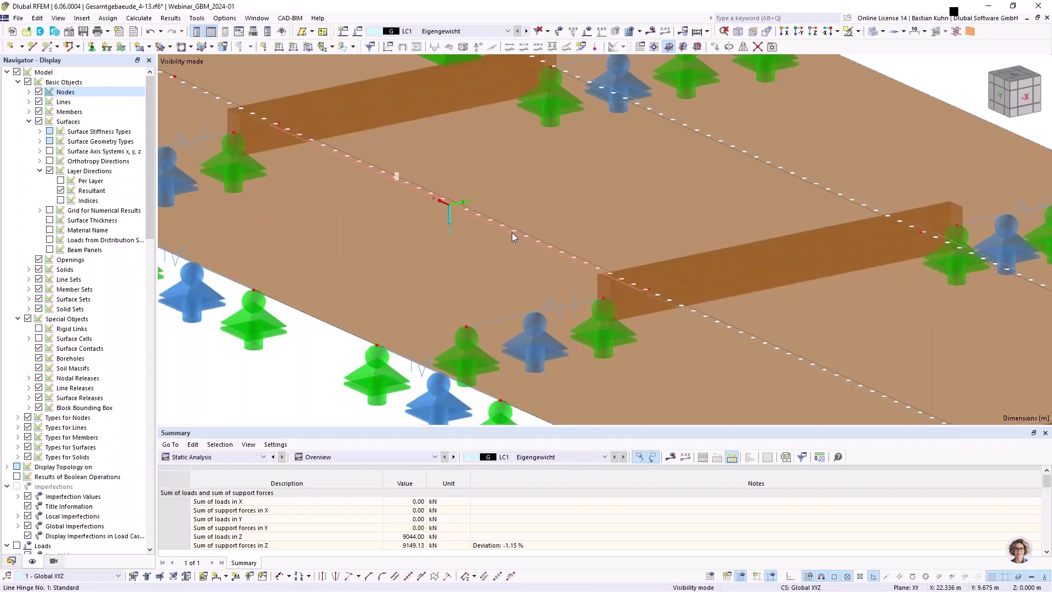
{"action": "double_click", "coordinate": [512, 232]}
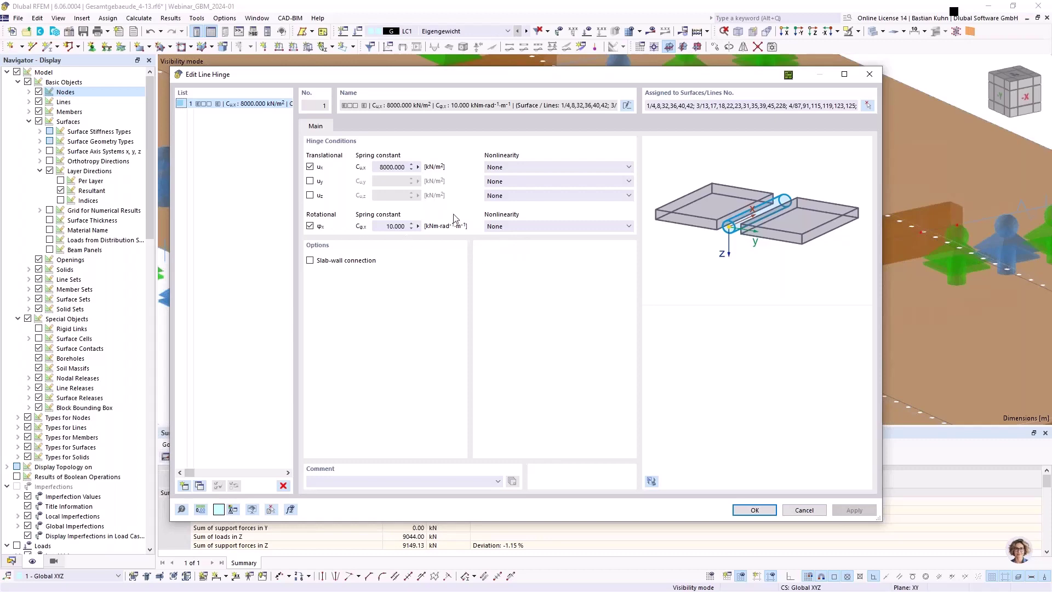
{"action": "left_click", "coordinate": [871, 75]}
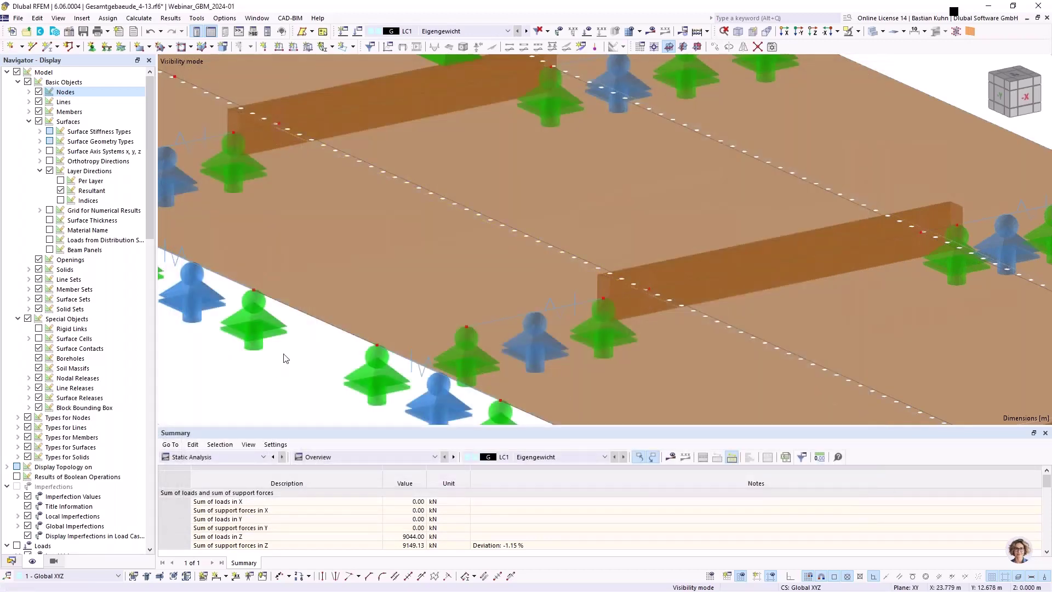
Examine the beams and supports from the X direction and in 3D with the LC1 Eigengewicht loads displayed
{"action": "scroll", "coordinate": [276, 371], "scroll_direction": "down", "scroll_amount": 5}
{"action": "scroll", "coordinate": [409, 309], "scroll_direction": "up", "scroll_amount": 5}
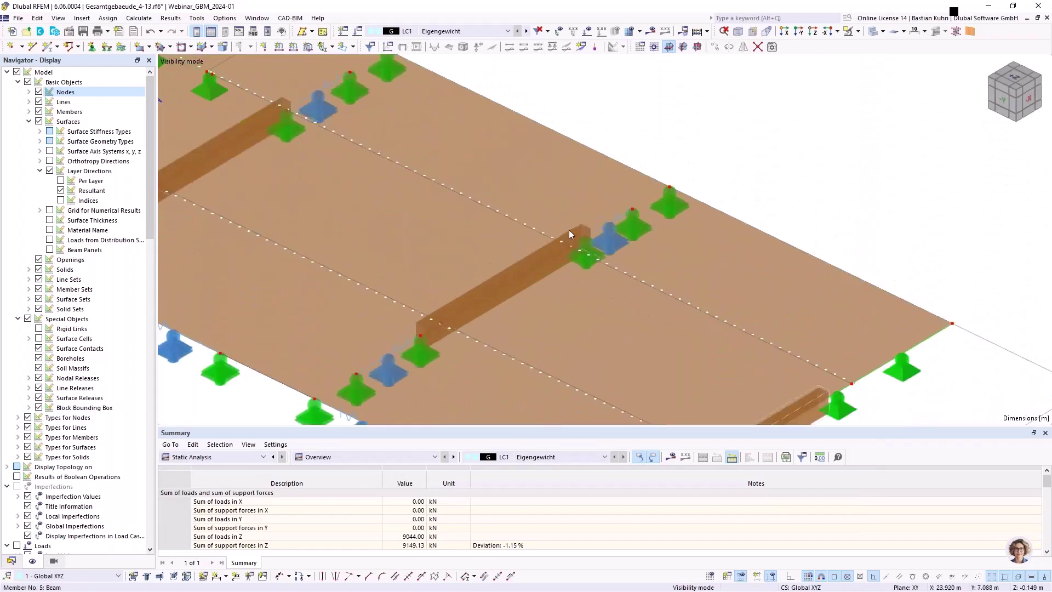
{"action": "scroll", "coordinate": [554, 242], "scroll_direction": "down", "scroll_amount": 5}
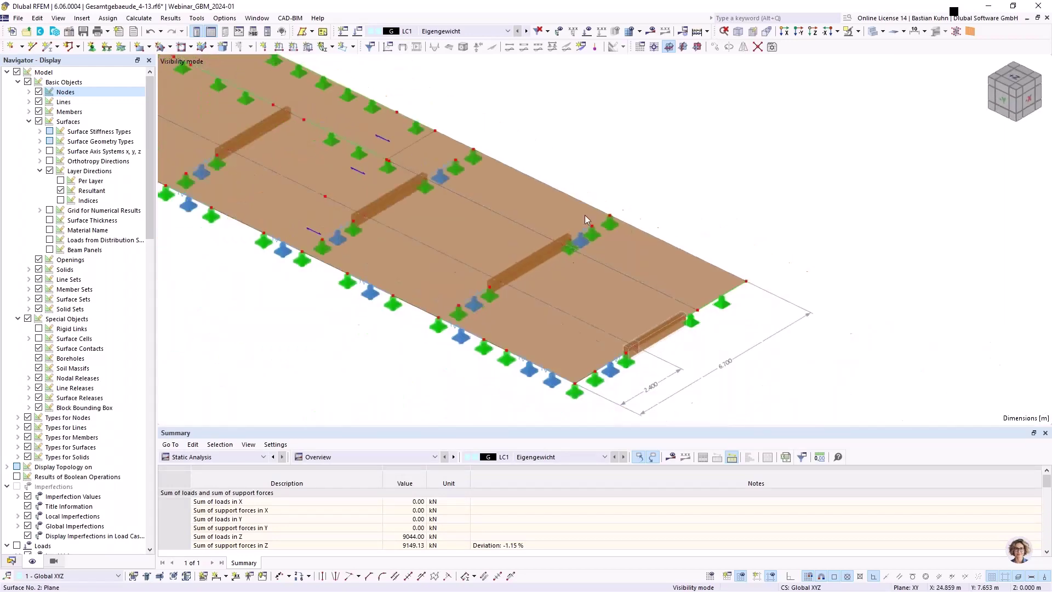
{"action": "left_click", "coordinate": [785, 33]}
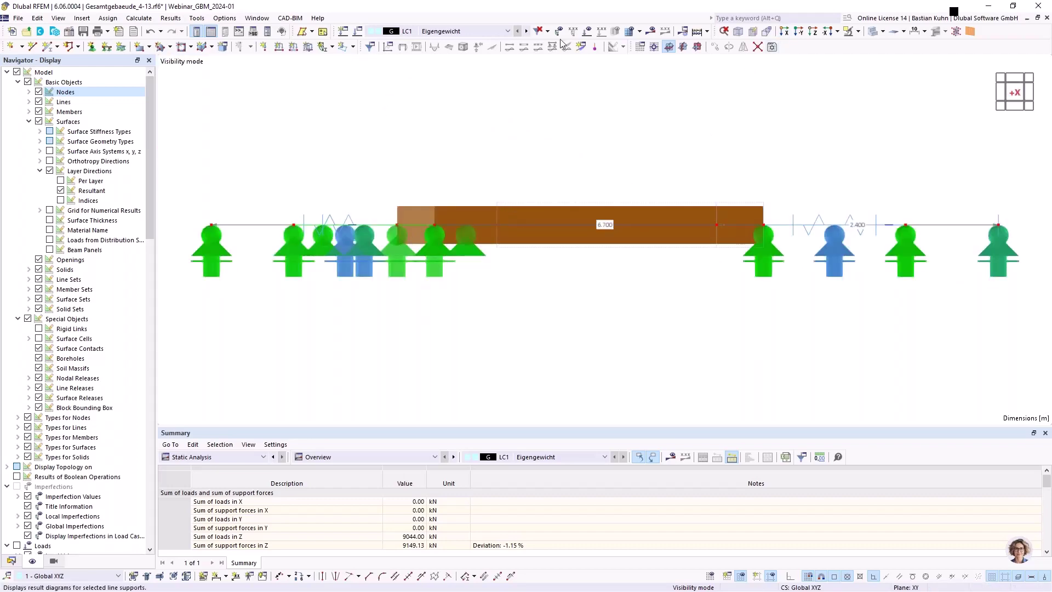
{"action": "left_click", "coordinate": [585, 33]}
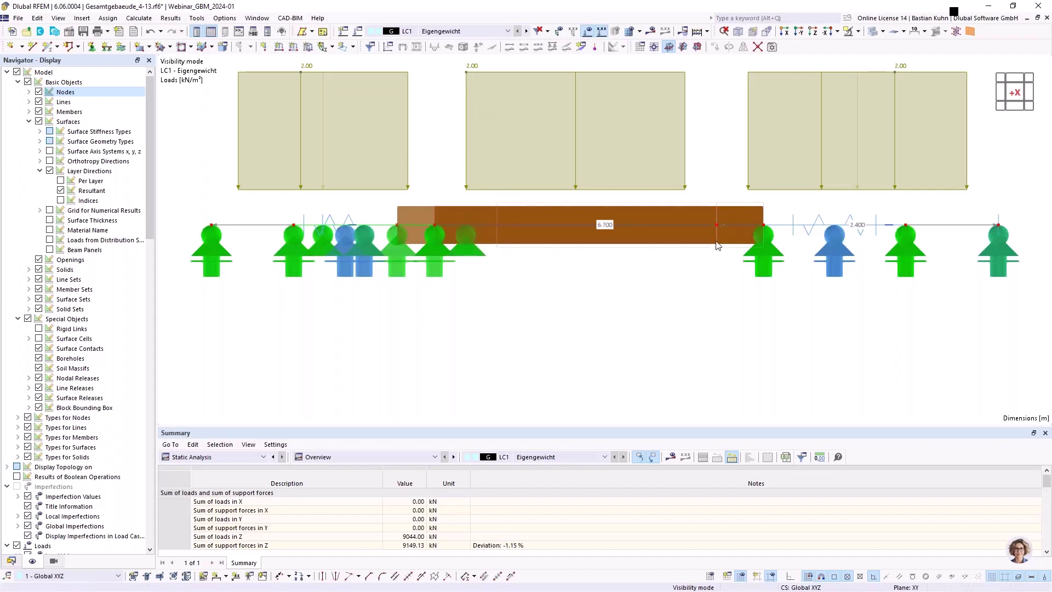
{"action": "middle_click_drag", "start_coordinate": [614, 306], "coordinate": [651, 335], "text": "ctrl"}
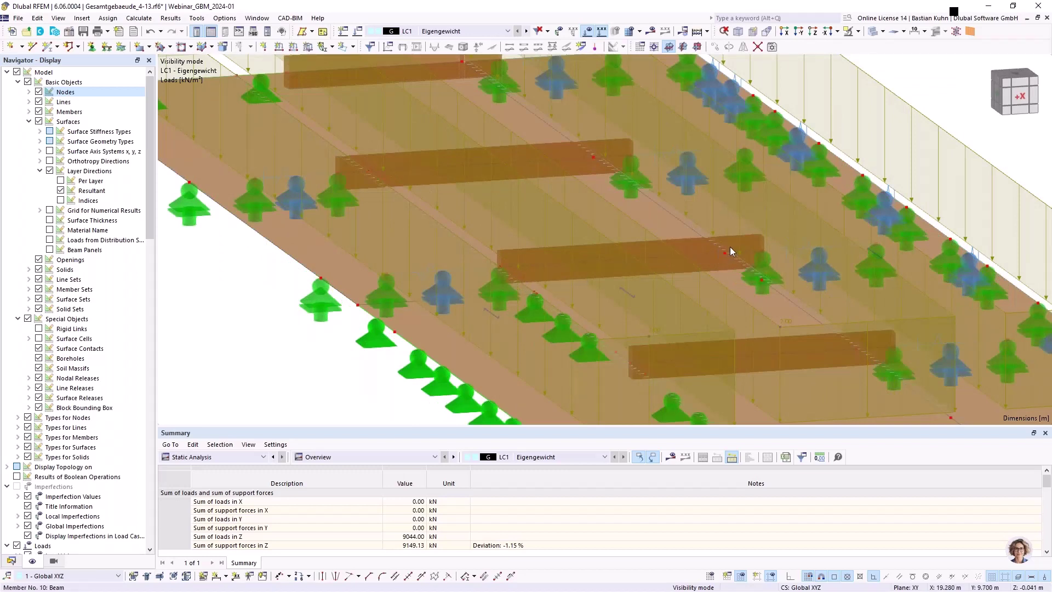
{"action": "mouse_move", "coordinate": [730, 251]}
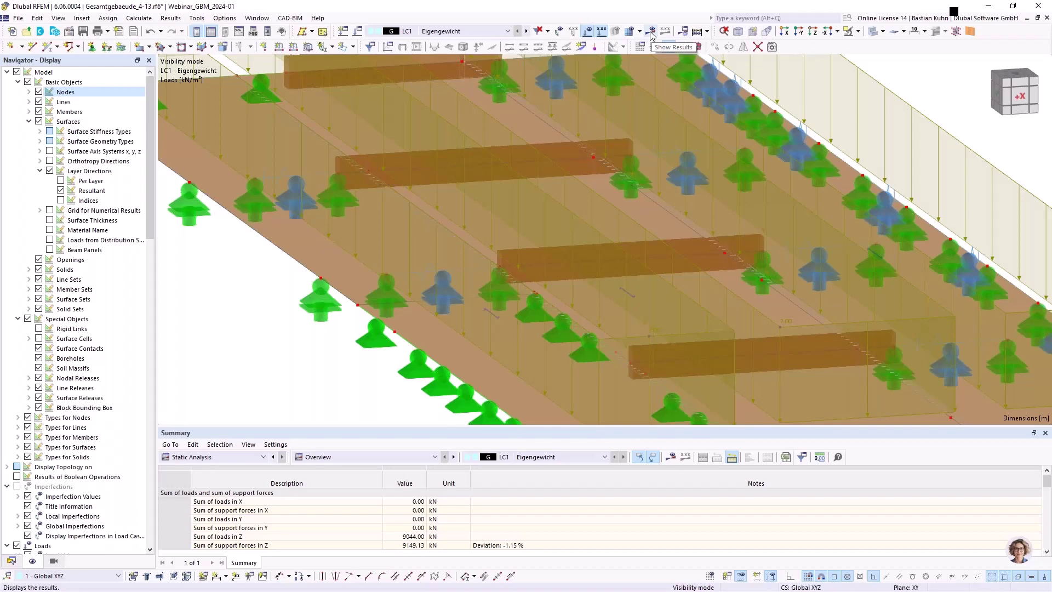
Hide the loads and bring the whole floor plate into a 3D view
{"action": "left_click", "coordinate": [587, 33]}
{"action": "scroll", "coordinate": [643, 217], "scroll_direction": "down", "scroll_amount": 2}
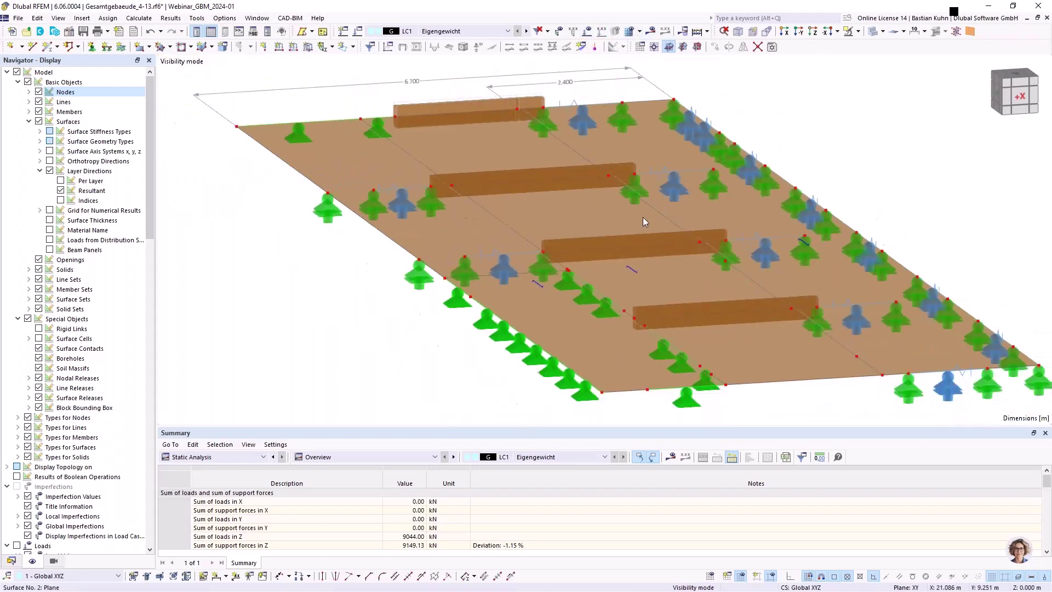
{"action": "scroll", "coordinate": [642, 218], "scroll_direction": "down", "scroll_amount": 3}
{"action": "middle_click_drag", "start_coordinate": [523, 239], "coordinate": [557, 257]}
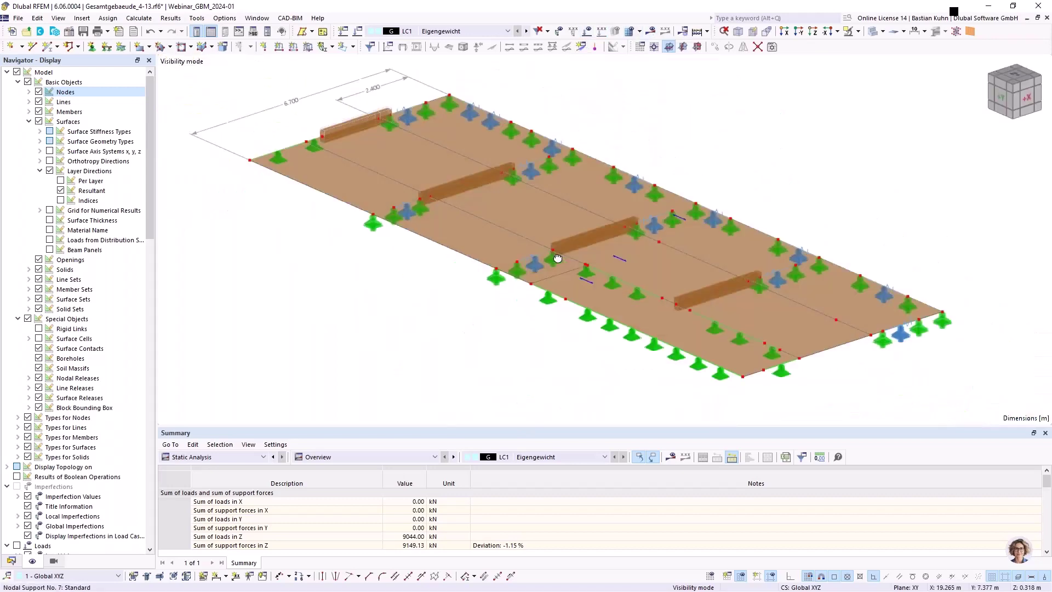
Check the spring constant and failure condition of the line support beside the second beam near the plate's long edge
{"action": "scroll", "coordinate": [342, 179], "scroll_direction": "up", "scroll_amount": 3}
{"action": "scroll", "coordinate": [342, 179], "scroll_direction": "down", "scroll_amount": 5}
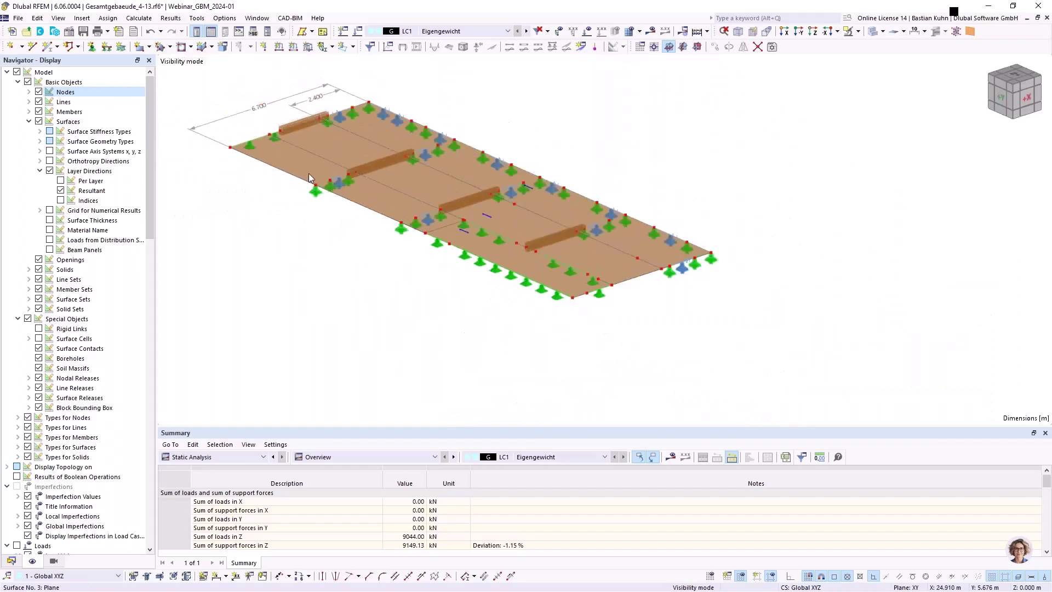
{"action": "scroll", "coordinate": [310, 177], "scroll_direction": "up", "scroll_amount": 4}
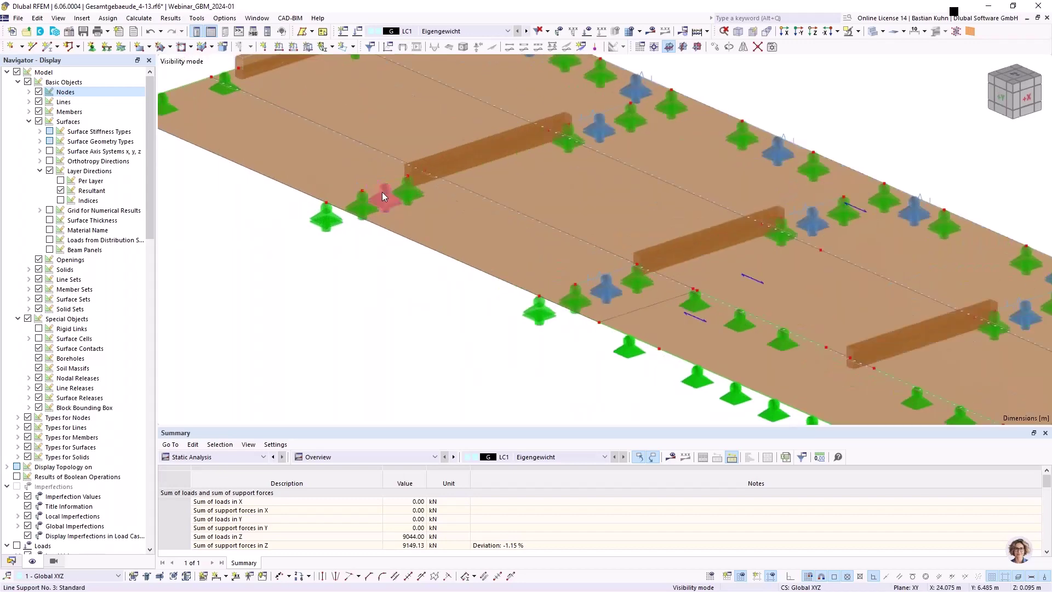
{"action": "mouse_move", "coordinate": [382, 194]}
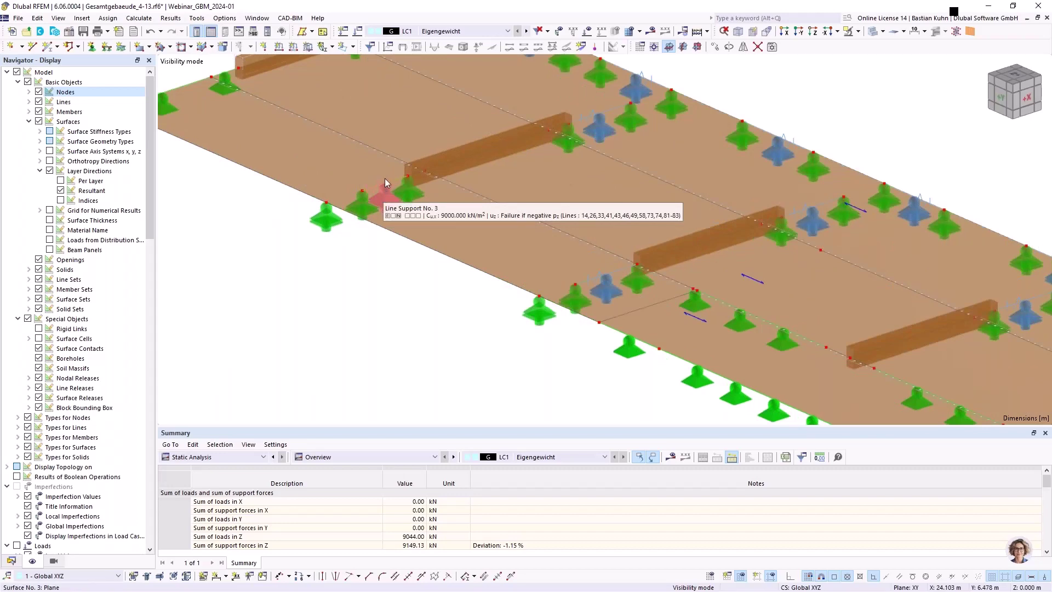
Check the nodal supports on either side of that line support and the one at the beam on the plate's short edge
{"action": "scroll", "coordinate": [386, 182], "scroll_direction": "up", "scroll_amount": 3}
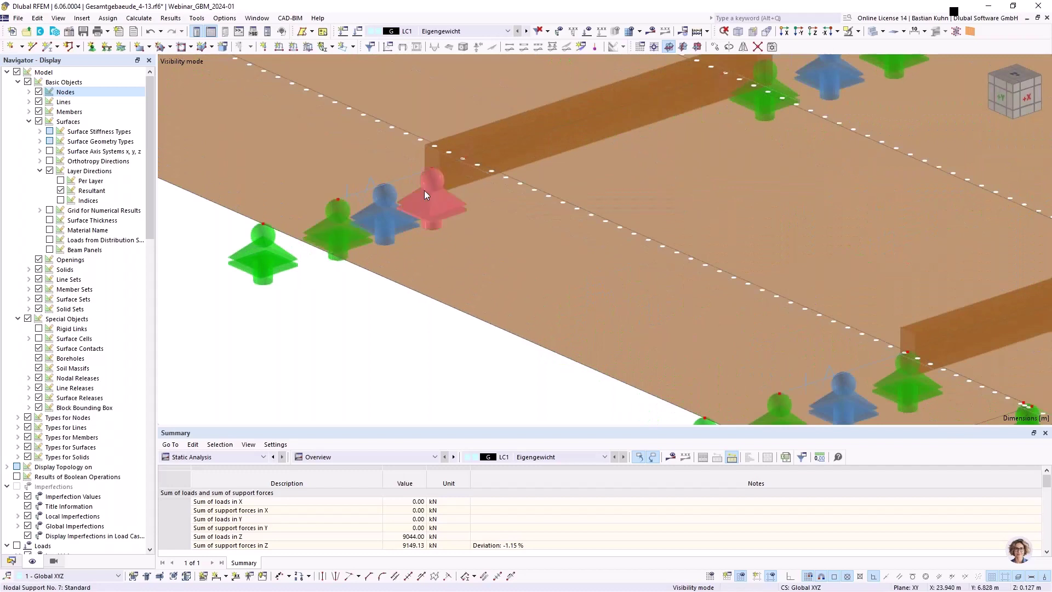
{"action": "left_click", "coordinate": [315, 231]}
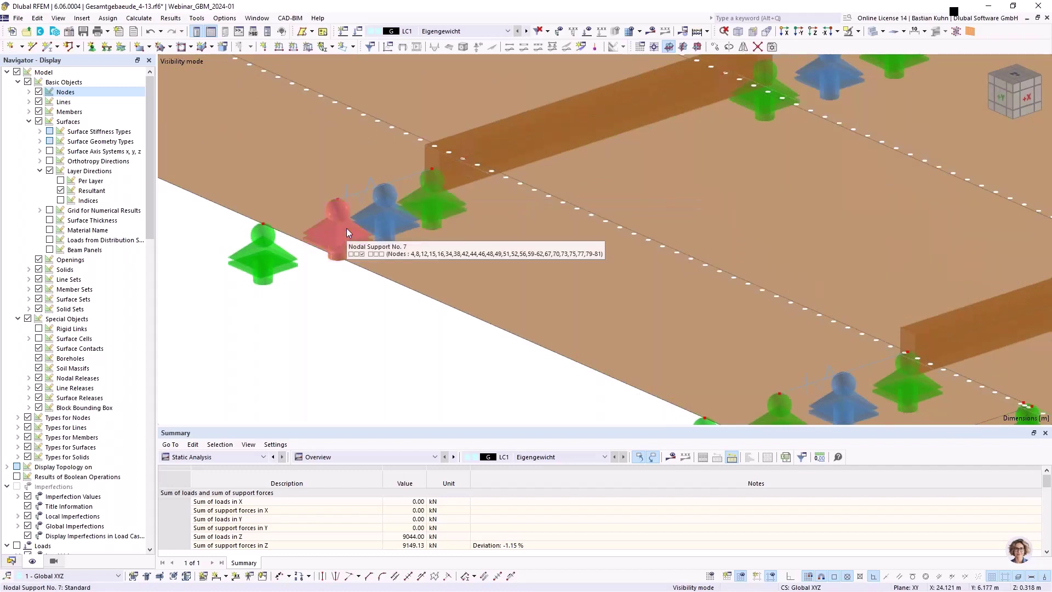
{"action": "scroll", "coordinate": [347, 231], "scroll_direction": "down", "scroll_amount": 5}
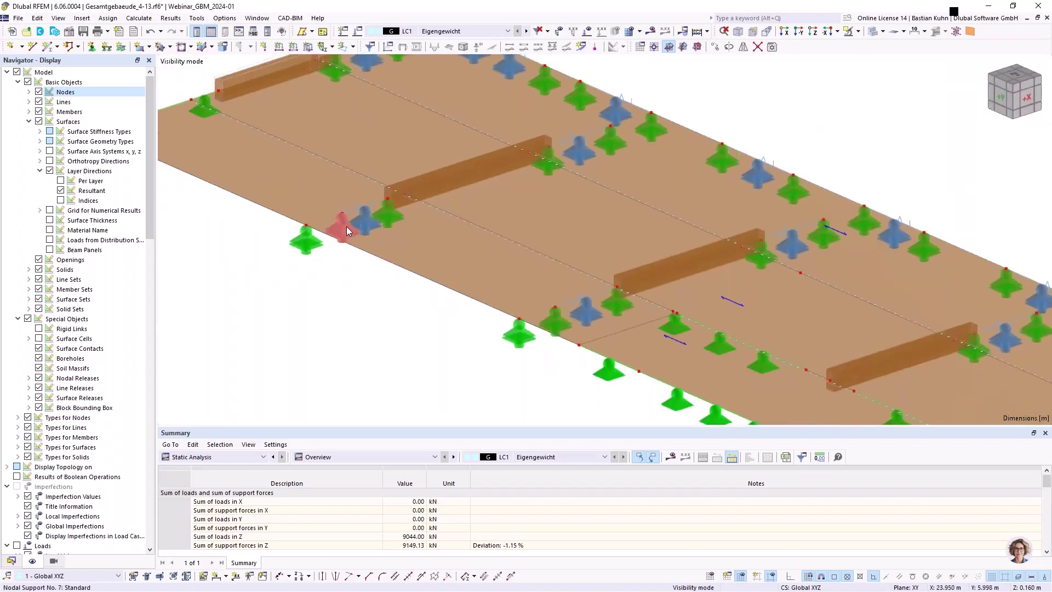
{"action": "scroll", "coordinate": [346, 230], "scroll_direction": "down", "scroll_amount": 1}
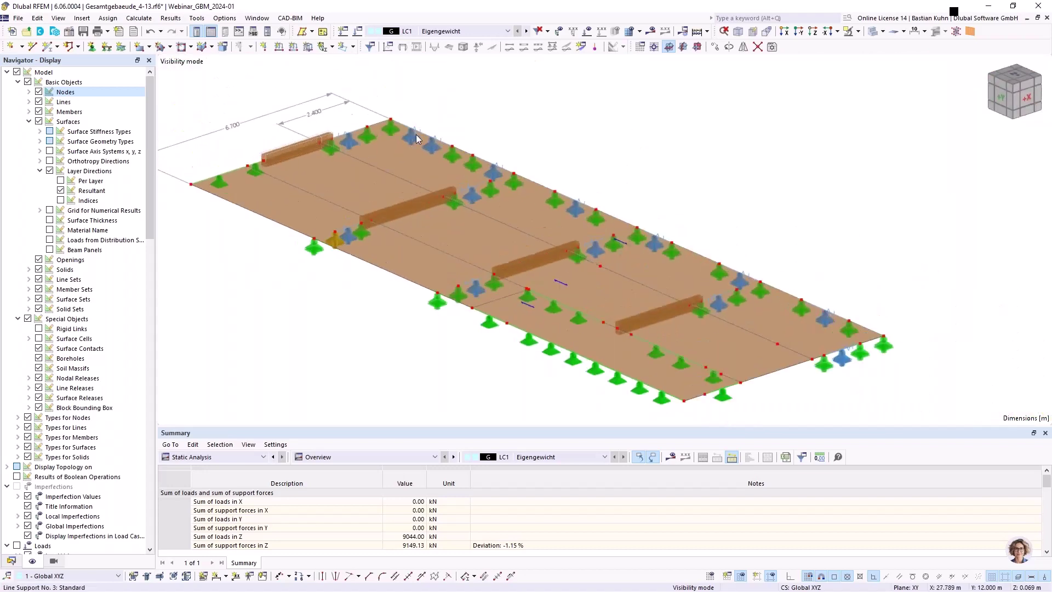
{"action": "scroll", "coordinate": [414, 136], "scroll_direction": "up", "scroll_amount": 1}
{"action": "left_click", "coordinate": [258, 171]}
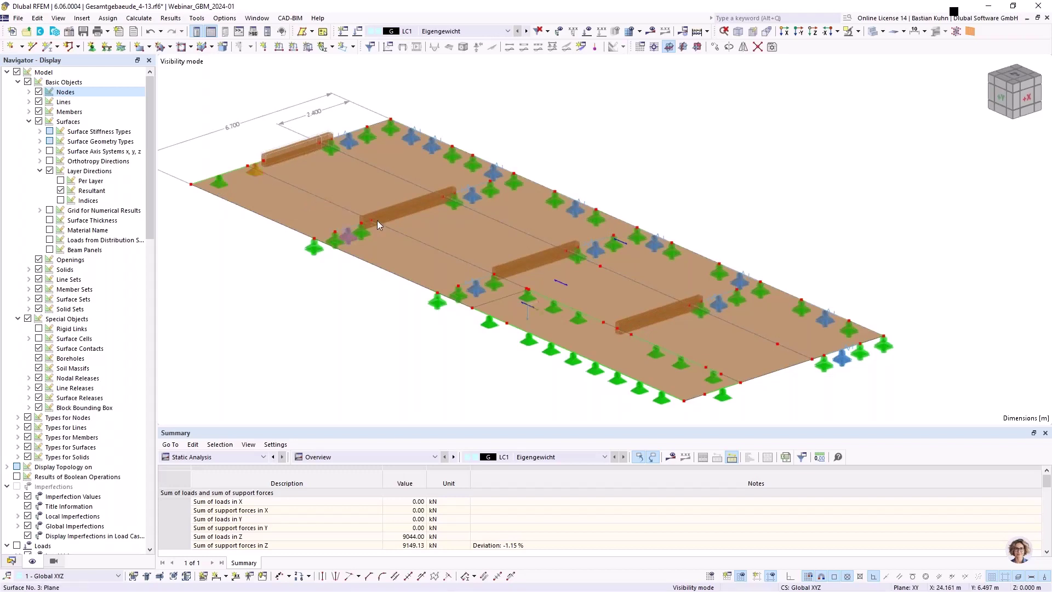
Open the floor panel surface's properties and view the layer composition of its assigned CLT thickness
{"action": "double_click", "coordinate": [282, 205]}
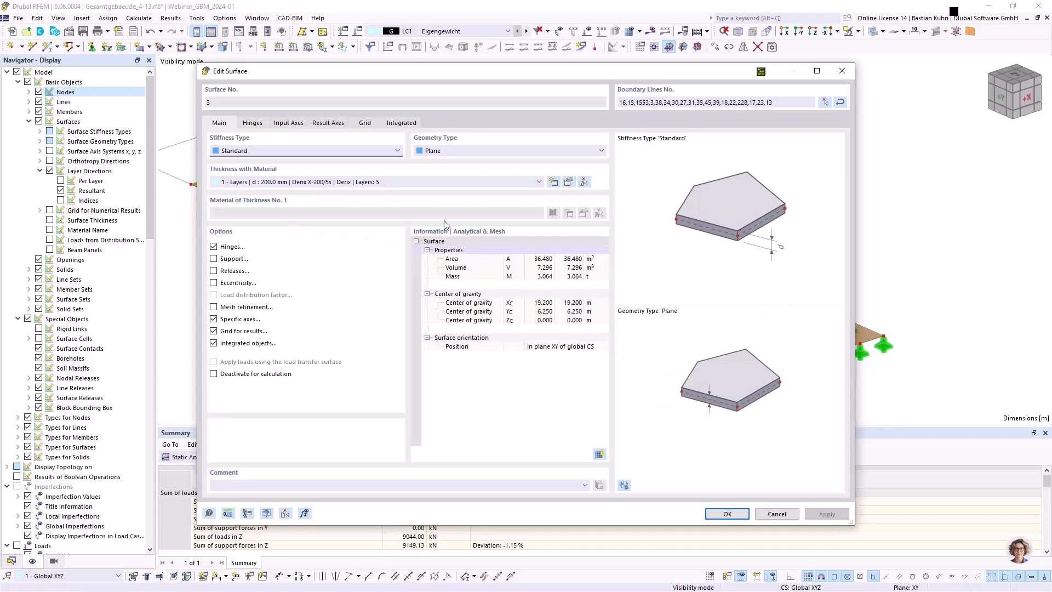
{"action": "left_click_drag", "start_coordinate": [559, 71], "coordinate": [696, 88]}
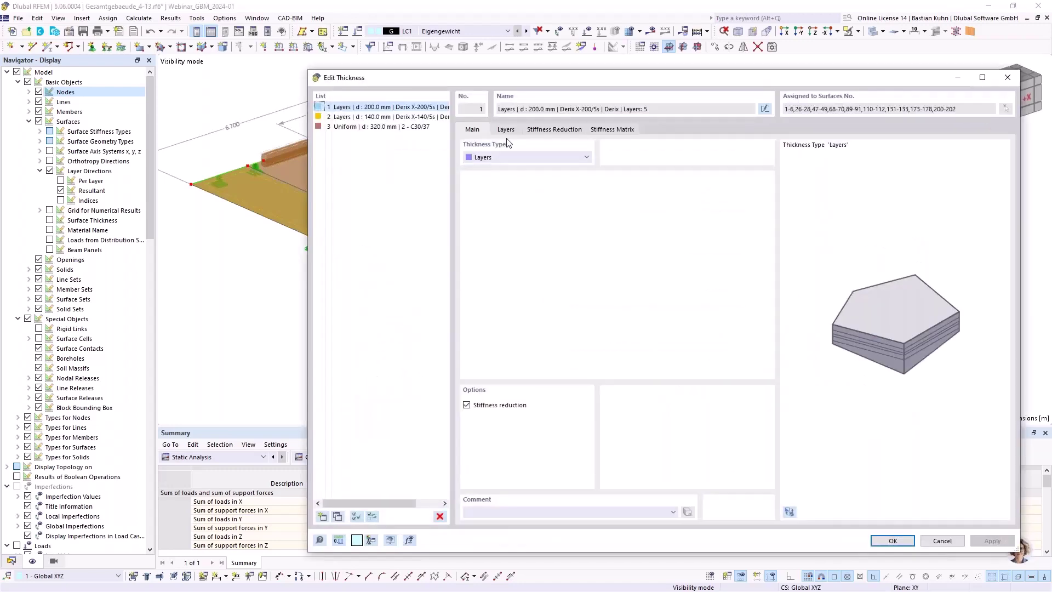
{"action": "left_click", "coordinate": [506, 130]}
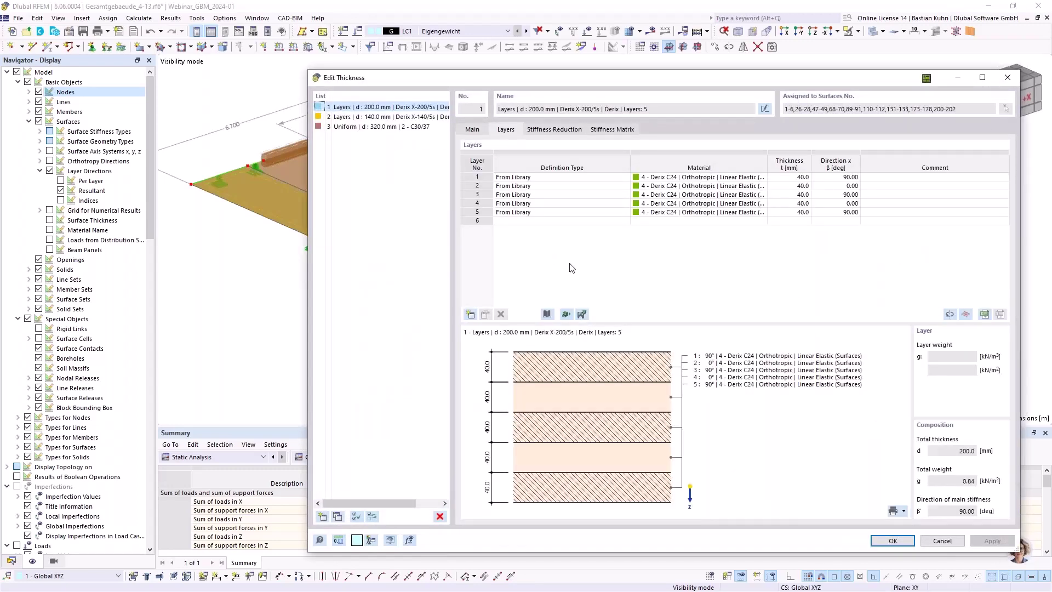
Browse the manufacturers and regions offered in the layer composition library, and leave it without choosing a composition
{"action": "left_click", "coordinate": [546, 314]}
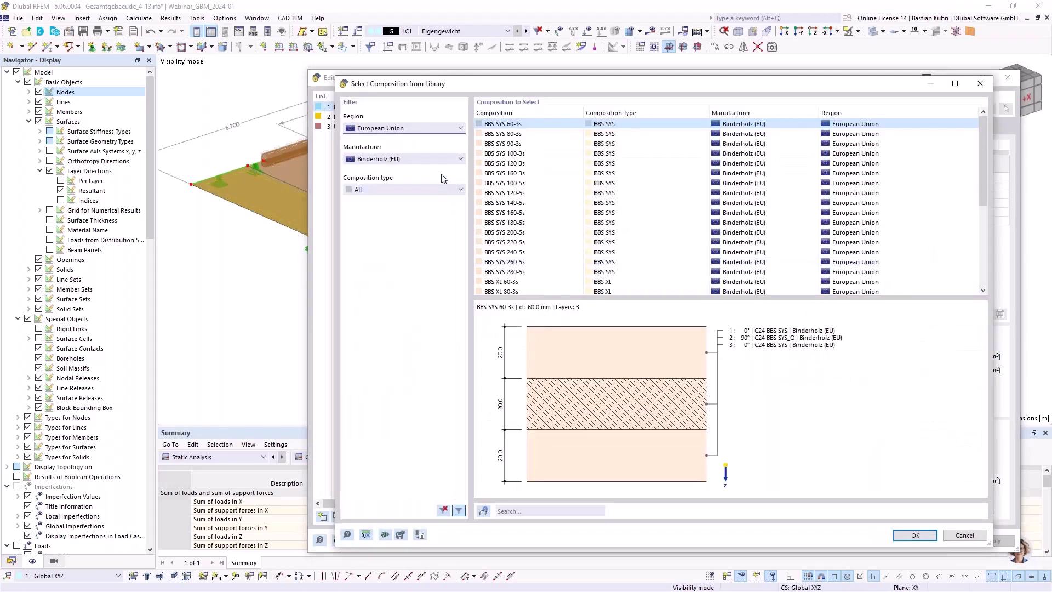
{"action": "left_click", "coordinate": [435, 160]}
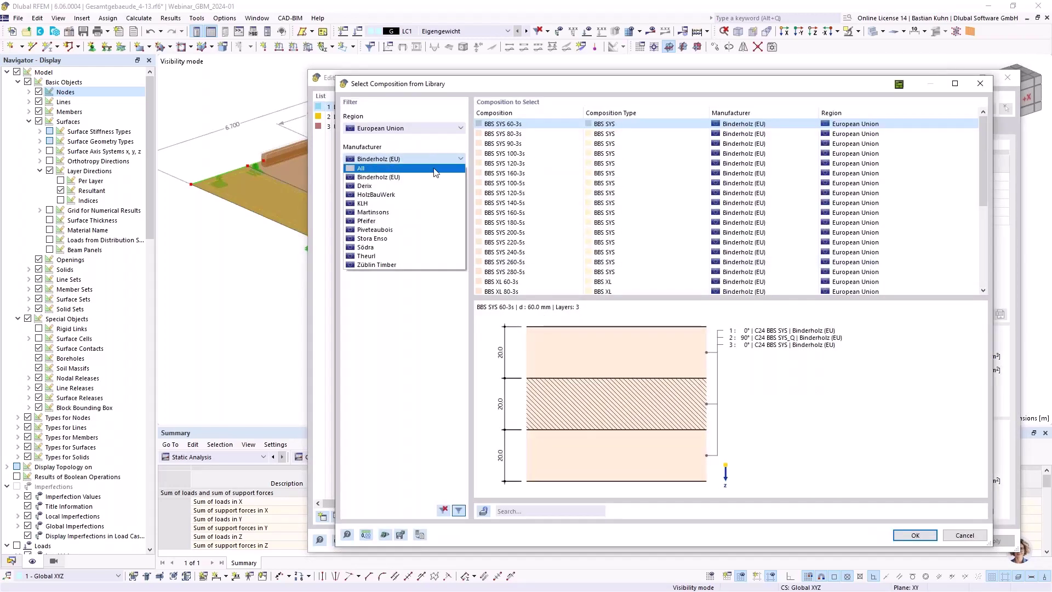
{"action": "left_click", "coordinate": [425, 128]}
{"action": "left_click", "coordinate": [425, 128]}
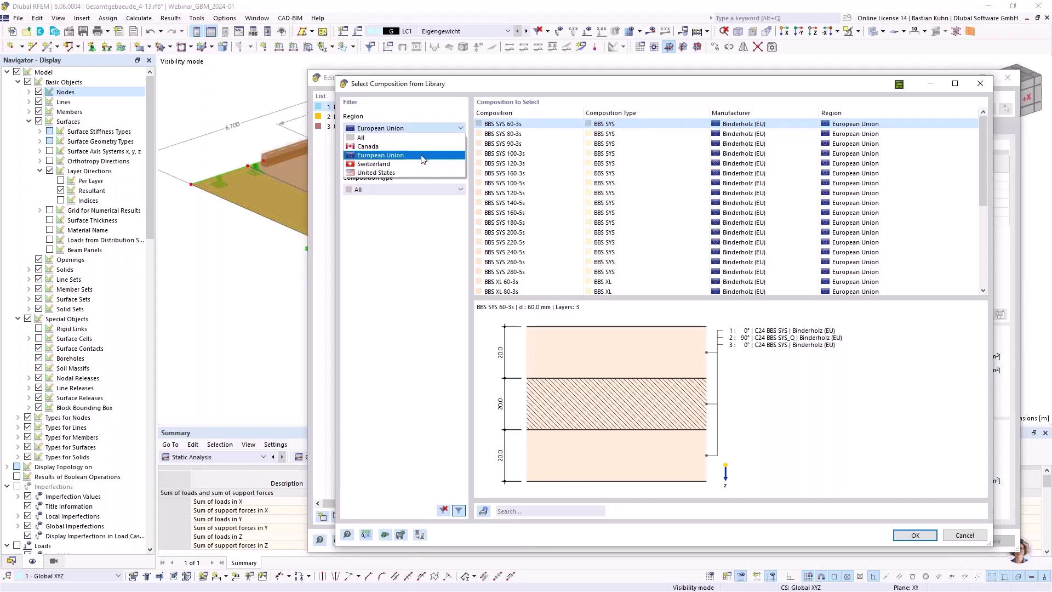
{"action": "left_click", "coordinate": [566, 85]}
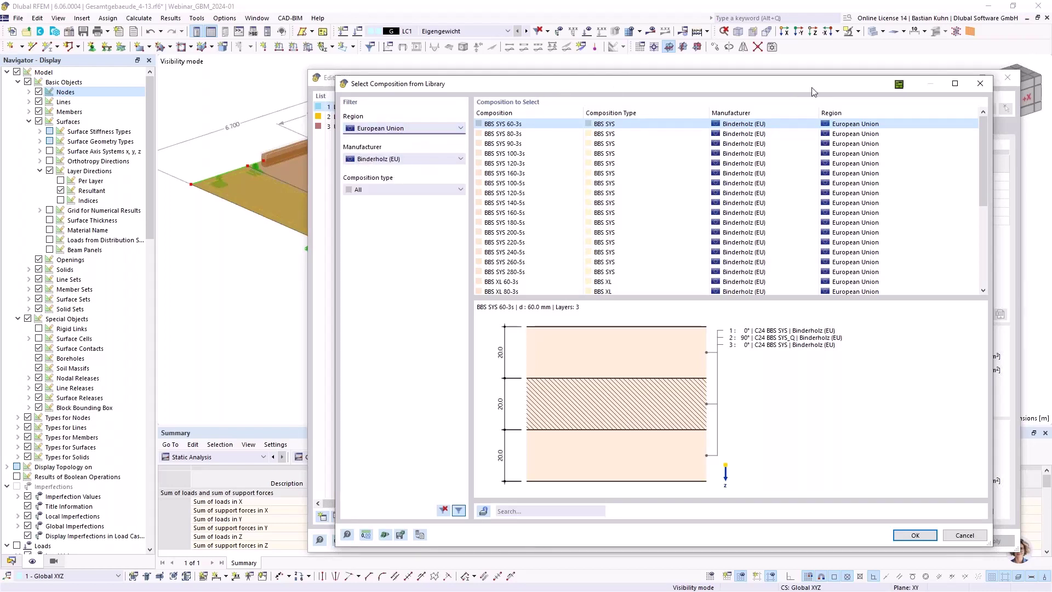
{"action": "left_click", "coordinate": [980, 84]}
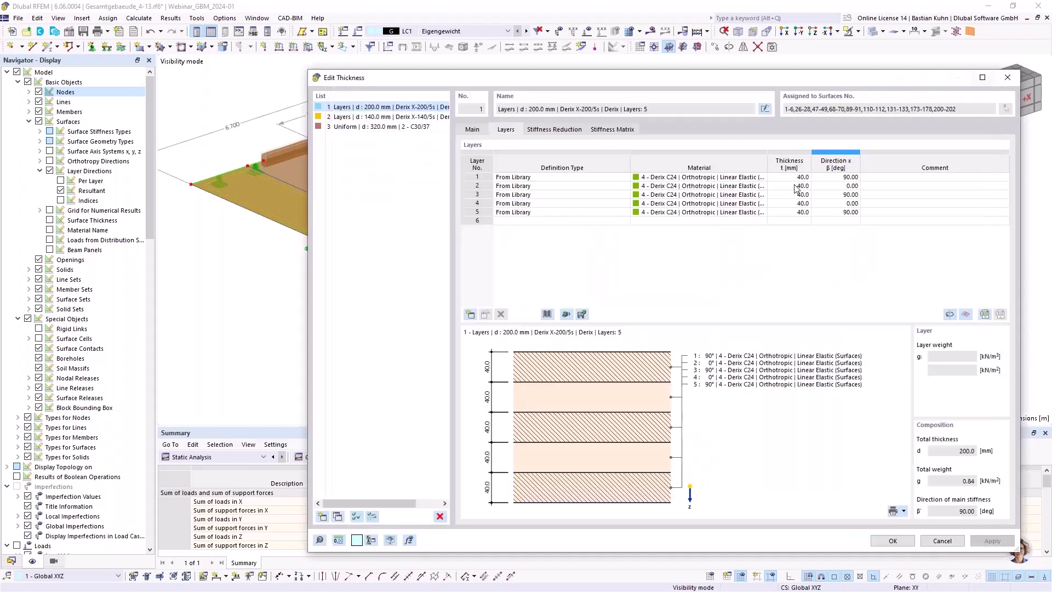
Review the stiffness reduction multipliers and CLT plank width options of the thickness, and leave the surface unchanged
{"action": "left_click", "coordinate": [571, 130]}
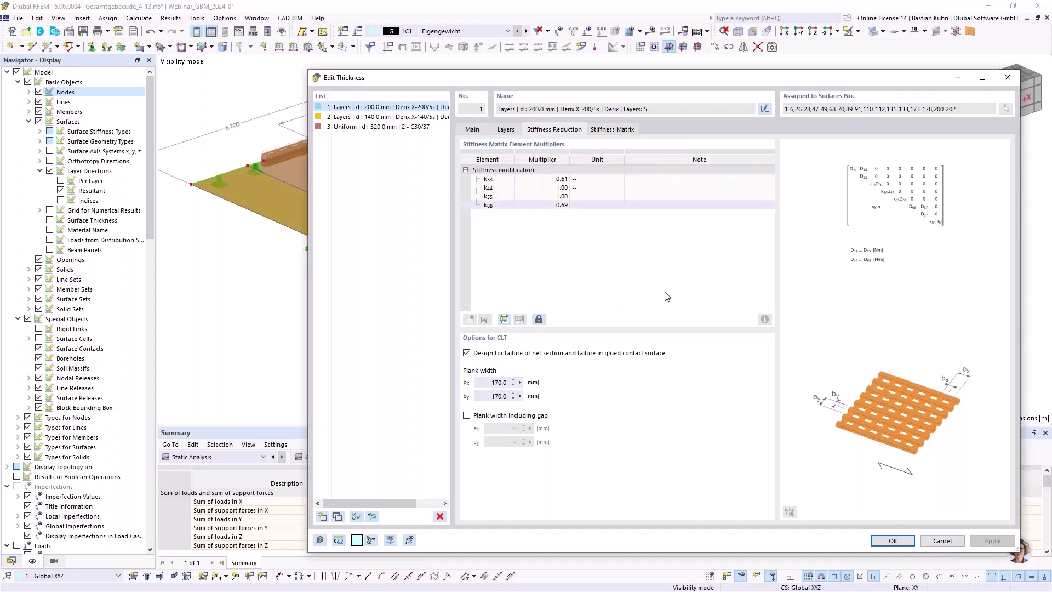
{"action": "left_click", "coordinate": [1007, 80]}
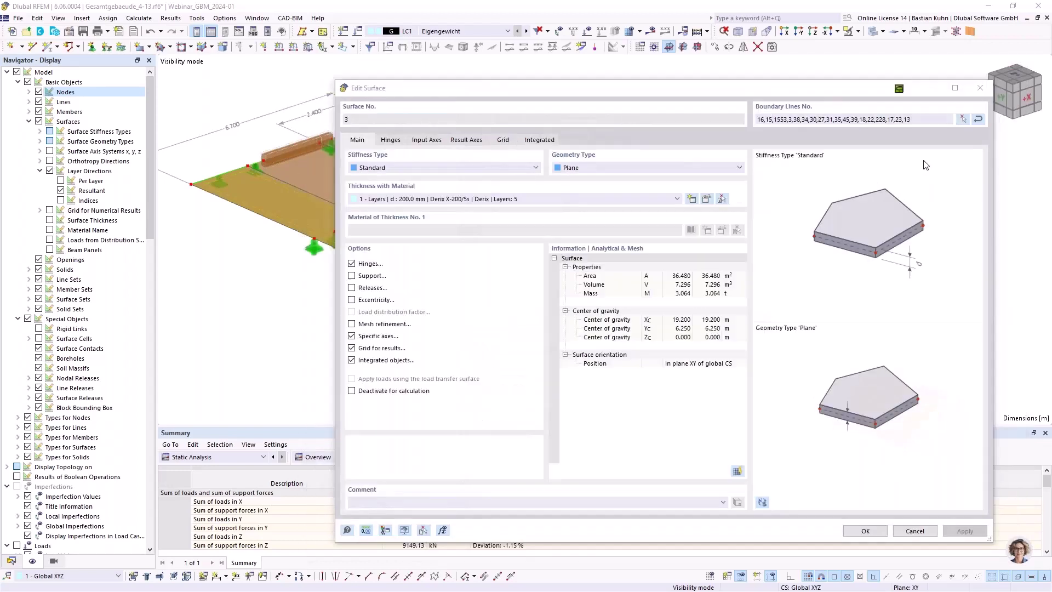
{"action": "left_click", "coordinate": [913, 531]}
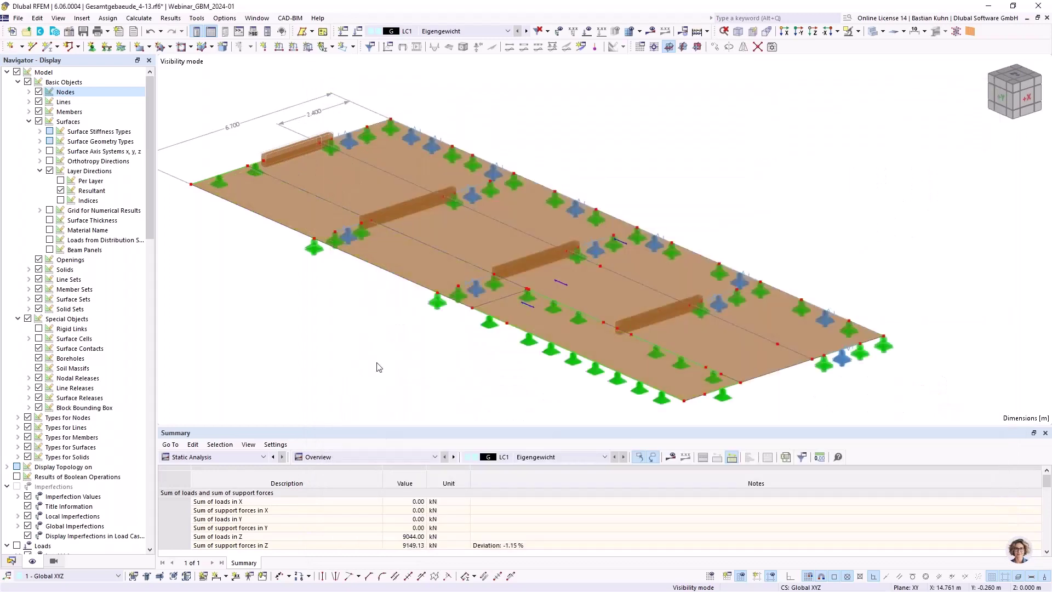
Display the LC1 Eigengewicht loads on the isolated floor plate in a flatter 3D view
{"action": "middle_click_drag", "start_coordinate": [352, 316], "coordinate": [432, 329]}
{"action": "scroll", "coordinate": [448, 260], "scroll_direction": "up", "scroll_amount": 1}
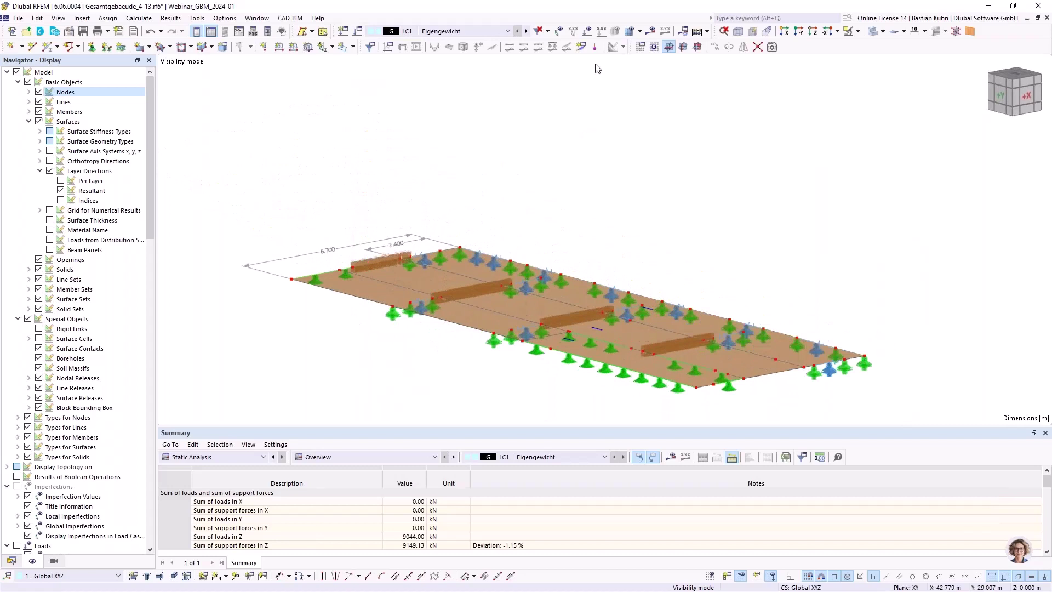
{"action": "left_click", "coordinate": [587, 31]}
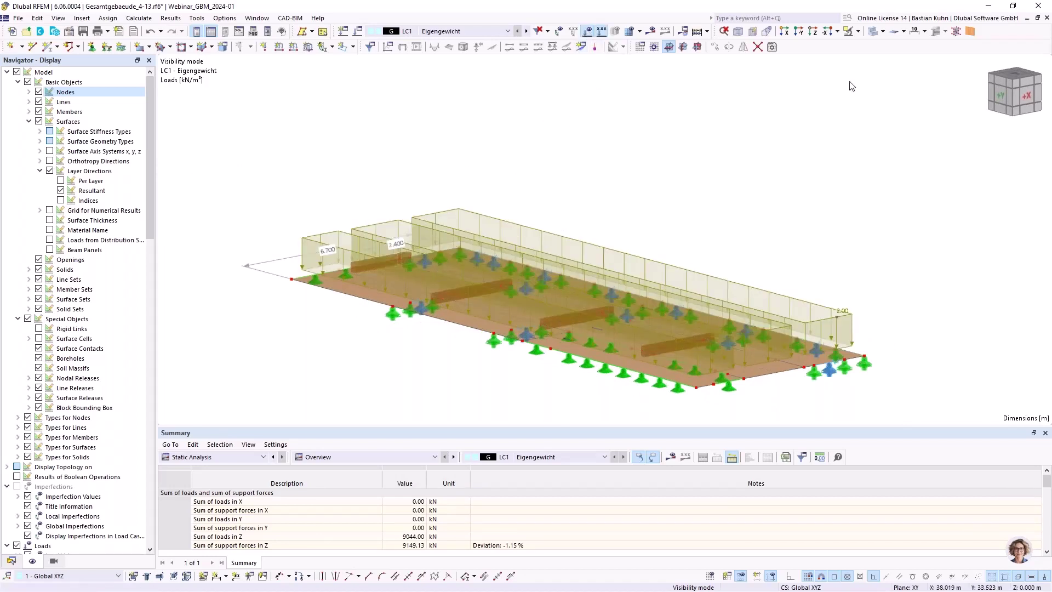
Cancel the visibility mode to show the entire building with its LC1 Eigengewicht surface loads
{"action": "left_click", "coordinate": [859, 32]}
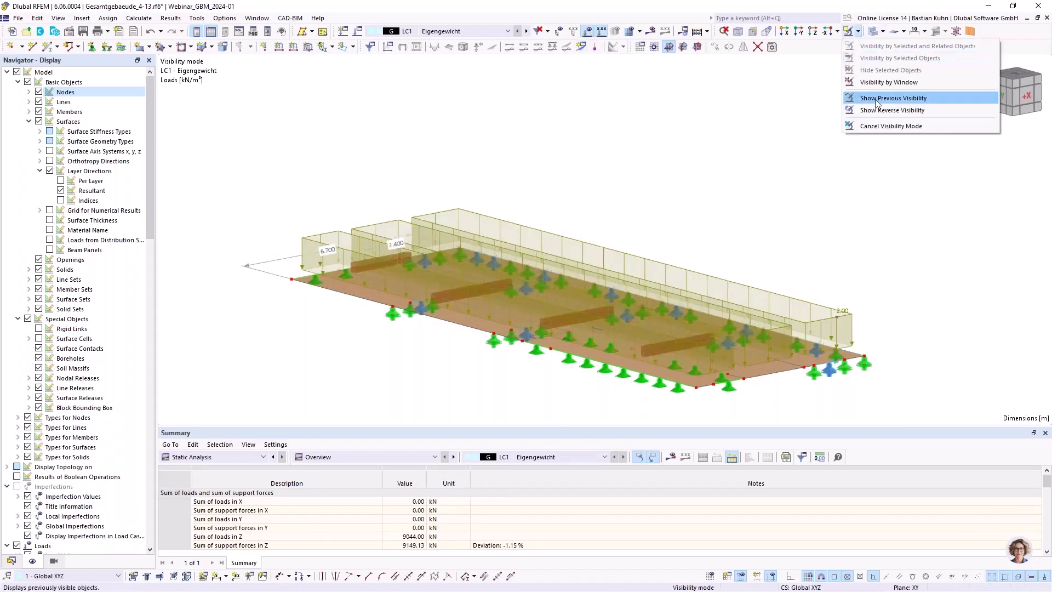
{"action": "left_click", "coordinate": [880, 127]}
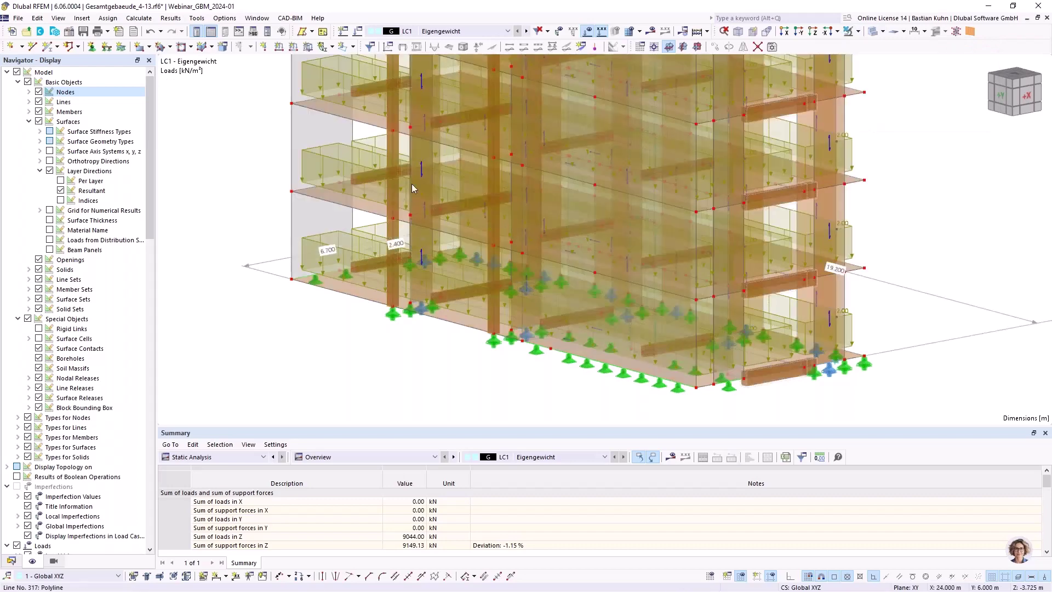
{"action": "scroll", "coordinate": [412, 183], "scroll_direction": "down", "scroll_amount": 3}
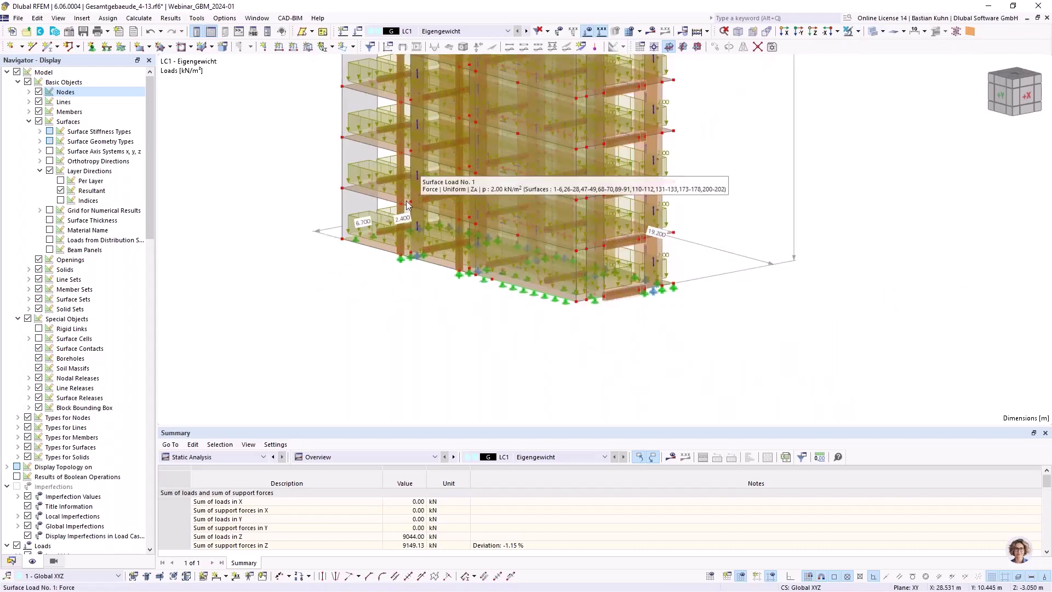
{"action": "scroll", "coordinate": [419, 172], "scroll_direction": "down", "scroll_amount": 2}
{"action": "middle_click_drag", "start_coordinate": [422, 160], "coordinate": [459, 257]}
{"action": "middle_click_drag", "start_coordinate": [459, 256], "coordinate": [466, 246], "text": "ctrl"}
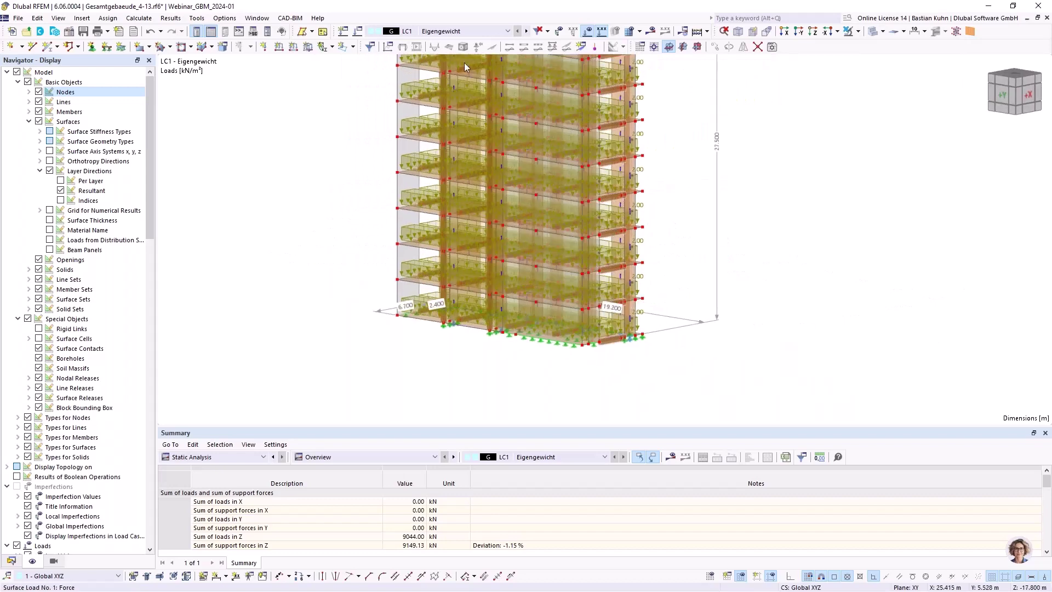
Switch to load case LC2 Wind and inspect the line loads on the building's windward long side
{"action": "left_click", "coordinate": [527, 32]}
{"action": "scroll", "coordinate": [510, 176], "scroll_direction": "down", "scroll_amount": 2}
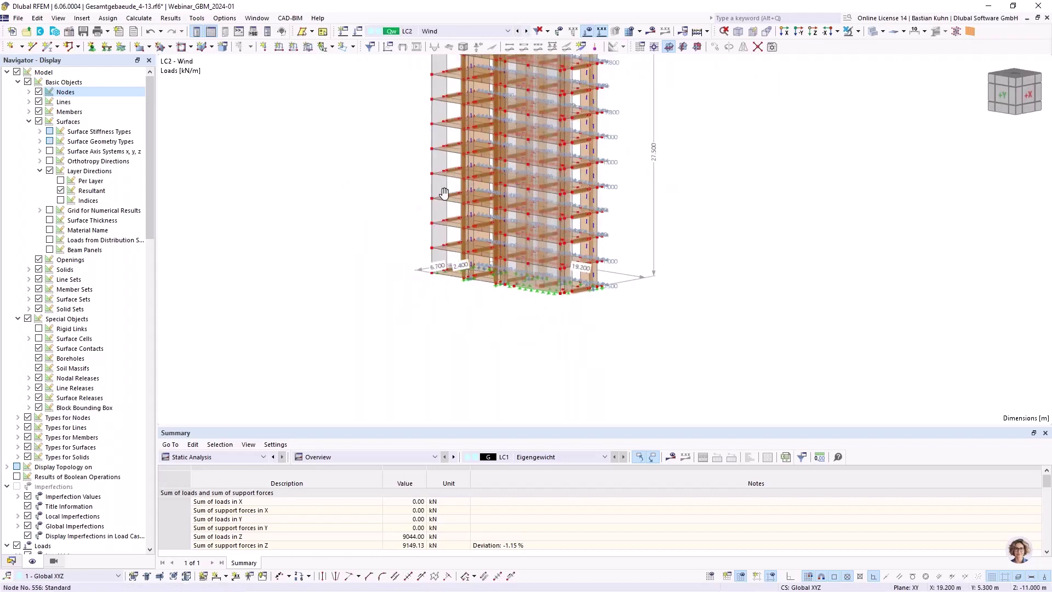
{"action": "middle_click_drag", "start_coordinate": [444, 193], "coordinate": [639, 179], "text": "ctrl"}
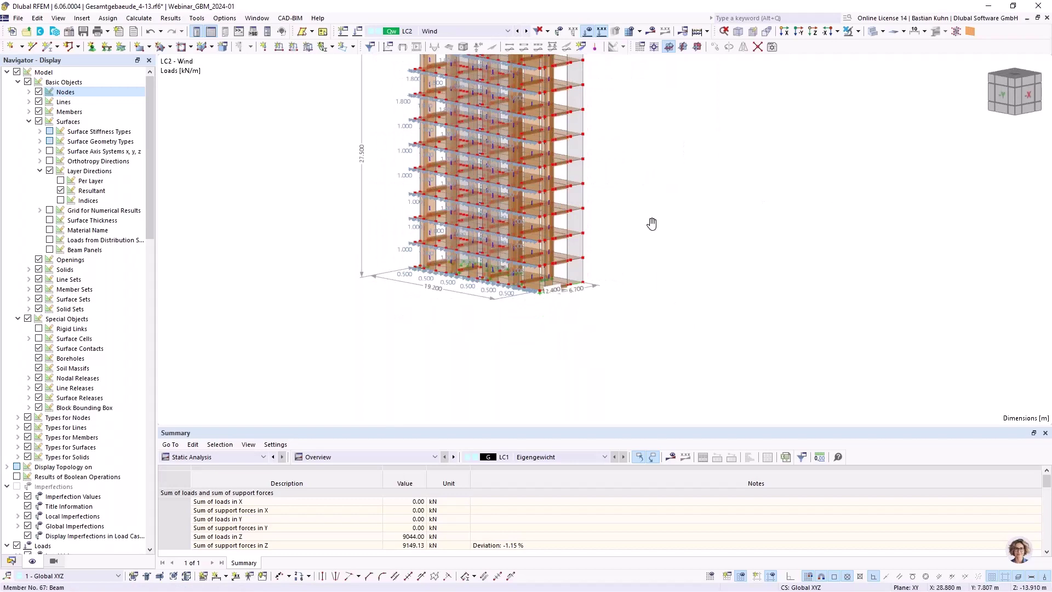
{"action": "middle_click_drag", "start_coordinate": [652, 223], "coordinate": [616, 298]}
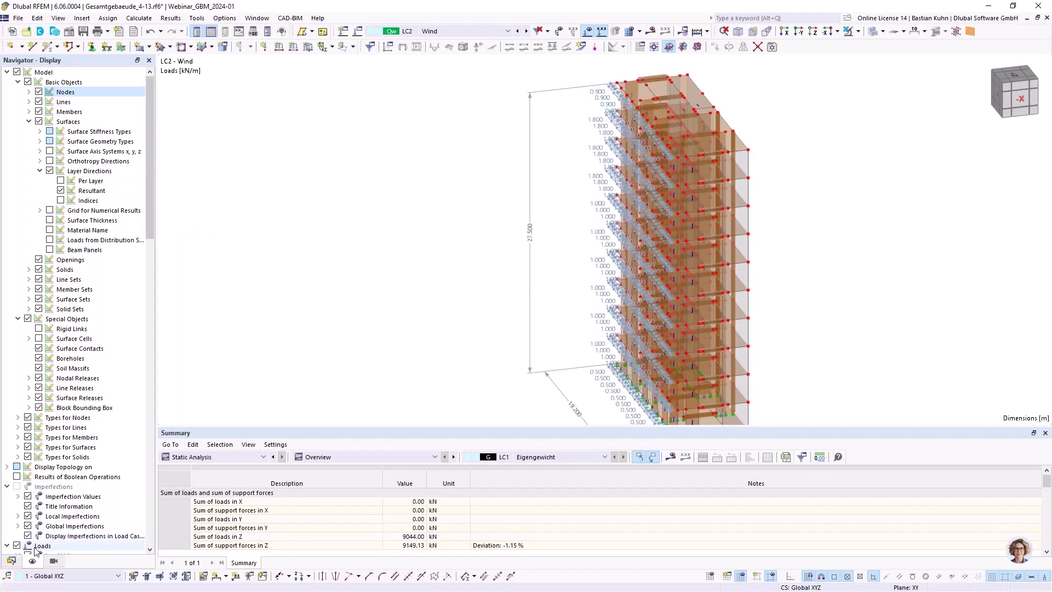
List the load wizards in the model data tree and select the Wind Loads entry
{"action": "left_click", "coordinate": [15, 562]}
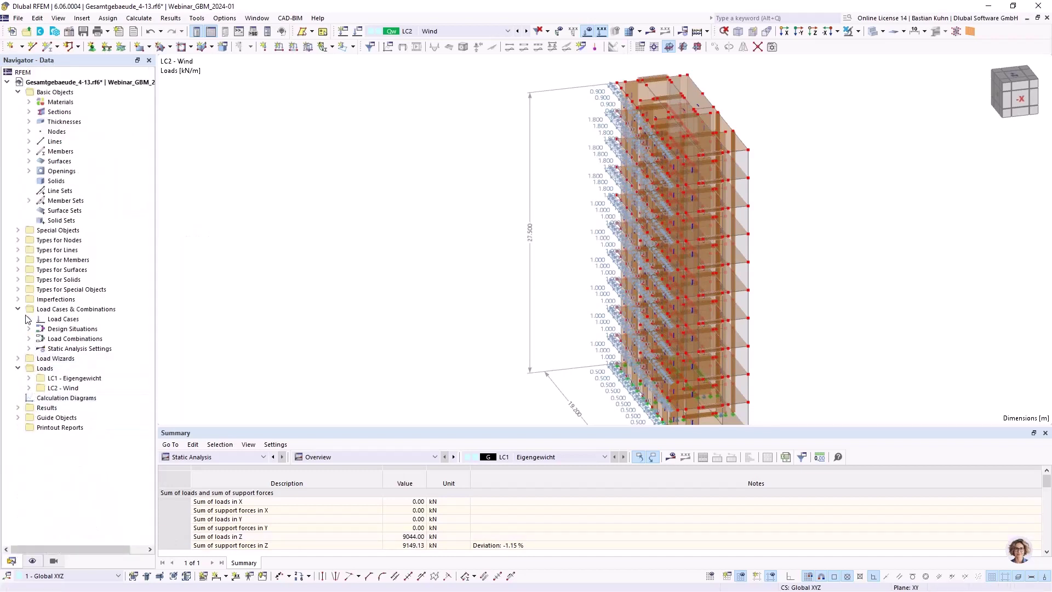
{"action": "left_click", "coordinate": [18, 358]}
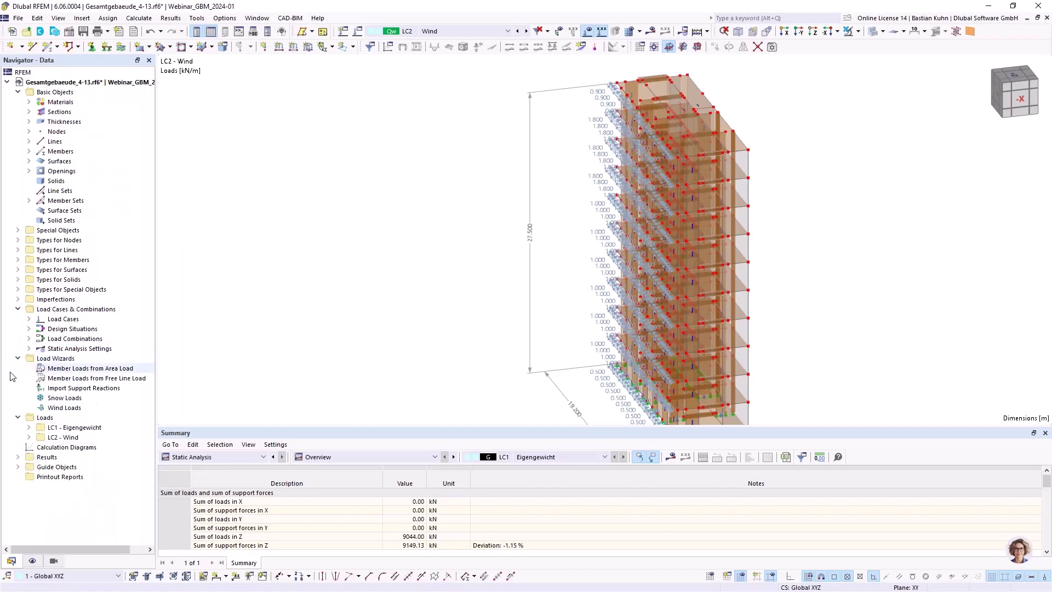
{"action": "left_click", "coordinate": [49, 408]}
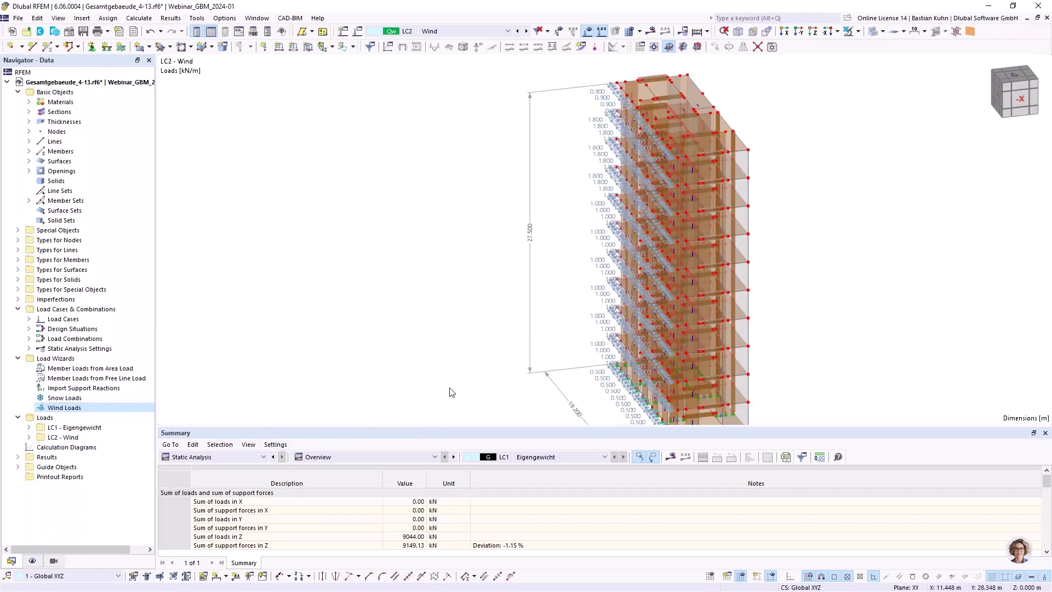
Hide the wind loads and view the bare building model from its long and short sides
{"action": "scroll", "coordinate": [498, 364], "scroll_direction": "down", "scroll_amount": 5}
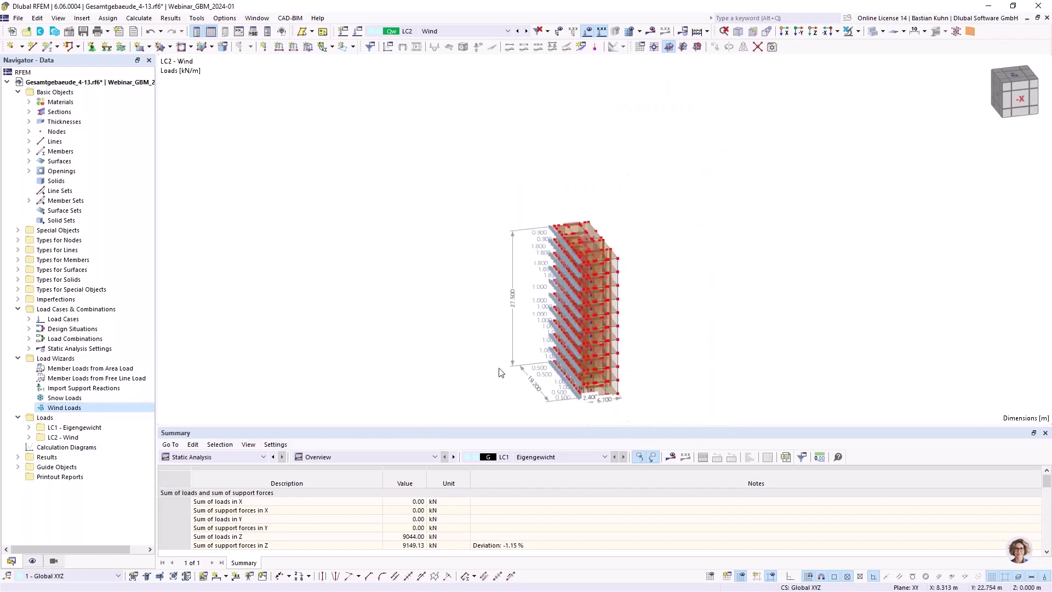
{"action": "middle_click_drag", "start_coordinate": [481, 327], "coordinate": [330, 329], "text": "ctrl"}
{"action": "scroll", "coordinate": [329, 328], "scroll_direction": "up", "scroll_amount": 1}
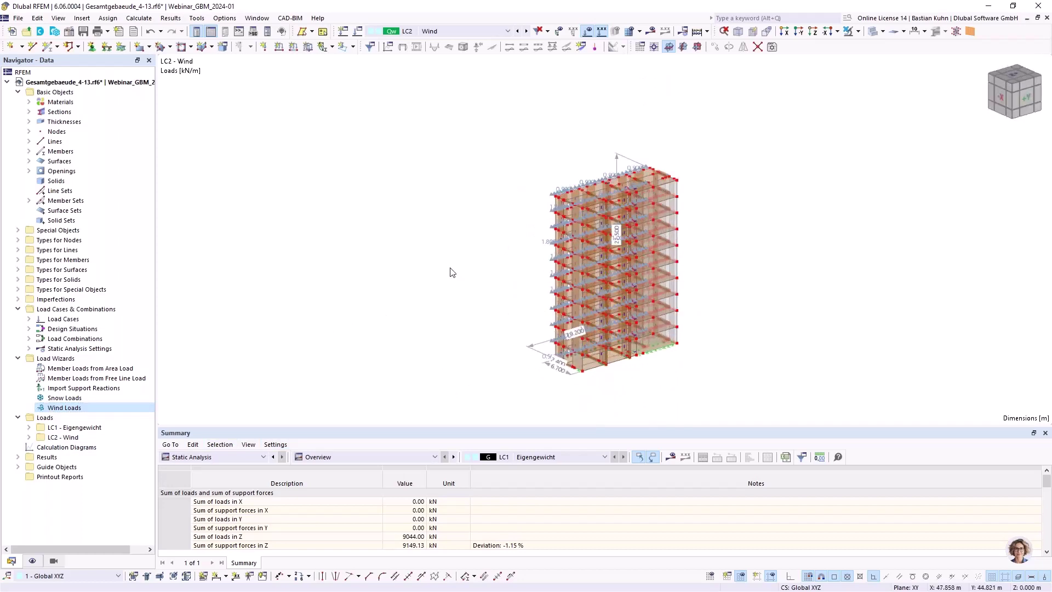
{"action": "left_click", "coordinate": [586, 32]}
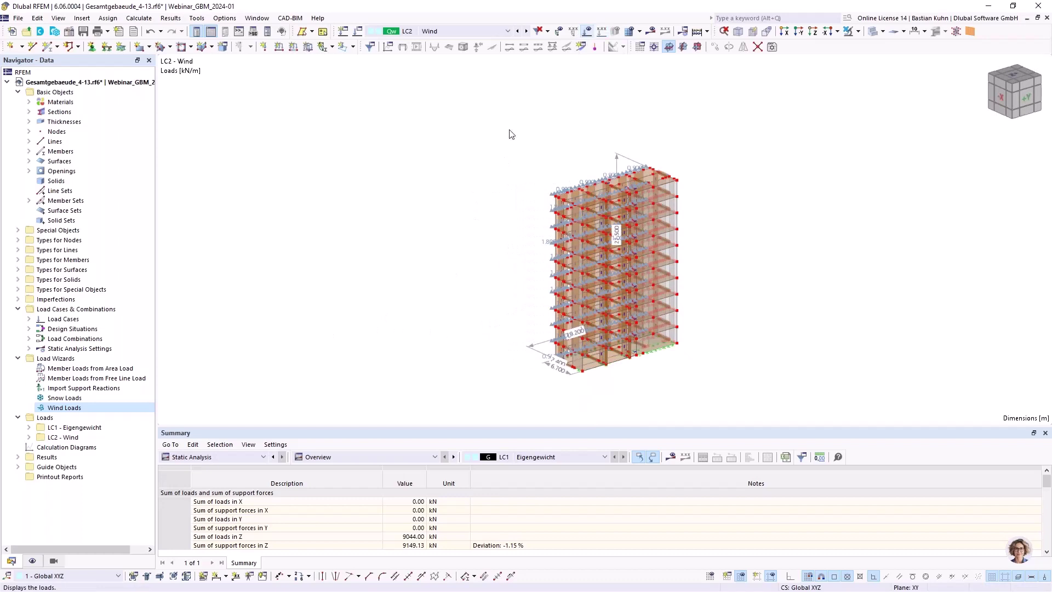
{"action": "middle_click_drag", "start_coordinate": [531, 285], "coordinate": [629, 228], "text": "ctrl"}
{"action": "scroll", "coordinate": [564, 295], "scroll_direction": "up", "scroll_amount": 3}
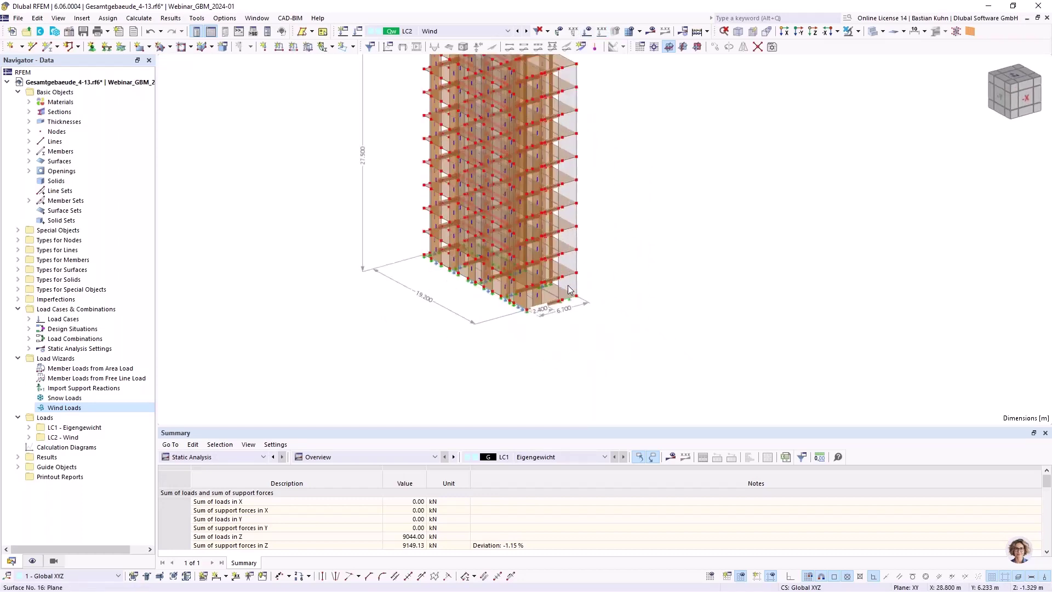
Display the building model with solid, opaque surfaces and hide its nodes
{"action": "left_click", "coordinate": [563, 290]}
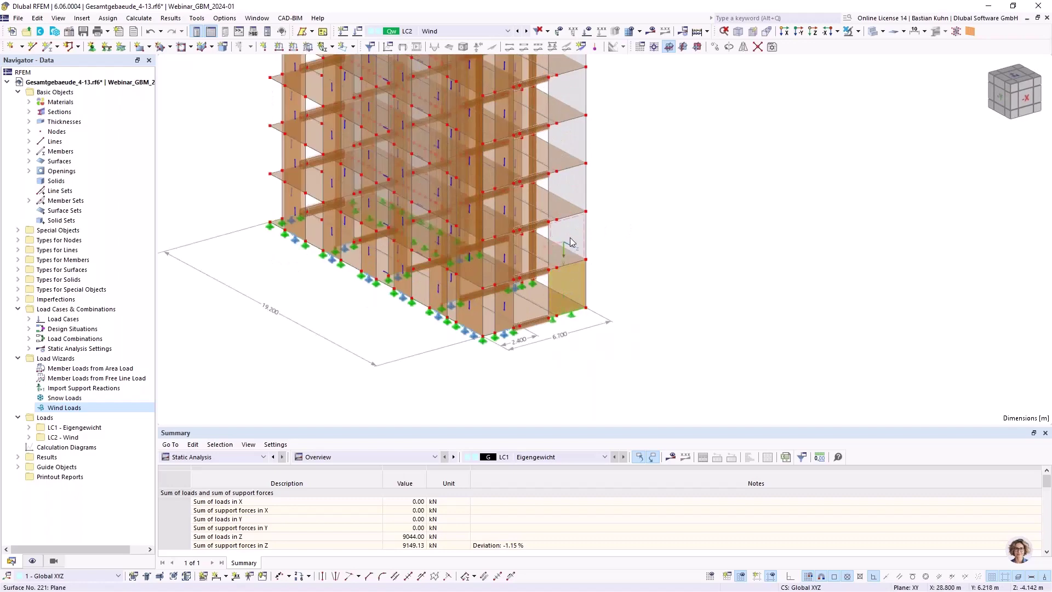
{"action": "left_click", "coordinate": [872, 33]}
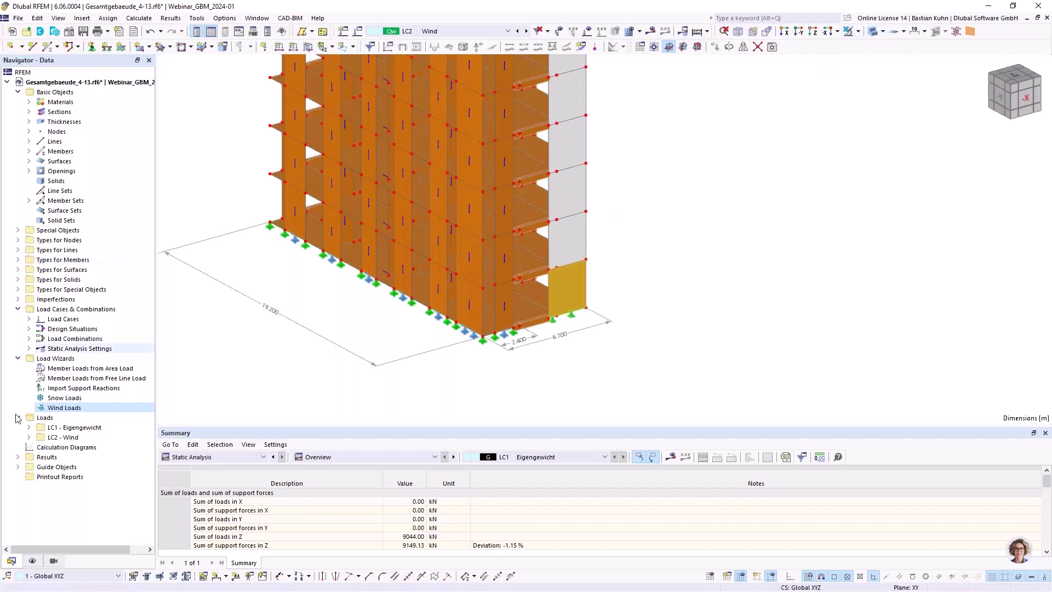
{"action": "left_click", "coordinate": [32, 560]}
{"action": "left_click", "coordinate": [39, 92]}
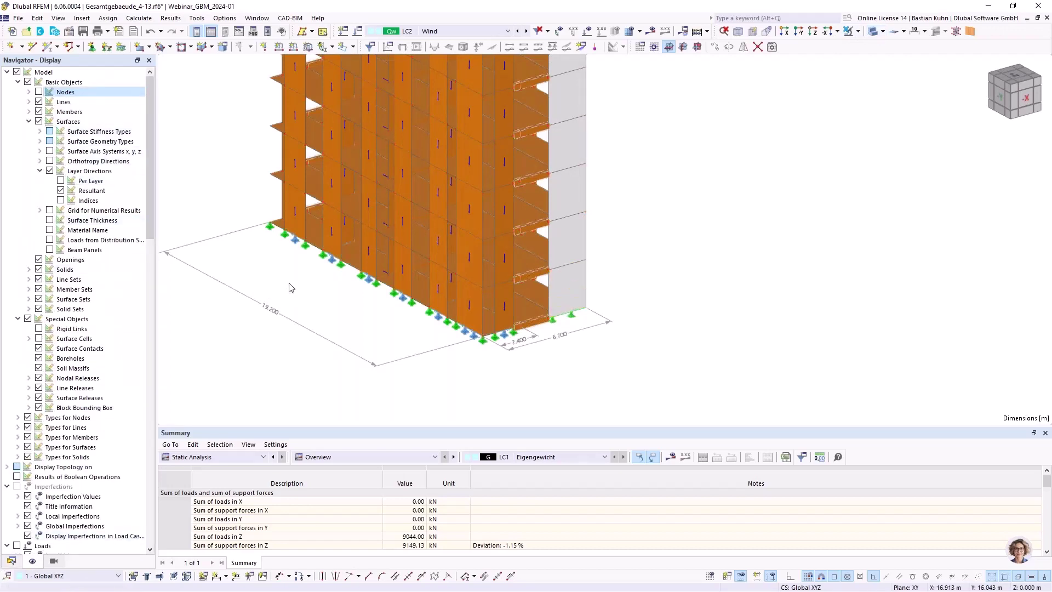
Toggle the resultant layer direction arrows to compare the display, and hide the layer directions on all surfaces
{"action": "middle_click_drag", "start_coordinate": [315, 296], "coordinate": [354, 281]}
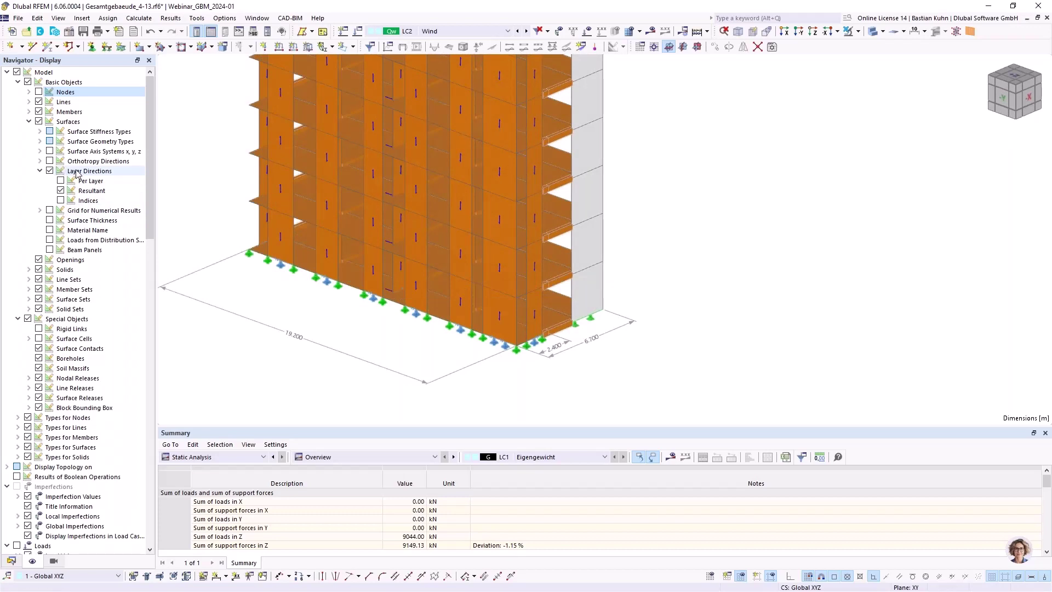
{"action": "left_click", "coordinate": [61, 191]}
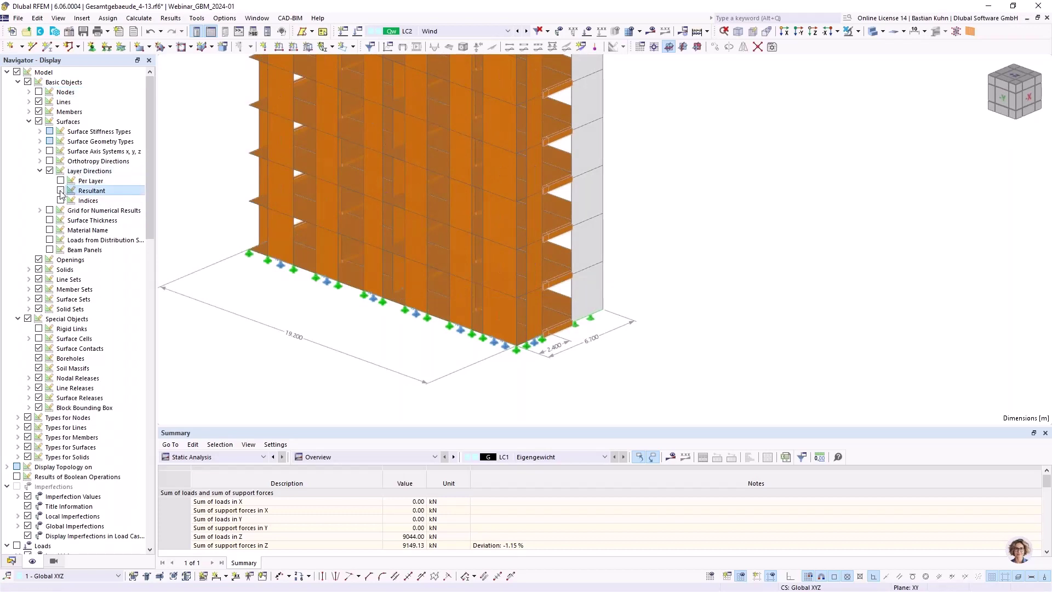
{"action": "left_click", "coordinate": [60, 191]}
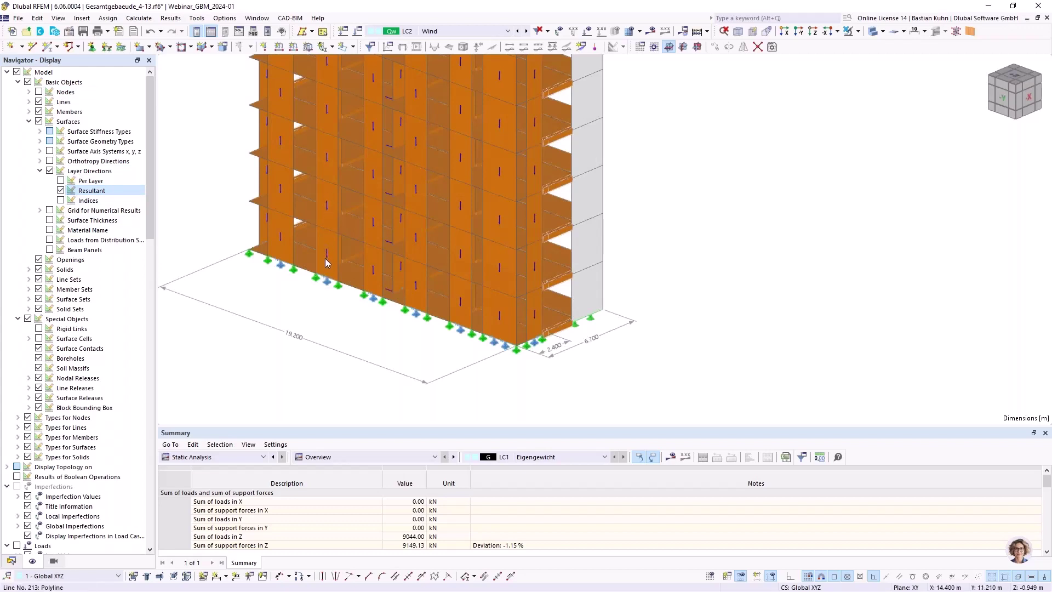
{"action": "left_click", "coordinate": [349, 281]}
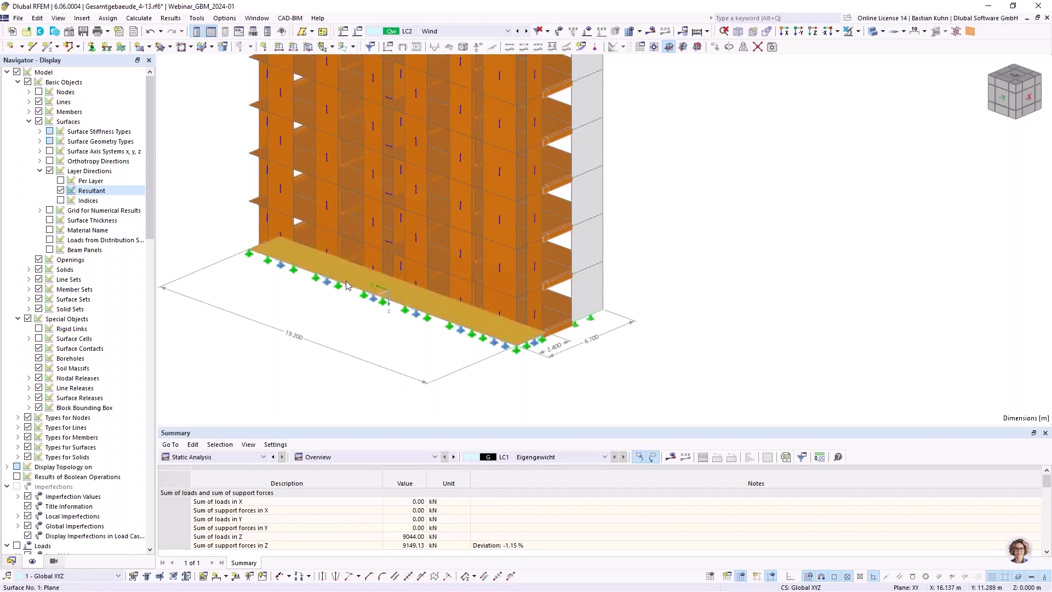
{"action": "left_click", "coordinate": [367, 335]}
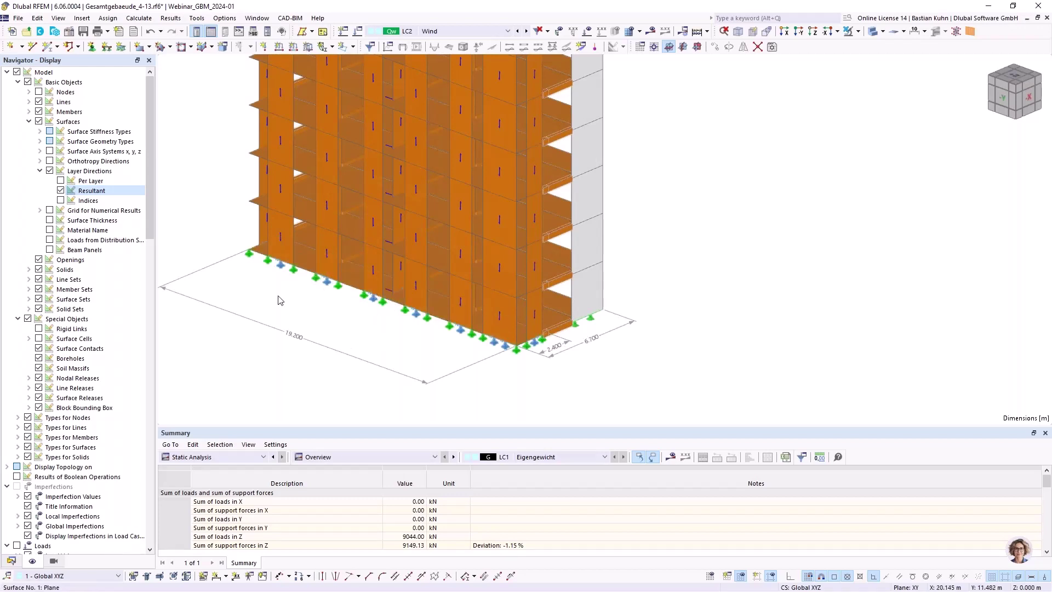
{"action": "left_click", "coordinate": [49, 170]}
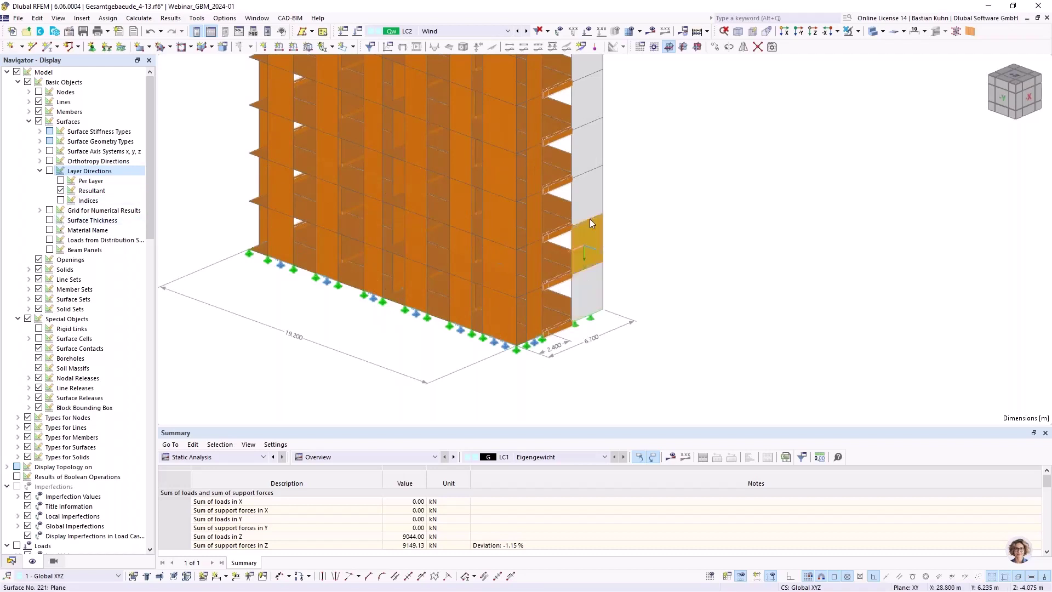
Open a long-side wall surface for editing and show the stiffness reduction of its Derix X-140/5s layered thickness
{"action": "scroll", "coordinate": [503, 284], "scroll_direction": "down", "scroll_amount": 3}
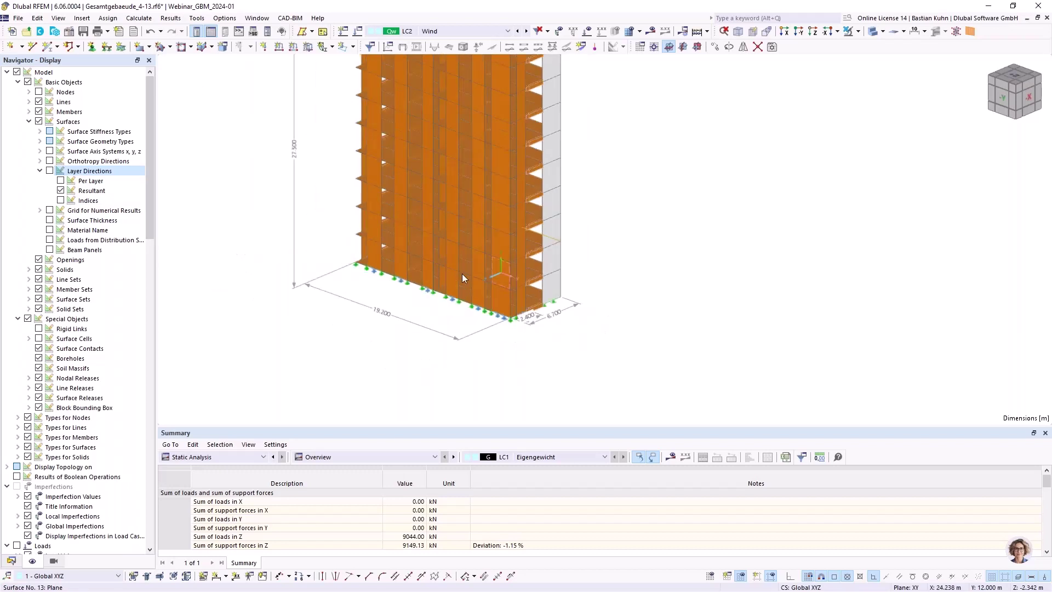
{"action": "middle_click_drag", "start_coordinate": [421, 279], "coordinate": [488, 295], "text": "ctrl"}
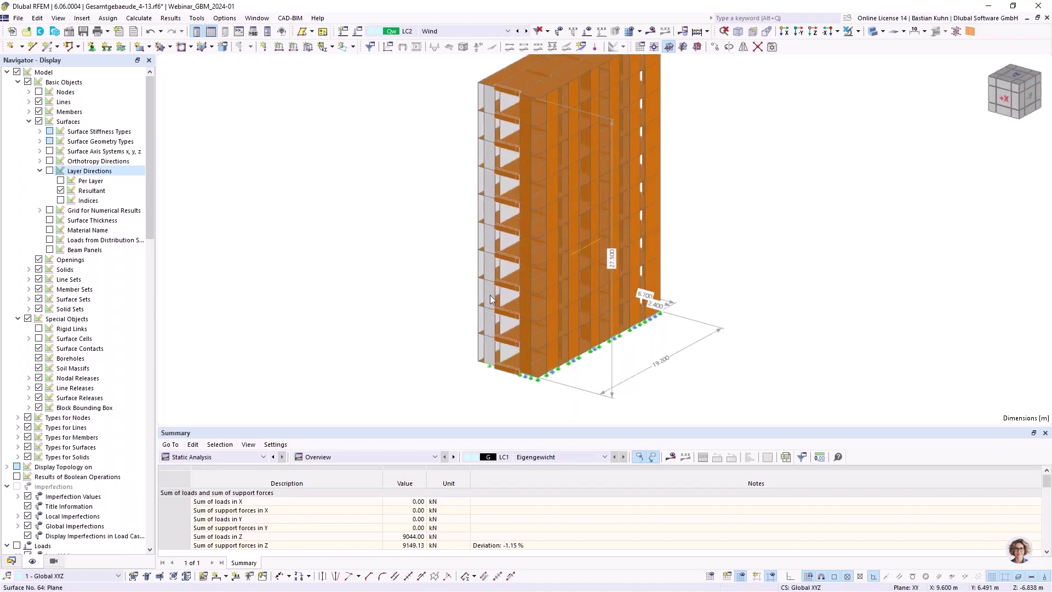
{"action": "scroll", "coordinate": [491, 298], "scroll_direction": "up", "scroll_amount": 4}
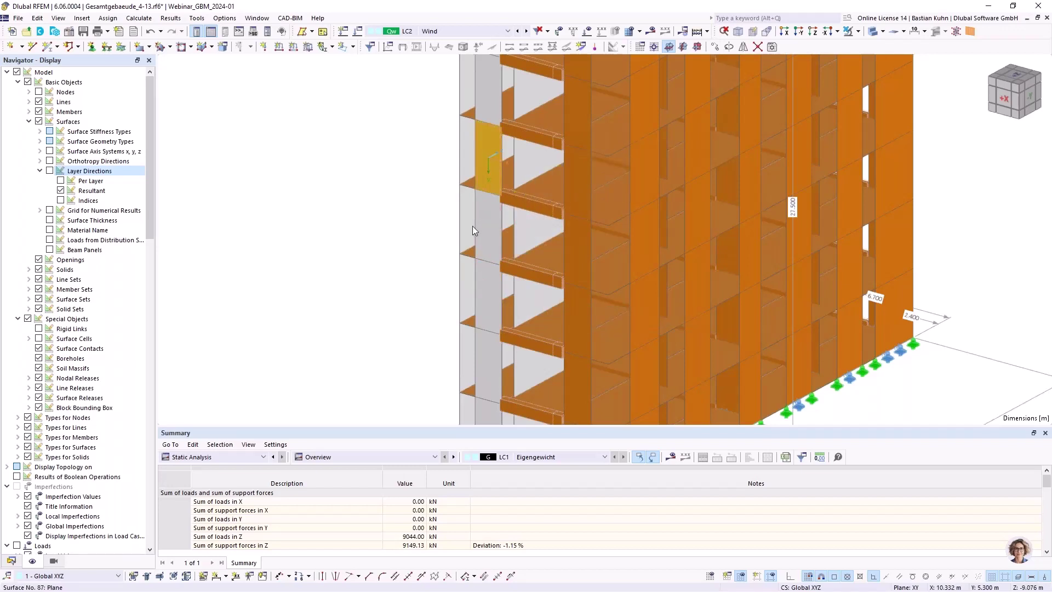
{"action": "scroll", "coordinate": [473, 226], "scroll_direction": "down", "scroll_amount": 3}
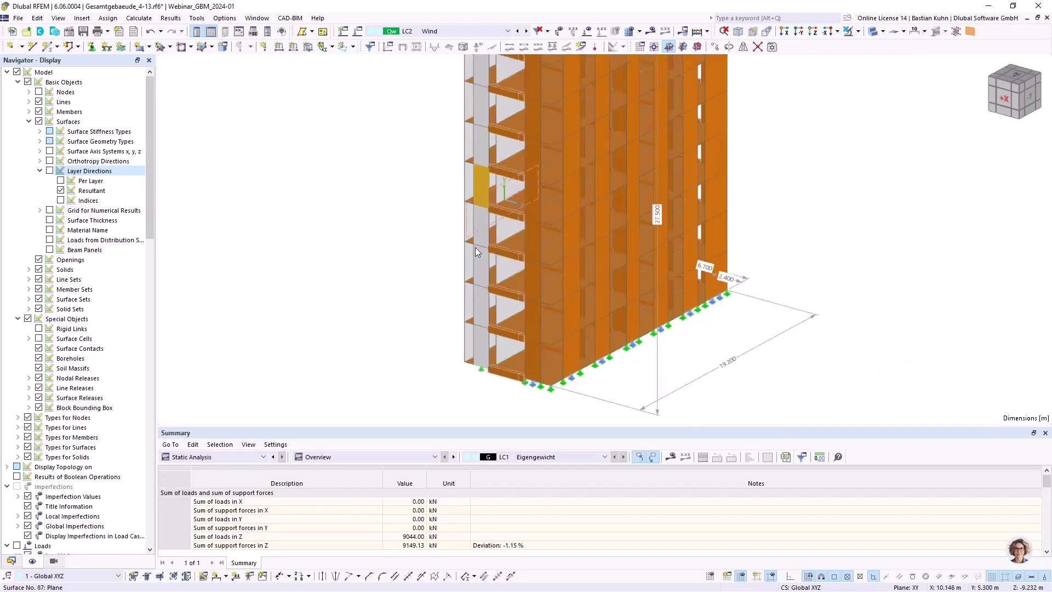
{"action": "double_click", "coordinate": [573, 314]}
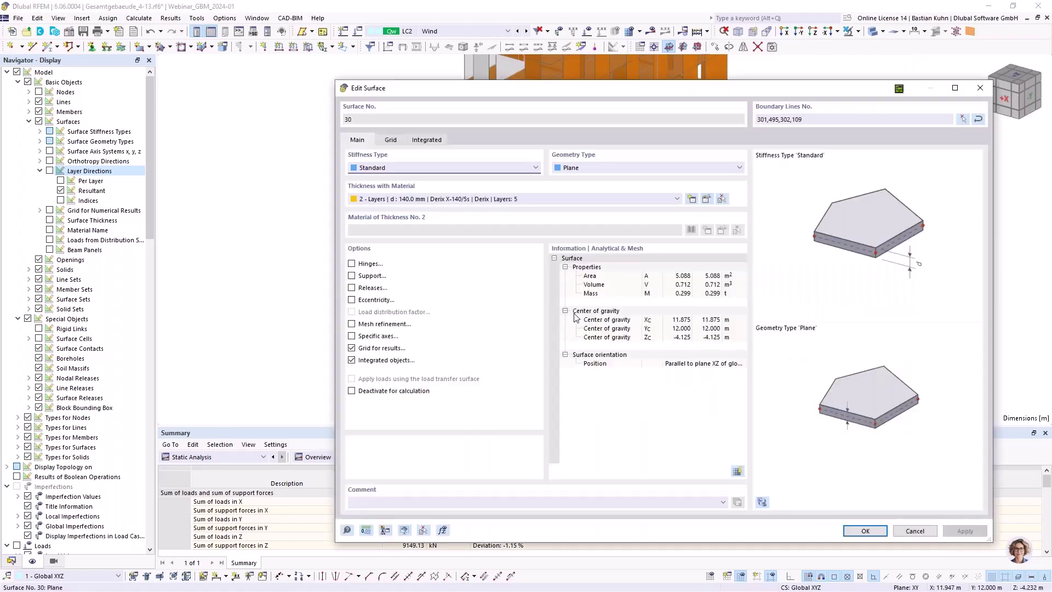
{"action": "left_click", "coordinate": [708, 200]}
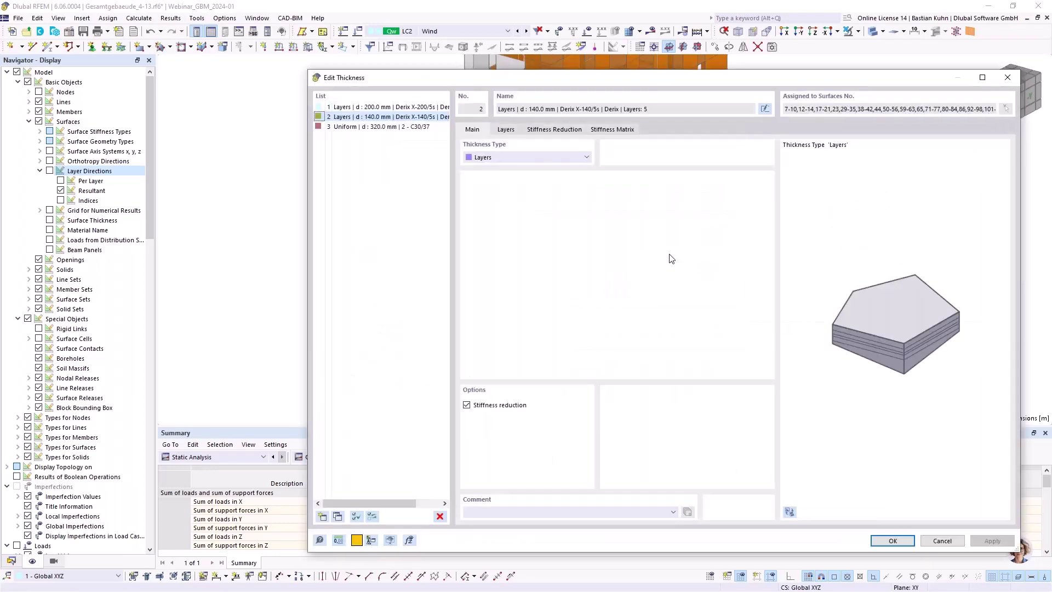
{"action": "left_click", "coordinate": [554, 129]}
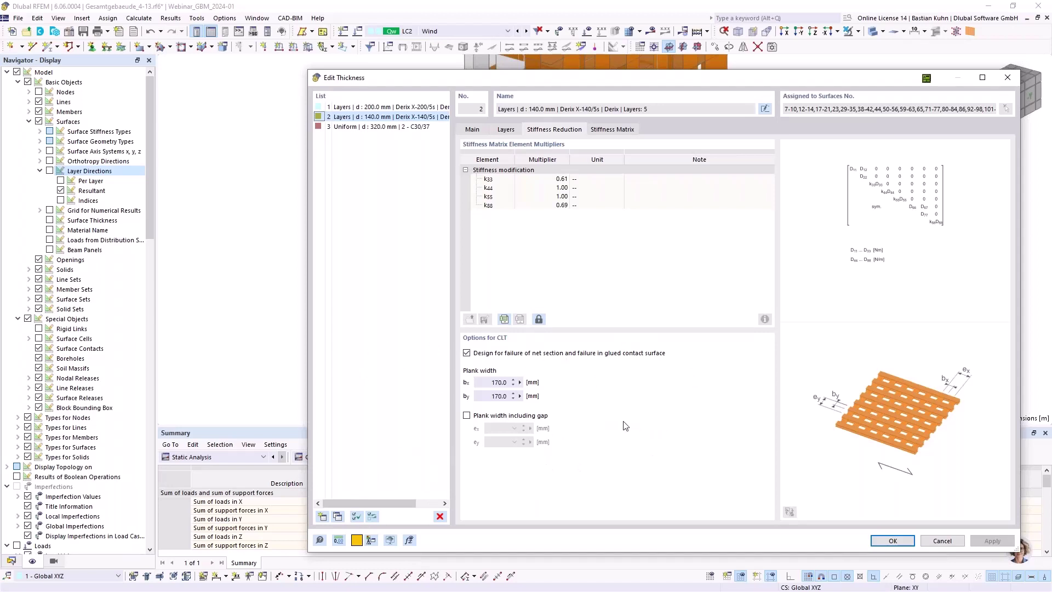
Open the online manual from the thickness dialog and look through the Multilayer Surfaces Input chapter, from layer definition to CLT materials
{"action": "left_click", "coordinate": [320, 540]}
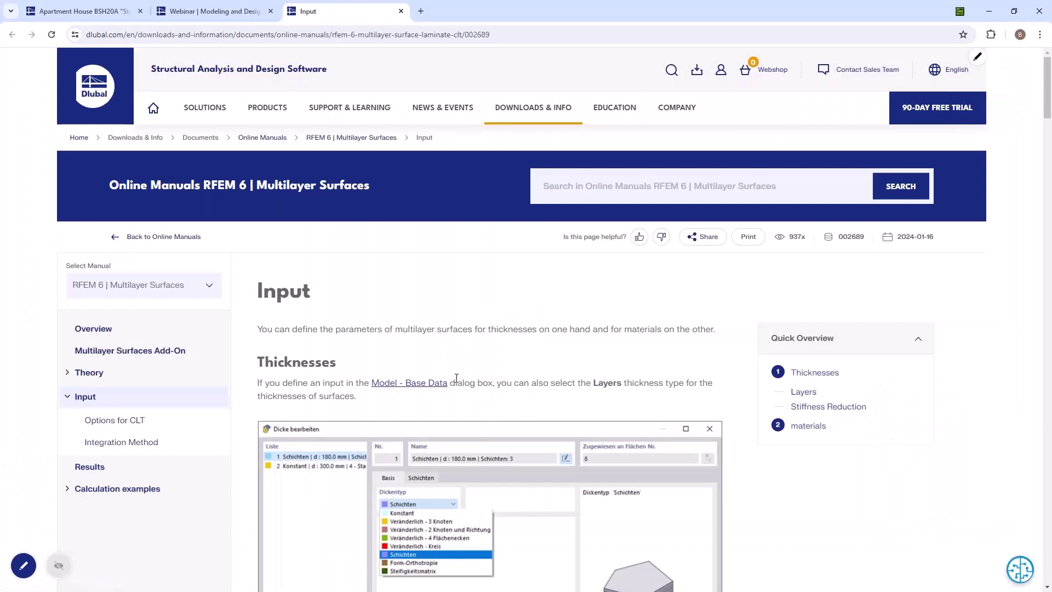
{"action": "scroll", "coordinate": [490, 494], "scroll_direction": "down", "scroll_amount": 4}
{"action": "scroll", "coordinate": [490, 335], "scroll_direction": "down", "scroll_amount": 11}
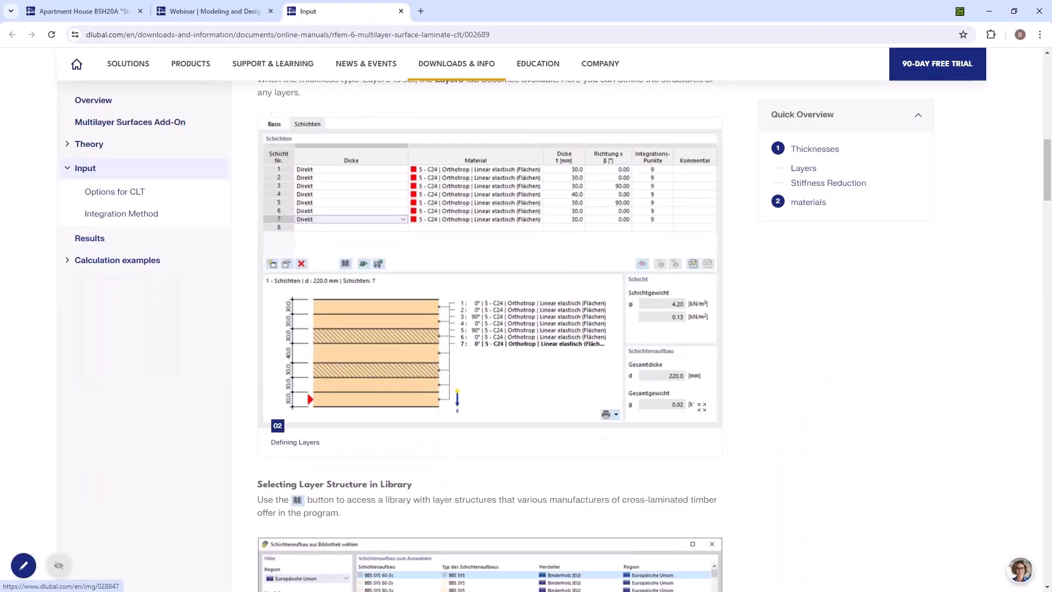
{"action": "scroll", "coordinate": [490, 336], "scroll_direction": "down", "scroll_amount": 3}
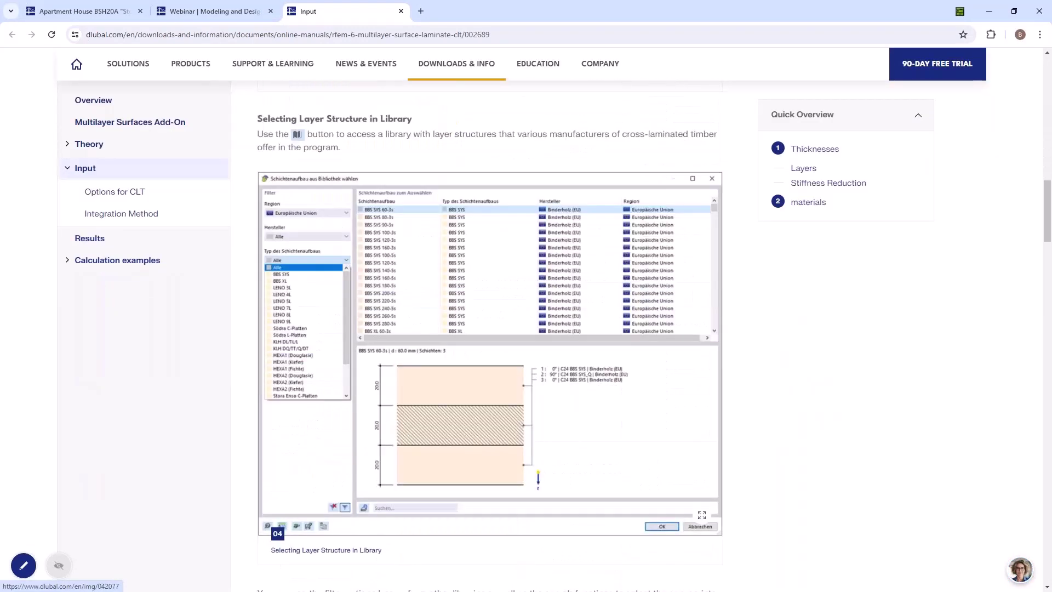
{"action": "scroll", "coordinate": [490, 336], "scroll_direction": "down", "scroll_amount": 20}
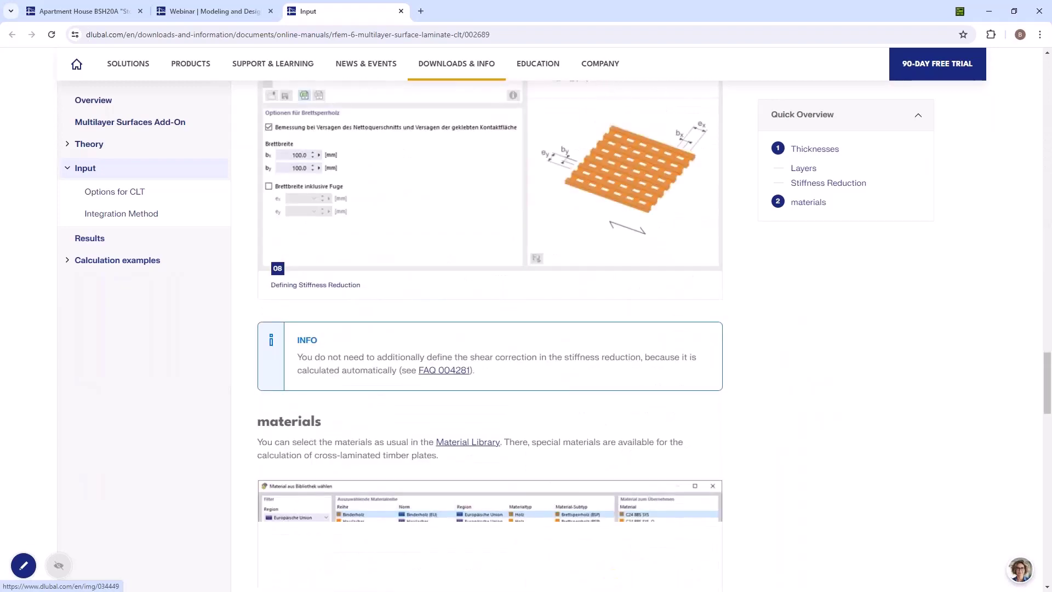
{"action": "scroll", "coordinate": [368, 360], "scroll_direction": "down", "scroll_amount": 15}
{"action": "scroll", "coordinate": [368, 360], "scroll_direction": "up", "scroll_amount": 20}
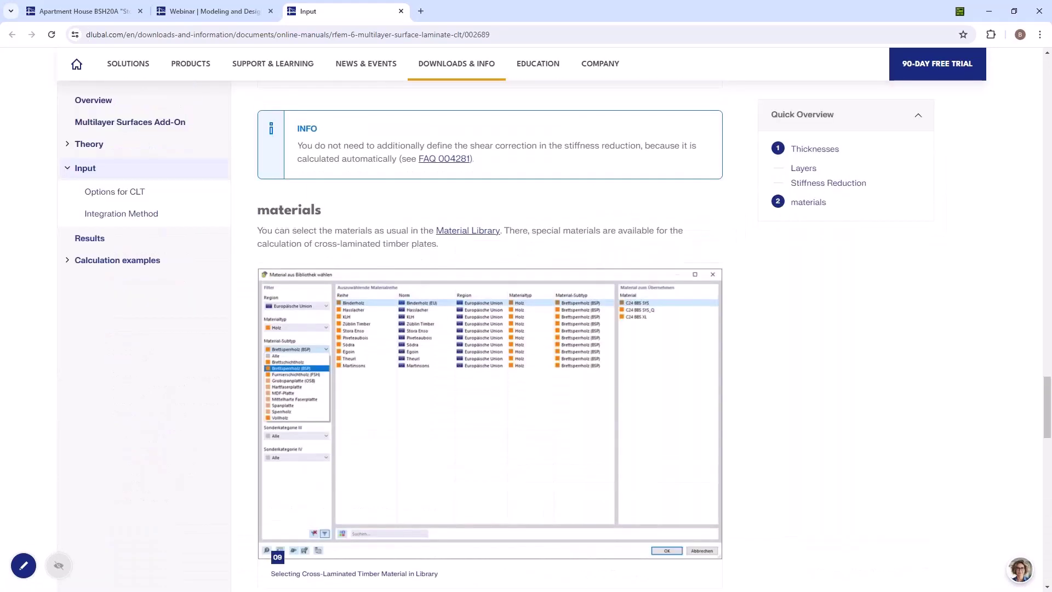
Open the Theory chapter on Calculation of multilayer surfaces and look through its shear strain example
{"action": "left_click", "coordinate": [67, 144]}
{"action": "left_click", "coordinate": [104, 194]}
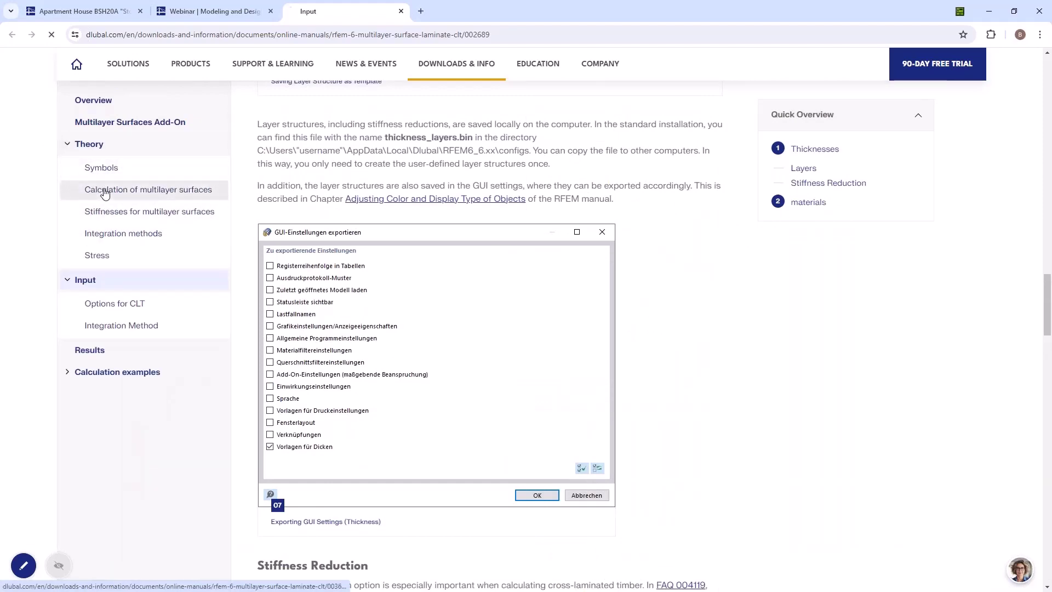
{"action": "scroll", "coordinate": [151, 239], "scroll_direction": "down", "scroll_amount": 12}
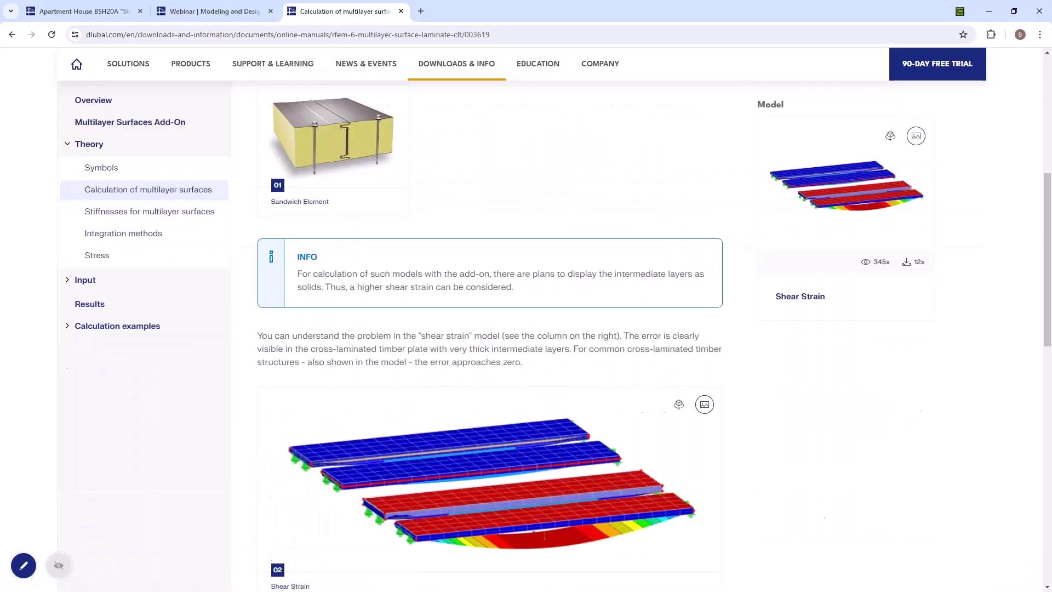
Open the Stiffnesses for multilayer surfaces chapter and review its equations from the material models to the recalculated shear stiffnesses
{"action": "left_click", "coordinate": [149, 212]}
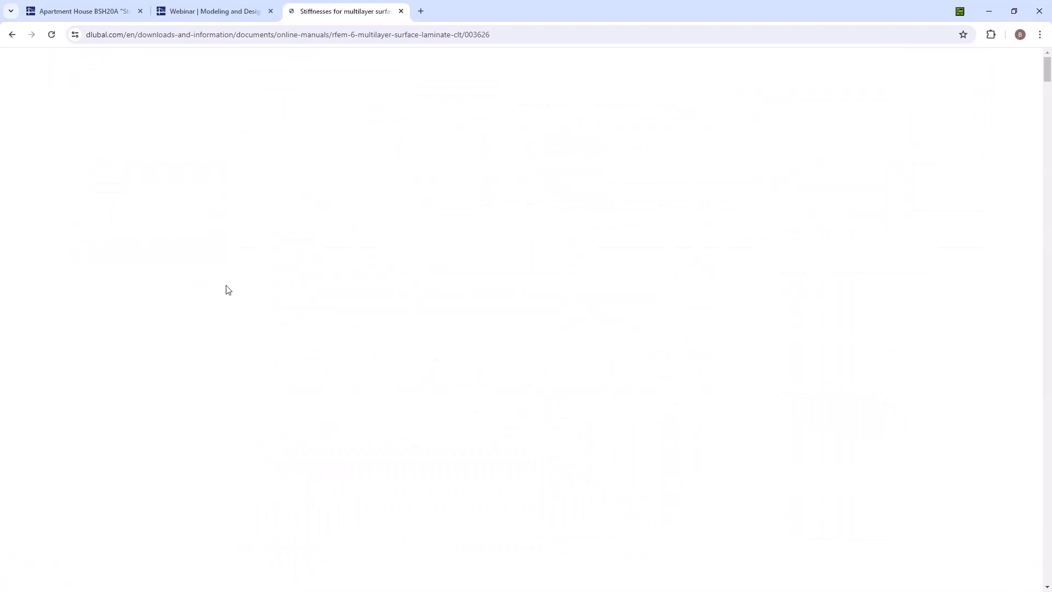
{"action": "scroll", "coordinate": [379, 318], "scroll_direction": "down", "scroll_amount": 15}
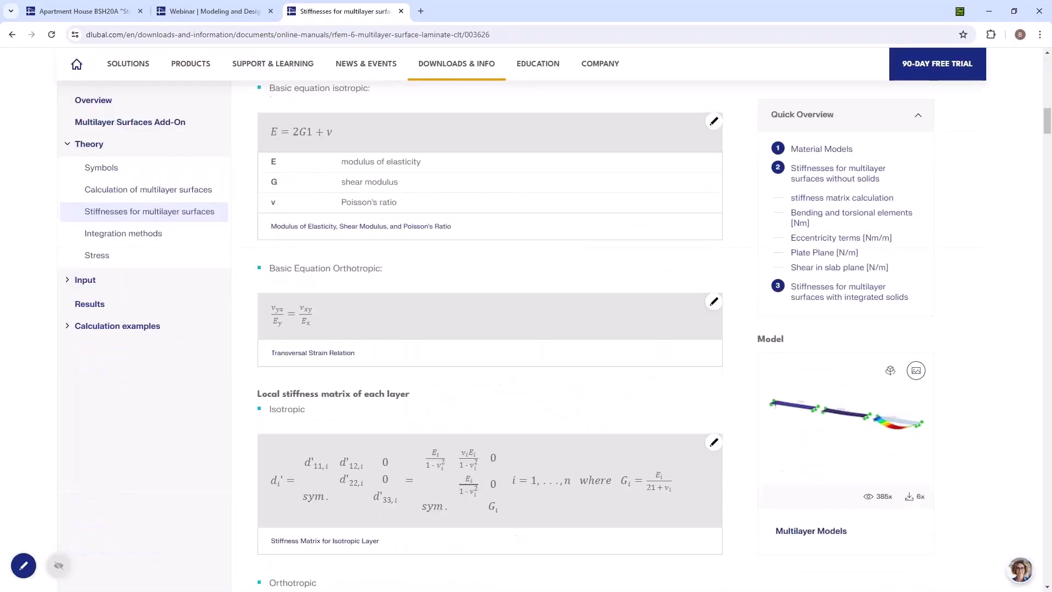
{"action": "scroll", "coordinate": [490, 336], "scroll_direction": "down", "scroll_amount": 20}
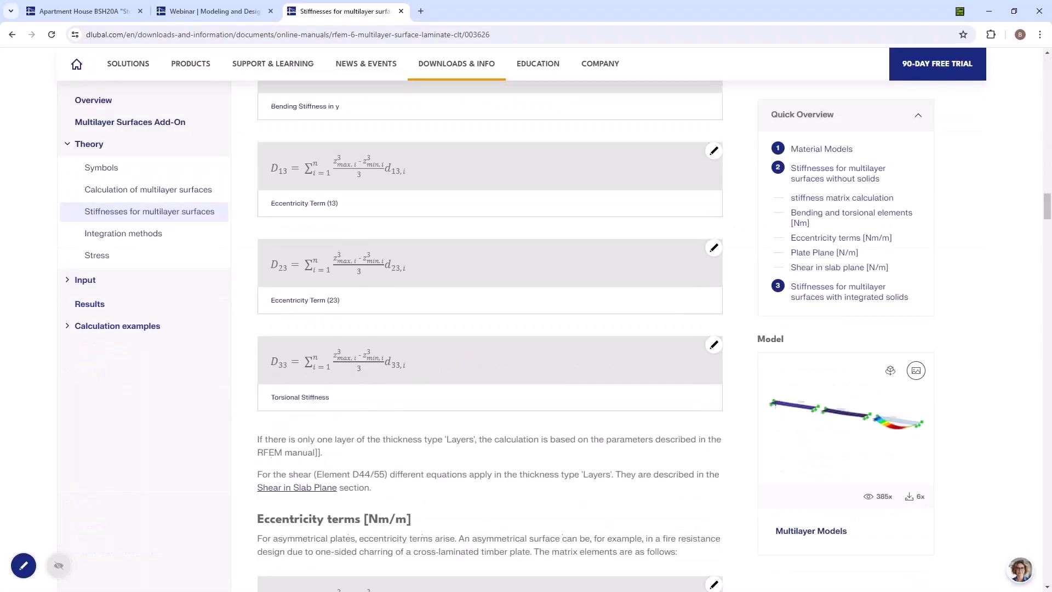
{"action": "scroll", "coordinate": [490, 336], "scroll_direction": "down", "scroll_amount": 20}
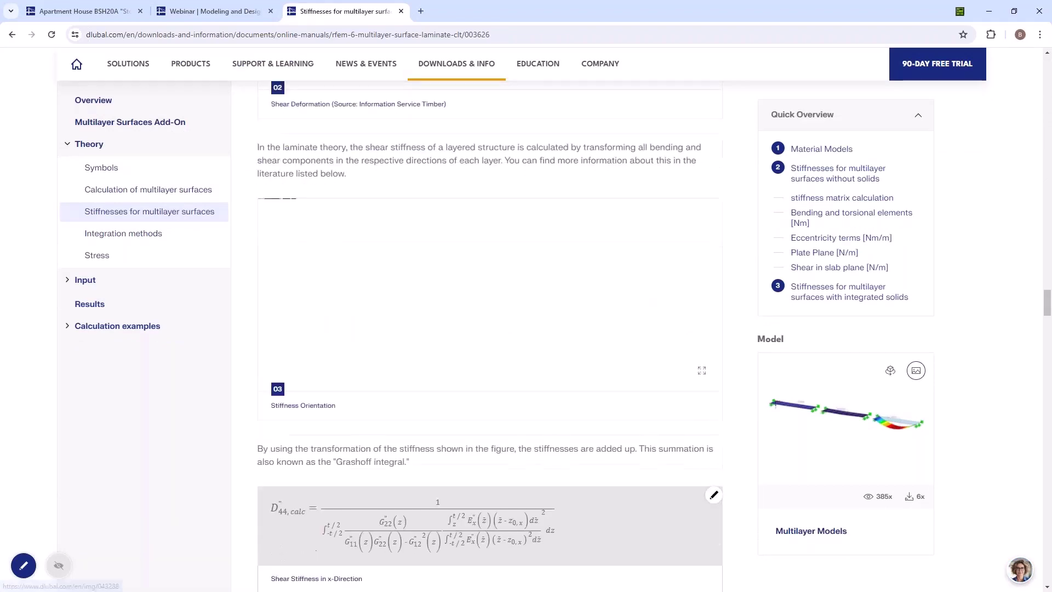
{"action": "scroll", "coordinate": [490, 336], "scroll_direction": "down", "scroll_amount": 10}
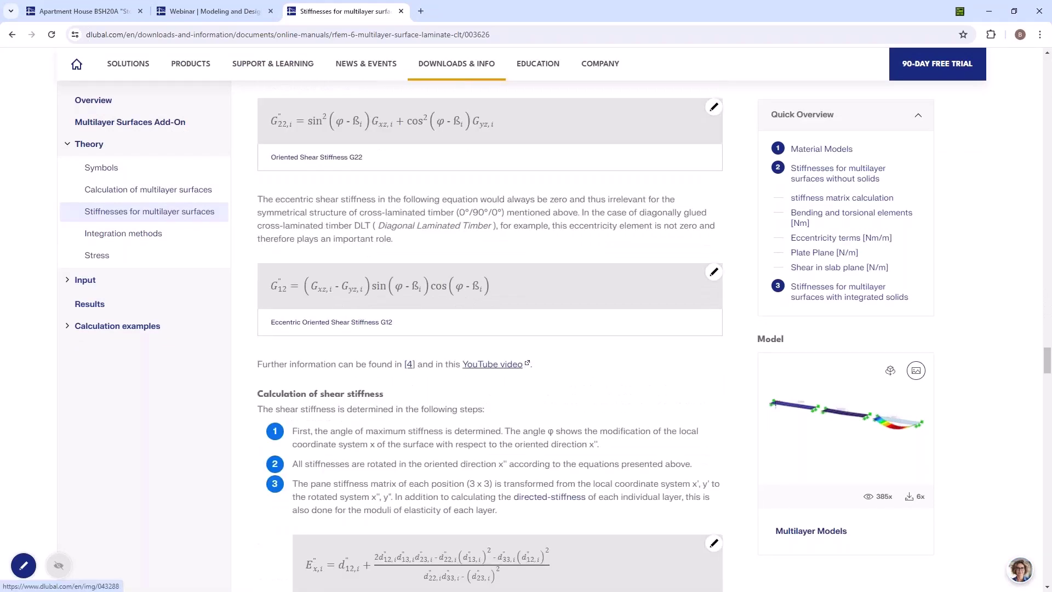
{"action": "scroll", "coordinate": [282, 315], "scroll_direction": "down", "scroll_amount": 15}
{"action": "scroll", "coordinate": [282, 316], "scroll_direction": "up", "scroll_amount": 10}
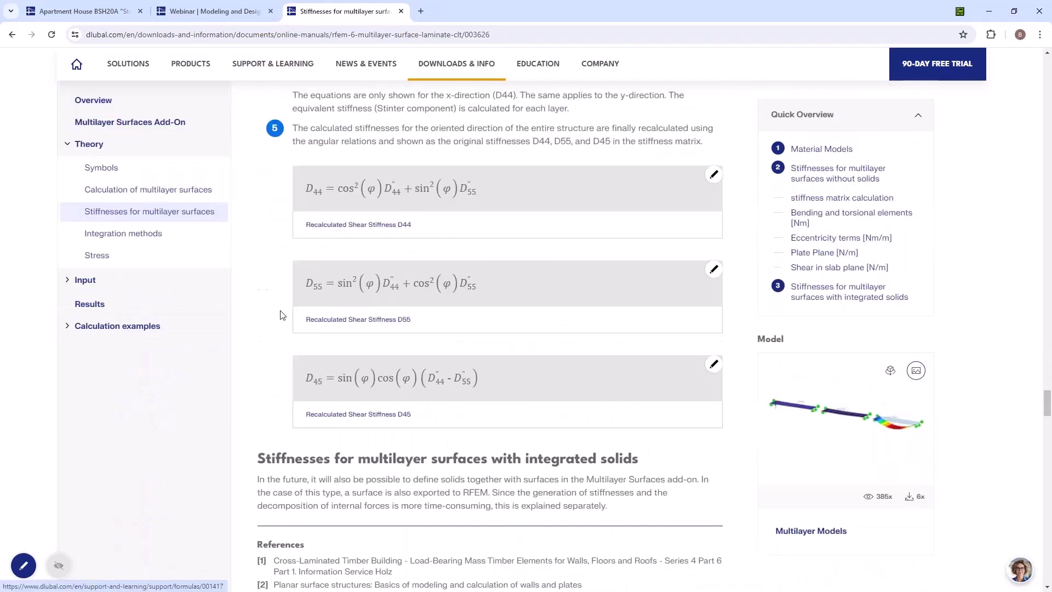
Open the Stress chapter and examine the CLT strength table's shear failure mechanisms, including torsional shear strength
{"action": "left_click", "coordinate": [106, 256]}
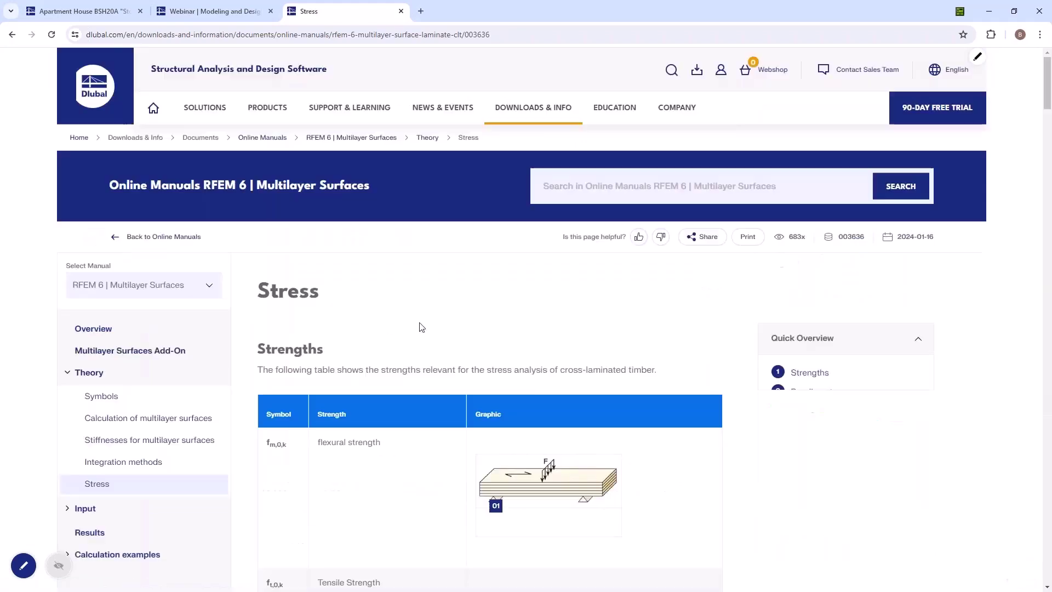
{"action": "scroll", "coordinate": [421, 327], "scroll_direction": "down", "scroll_amount": 20}
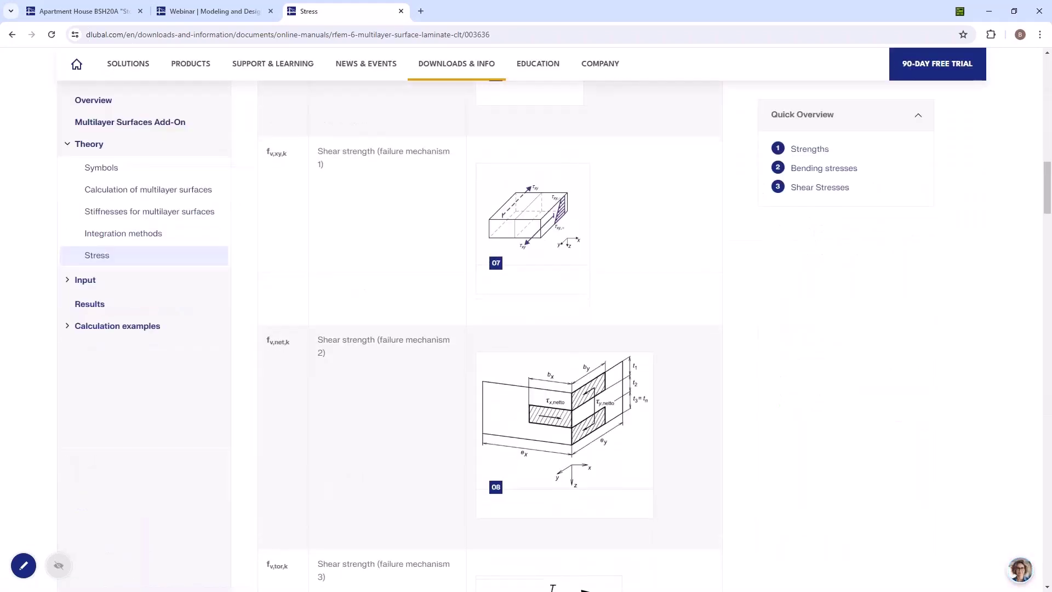
{"action": "scroll", "coordinate": [452, 372], "scroll_direction": "down", "scroll_amount": 3}
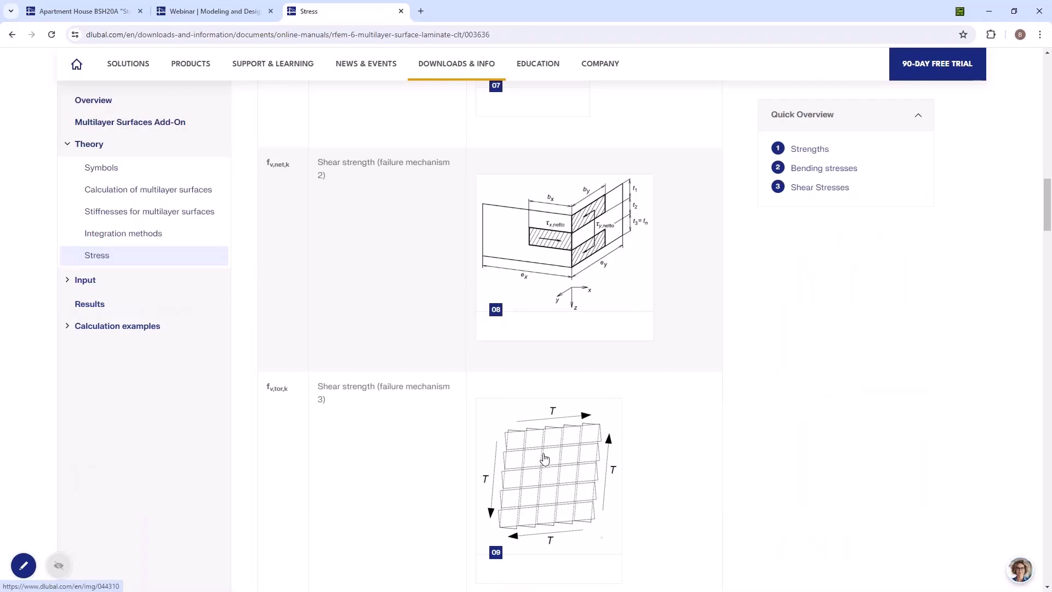
{"action": "scroll", "coordinate": [544, 458], "scroll_direction": "down", "scroll_amount": 6}
{"action": "scroll", "coordinate": [517, 214], "scroll_direction": "up", "scroll_amount": 3}
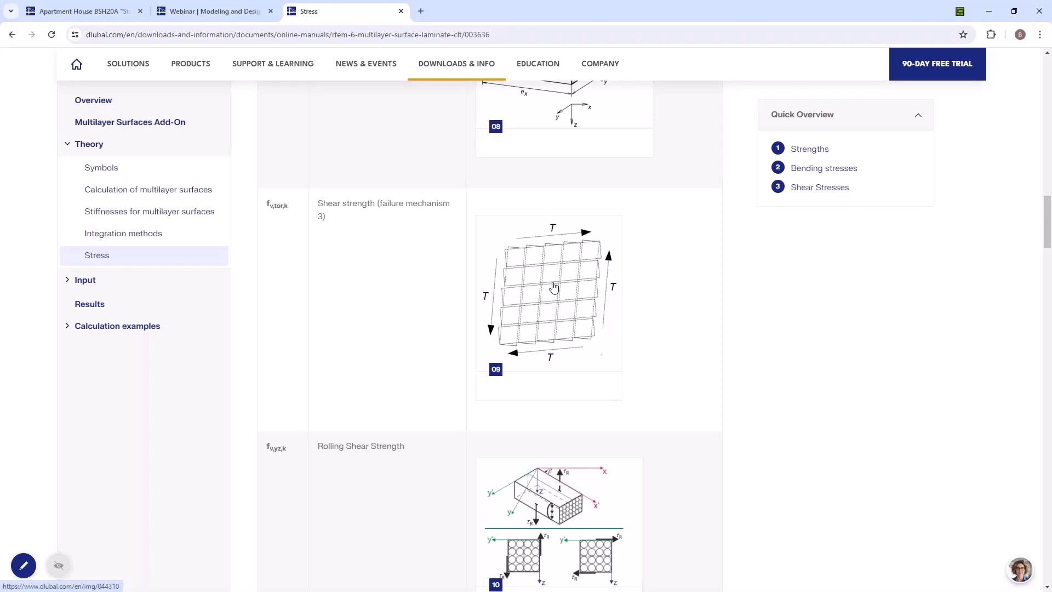
Return to the thickness dialog in RFEM and select the k88 stiffness multiplier
{"action": "left_click", "coordinate": [985, 14]}
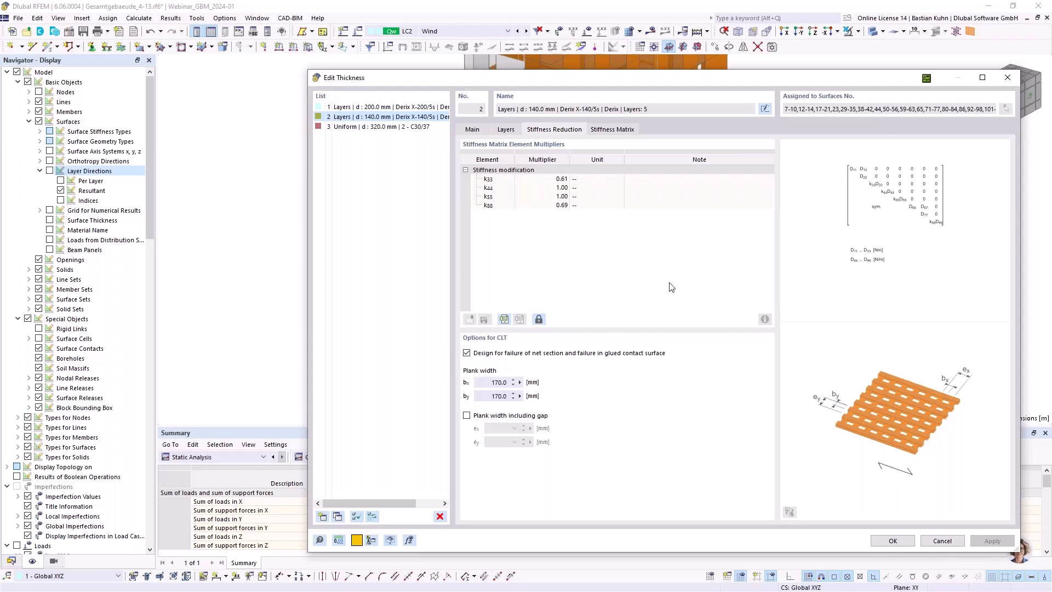
{"action": "left_click", "coordinate": [554, 205]}
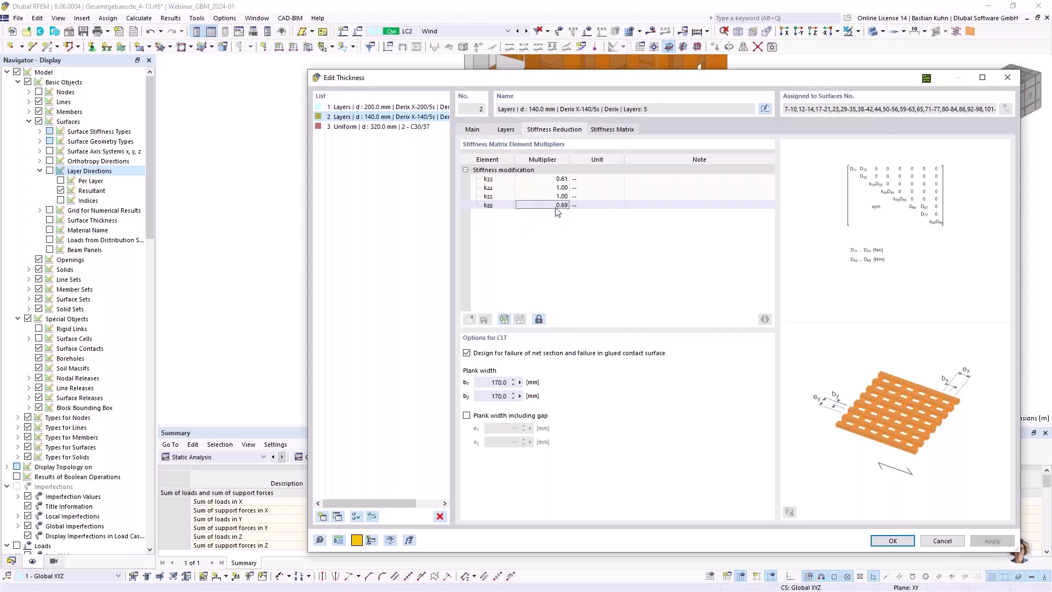
Close the thickness and surface dialogs, and briefly display the LC2 wind loads on the whole building
{"action": "left_click", "coordinate": [1014, 80]}
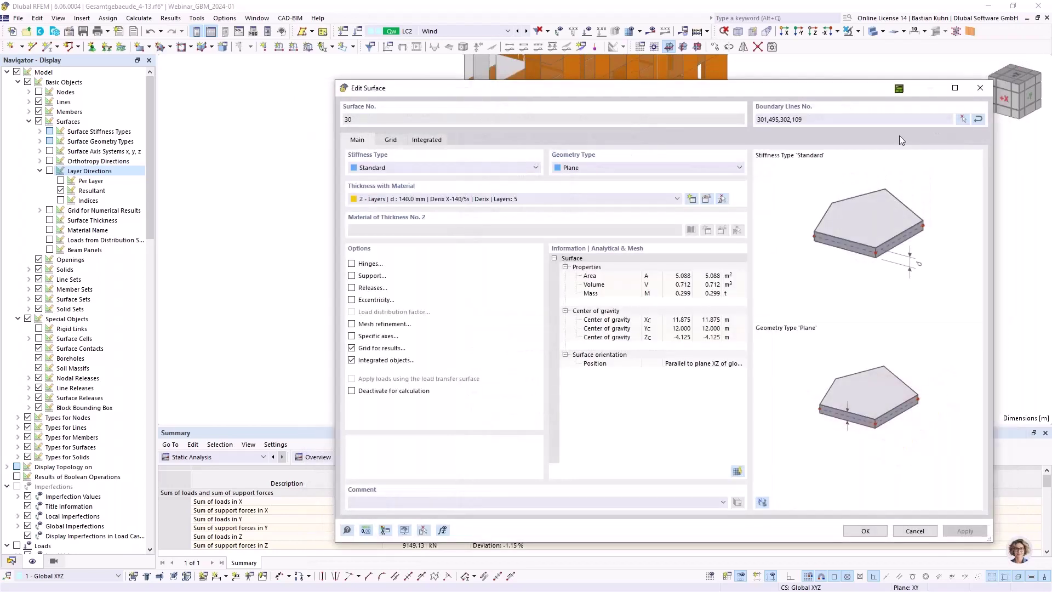
{"action": "left_click", "coordinate": [979, 91]}
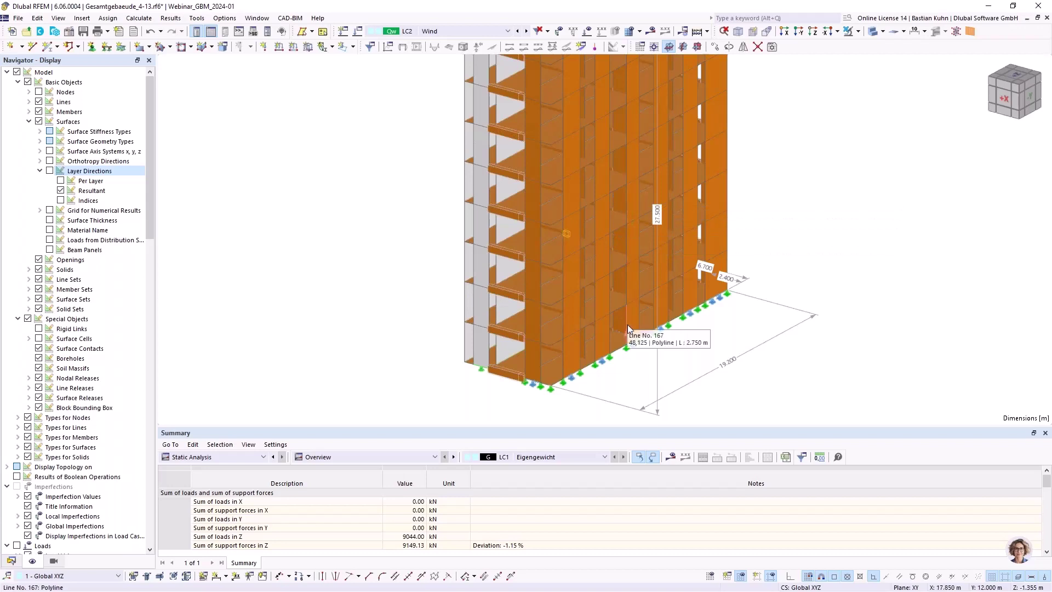
{"action": "scroll", "coordinate": [564, 247], "scroll_direction": "down", "scroll_amount": 5}
{"action": "middle_click_drag", "start_coordinate": [542, 256], "coordinate": [552, 161]}
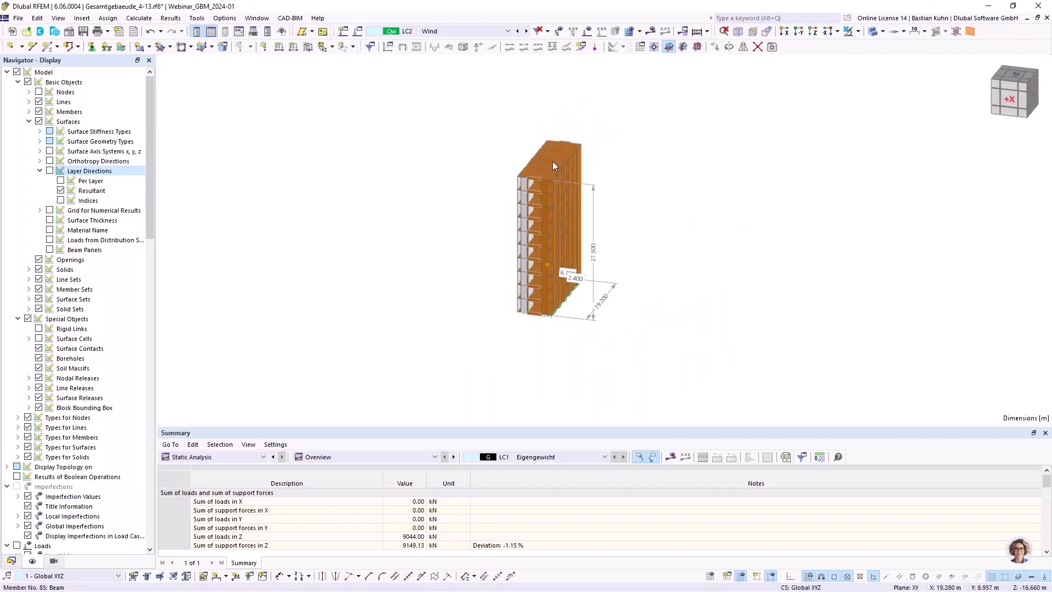
{"action": "left_click", "coordinate": [587, 32]}
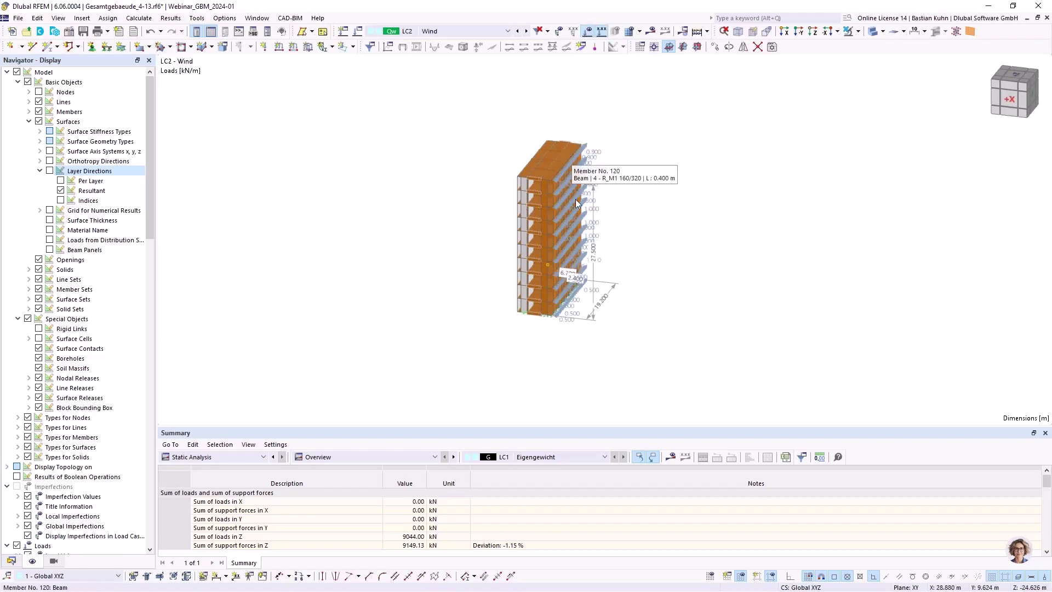
{"action": "left_click", "coordinate": [587, 31]}
Switch to load case LC1 Eigengewicht and display its deformations and the support reactions at the building's base
{"action": "scroll", "coordinate": [524, 198], "scroll_direction": "up", "scroll_amount": 5}
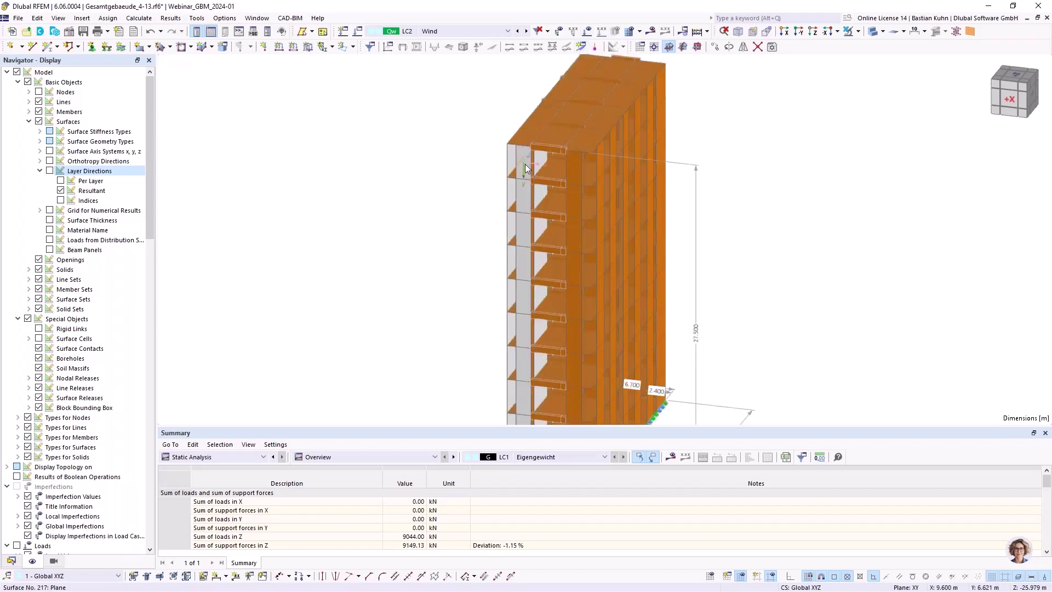
{"action": "left_click", "coordinate": [525, 164]}
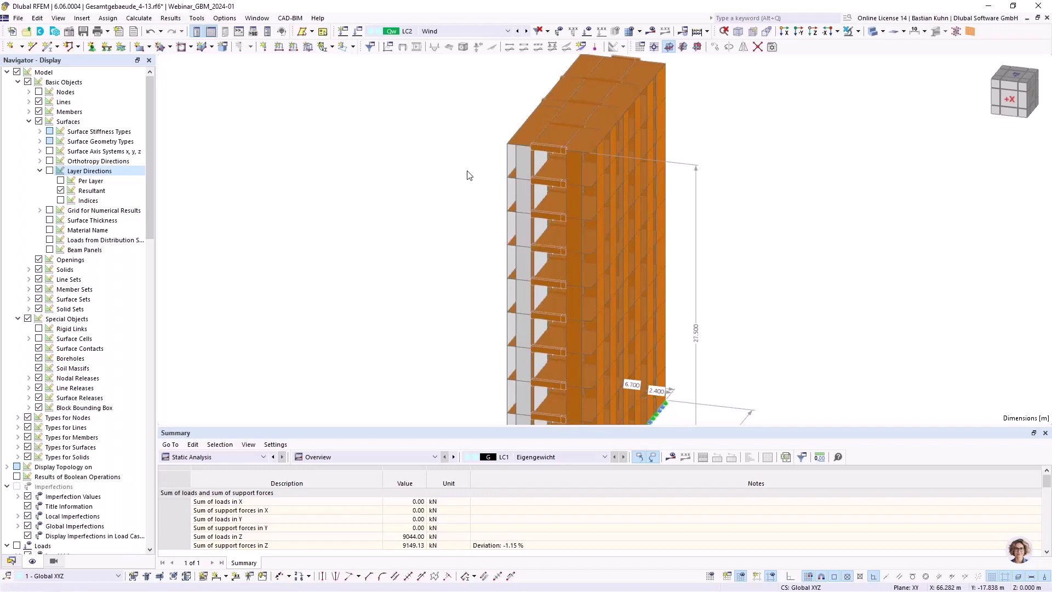
{"action": "scroll", "coordinate": [584, 201], "scroll_direction": "down", "scroll_amount": 3}
{"action": "middle_click_drag", "start_coordinate": [584, 202], "coordinate": [460, 212]}
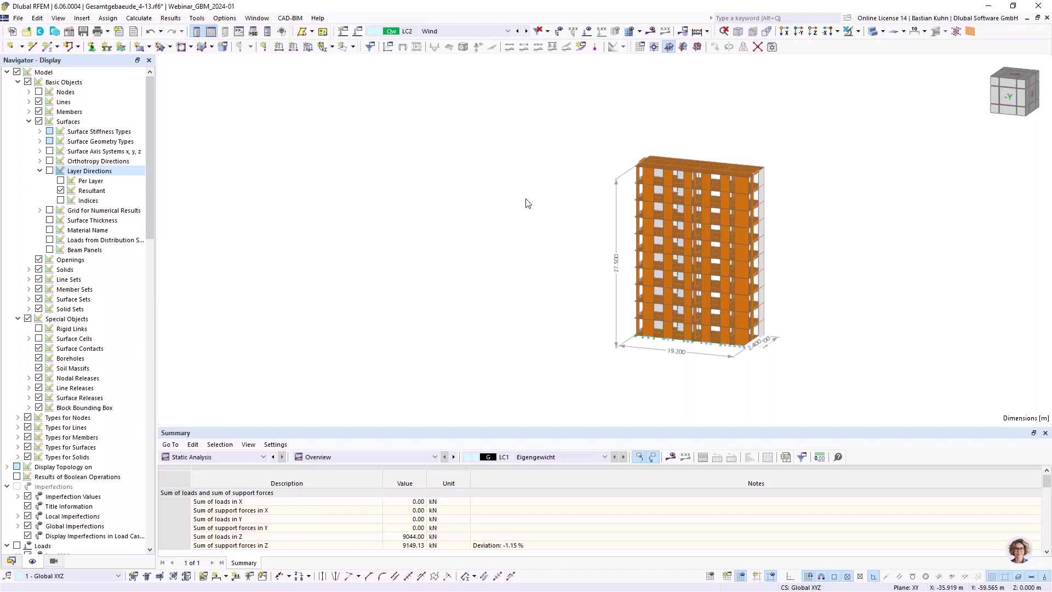
{"action": "scroll", "coordinate": [710, 171], "scroll_direction": "up", "scroll_amount": 4}
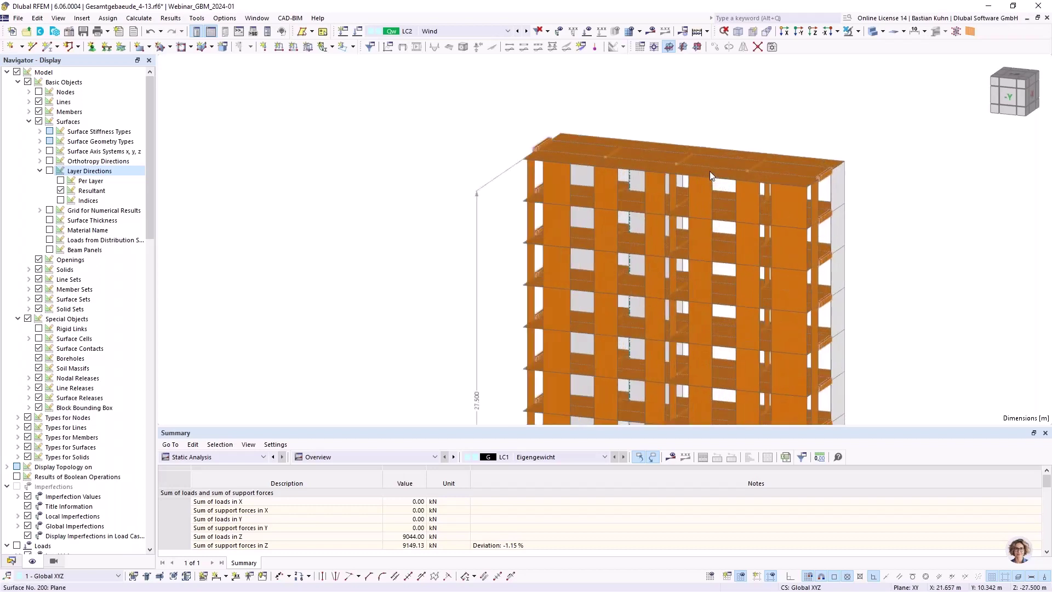
{"action": "scroll", "coordinate": [709, 171], "scroll_direction": "down", "scroll_amount": 2}
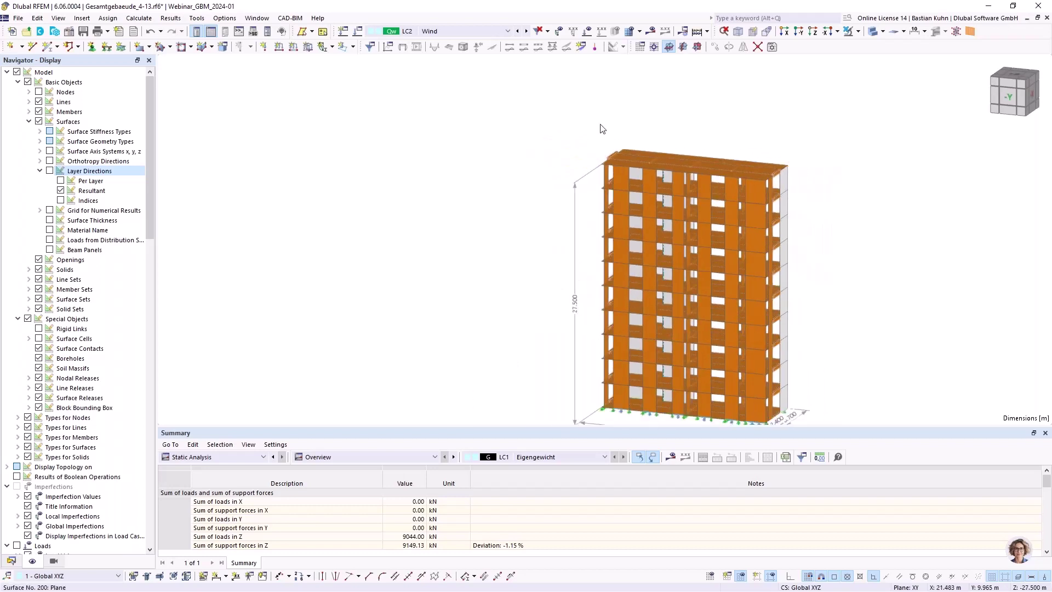
{"action": "left_click", "coordinate": [491, 32]}
{"action": "left_click", "coordinate": [486, 41]}
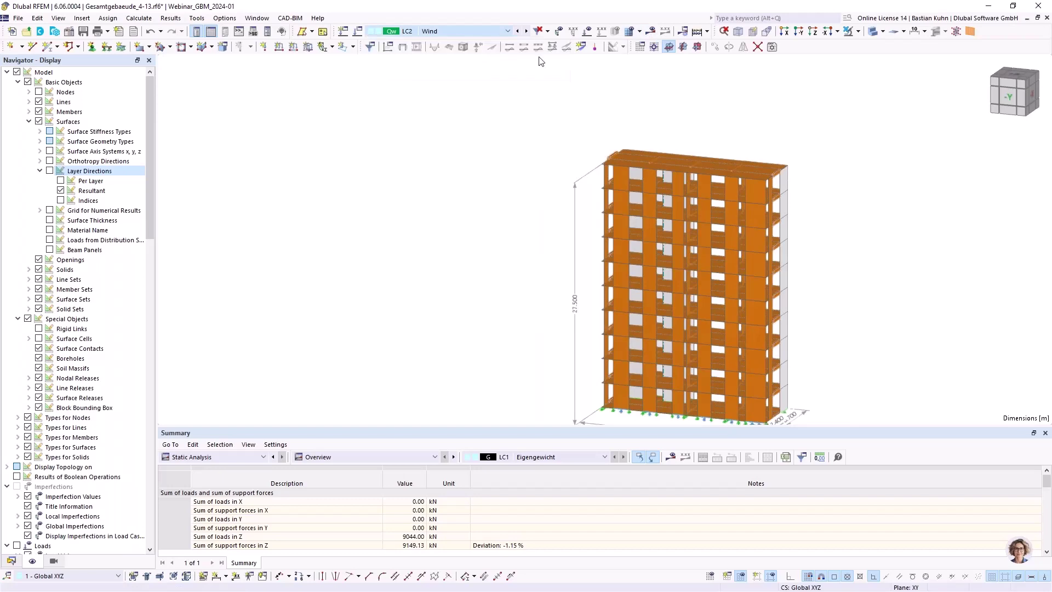
{"action": "left_click", "coordinate": [650, 32]}
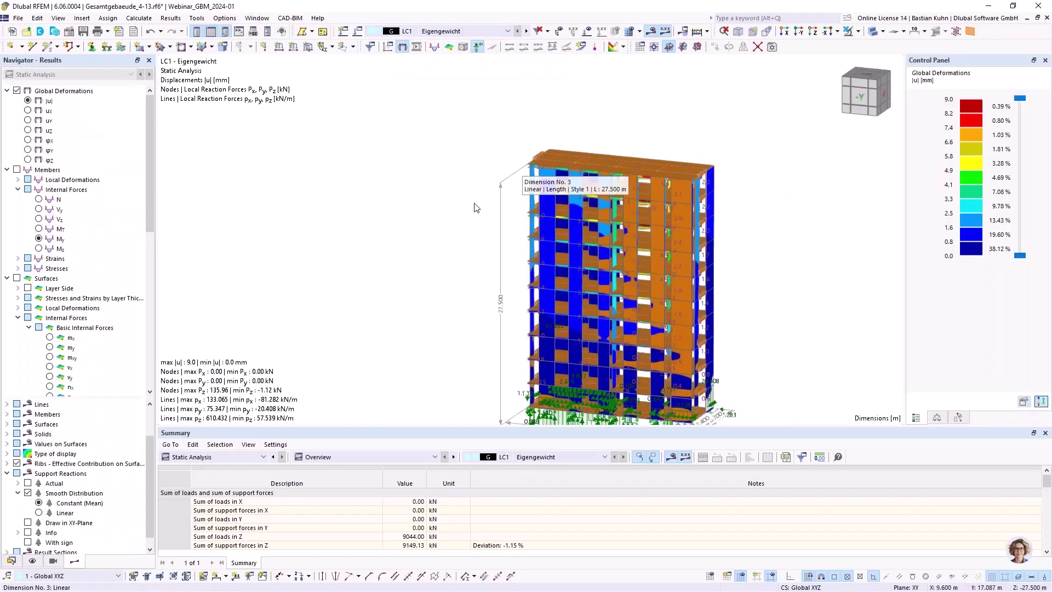
{"action": "middle_click_drag", "start_coordinate": [477, 235], "coordinate": [710, 219]}
{"action": "scroll", "coordinate": [652, 394], "scroll_direction": "up", "scroll_amount": 5}
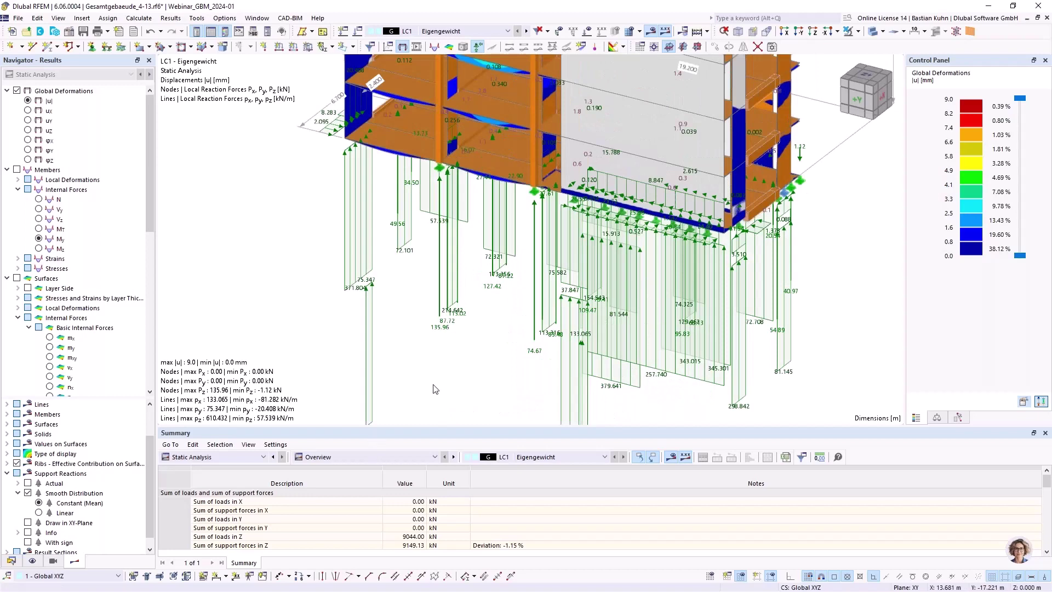
Capture a screenshot of the support reactions at the building's base with Snagit and move its editor window aside
{"action": "key", "text": "Print"}
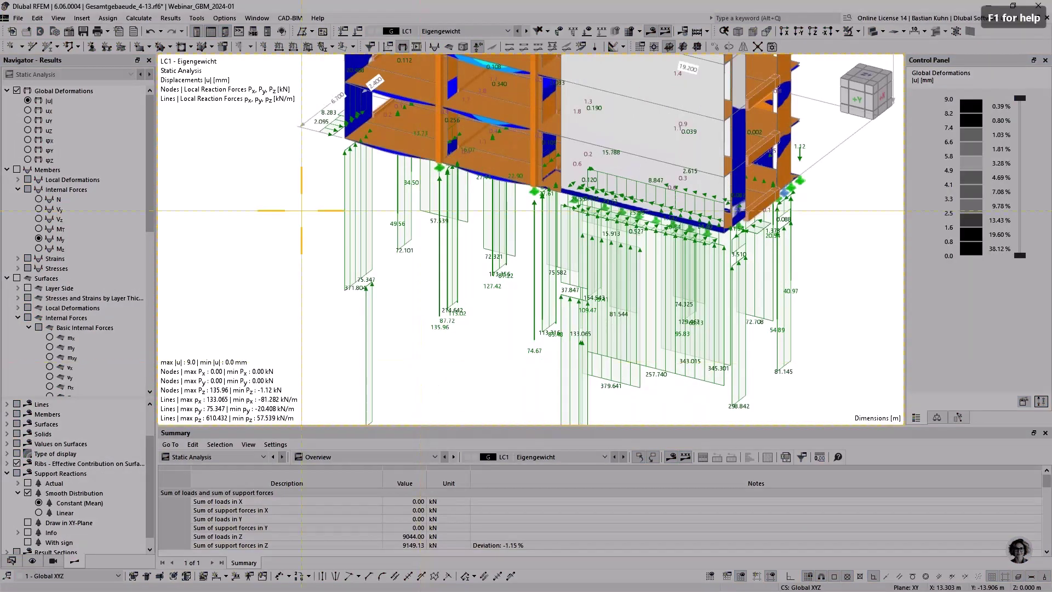
{"action": "left_click_drag", "start_coordinate": [246, 67], "coordinate": [665, 375]}
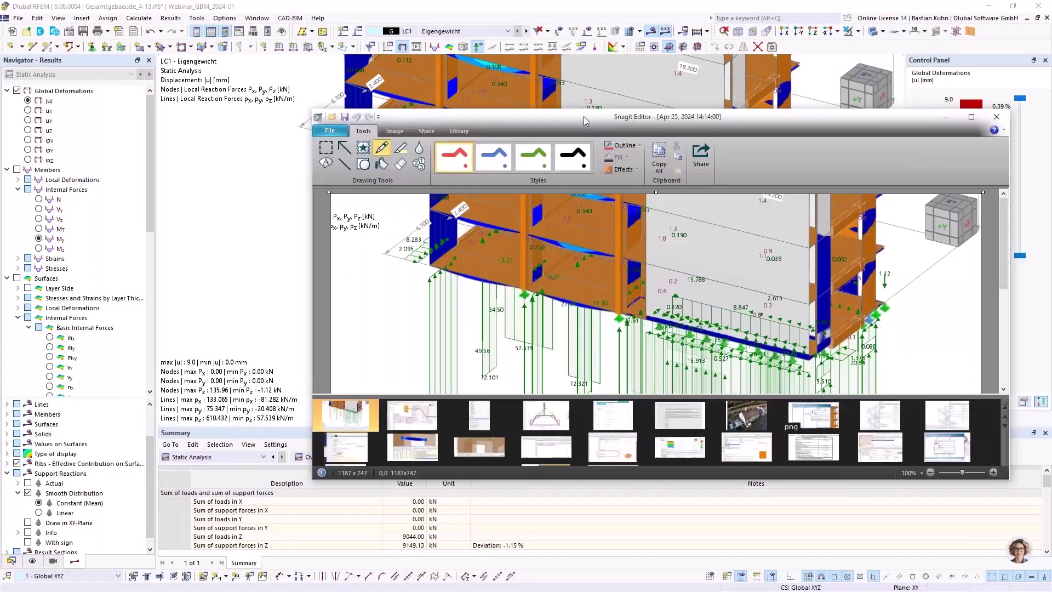
{"action": "left_click_drag", "start_coordinate": [583, 116], "coordinate": [552, 80]}
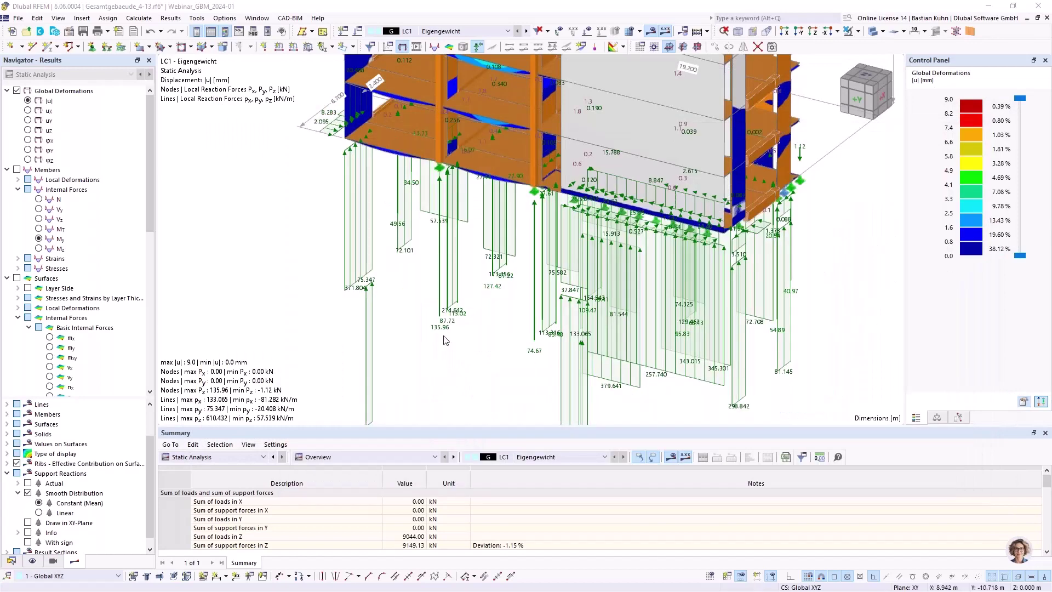
Hide the calculation results and examine the whole building model from its different façade sides
{"action": "scroll", "coordinate": [443, 329], "scroll_direction": "down", "scroll_amount": 5}
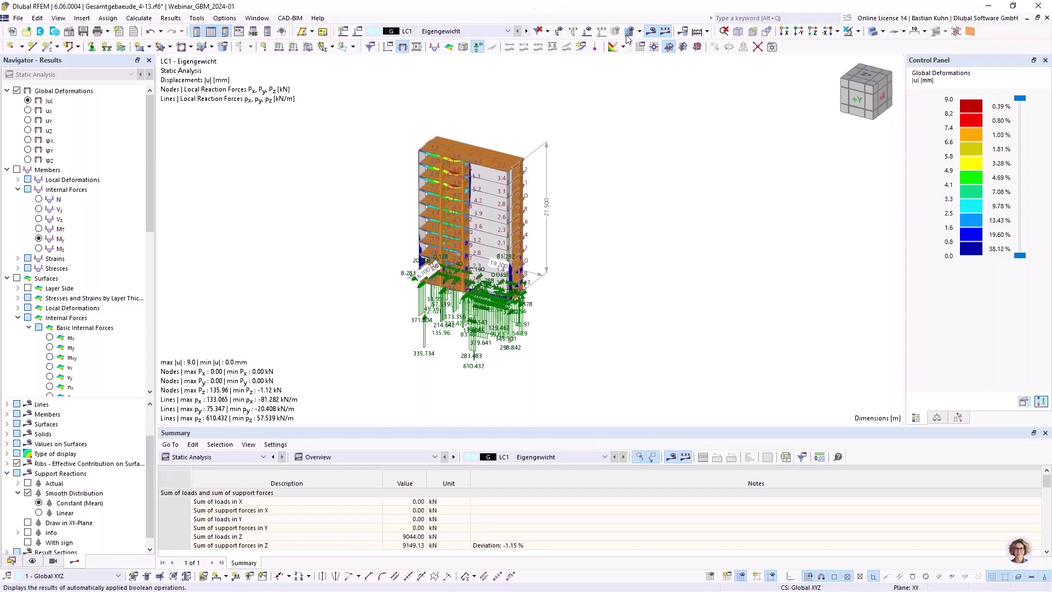
{"action": "left_click", "coordinate": [646, 33]}
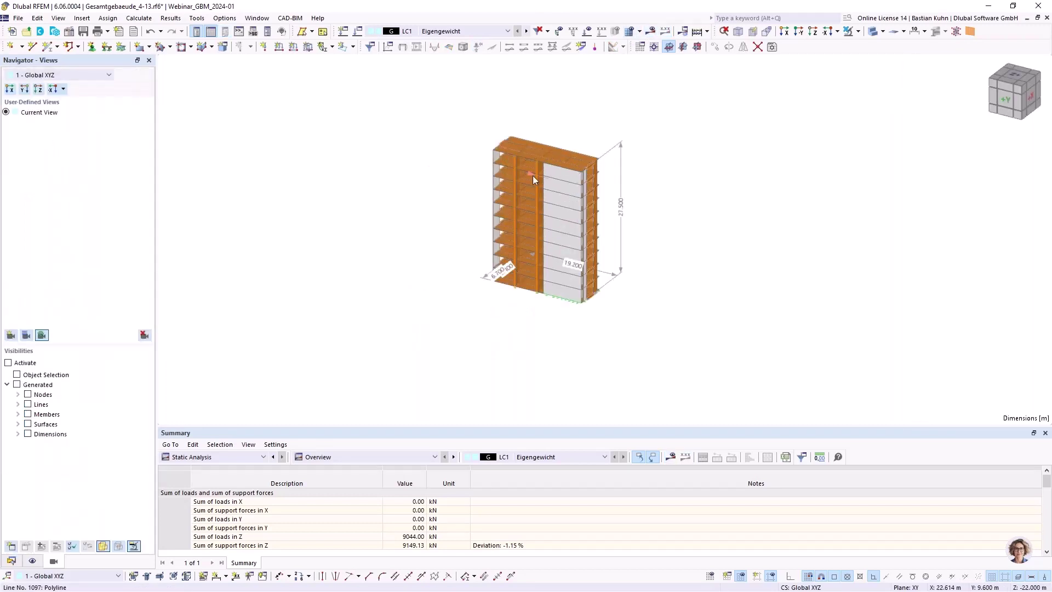
{"action": "middle_click_drag", "start_coordinate": [647, 242], "coordinate": [644, 247], "text": "ctrl"}
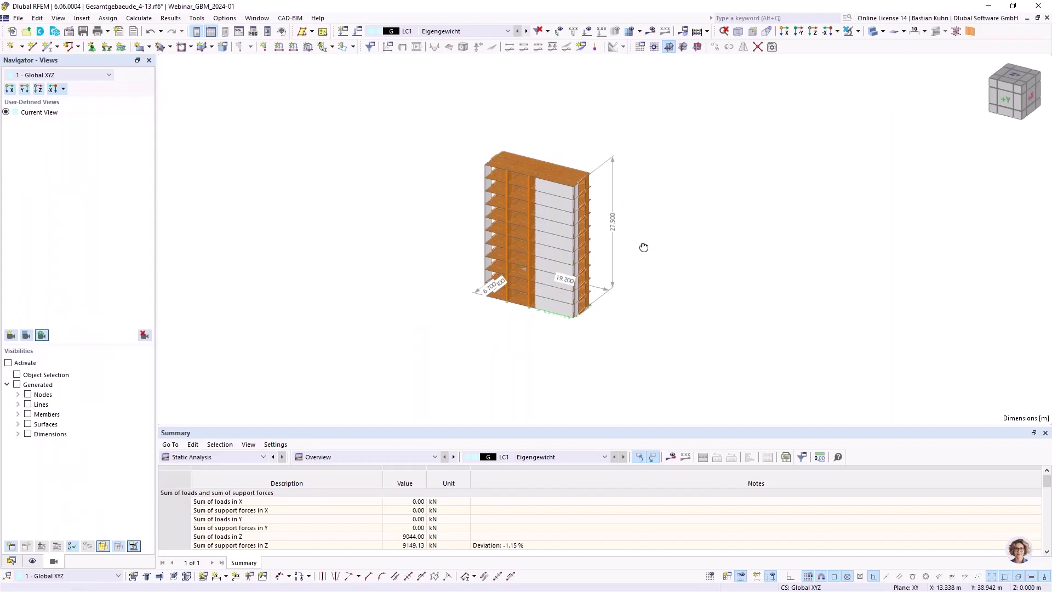
{"action": "middle_click_drag", "start_coordinate": [495, 259], "coordinate": [367, 237], "text": "ctrl"}
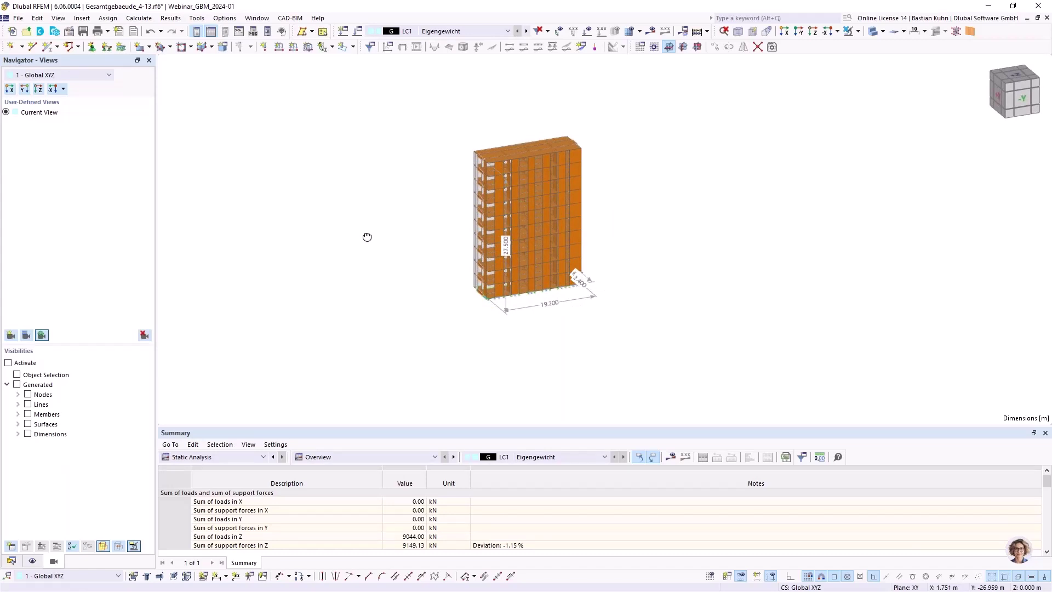
{"action": "scroll", "coordinate": [537, 177], "scroll_direction": "up", "scroll_amount": 2}
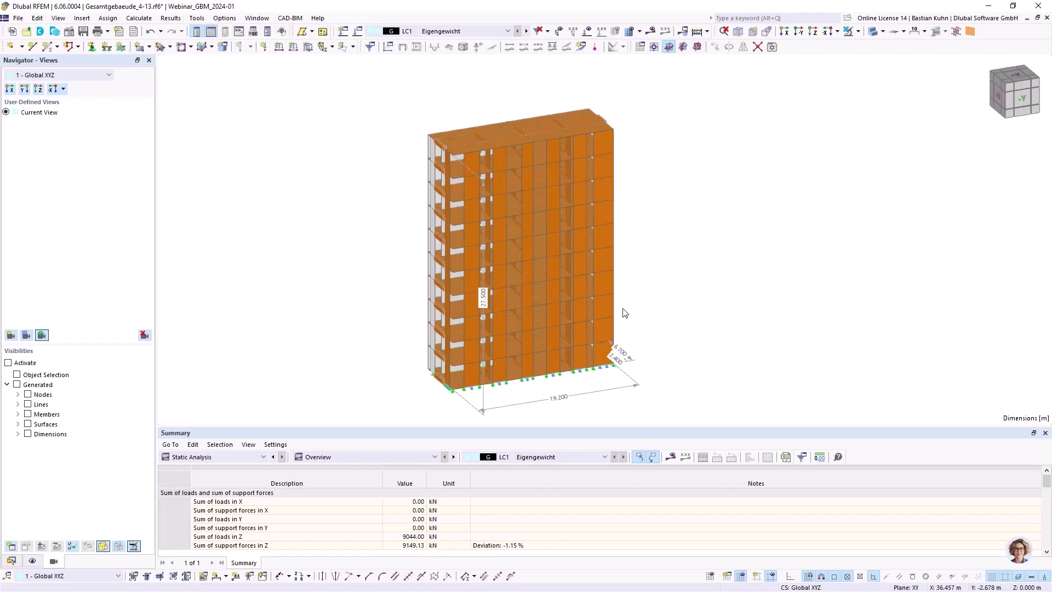
{"action": "middle_click_drag", "start_coordinate": [545, 302], "coordinate": [486, 327], "text": "ctrl"}
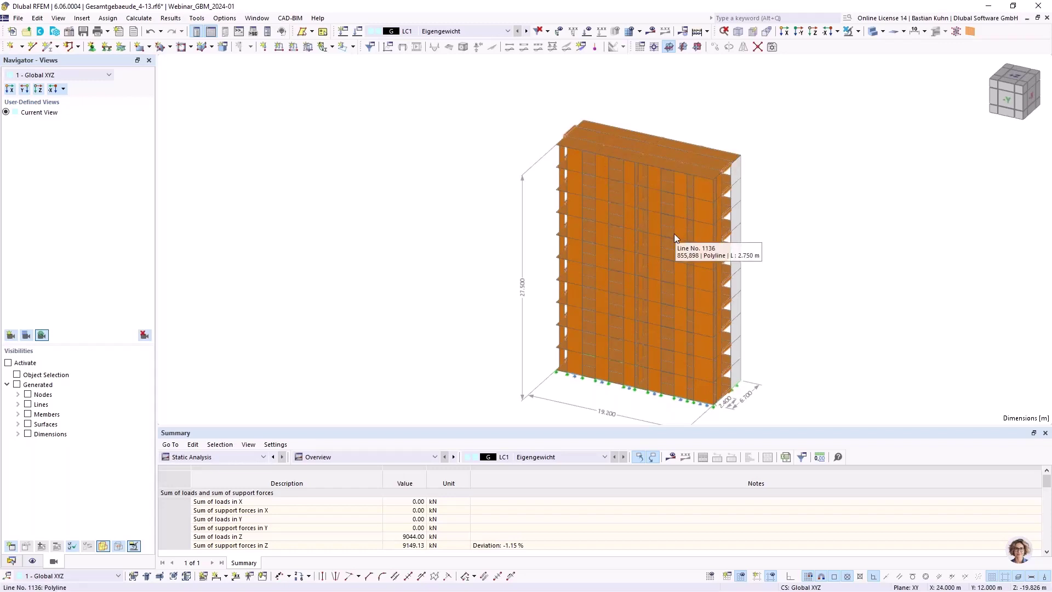
Activate the Building Model add-on in the model's base data
{"action": "left_click", "coordinate": [70, 32]}
{"action": "left_click", "coordinate": [347, 88]}
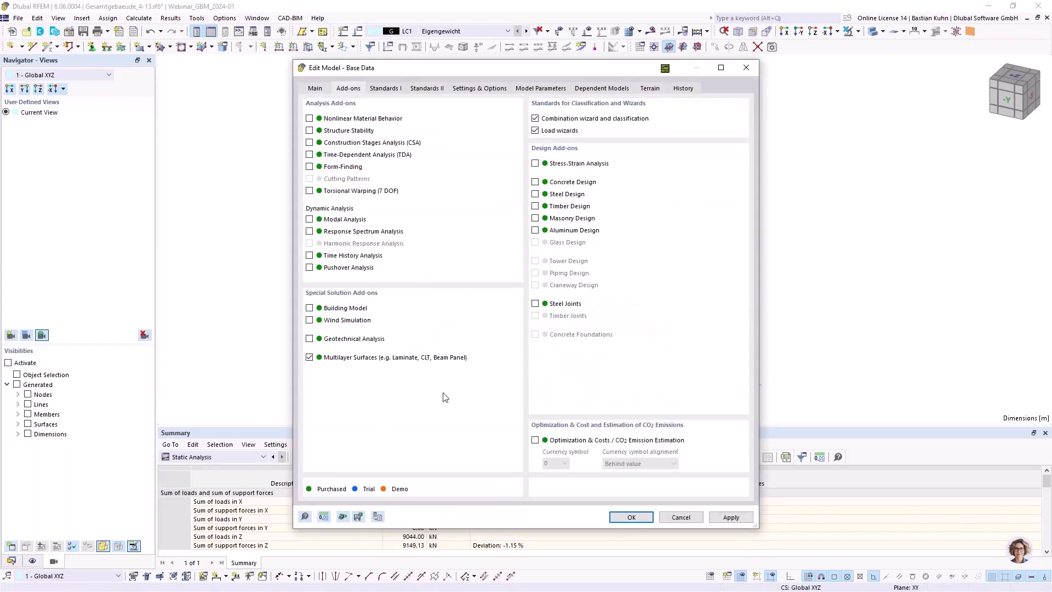
{"action": "left_click", "coordinate": [310, 309]}
{"action": "left_click", "coordinate": [628, 517]}
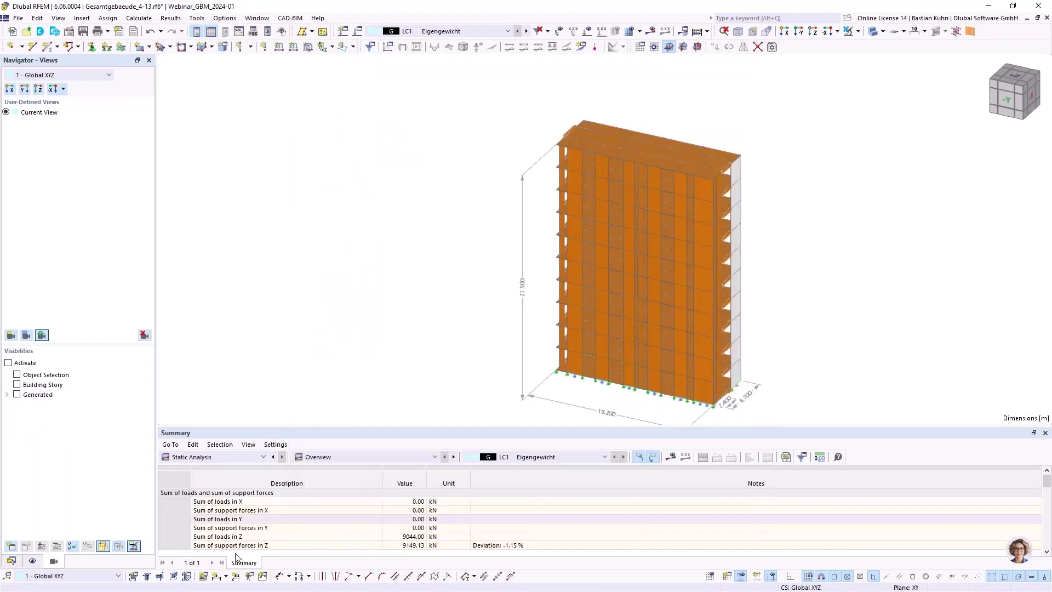
Show the Building Model tables of the Structure category and enlarge the table area
{"action": "left_click", "coordinate": [315, 458]}
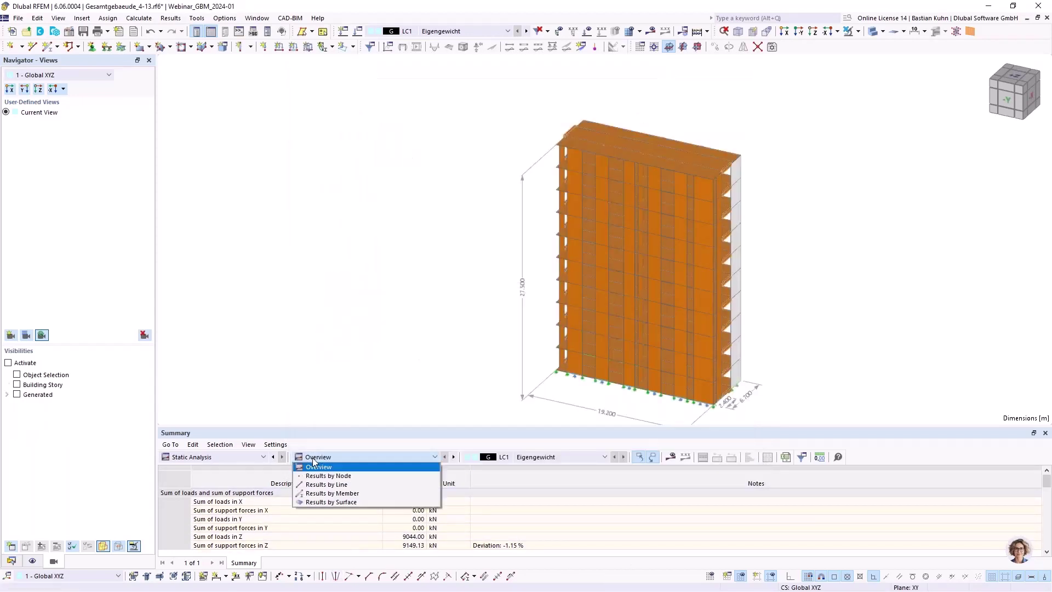
{"action": "left_click", "coordinate": [242, 455]}
{"action": "left_click", "coordinate": [183, 467]}
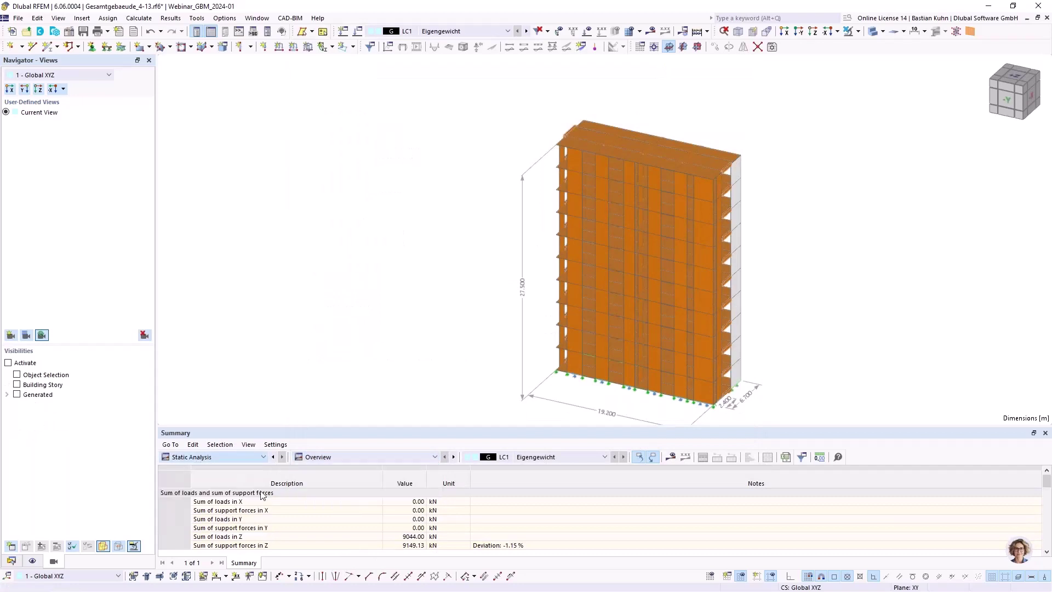
{"action": "left_click", "coordinate": [366, 458]}
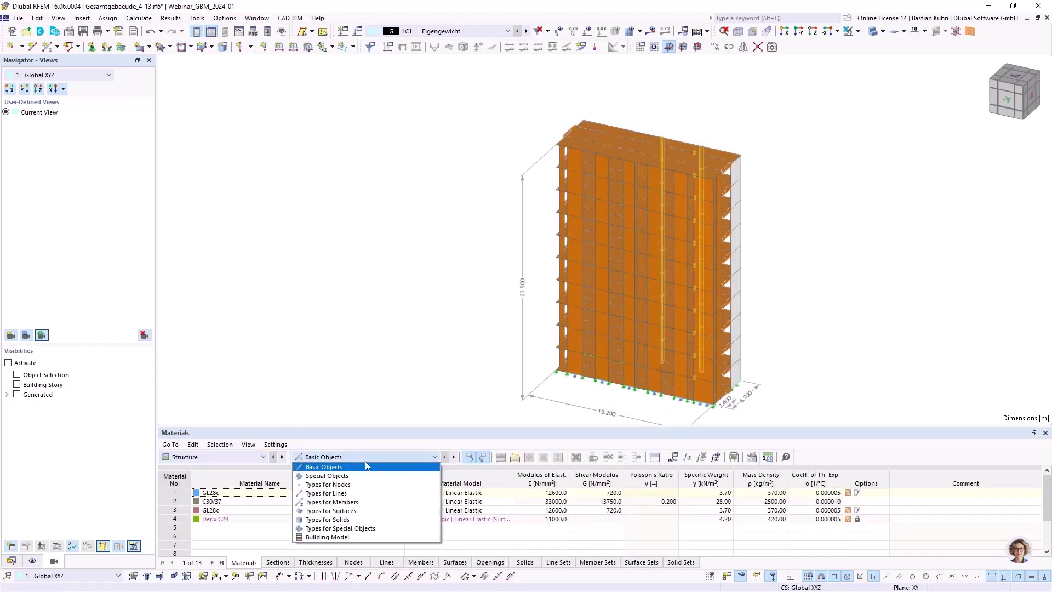
{"action": "left_click", "coordinate": [352, 537]}
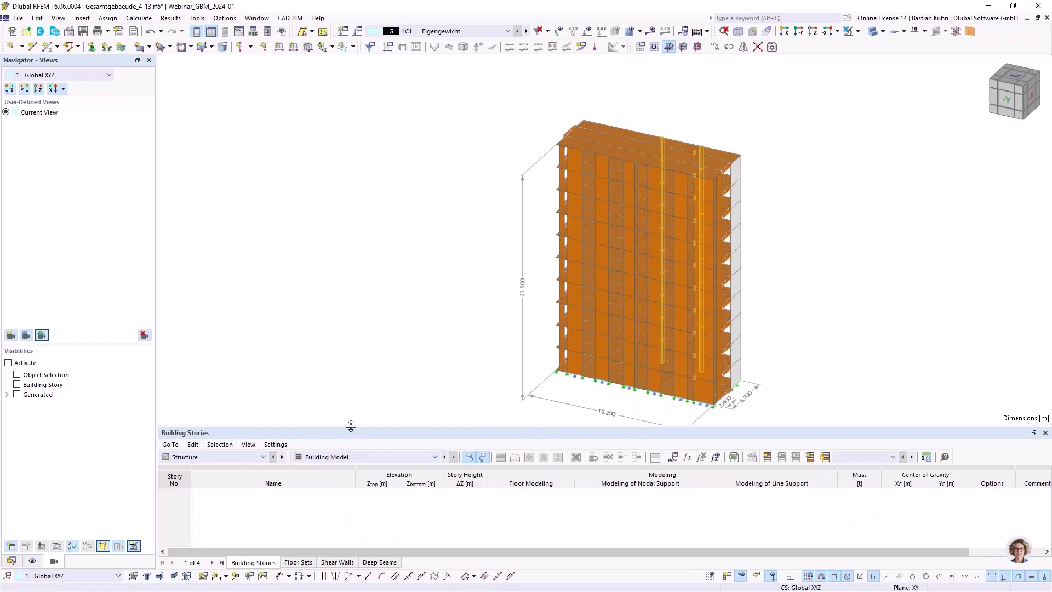
{"action": "left_click_drag", "start_coordinate": [351, 425], "coordinate": [368, 264]}
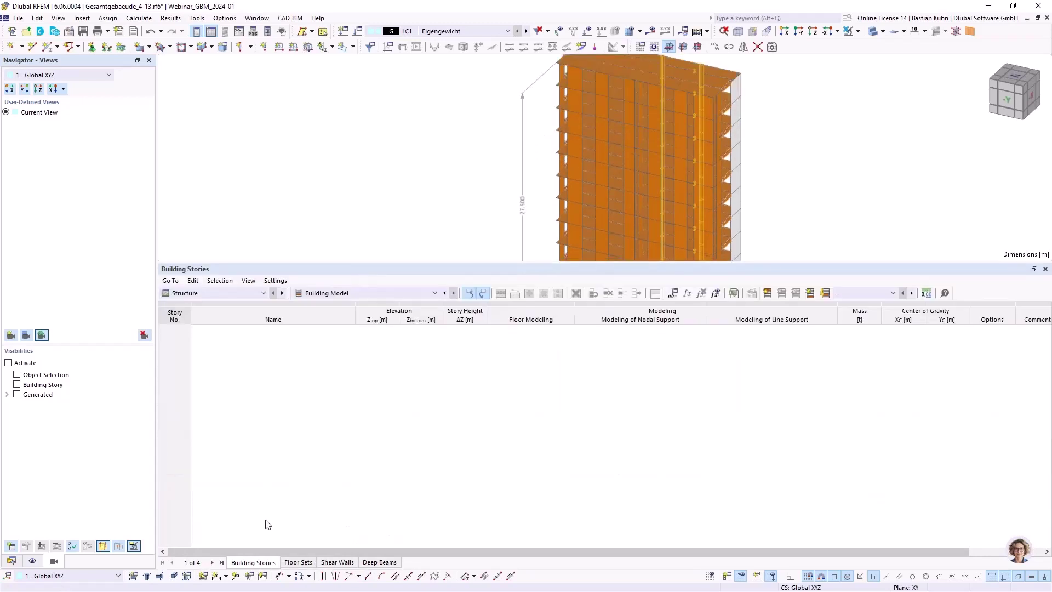
Look through the Floor Sets, Shear Walls and Deep Beams tables and return to Building Stories
{"action": "left_click", "coordinate": [296, 563]}
{"action": "left_click", "coordinate": [332, 562]}
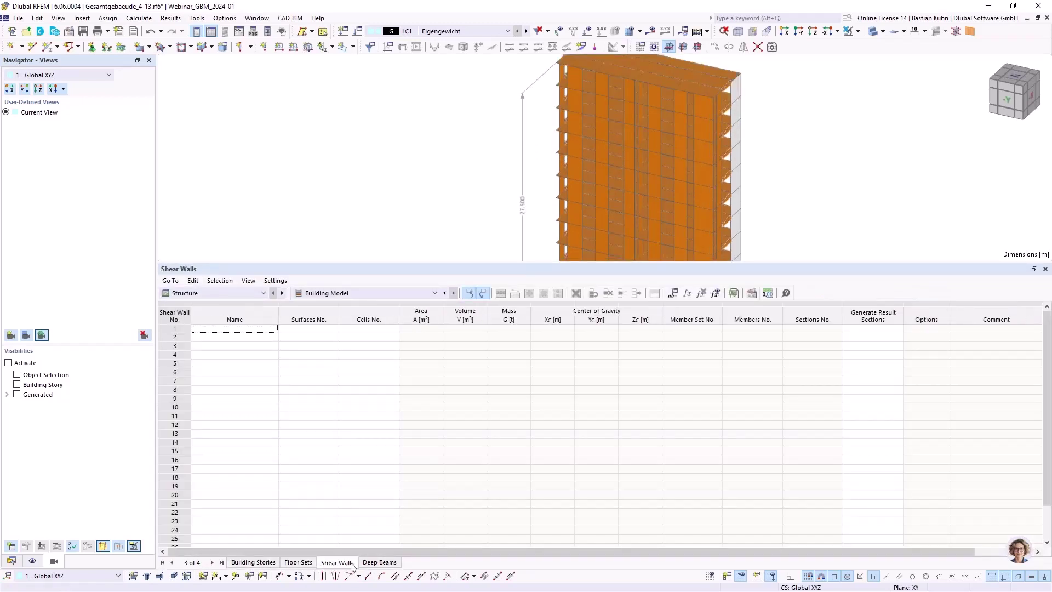
{"action": "left_click", "coordinate": [373, 563]}
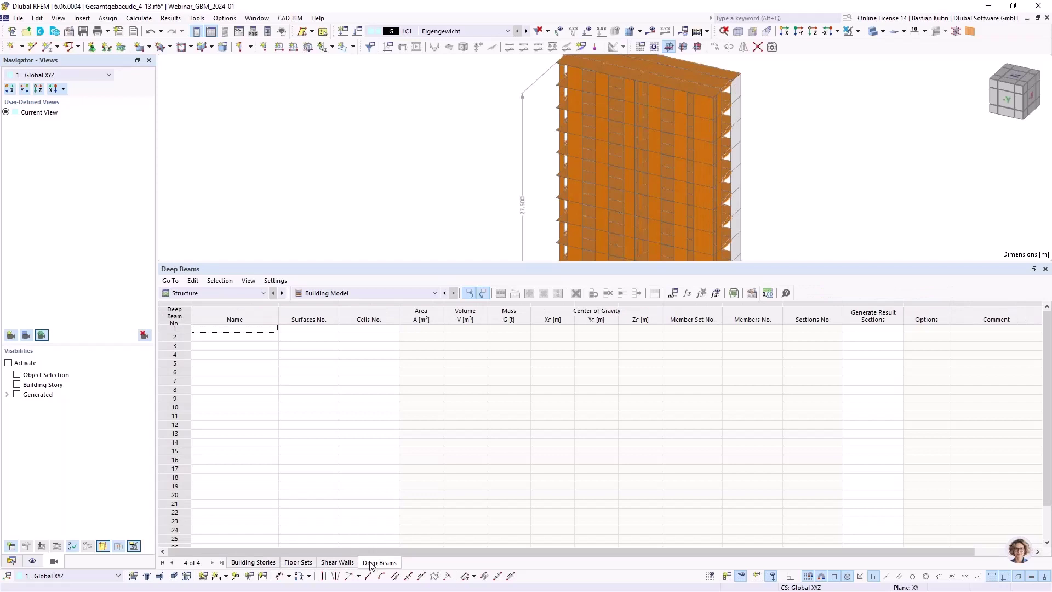
{"action": "left_click", "coordinate": [266, 563]}
List the Building Model object types in the model's data tree and shrink the table area to reveal the whole building
{"action": "left_click", "coordinate": [11, 561]}
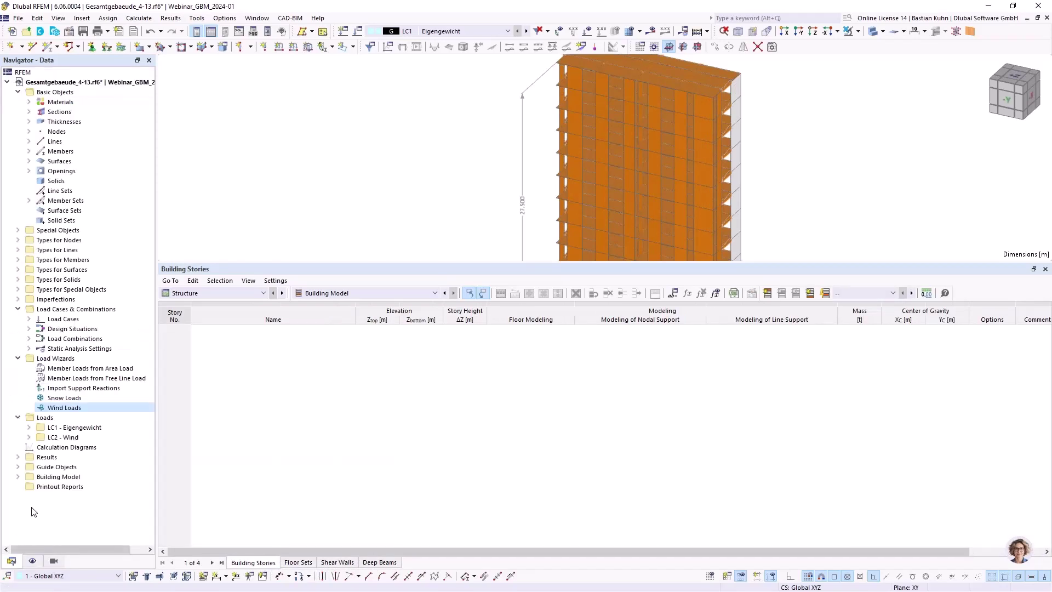
{"action": "left_click", "coordinate": [18, 477]}
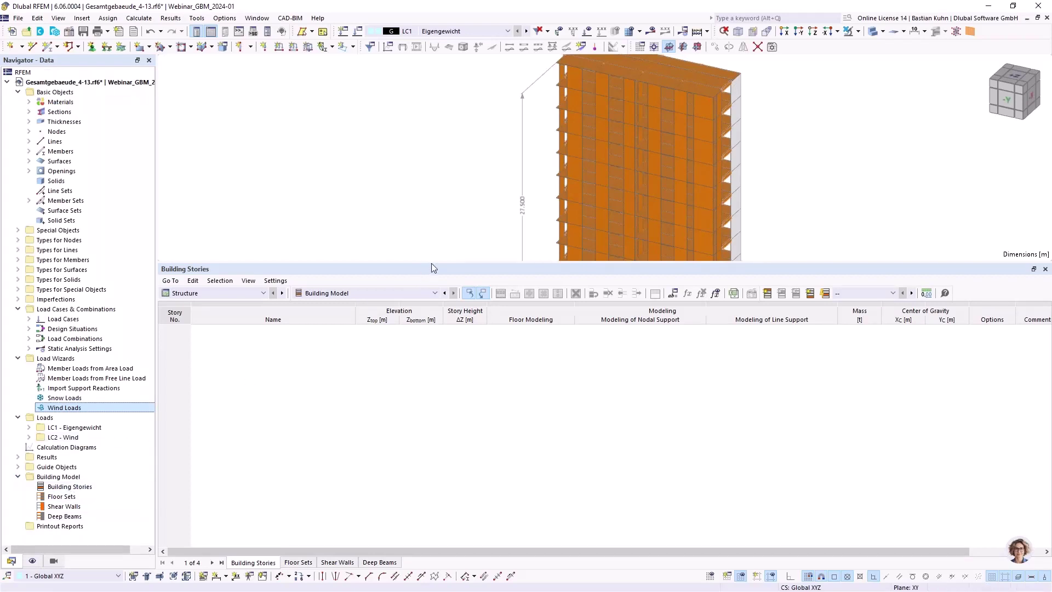
{"action": "left_click_drag", "start_coordinate": [433, 267], "coordinate": [432, 481]}
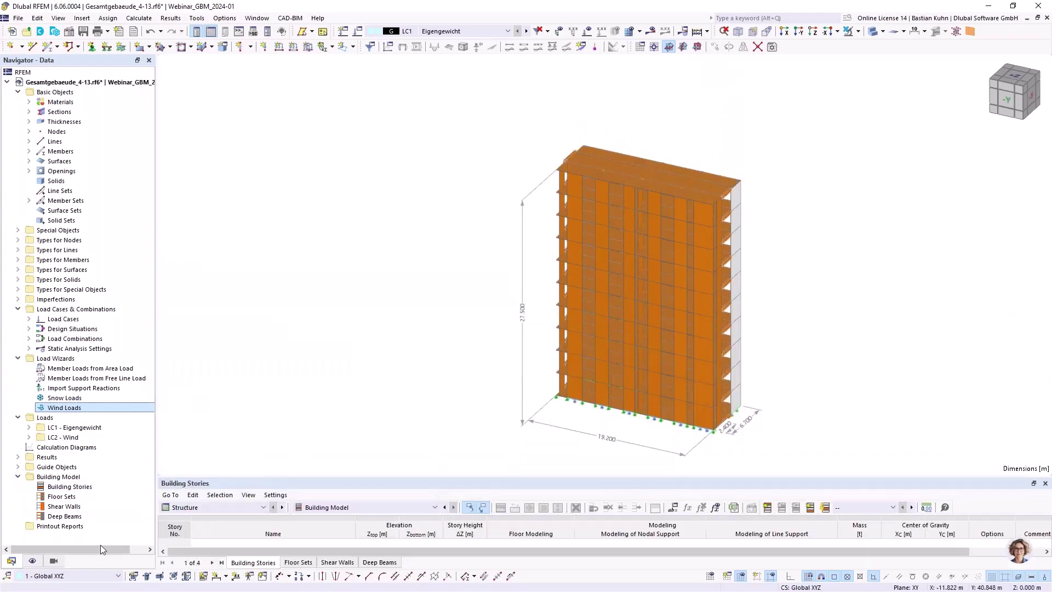
Create a new building story, show the model preview, and set its floor modeling to Rigid Diaphragm
{"action": "right_click", "coordinate": [68, 486]}
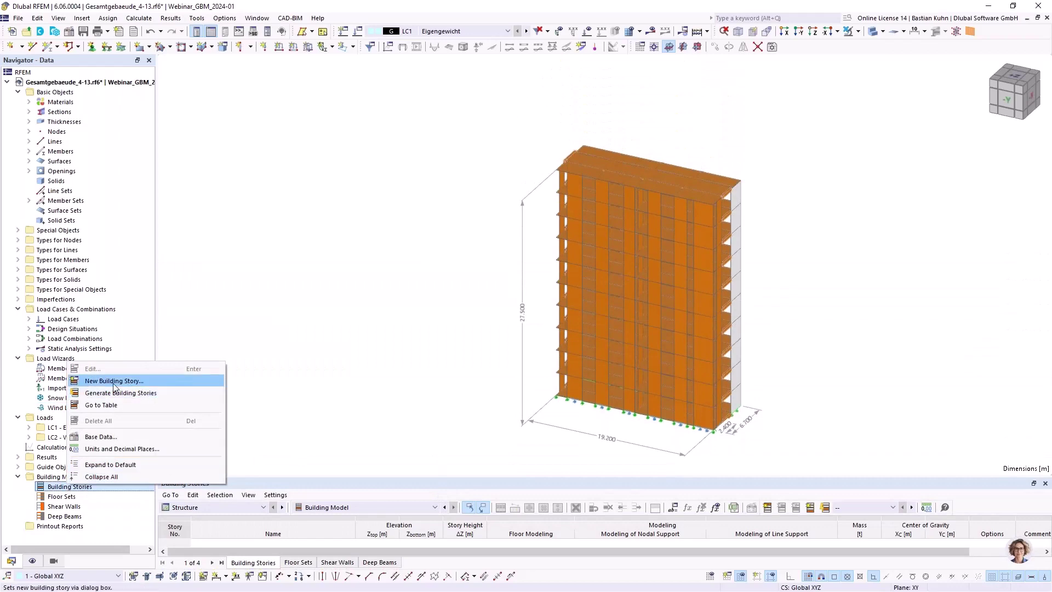
{"action": "left_click", "coordinate": [113, 385]}
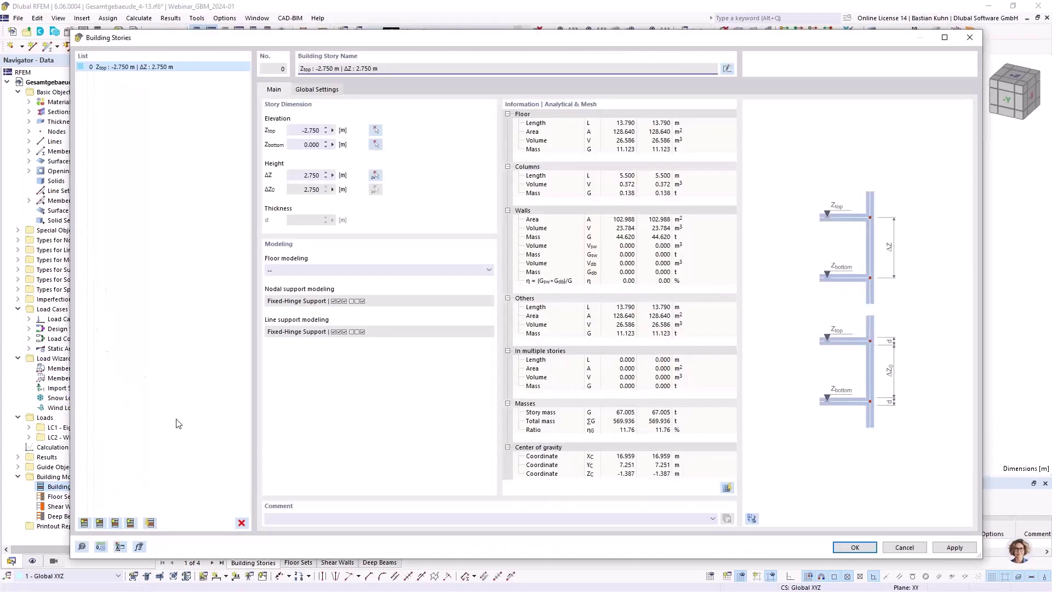
{"action": "left_click", "coordinate": [752, 517]}
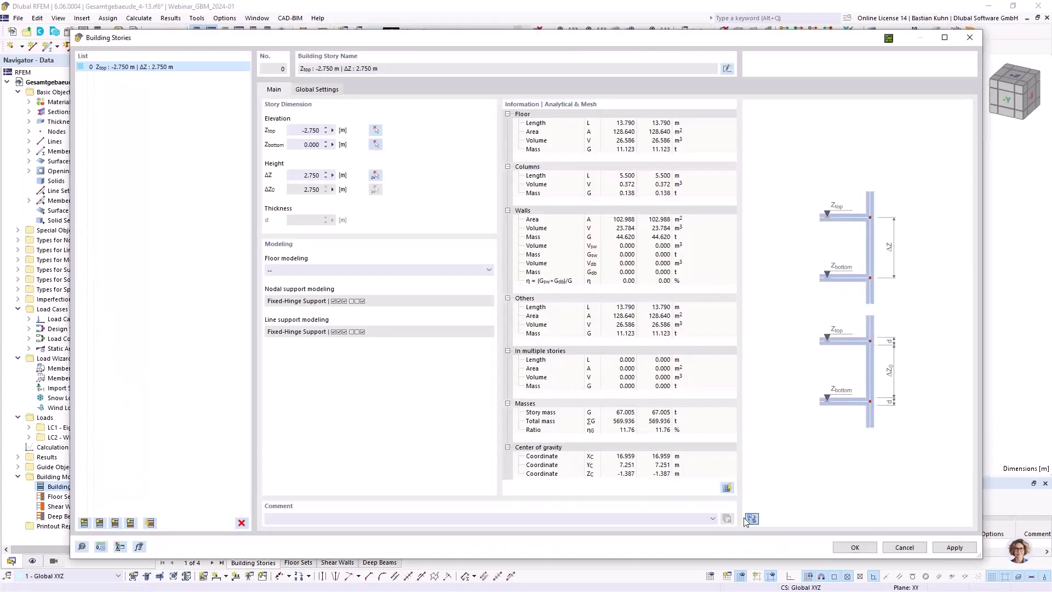
{"action": "left_click", "coordinate": [454, 271]}
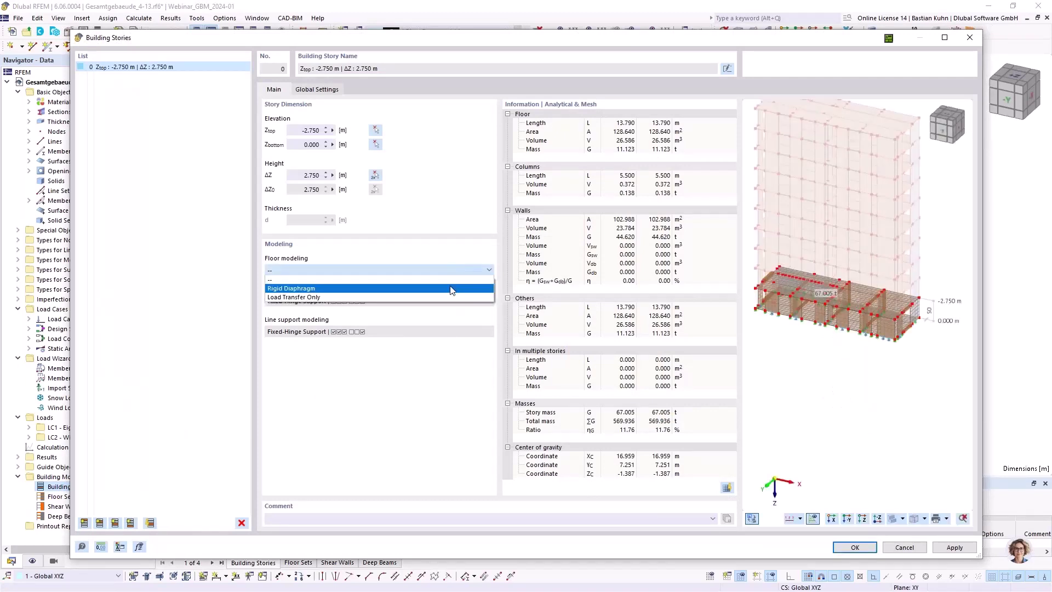
{"action": "left_click", "coordinate": [450, 288]}
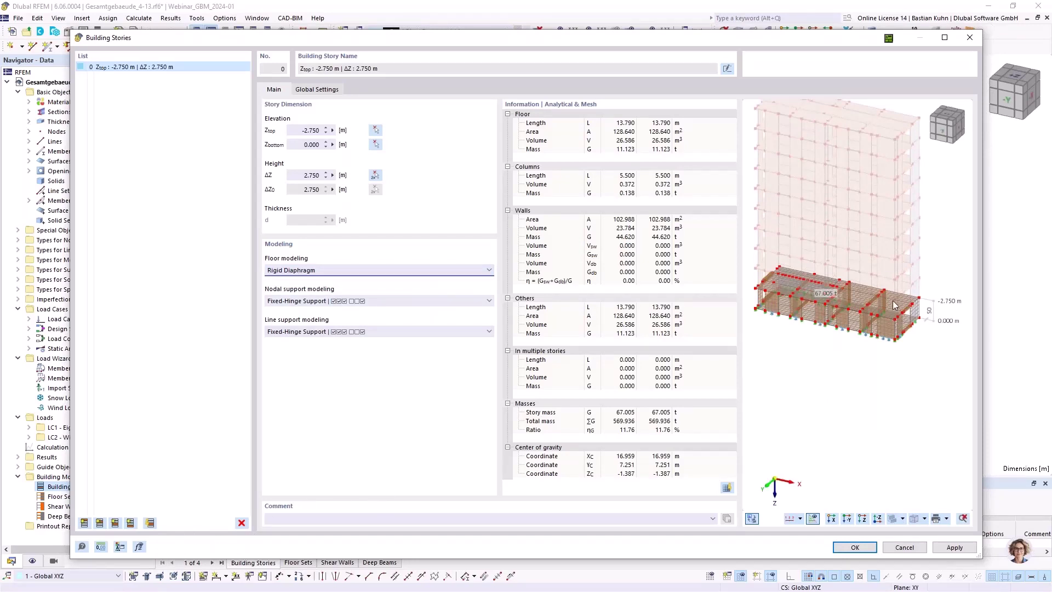
Examine the lowest story's top and bottom elevations and its floor and walls in the preview from different sides
{"action": "scroll", "coordinate": [831, 297], "scroll_direction": "up", "scroll_amount": 3}
{"action": "scroll", "coordinate": [831, 295], "scroll_direction": "down", "scroll_amount": 2}
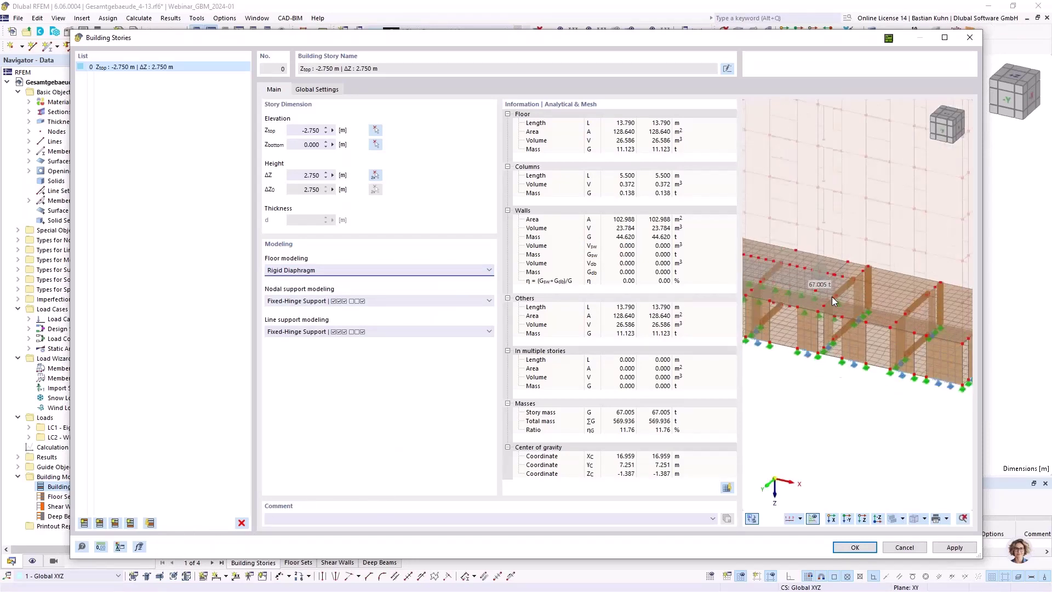
{"action": "middle_click_drag", "start_coordinate": [834, 300], "coordinate": [813, 326]}
{"action": "scroll", "coordinate": [813, 326], "scroll_direction": "up", "scroll_amount": 1}
{"action": "left_click_drag", "start_coordinate": [304, 140], "coordinate": [327, 141]}
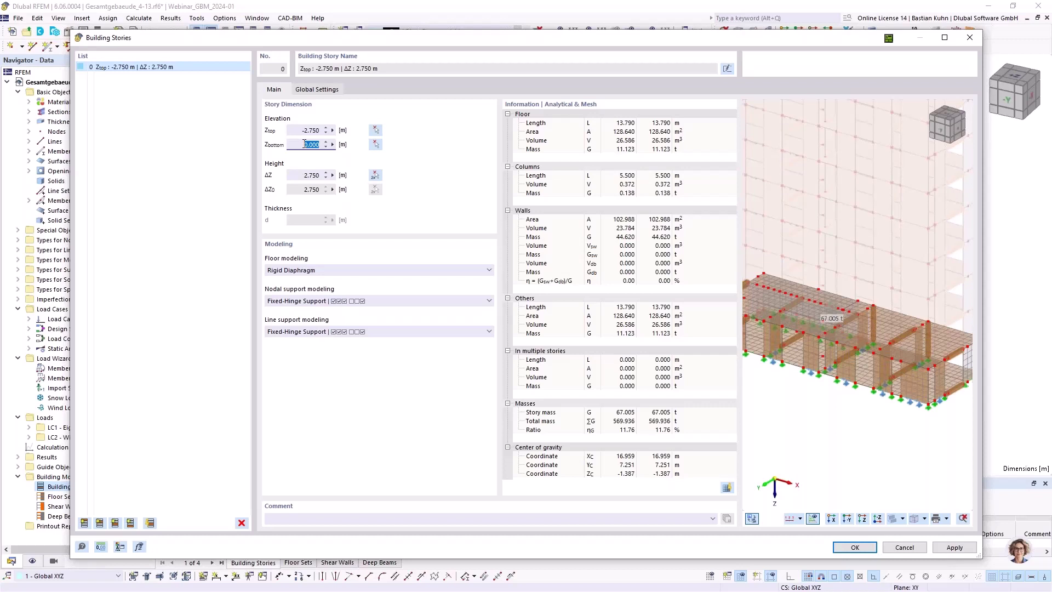
{"action": "left_click", "coordinate": [303, 133]}
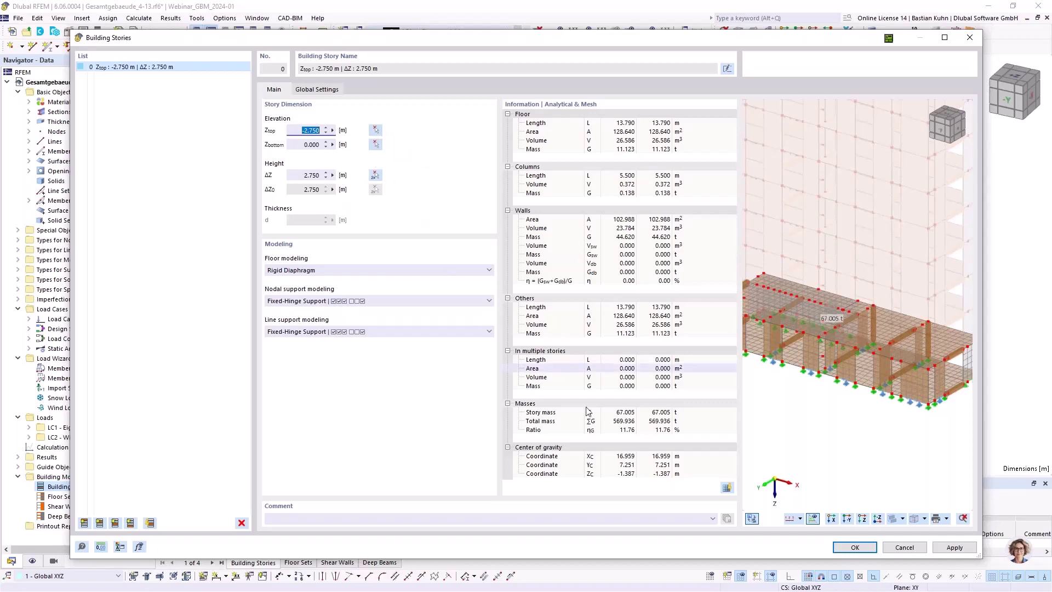
{"action": "scroll", "coordinate": [834, 325], "scroll_direction": "up", "scroll_amount": 3}
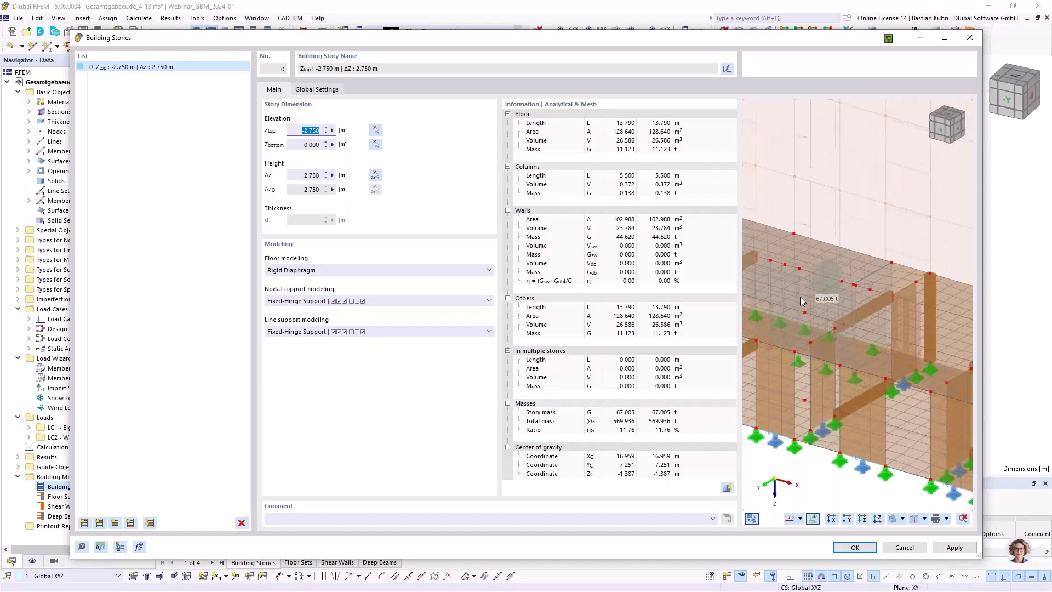
{"action": "scroll", "coordinate": [815, 276], "scroll_direction": "down", "scroll_amount": 5}
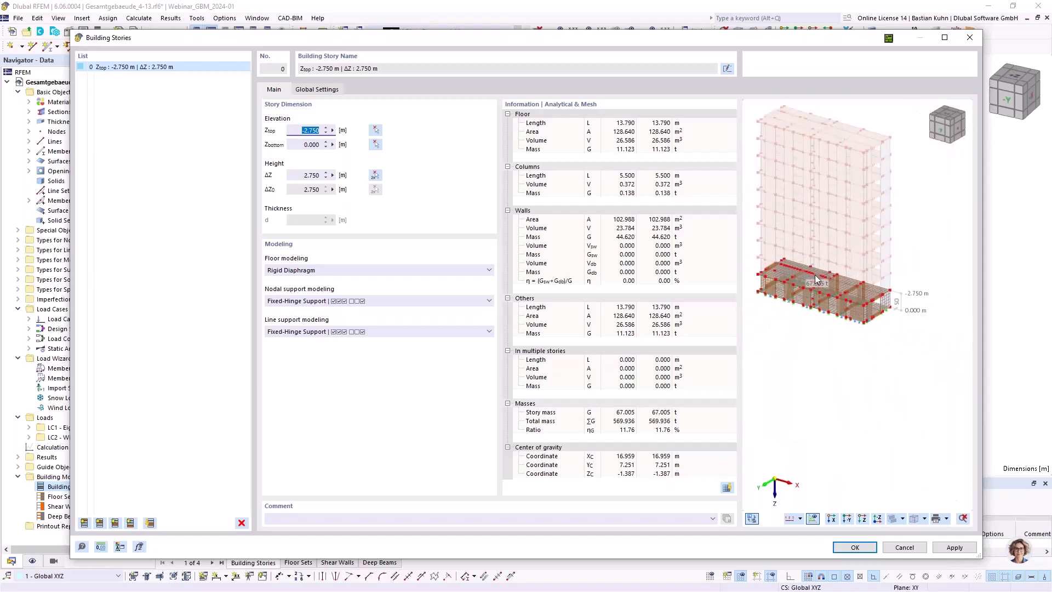
{"action": "middle_click_drag", "start_coordinate": [815, 281], "coordinate": [789, 343]}
{"action": "scroll", "coordinate": [801, 354], "scroll_direction": "up", "scroll_amount": 2}
{"action": "scroll", "coordinate": [840, 303], "scroll_direction": "up", "scroll_amount": 4}
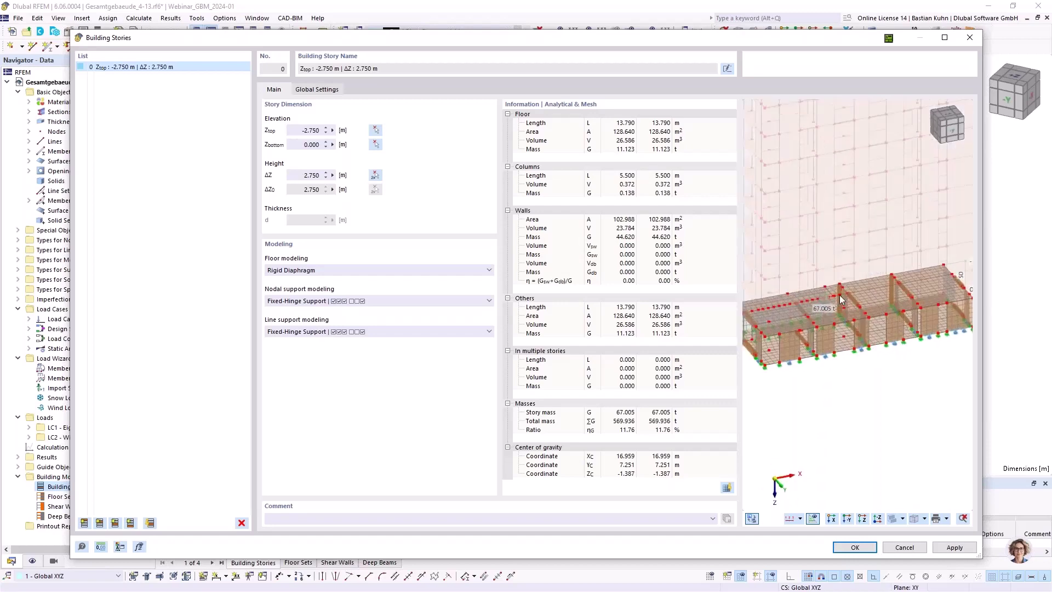
{"action": "middle_click_drag", "start_coordinate": [817, 301], "coordinate": [856, 301]}
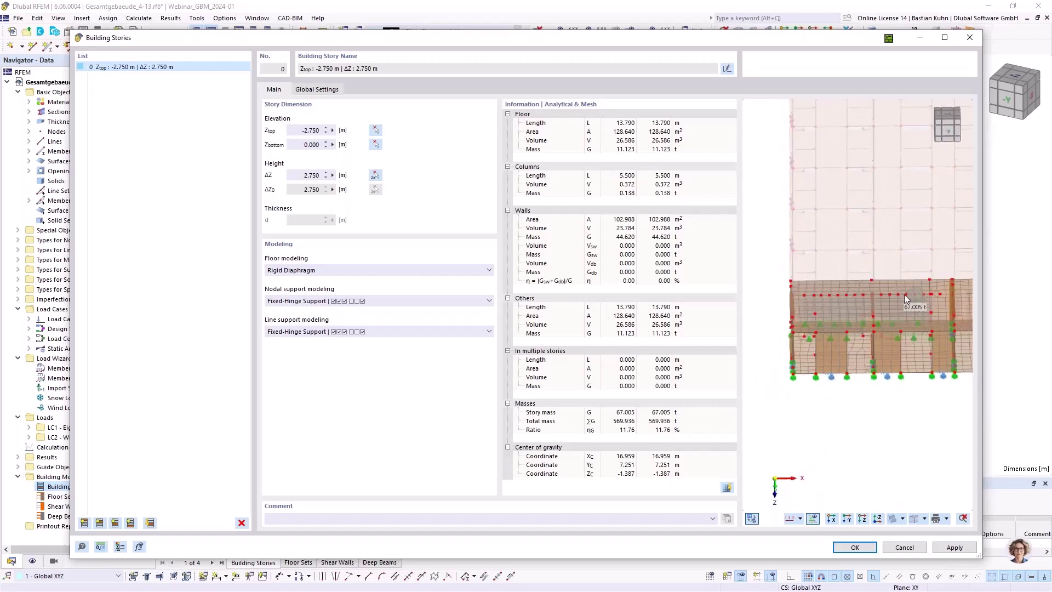
{"action": "scroll", "coordinate": [904, 291], "scroll_direction": "down", "scroll_amount": 4}
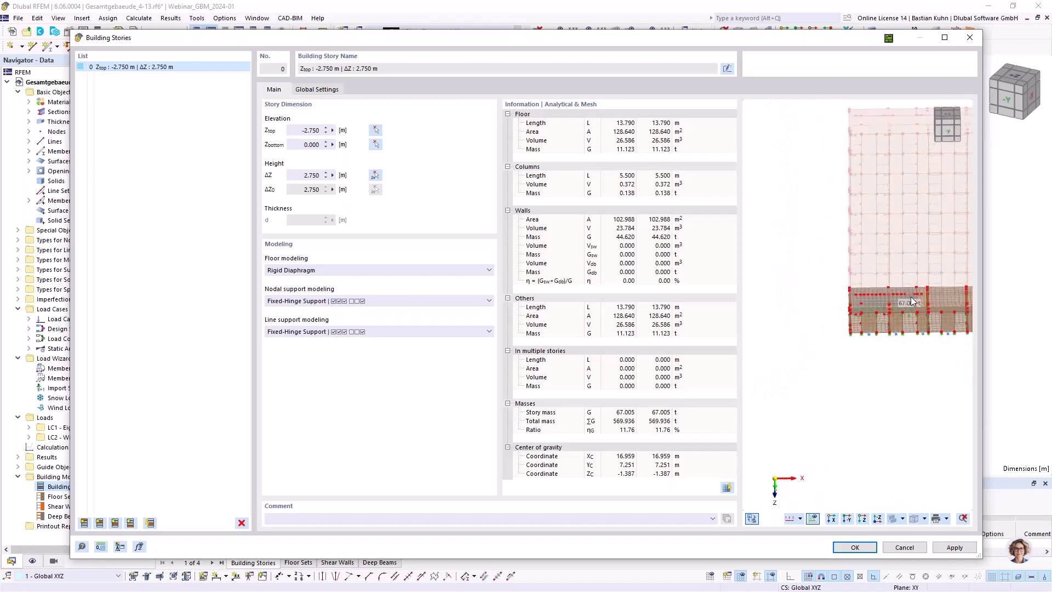
{"action": "middle_click_drag", "start_coordinate": [909, 299], "coordinate": [854, 318], "text": "ctrl"}
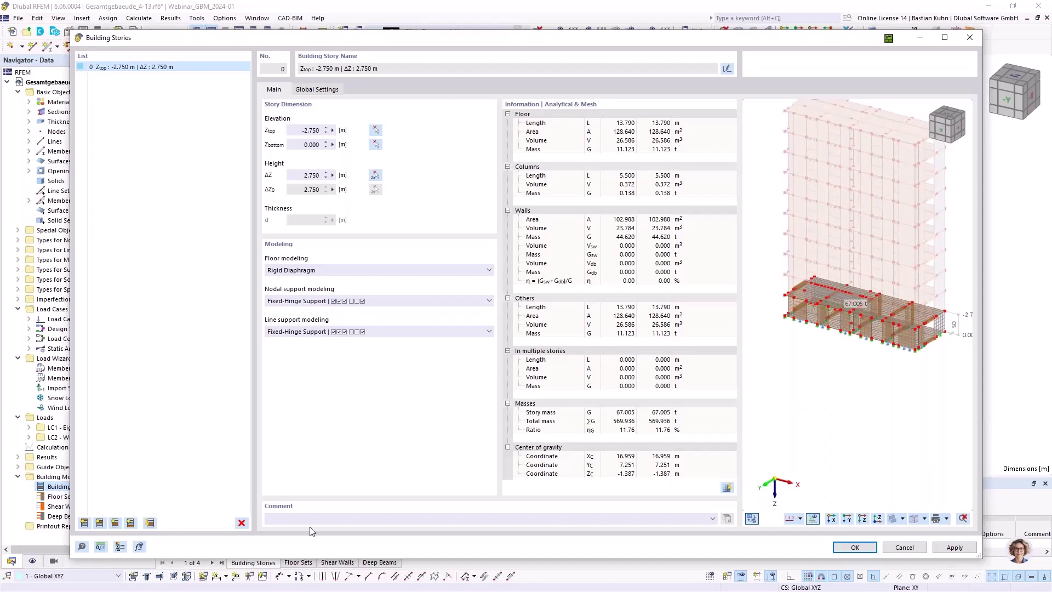
Add nine further stories, each 2.750 m high, above the first one up to a top elevation of -27.500 m
{"action": "left_click", "coordinate": [100, 524]}
{"action": "left_click", "coordinate": [100, 524]}
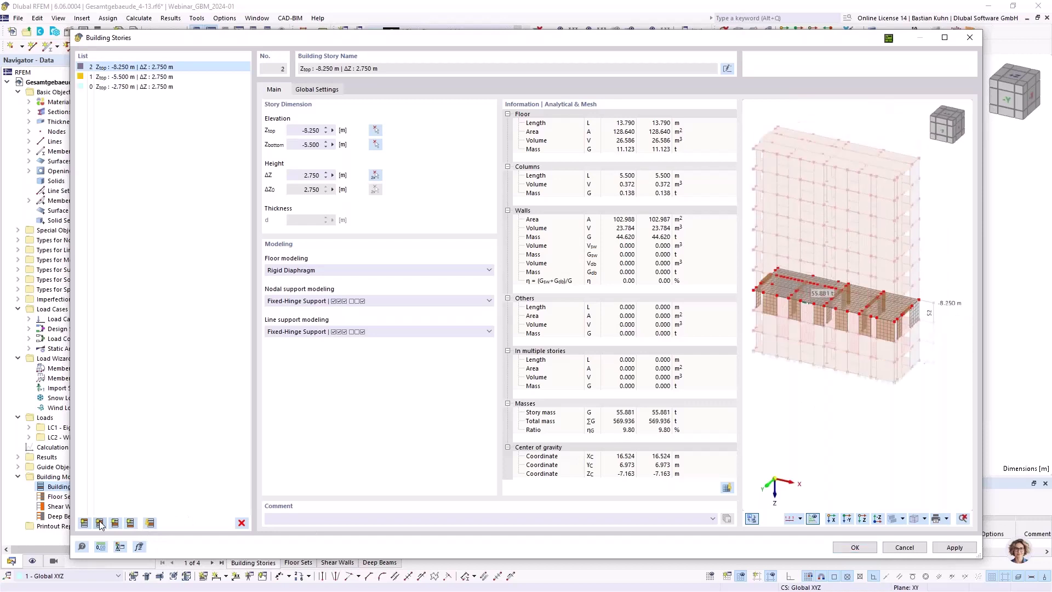
{"action": "left_click", "coordinate": [100, 524]}
{"action": "left_click", "coordinate": [101, 524]}
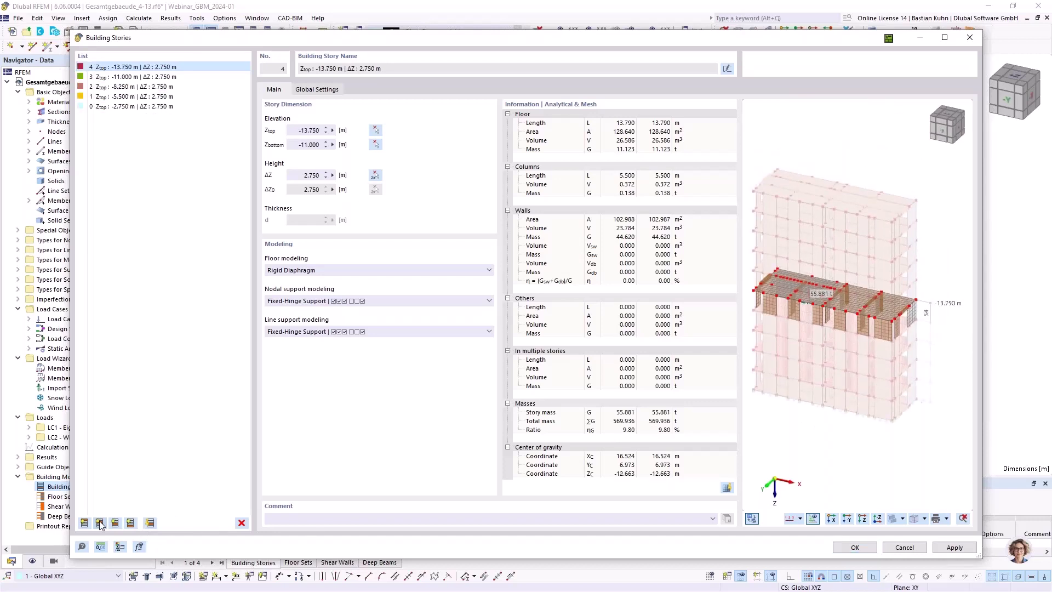
{"action": "left_click", "coordinate": [100, 524]}
{"action": "left_click", "coordinate": [101, 525]}
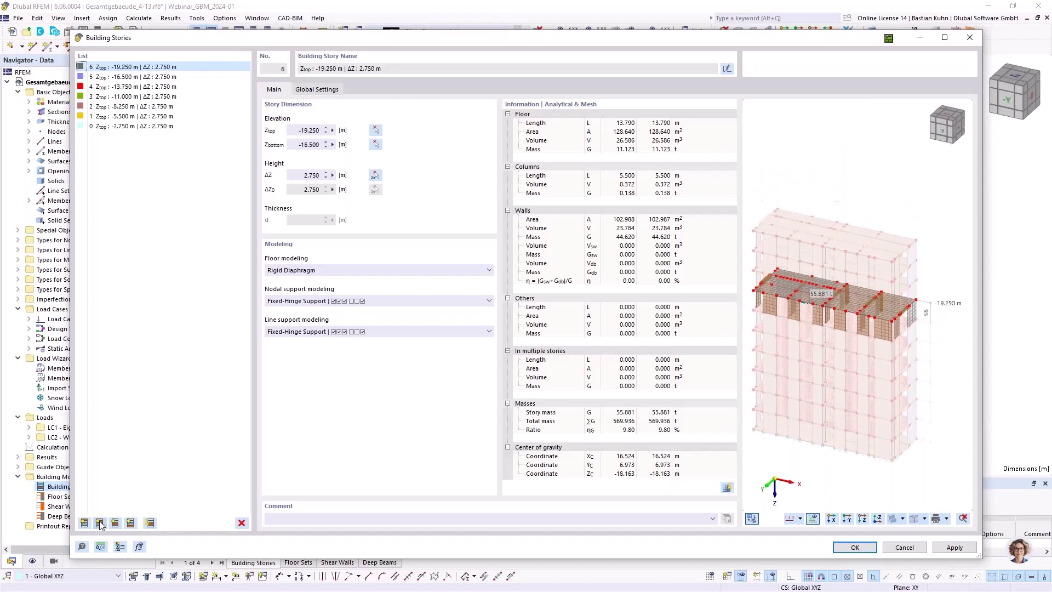
{"action": "left_click", "coordinate": [100, 524]}
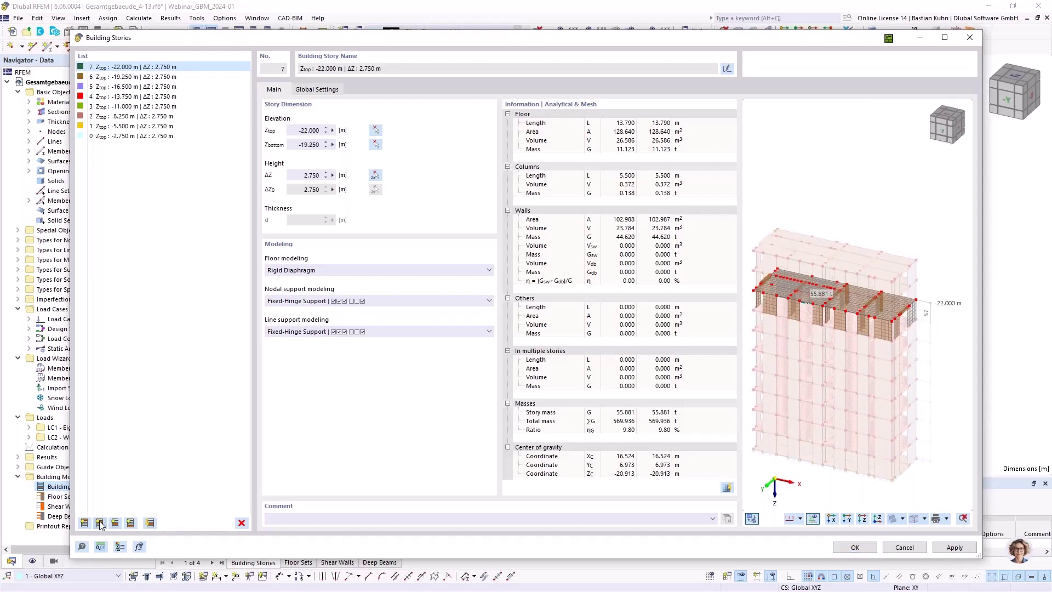
{"action": "left_click", "coordinate": [100, 525]}
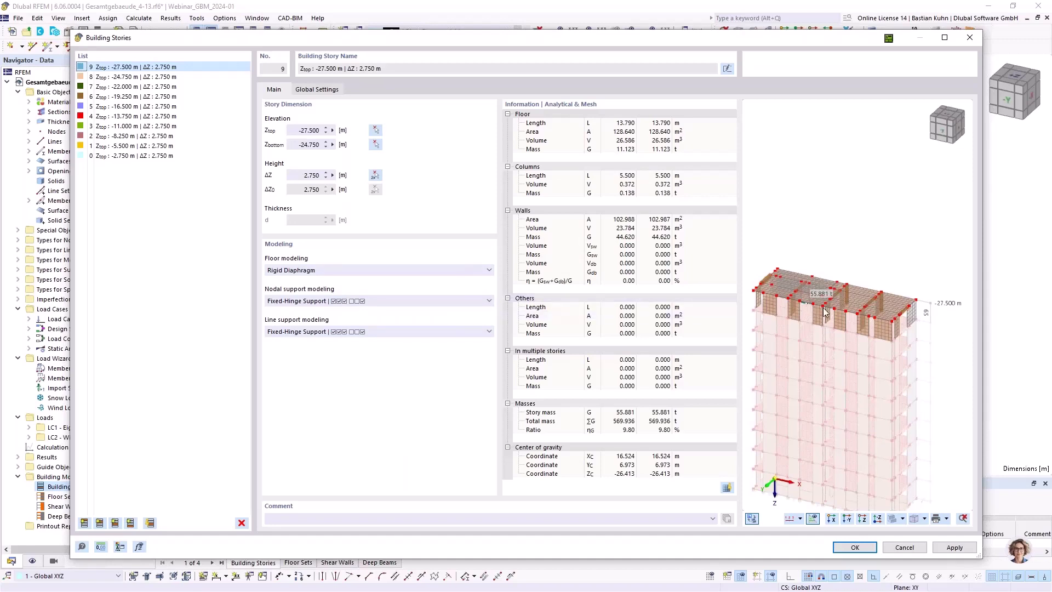
Inspect the top story and review its nodal and line support modeling options, keeping Fixed-Hinge Support for both
{"action": "scroll", "coordinate": [825, 311], "scroll_direction": "up", "scroll_amount": 3}
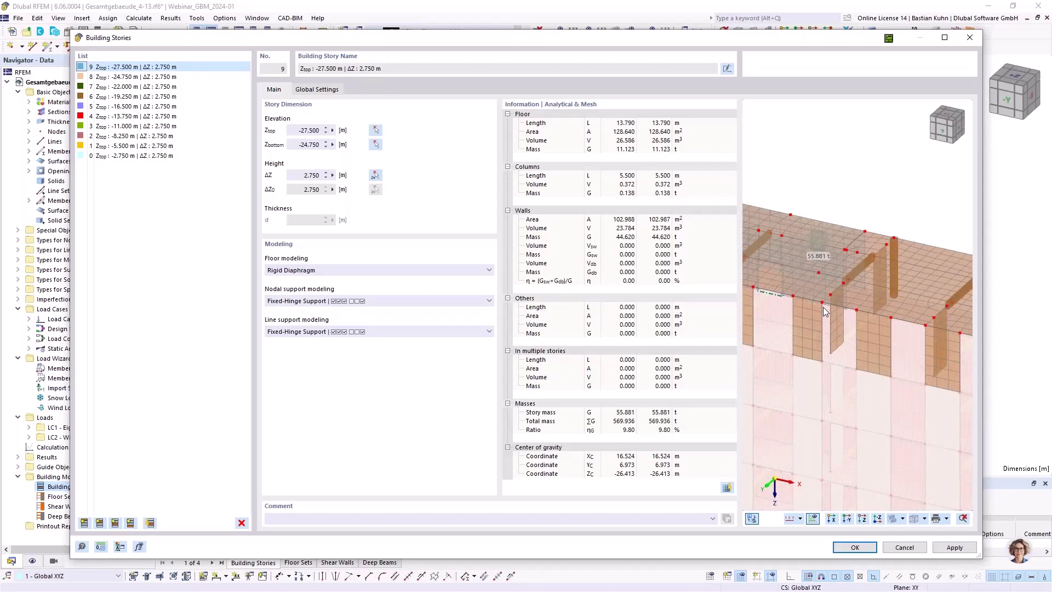
{"action": "scroll", "coordinate": [850, 291], "scroll_direction": "down", "scroll_amount": 3}
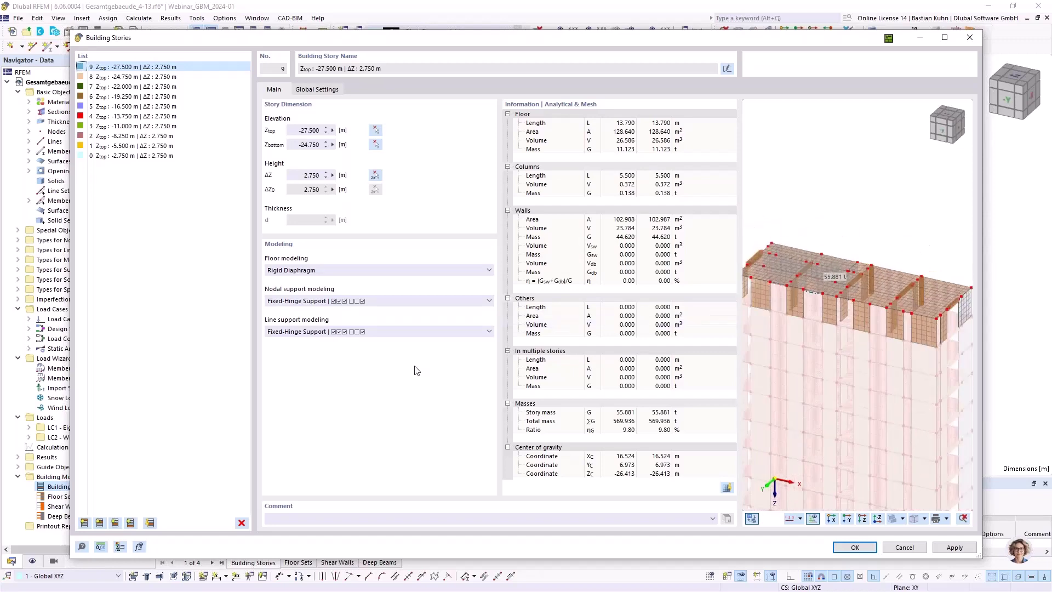
{"action": "left_click", "coordinate": [441, 303]}
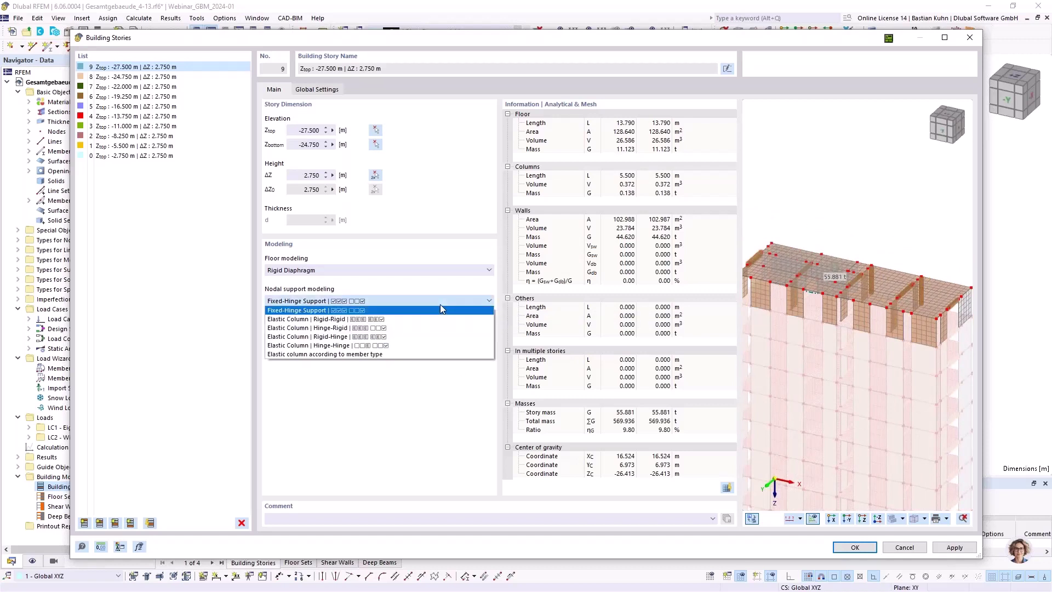
{"action": "left_click", "coordinate": [442, 310]}
{"action": "left_click", "coordinate": [429, 332]}
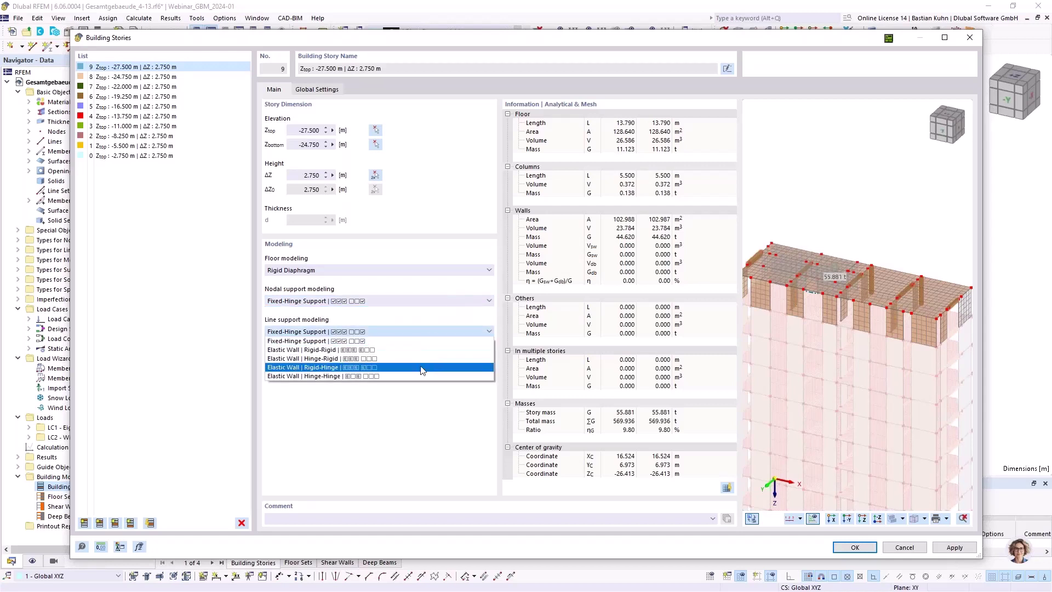
{"action": "left_click", "coordinate": [422, 317]}
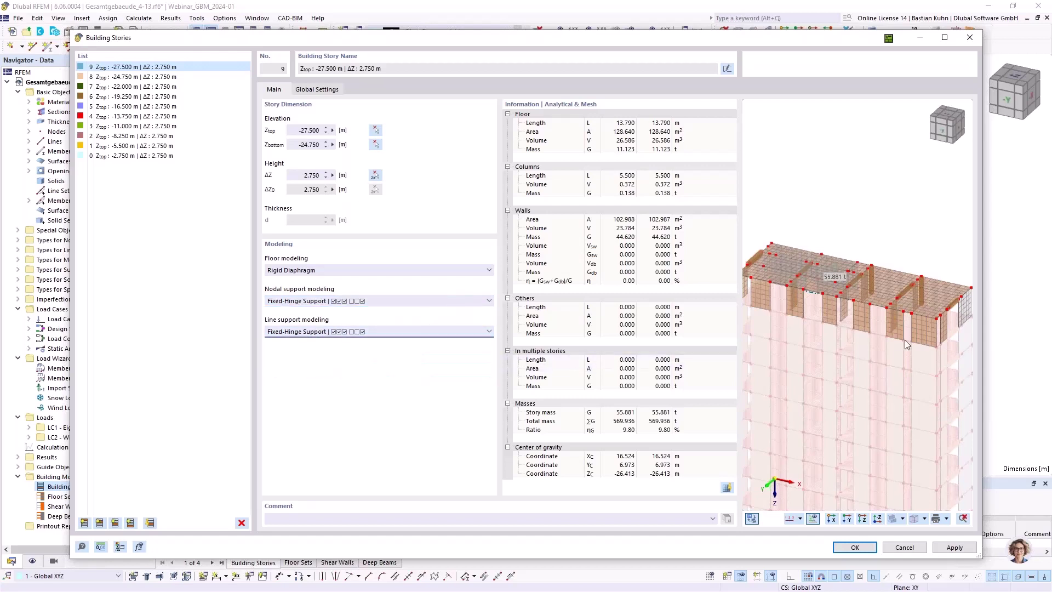
Set the top story's line support modeling to Elastic Wall | Hinge-Hinge and check its walls in the preview
{"action": "middle_click_drag", "start_coordinate": [916, 329], "coordinate": [843, 278]}
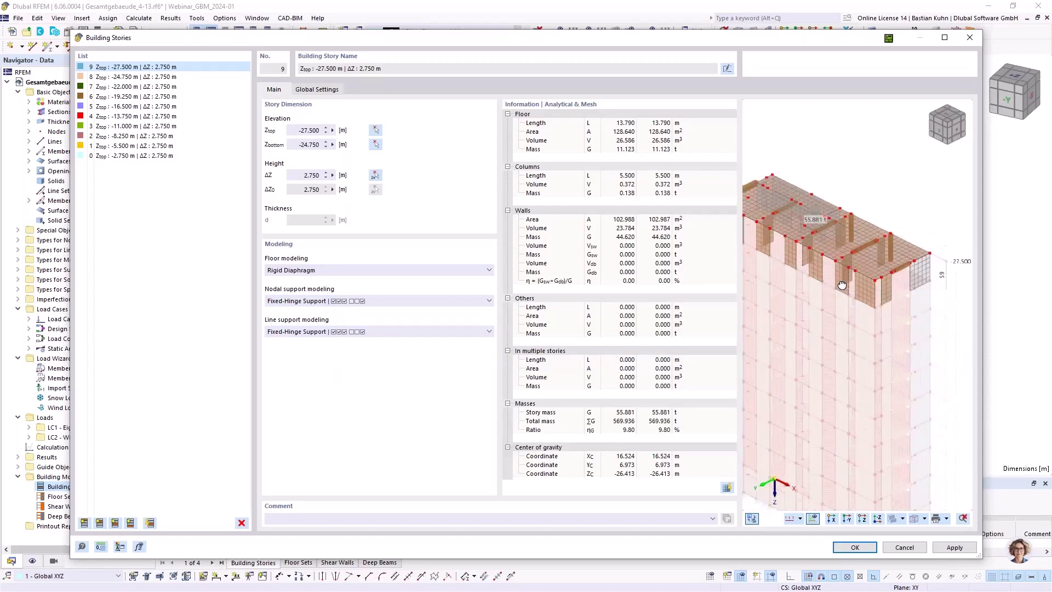
{"action": "scroll", "coordinate": [843, 279], "scroll_direction": "up", "scroll_amount": 1}
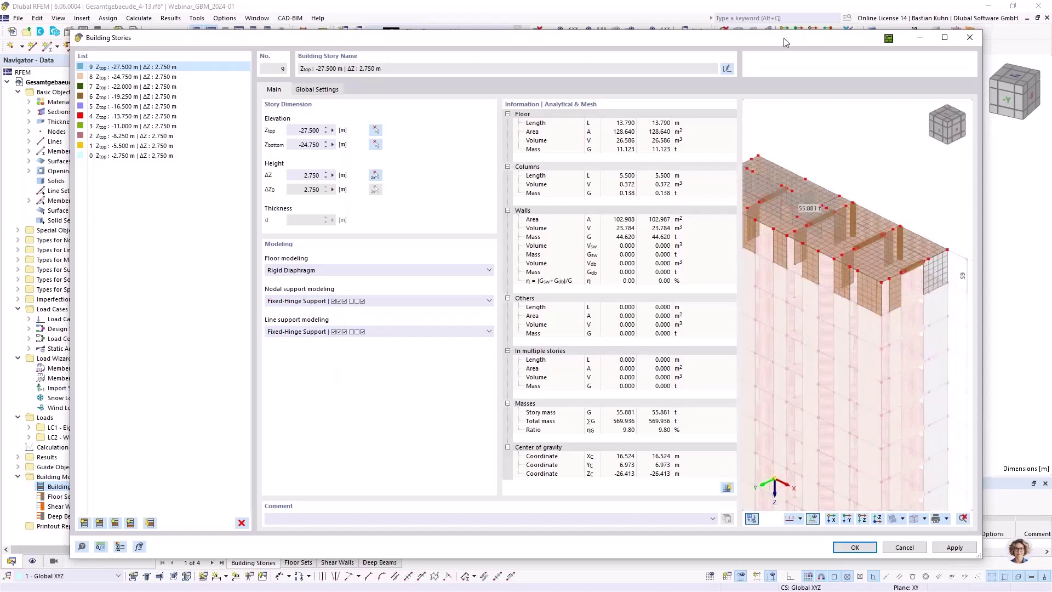
{"action": "left_click_drag", "start_coordinate": [785, 49], "coordinate": [793, 21]}
{"action": "scroll", "coordinate": [882, 288], "scroll_direction": "up", "scroll_amount": 3}
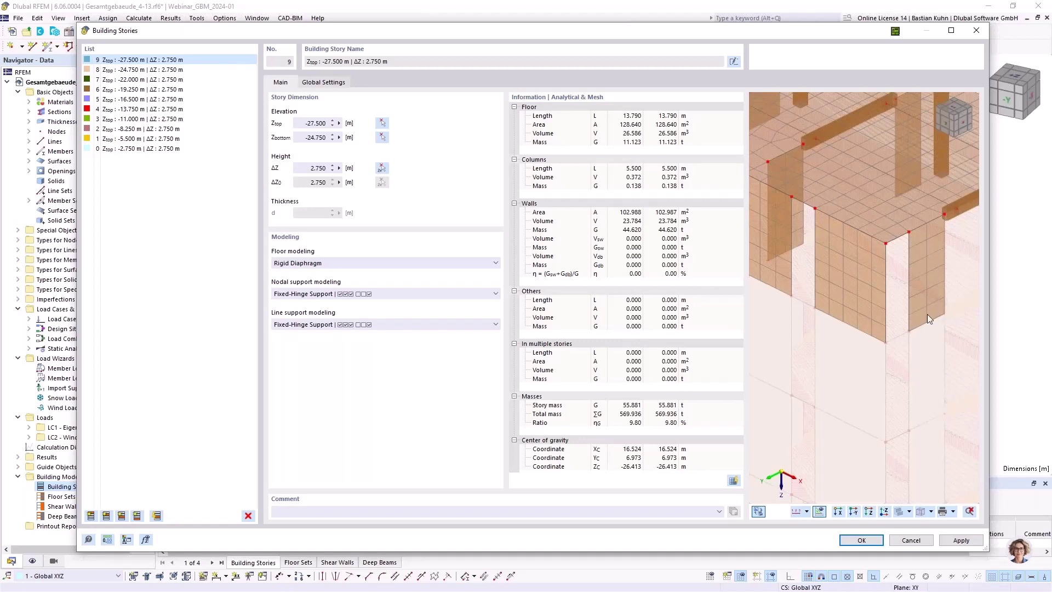
{"action": "left_click", "coordinate": [451, 324]}
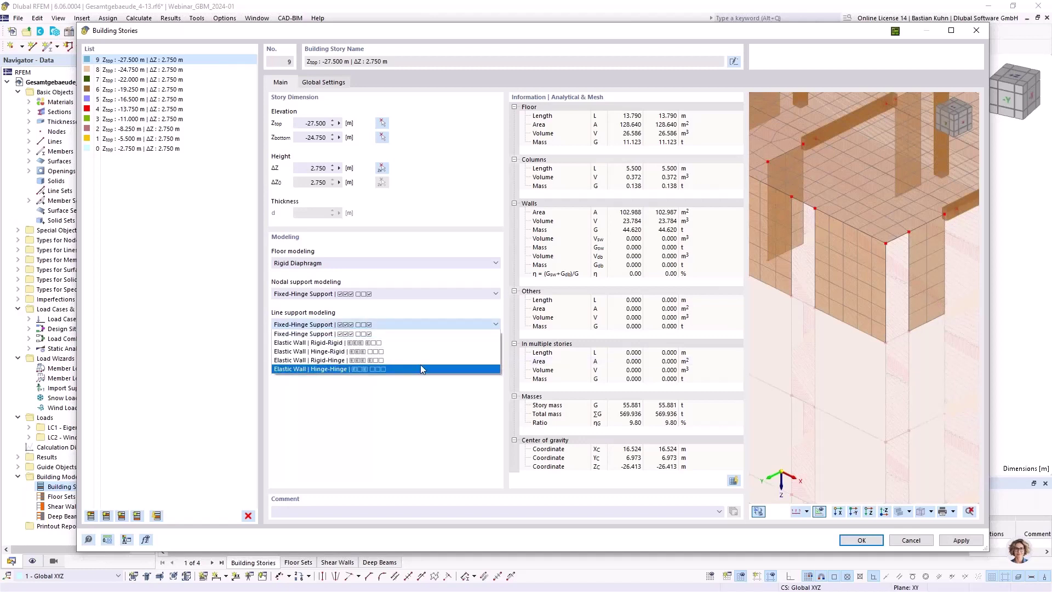
{"action": "left_click", "coordinate": [421, 367]}
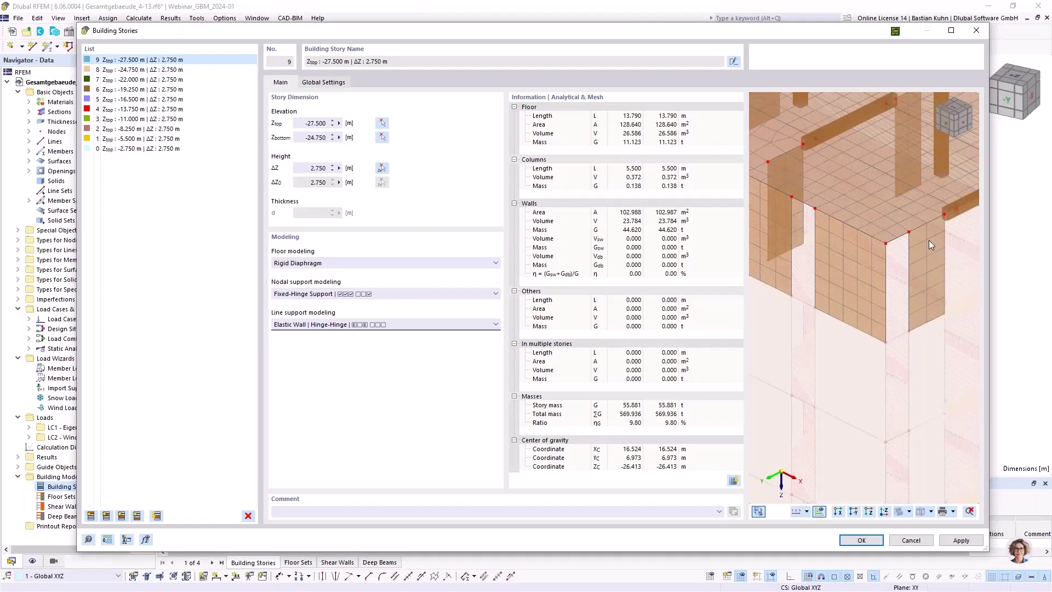
{"action": "scroll", "coordinate": [821, 247], "scroll_direction": "down", "scroll_amount": 5}
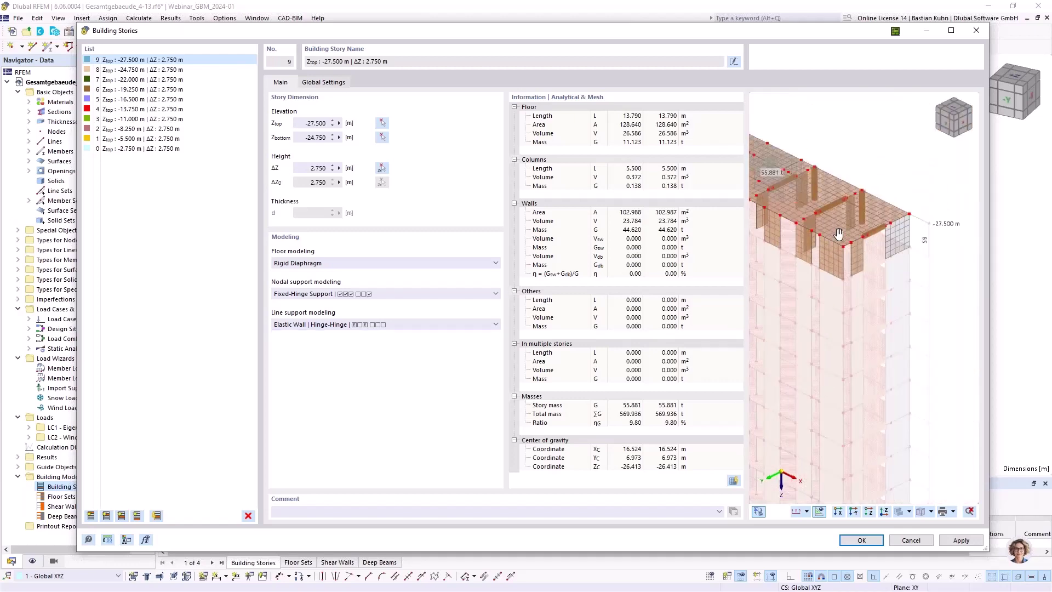
{"action": "middle_click_drag", "start_coordinate": [820, 245], "coordinate": [960, 289]}
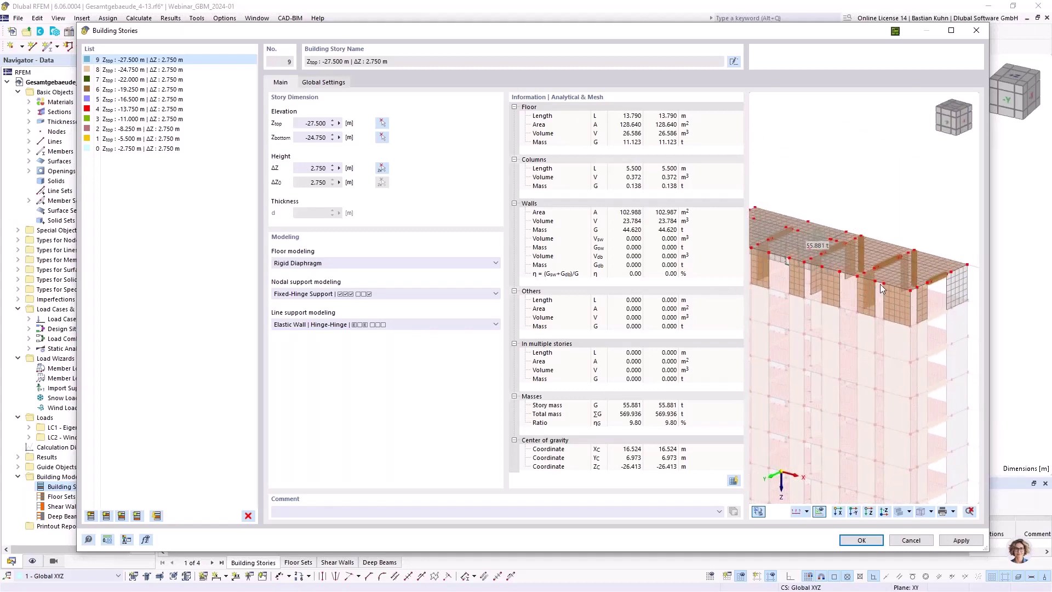
{"action": "scroll", "coordinate": [926, 277], "scroll_direction": "down", "scroll_amount": 2}
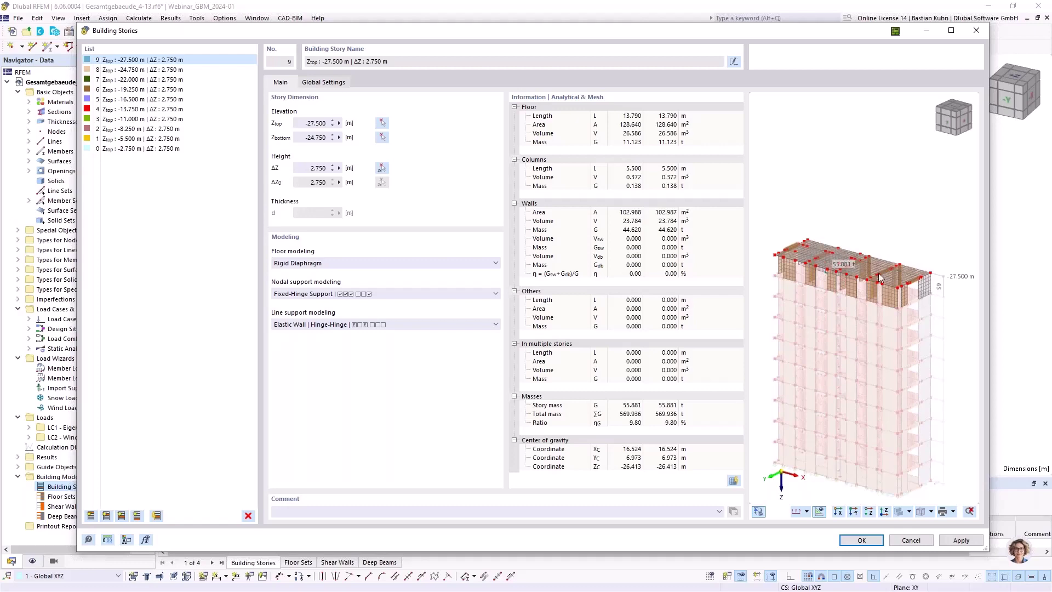
Review the story height modification and opening ratio limit in the global settings, and apply the building stories, accepting deletion of all results
{"action": "scroll", "coordinate": [869, 271], "scroll_direction": "up", "scroll_amount": 3}
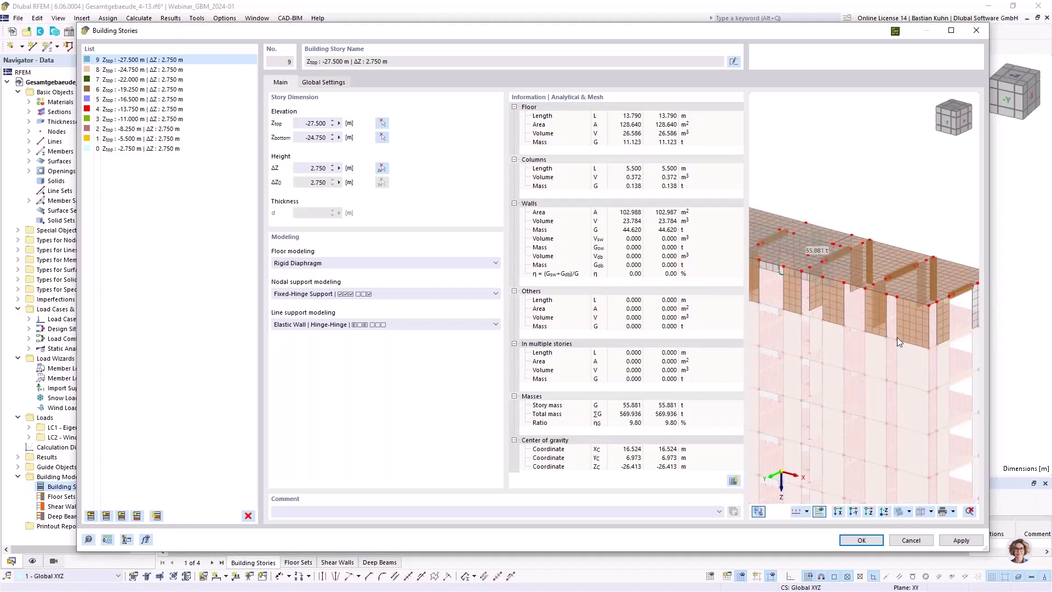
{"action": "left_click", "coordinate": [323, 82]}
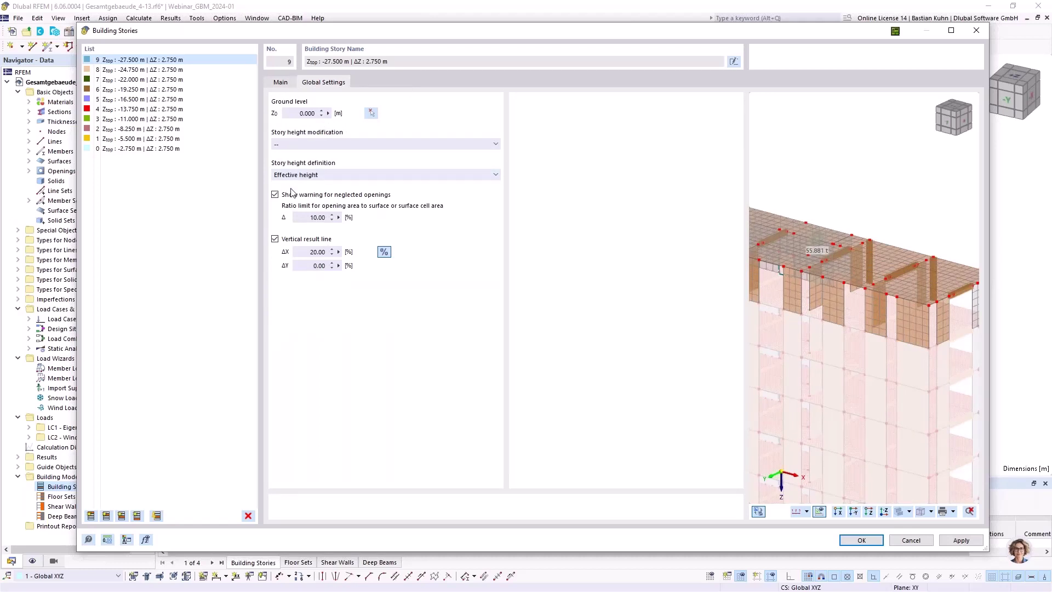
{"action": "left_click", "coordinate": [305, 144]}
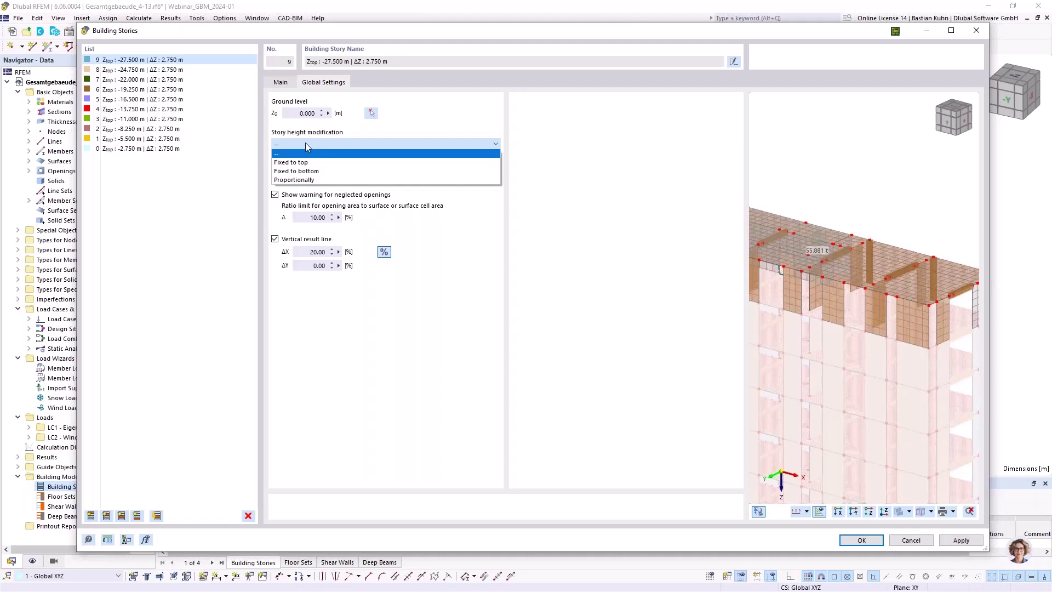
{"action": "left_click", "coordinate": [339, 141]}
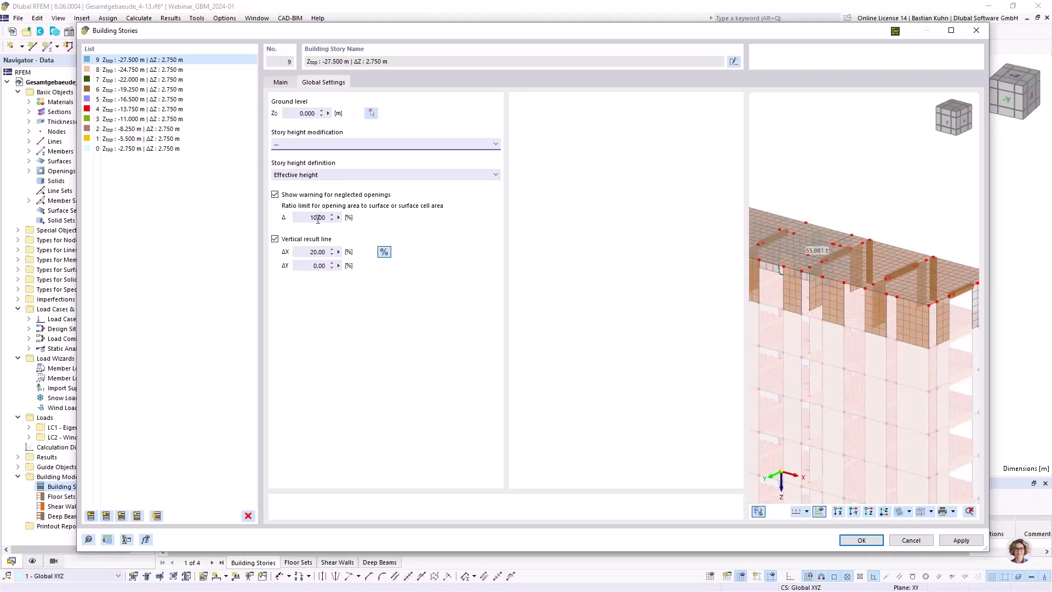
{"action": "left_click_drag", "start_coordinate": [301, 217], "coordinate": [353, 218]}
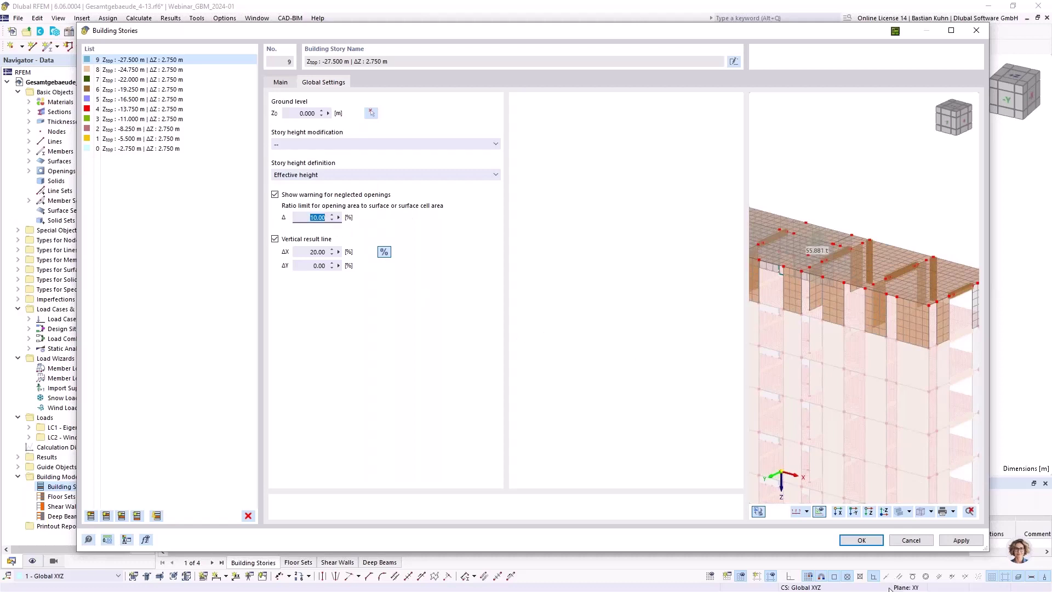
{"action": "left_click", "coordinate": [868, 544]}
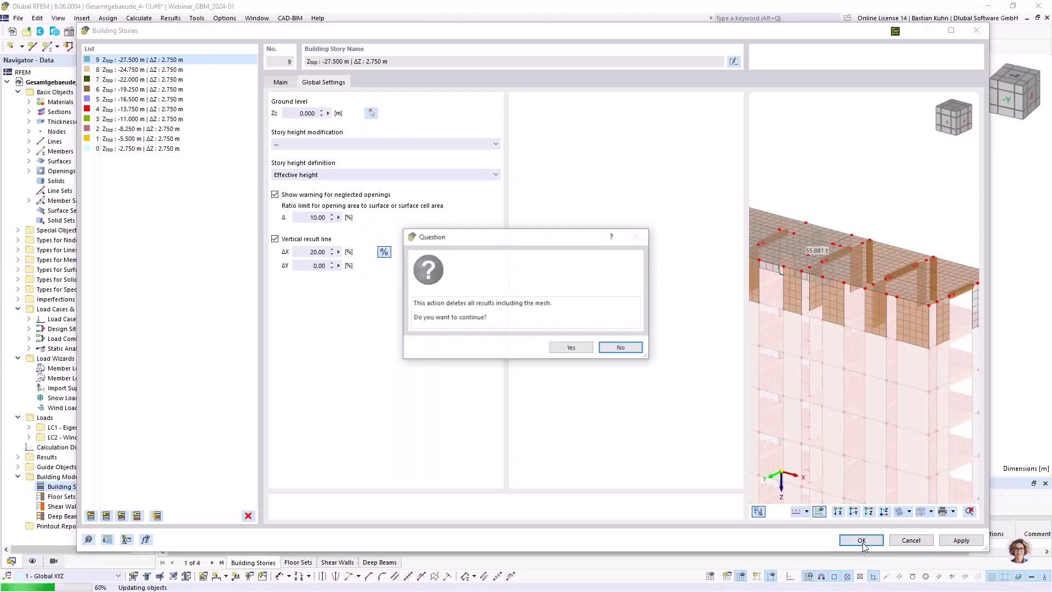
{"action": "left_click", "coordinate": [586, 351]}
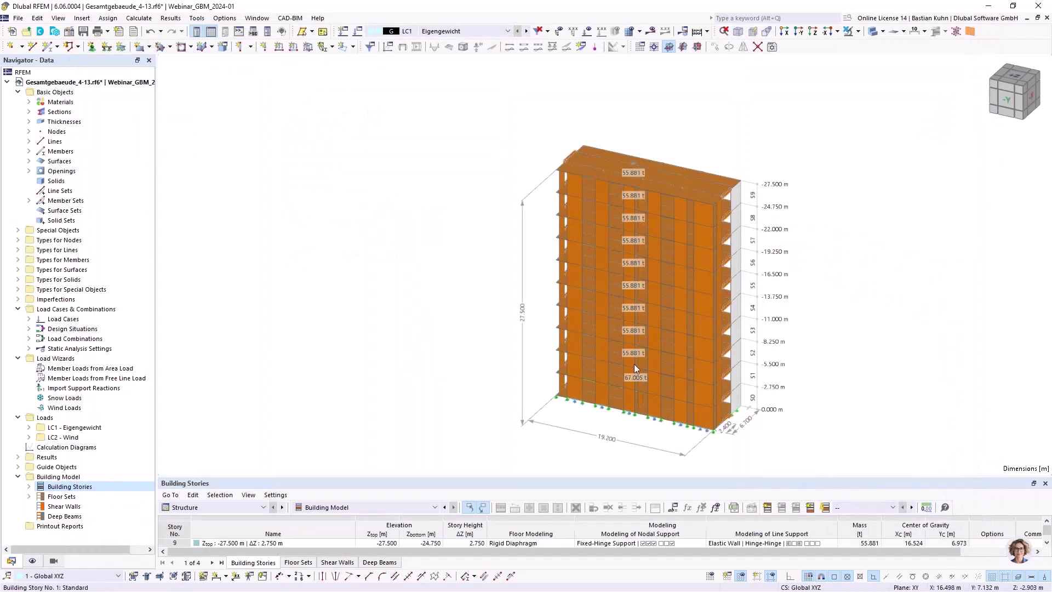
Inspect the building with its applied stories from different sides and show the rigid links in the model
{"action": "scroll", "coordinate": [630, 165], "scroll_direction": "up", "scroll_amount": 3}
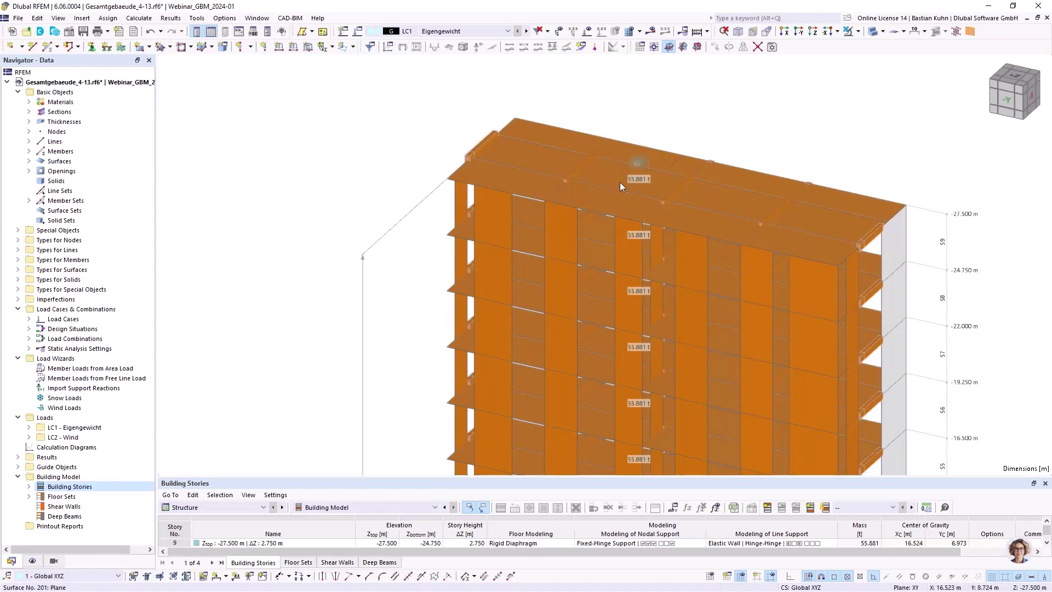
{"action": "scroll", "coordinate": [619, 182], "scroll_direction": "down", "scroll_amount": 3}
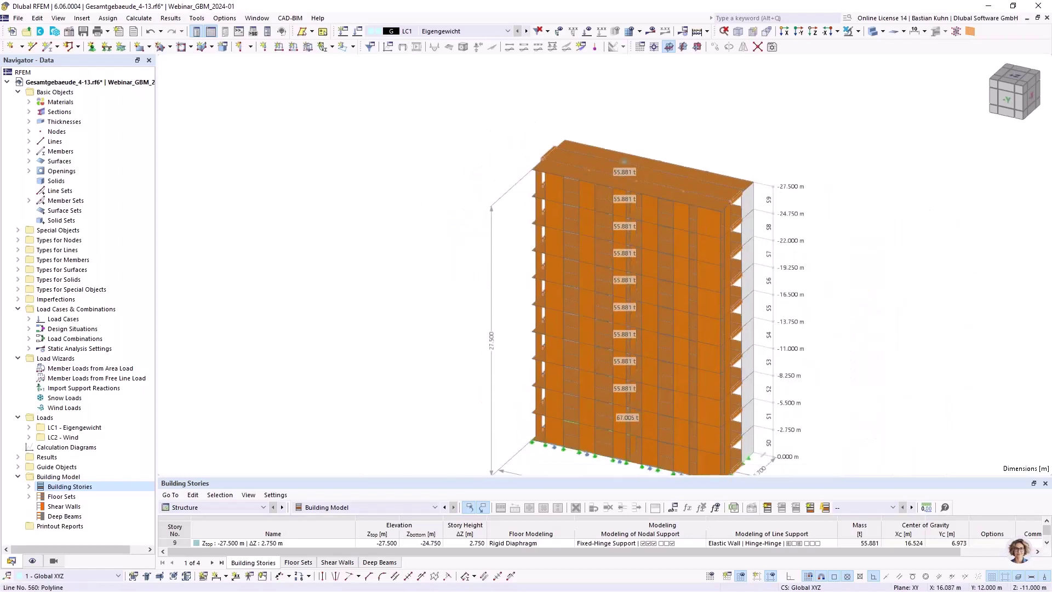
{"action": "middle_click_drag", "start_coordinate": [556, 341], "coordinate": [538, 286]}
{"action": "scroll", "coordinate": [538, 288], "scroll_direction": "up", "scroll_amount": 2}
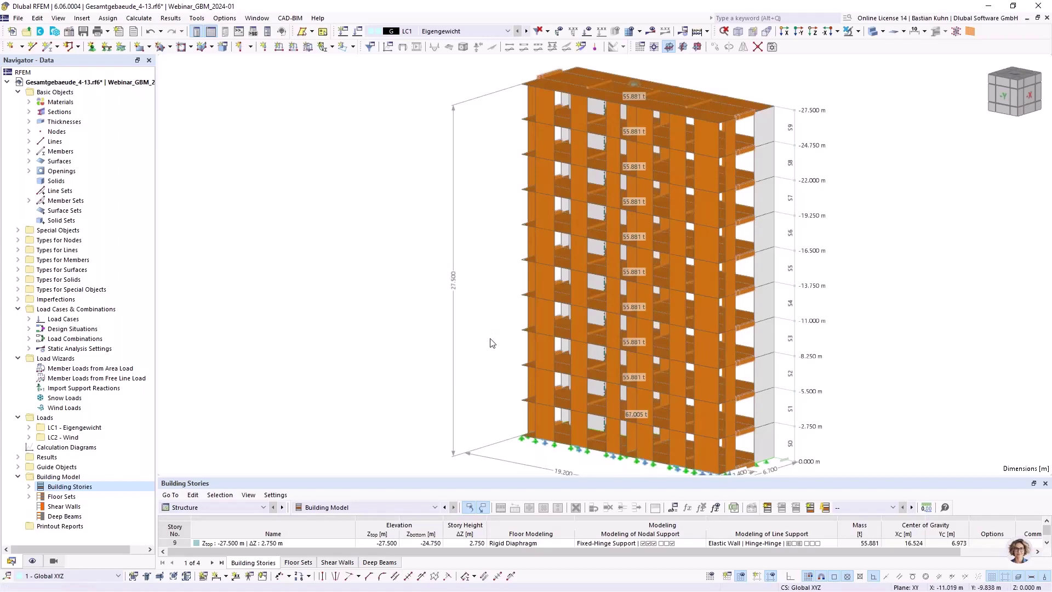
{"action": "scroll", "coordinate": [463, 293], "scroll_direction": "down", "scroll_amount": 4}
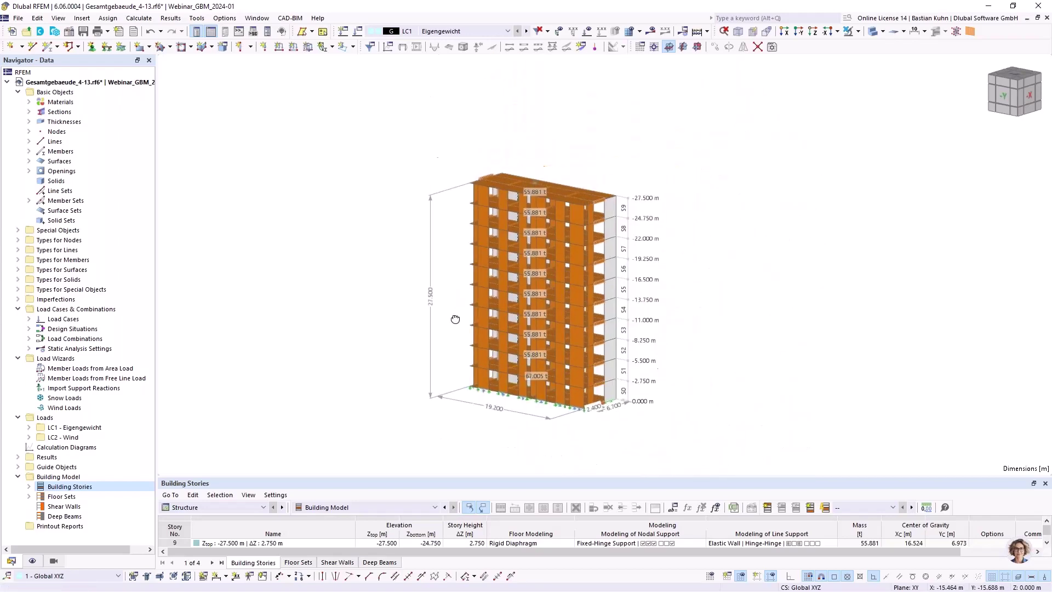
{"action": "left_click", "coordinate": [32, 560]}
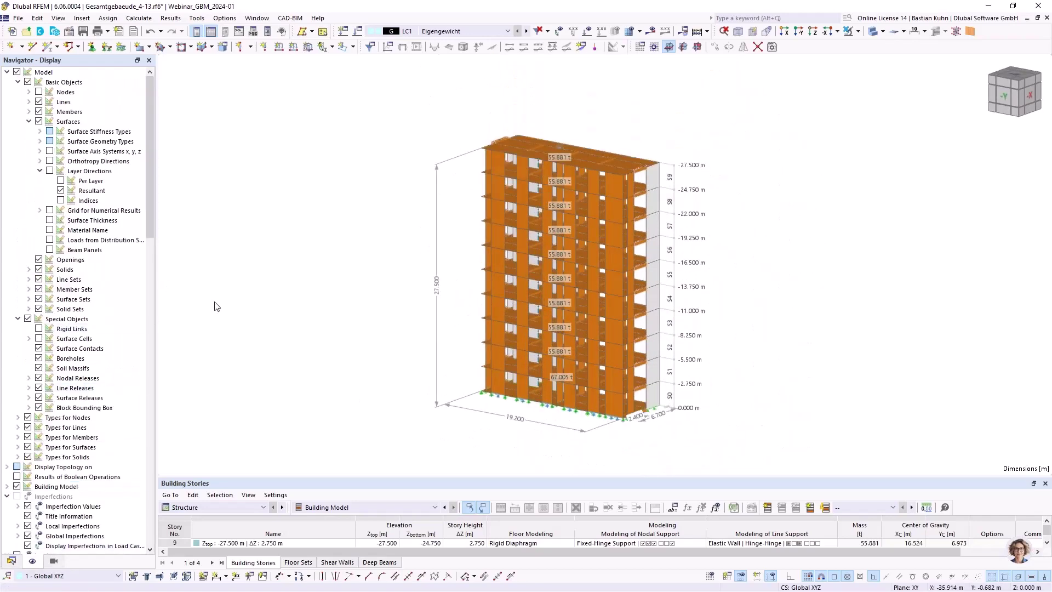
{"action": "left_click", "coordinate": [38, 328]}
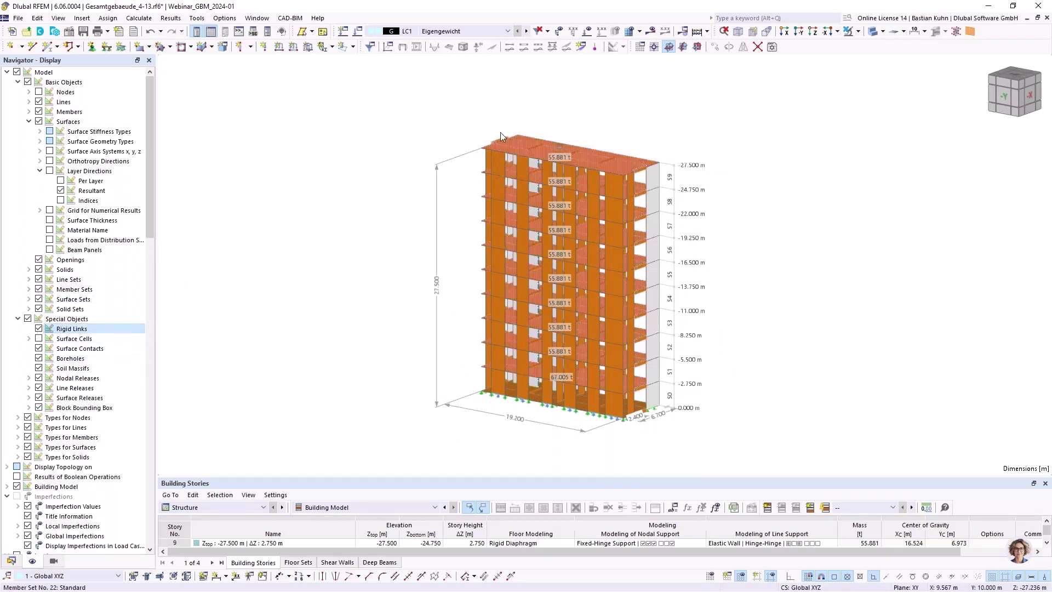
Show the nodes and examine how the top floor's rigid links radiate from its center of gravity
{"action": "scroll", "coordinate": [536, 164], "scroll_direction": "up", "scroll_amount": 4}
{"action": "scroll", "coordinate": [536, 164], "scroll_direction": "up", "scroll_amount": 3}
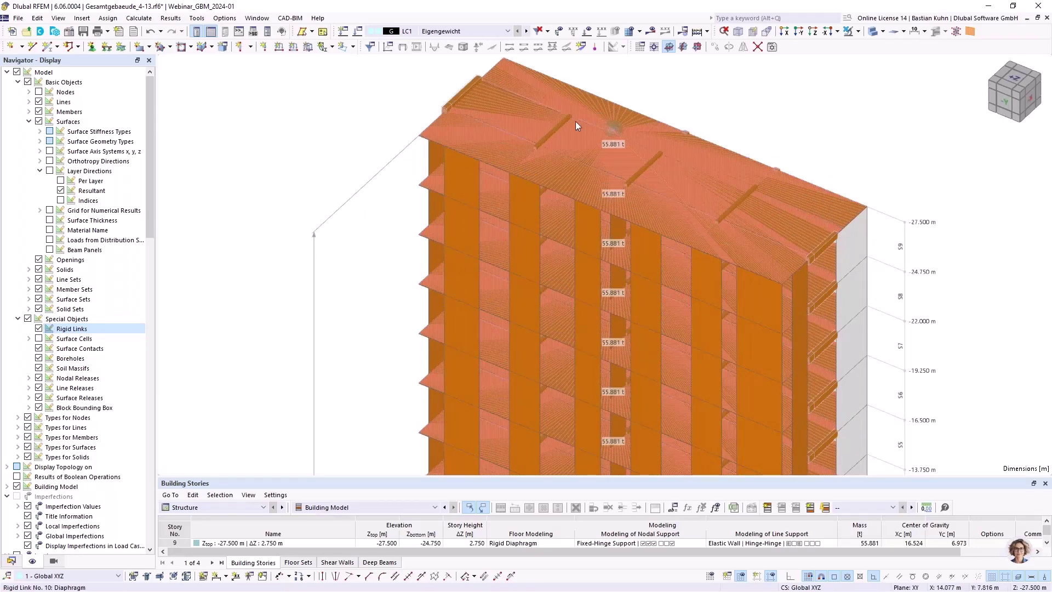
{"action": "scroll", "coordinate": [610, 129], "scroll_direction": "up", "scroll_amount": 2}
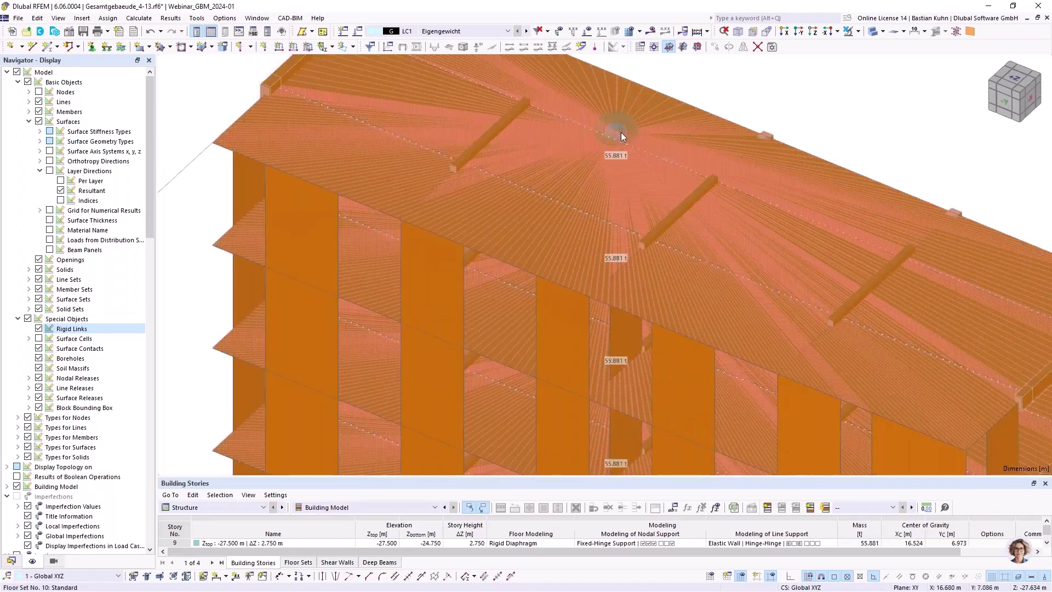
{"action": "middle_click_drag", "start_coordinate": [616, 134], "coordinate": [622, 162]}
{"action": "scroll", "coordinate": [623, 163], "scroll_direction": "up", "scroll_amount": 1}
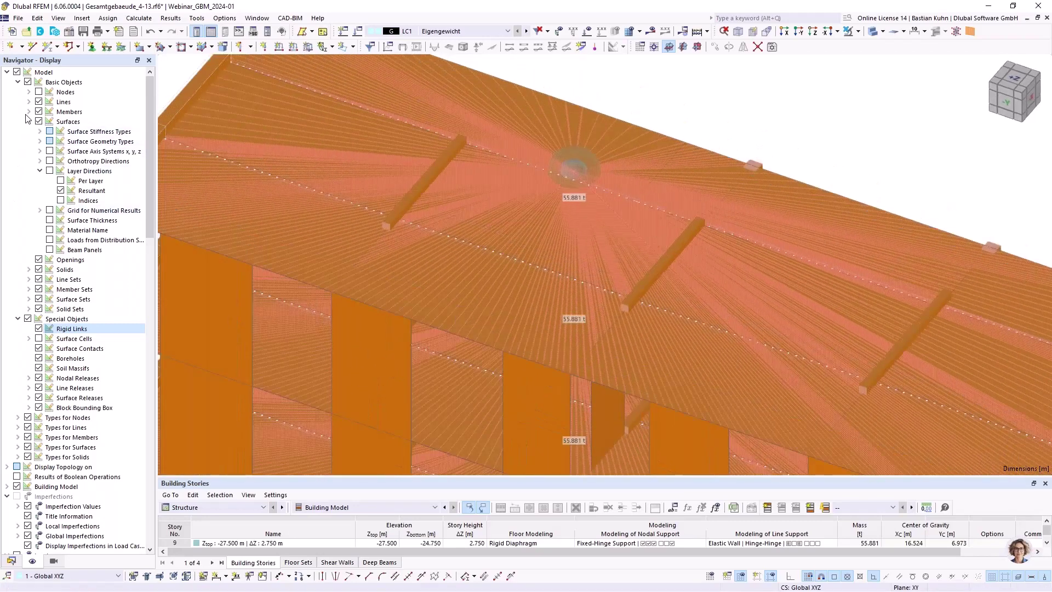
{"action": "left_click", "coordinate": [39, 92]}
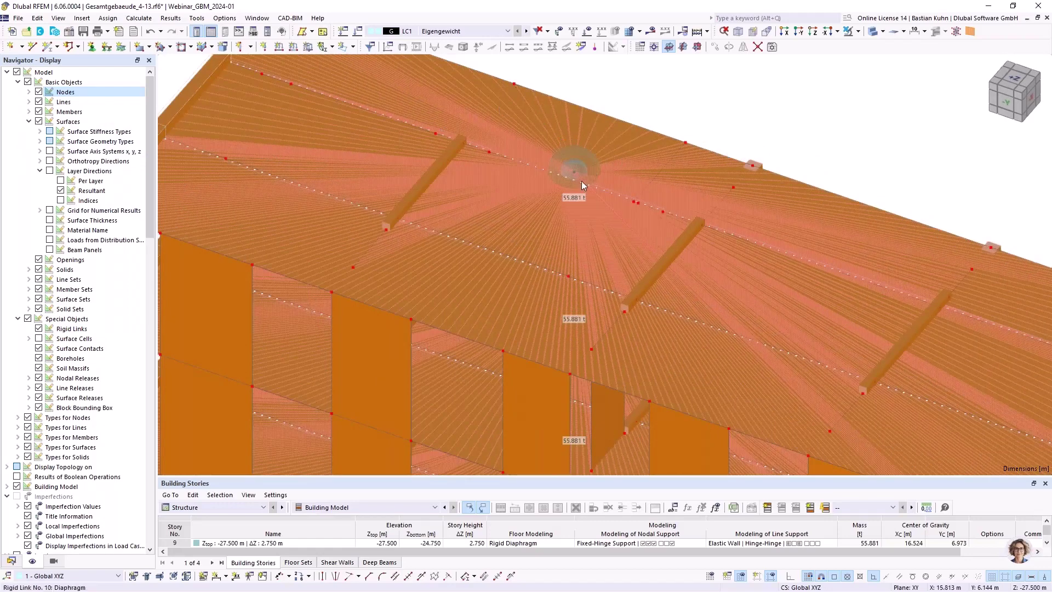
Check the stiffness type and properties of the ground-level floor surface at the building's base
{"action": "scroll", "coordinate": [563, 157], "scroll_direction": "down", "scroll_amount": 5}
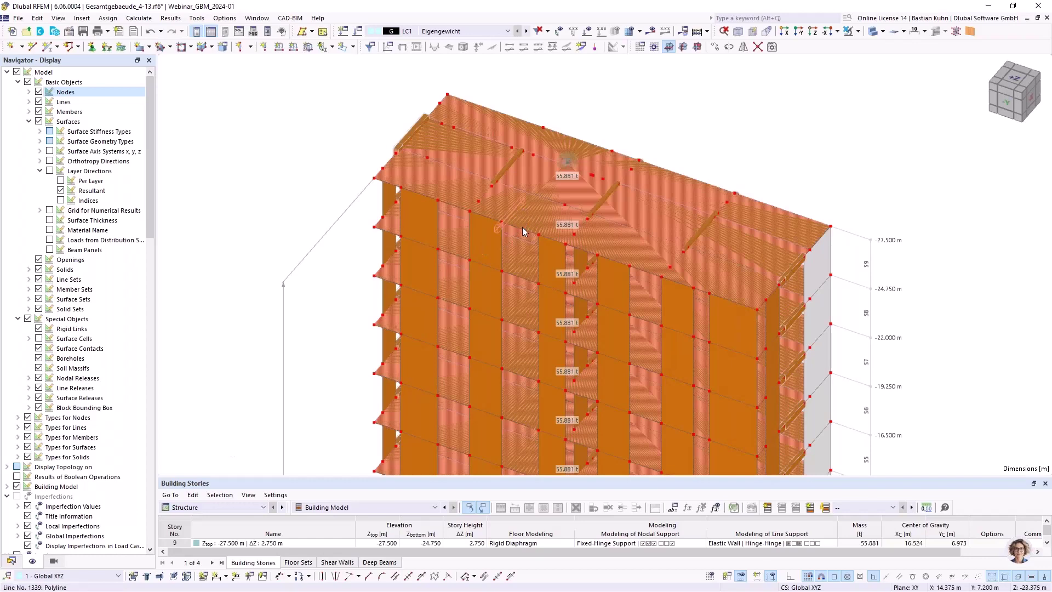
{"action": "scroll", "coordinate": [566, 200], "scroll_direction": "down", "scroll_amount": 5}
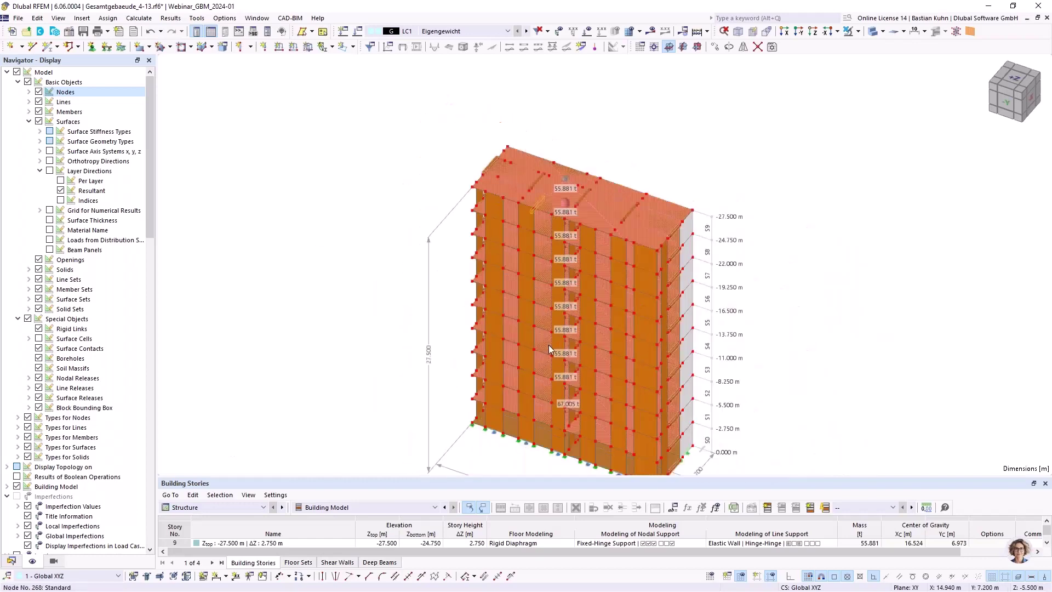
{"action": "scroll", "coordinate": [550, 310], "scroll_direction": "up", "scroll_amount": 5}
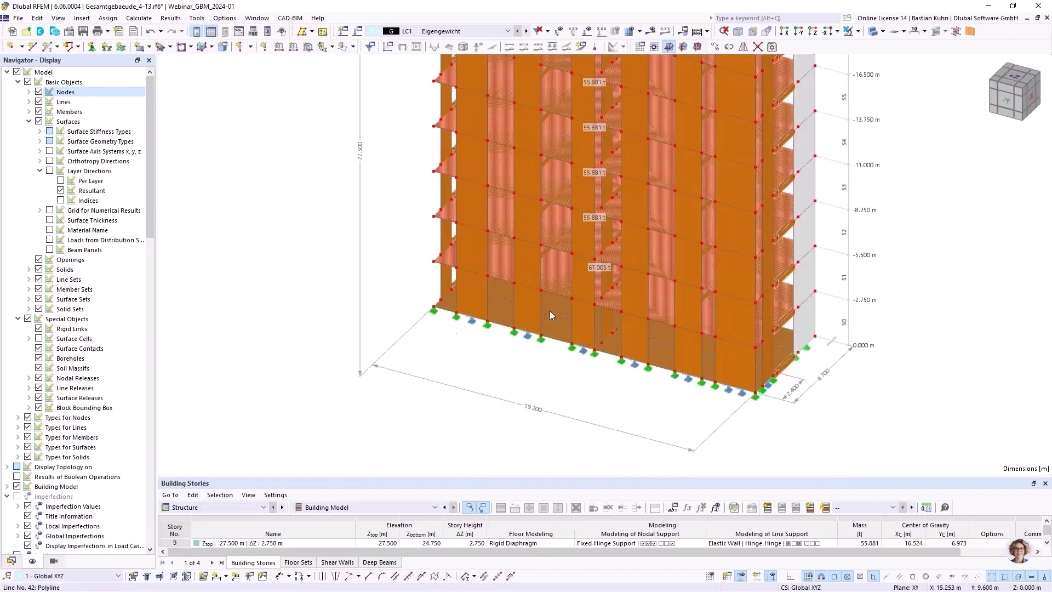
{"action": "double_click", "coordinate": [558, 339]}
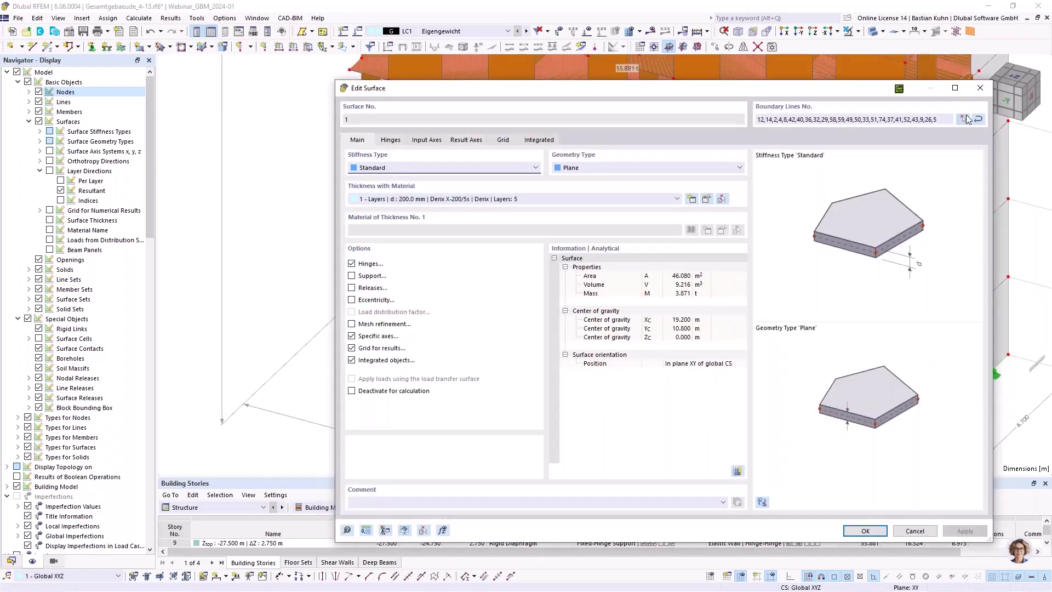
{"action": "left_click", "coordinate": [979, 88]}
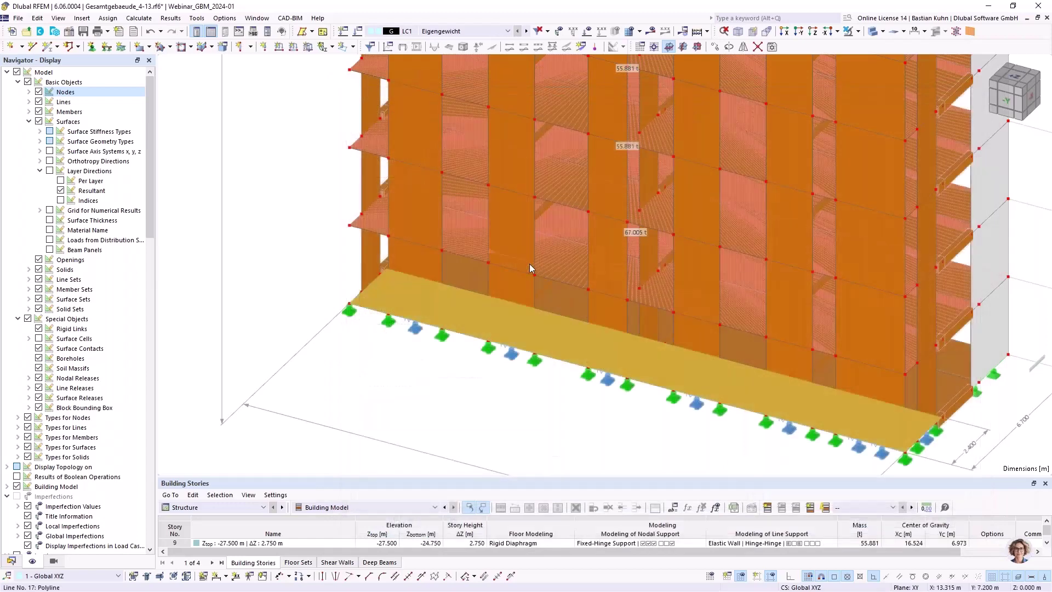
Hide the rigid links so that the floor surfaces of the lowest story can be selected
{"action": "scroll", "coordinate": [346, 265], "scroll_direction": "up", "scroll_amount": 5}
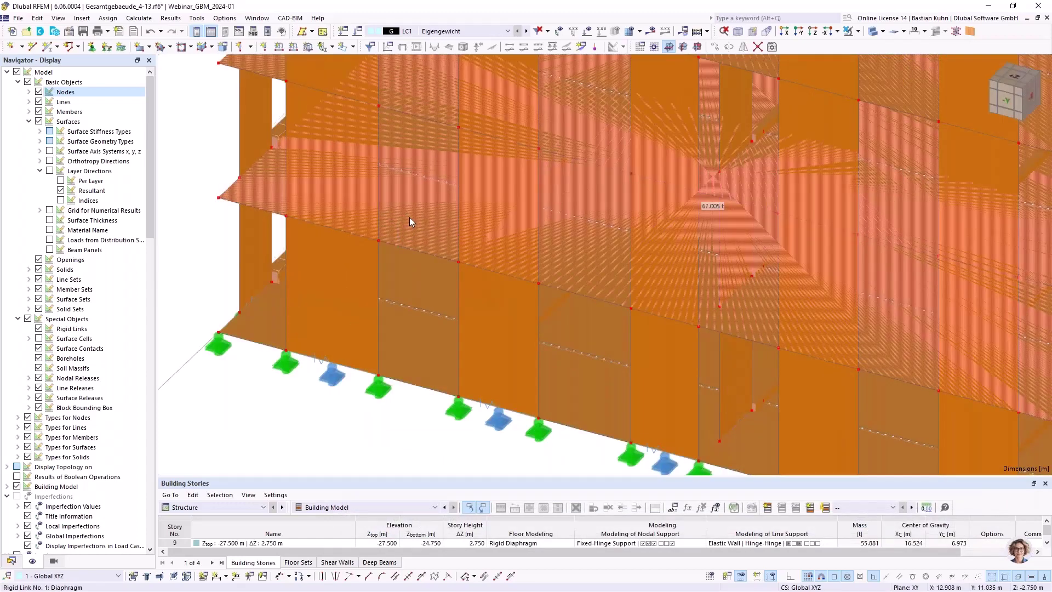
{"action": "right_click", "coordinate": [409, 217]}
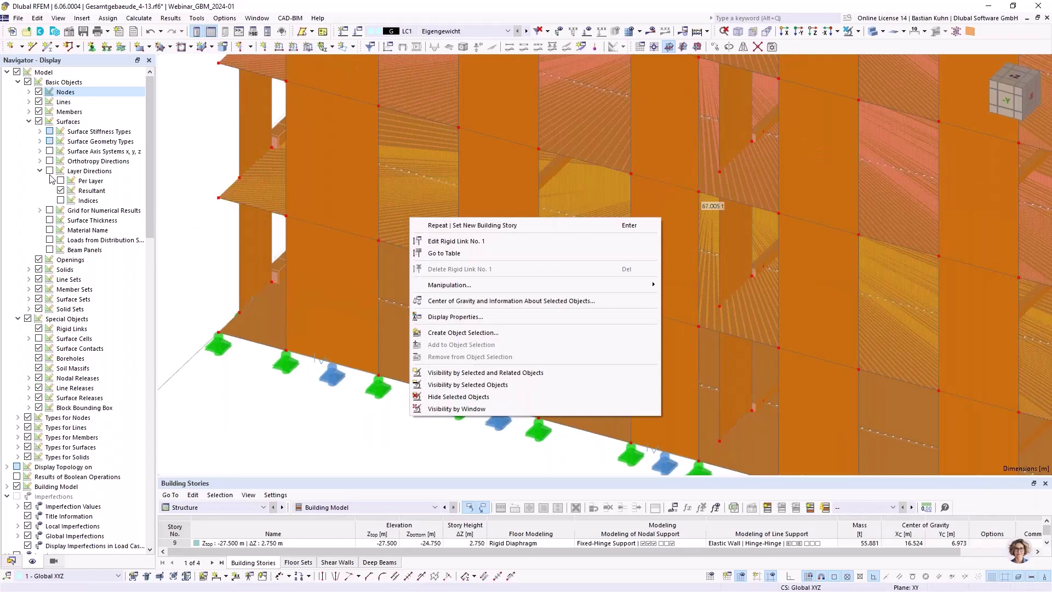
{"action": "left_click", "coordinate": [38, 329]}
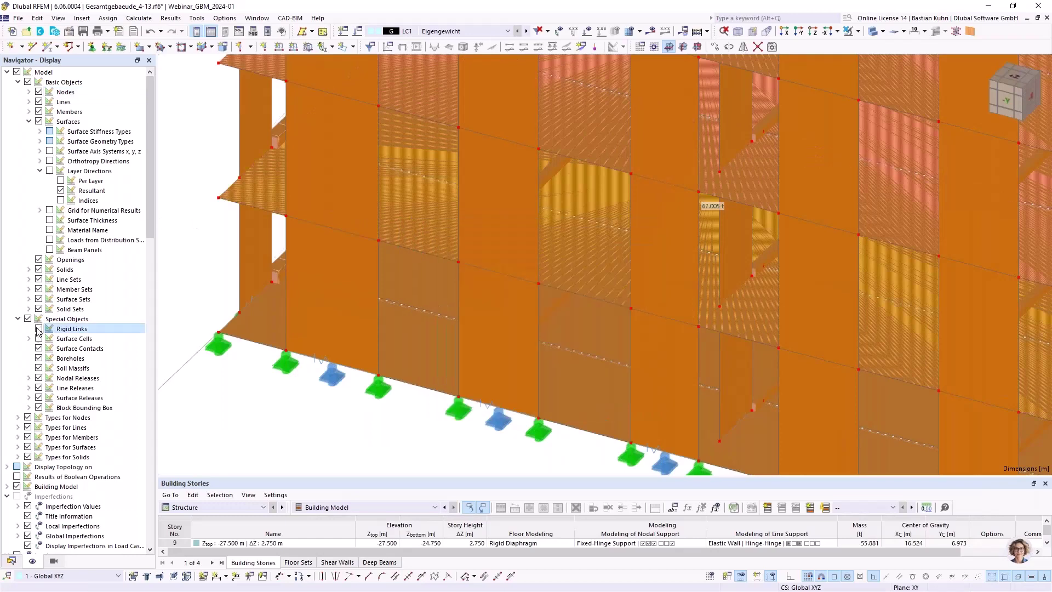
Inspect the stiffness type of the first floor slab above the base, discard any changes and clear the selection
{"action": "double_click", "coordinate": [413, 212]}
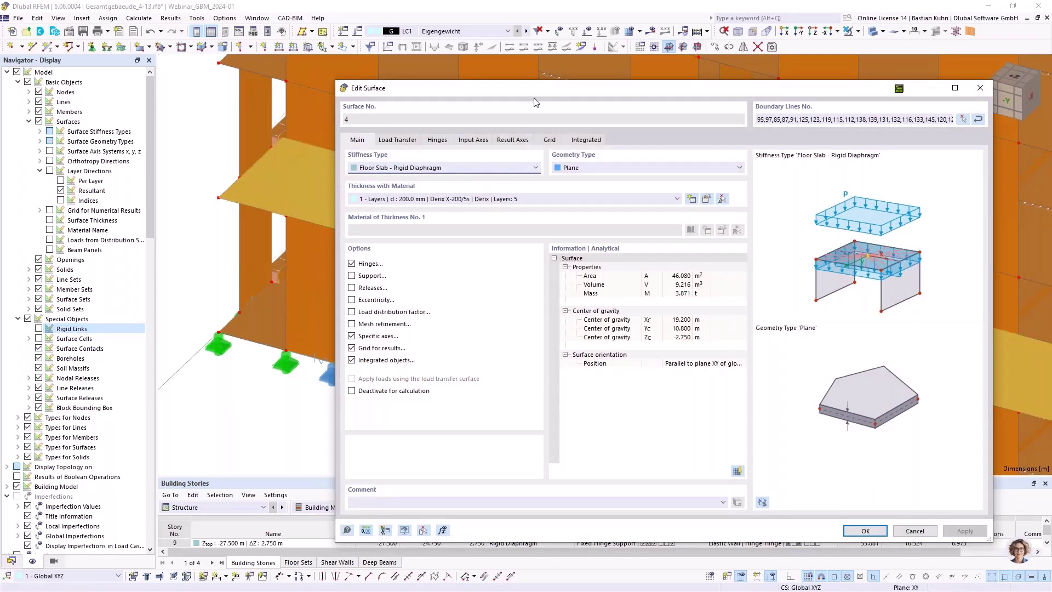
{"action": "left_click_drag", "start_coordinate": [535, 100], "coordinate": [591, 61]}
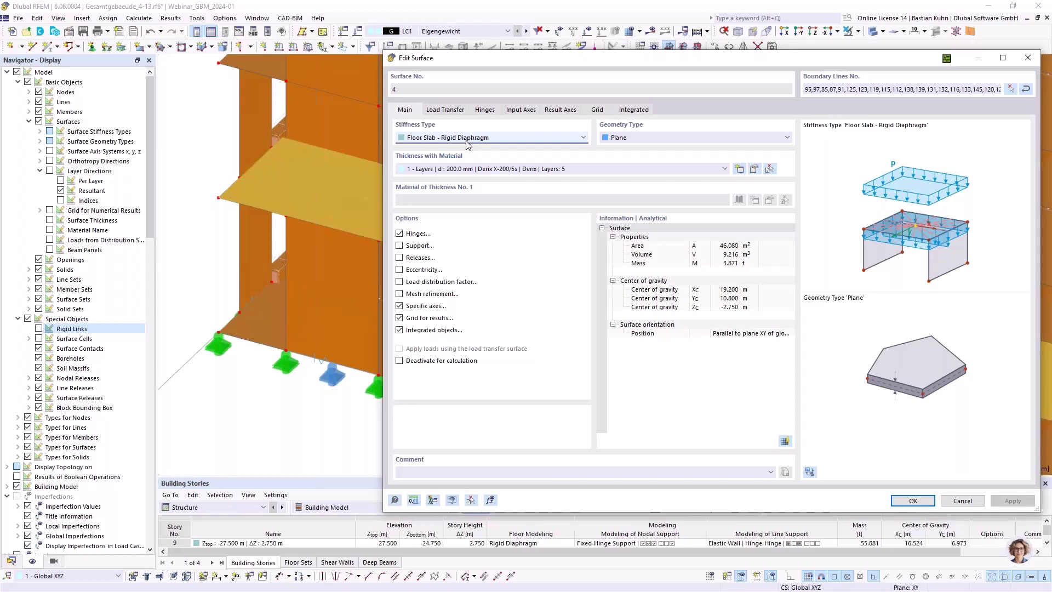
{"action": "scroll", "coordinate": [468, 139], "scroll_direction": "up", "scroll_amount": 1}
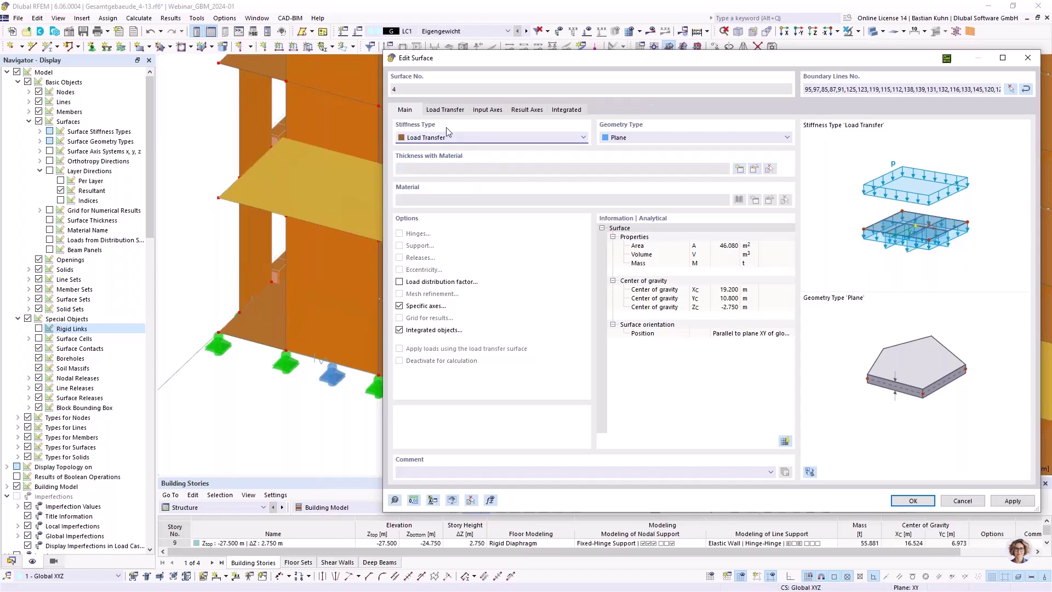
{"action": "left_click", "coordinate": [961, 500]}
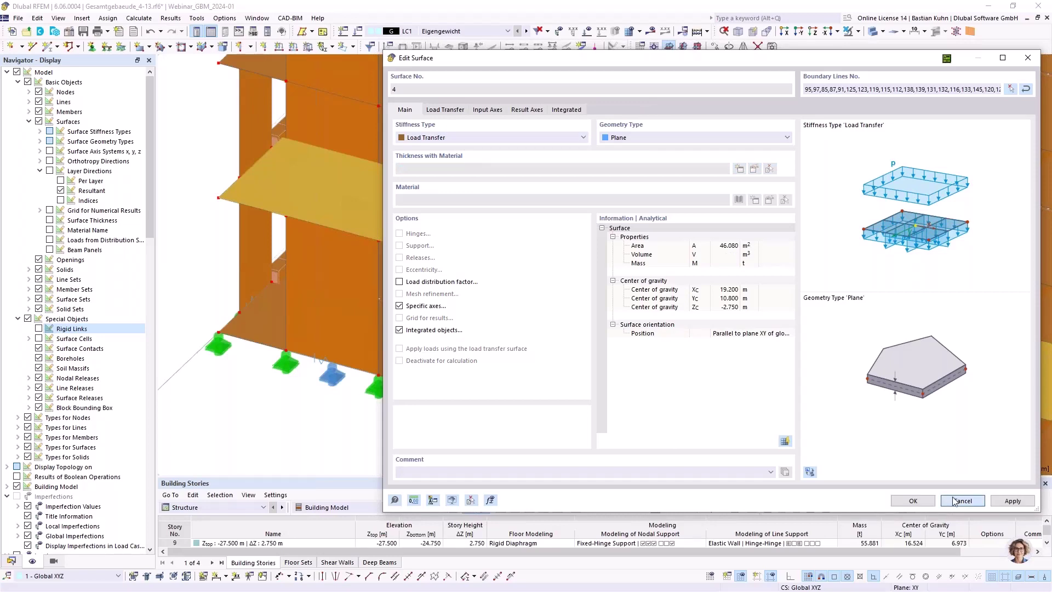
{"action": "left_click", "coordinate": [186, 217]}
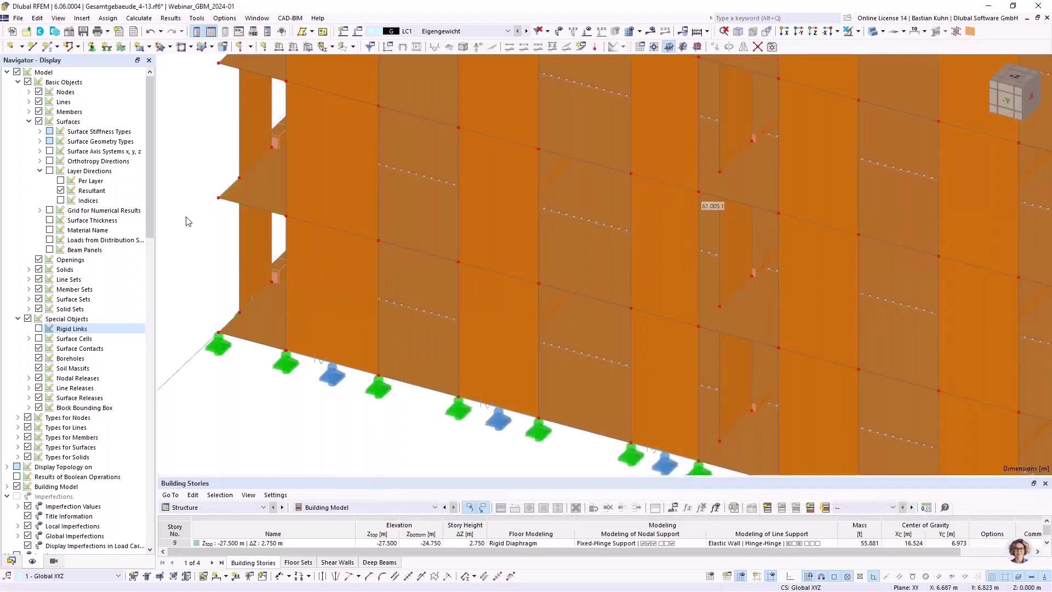
Review the load transfer direction options of the first floor slab above the base, keeping Isotropic | FEA
{"action": "double_click", "coordinate": [263, 185]}
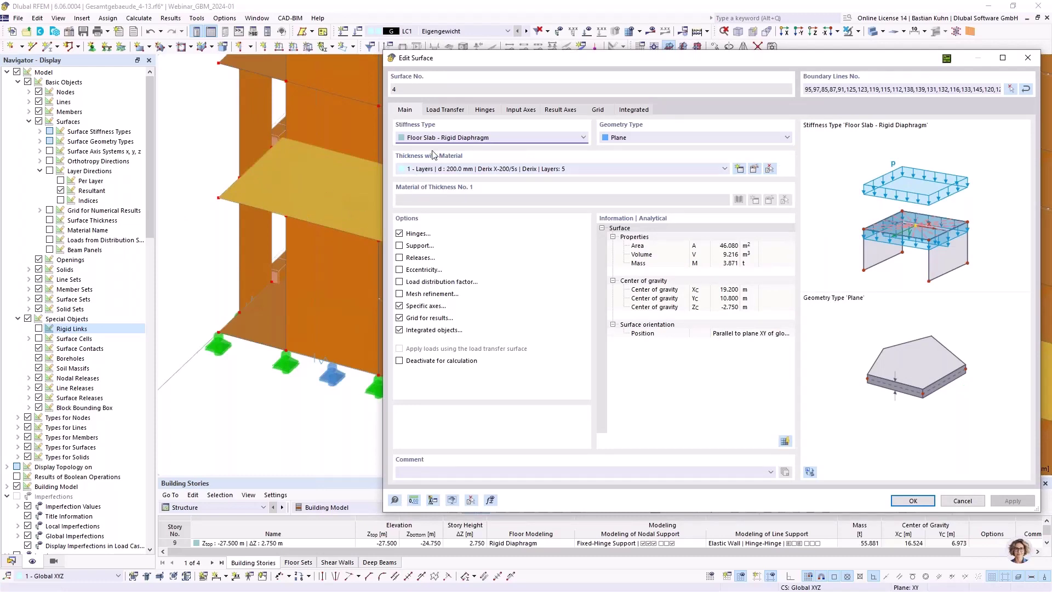
{"action": "left_click", "coordinate": [446, 110]}
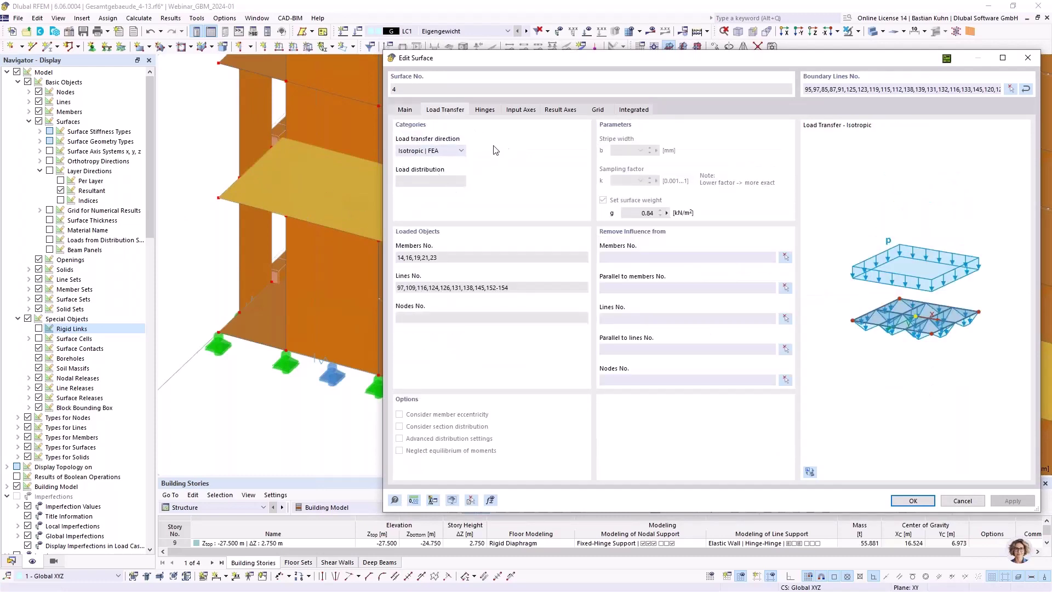
{"action": "left_click", "coordinate": [458, 153]}
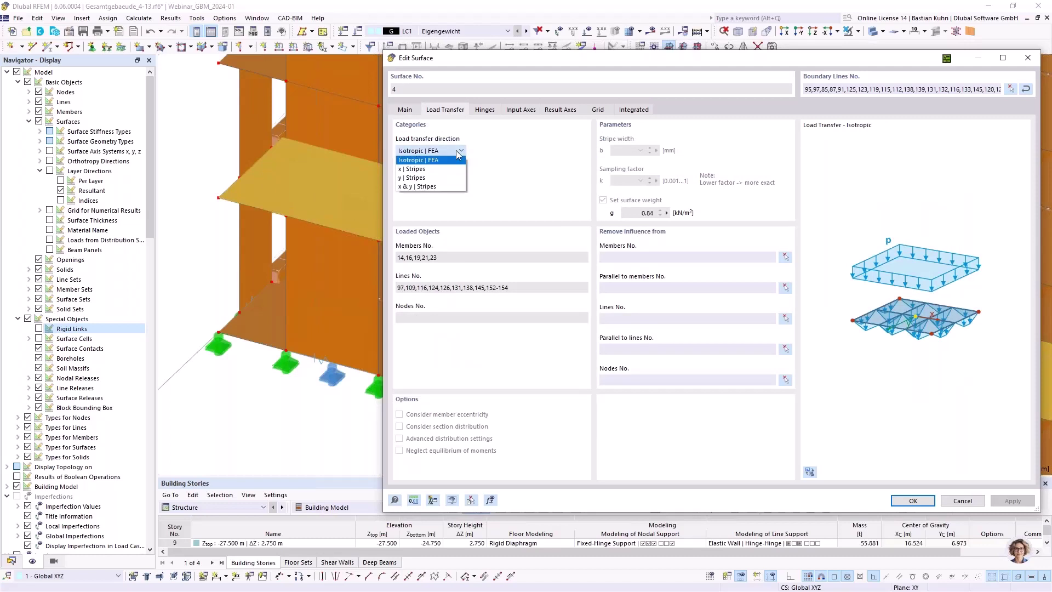
{"action": "left_click", "coordinate": [558, 139]}
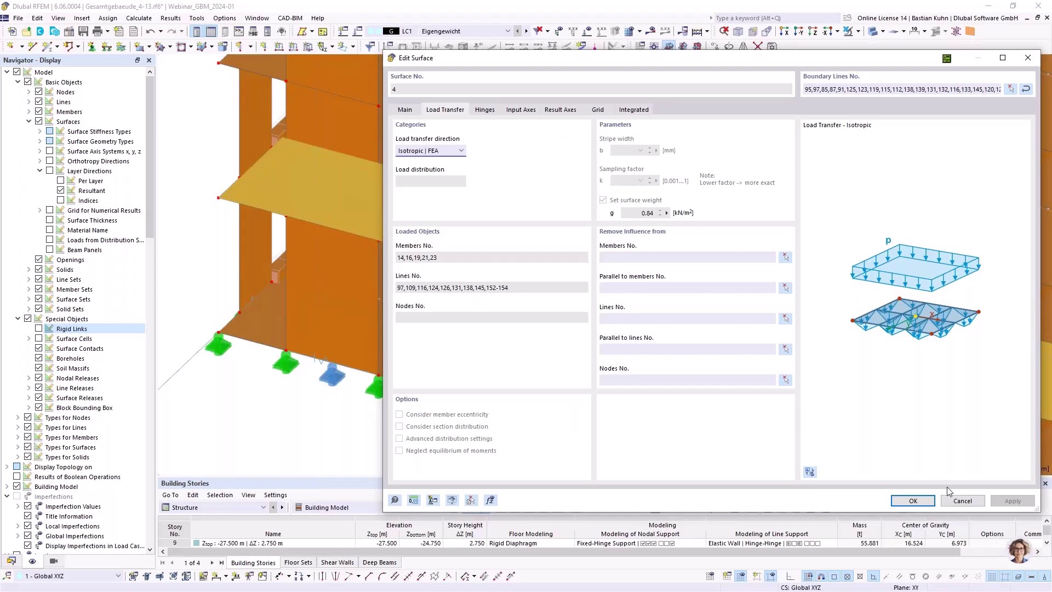
{"action": "left_click", "coordinate": [458, 150]}
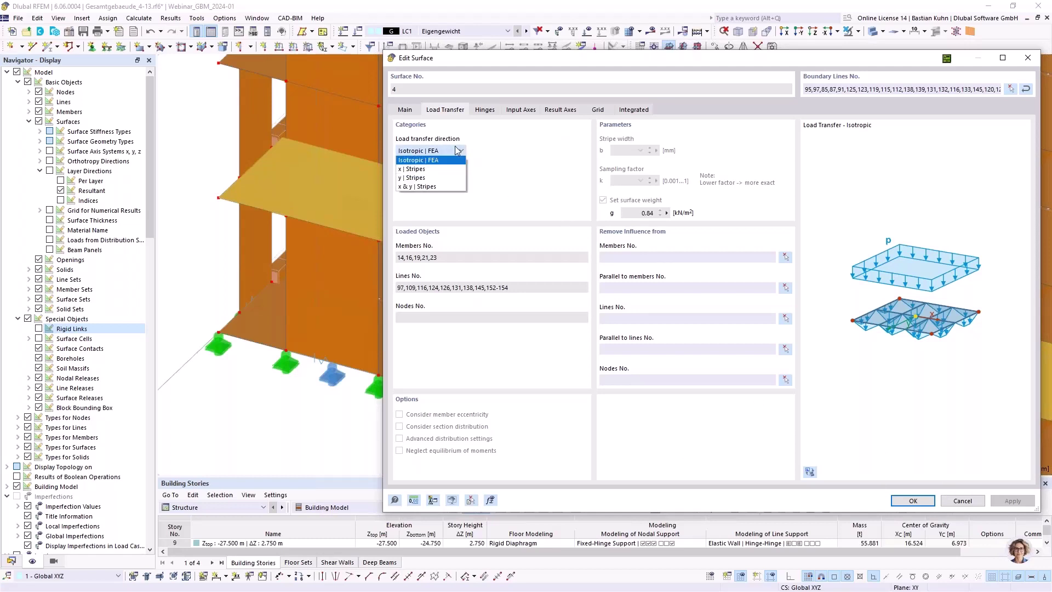
{"action": "left_click", "coordinate": [502, 146]}
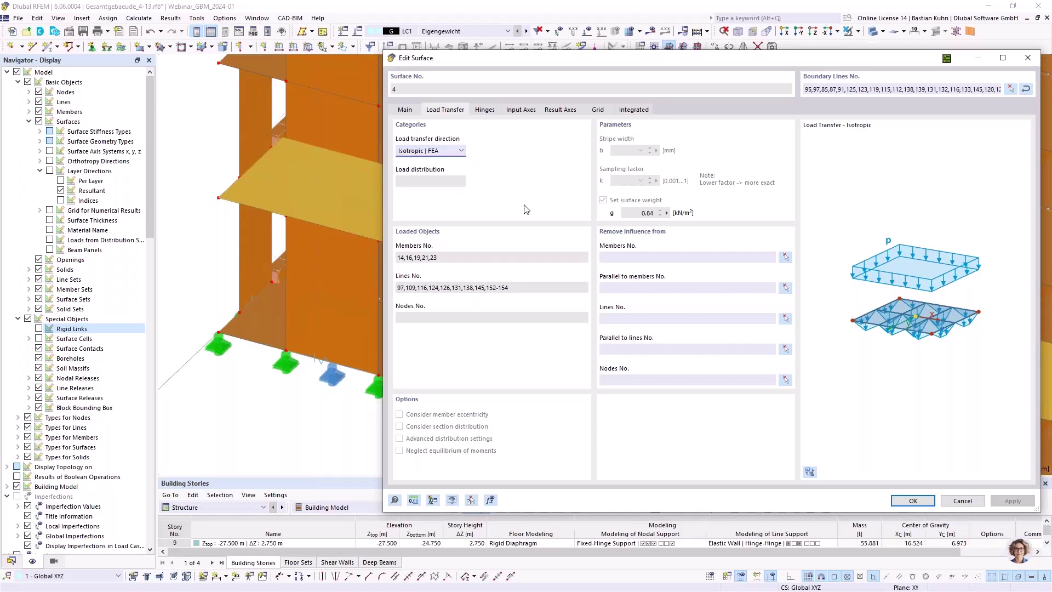
{"action": "left_click", "coordinate": [911, 501]}
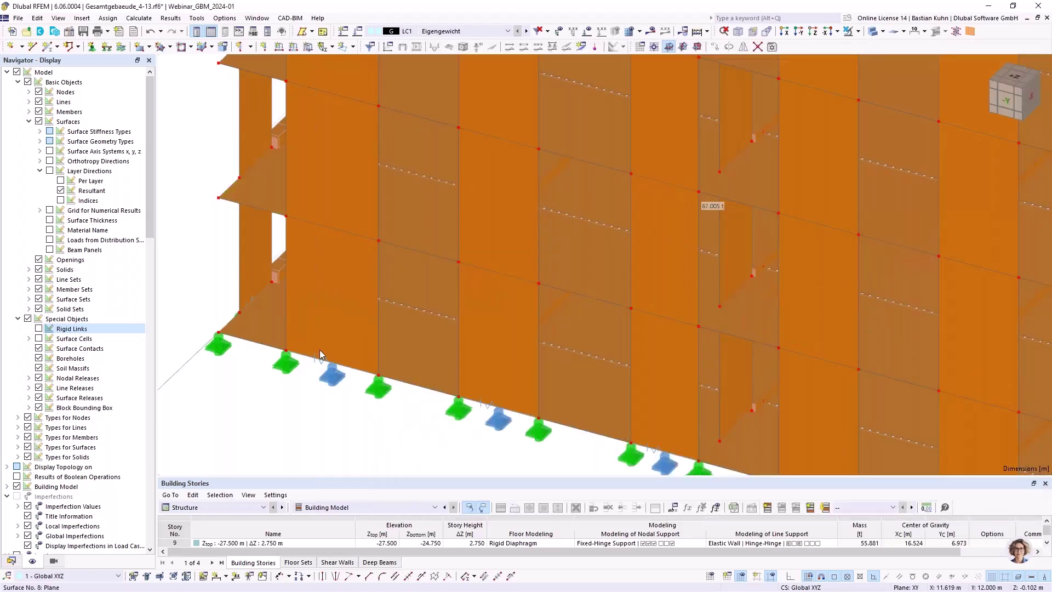
Calculate the building model and display the LC1 self-weight deformations and support reactions for the whole building
{"action": "scroll", "coordinate": [320, 349], "scroll_direction": "down", "scroll_amount": 5}
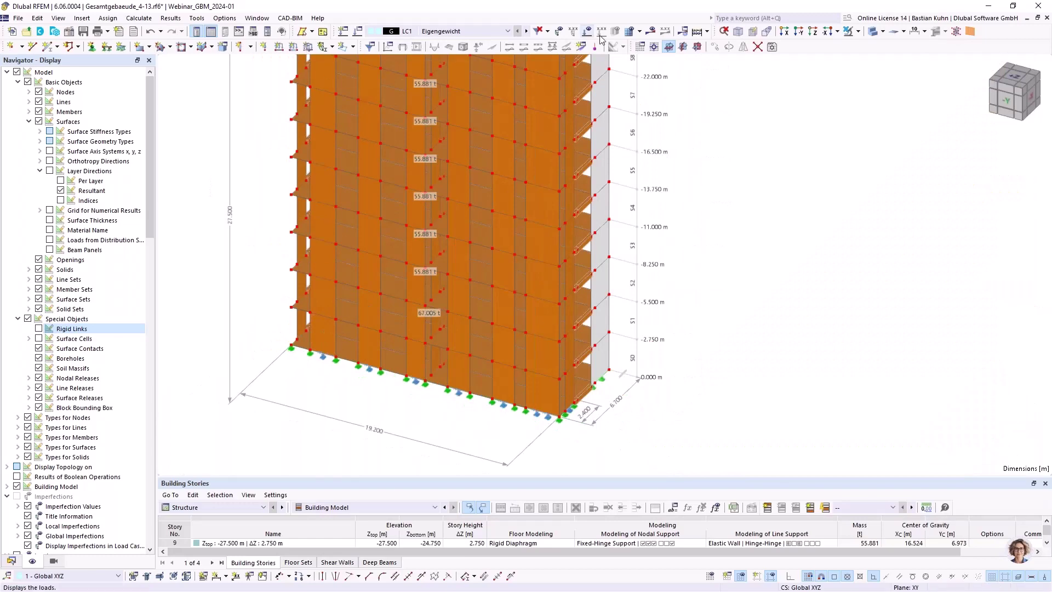
{"action": "left_click", "coordinate": [650, 31]}
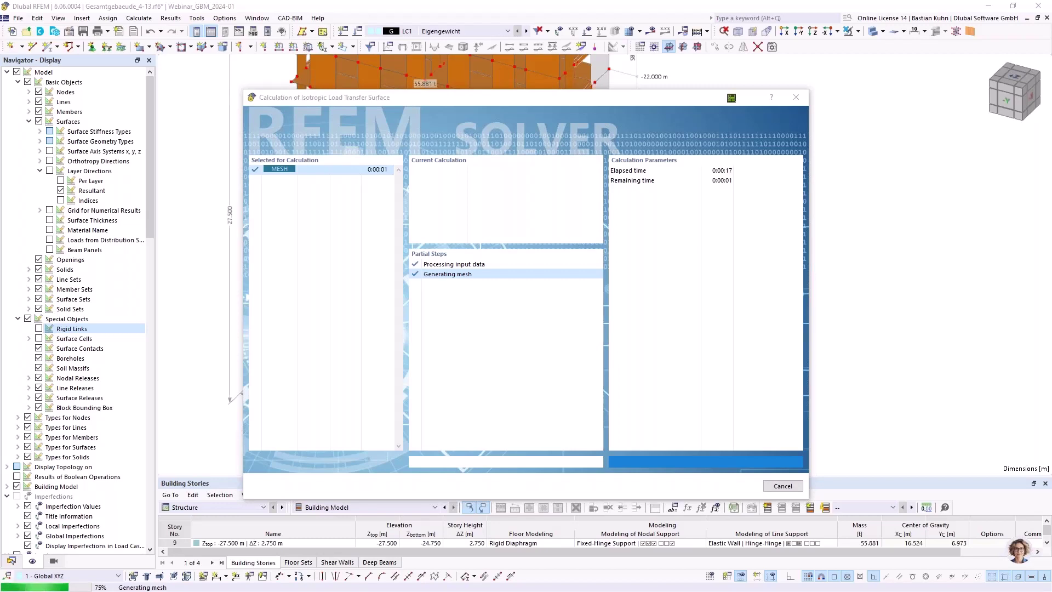
{"action": "left_click_drag", "start_coordinate": [510, 97], "coordinate": [616, 93]}
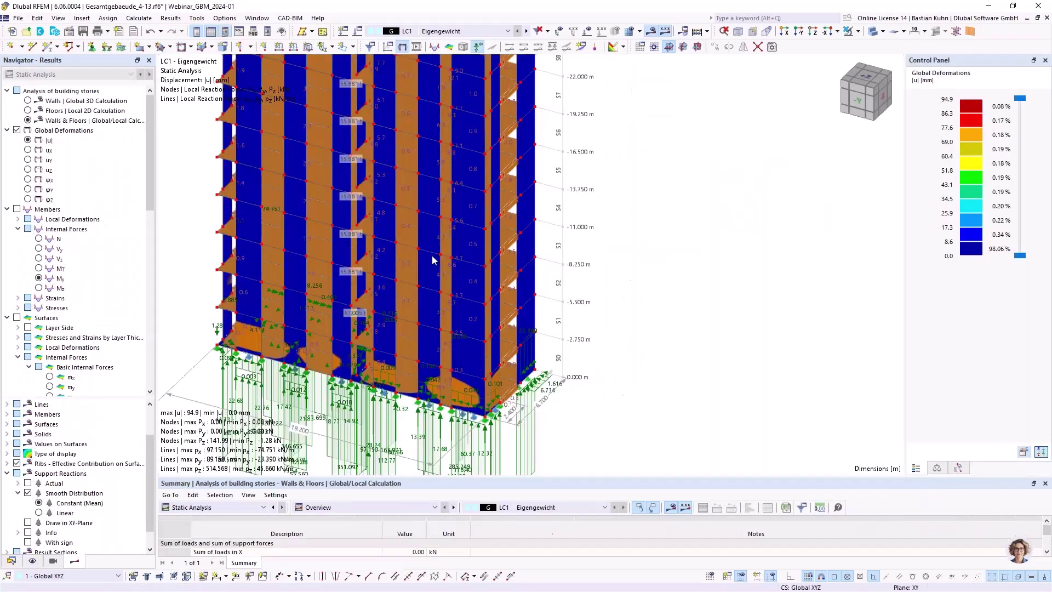
{"action": "scroll", "coordinate": [195, 242], "scroll_direction": "down", "scroll_amount": 5}
{"action": "middle_click_drag", "start_coordinate": [282, 285], "coordinate": [466, 330]}
{"action": "scroll", "coordinate": [465, 330], "scroll_direction": "up", "scroll_amount": 1}
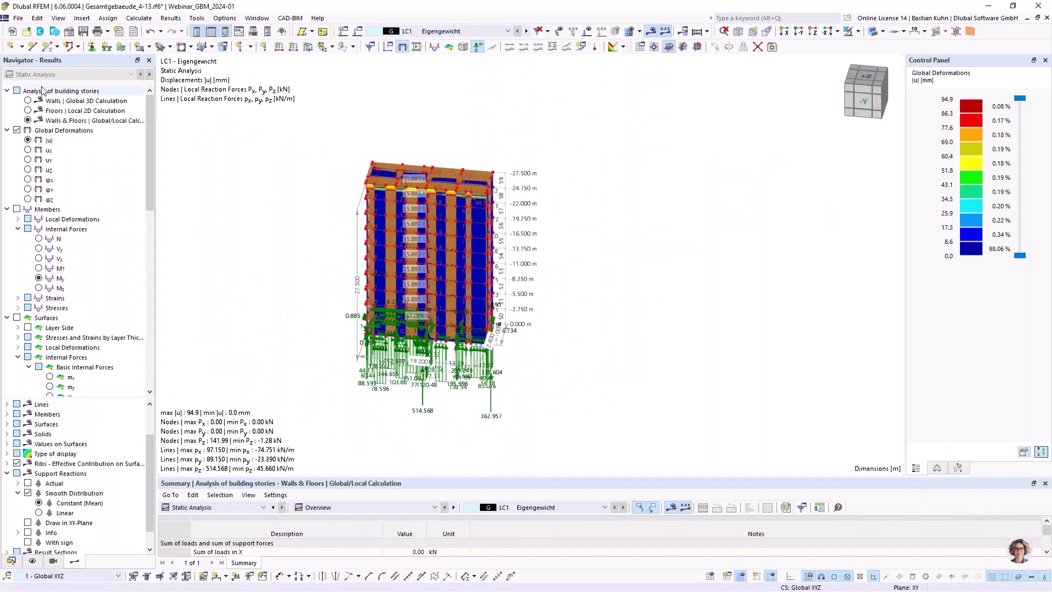
Examine the building stories result categories and the global/local support reactions along the building's base from both long sides
{"action": "left_click", "coordinate": [7, 91]}
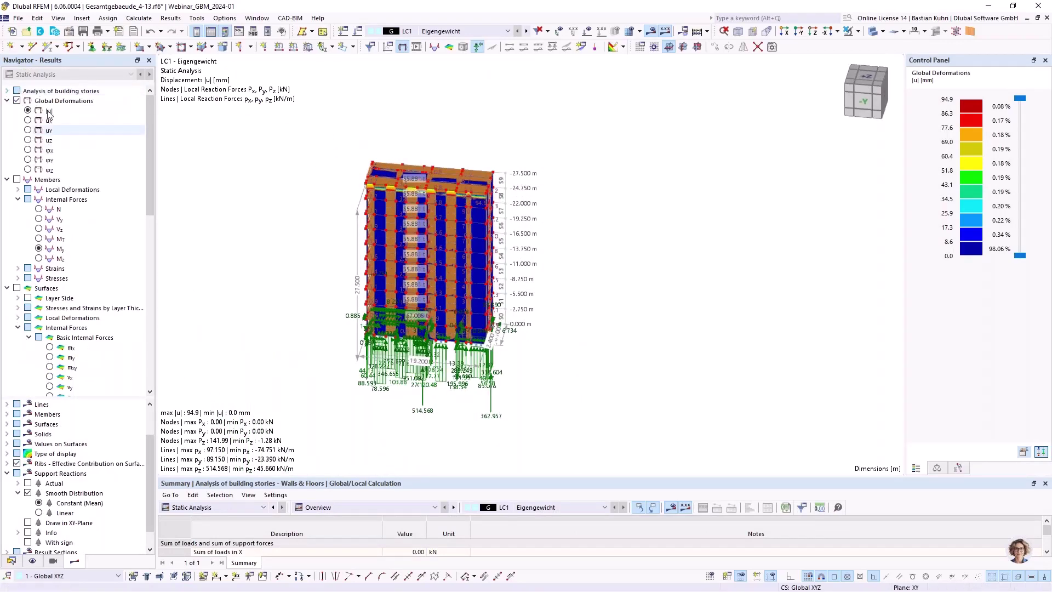
{"action": "left_click", "coordinate": [7, 91]}
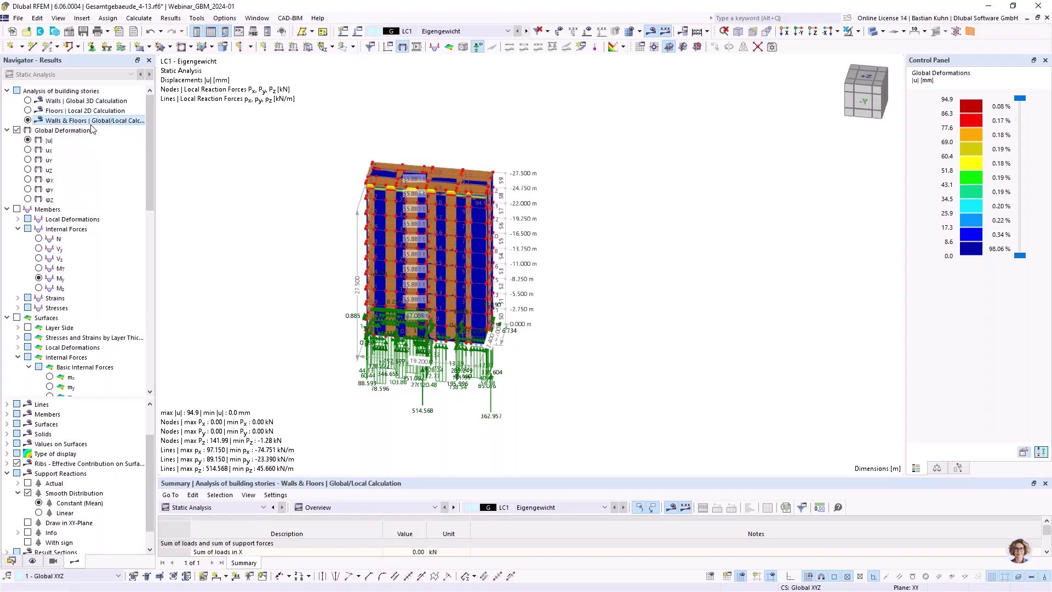
{"action": "mouse_move", "coordinate": [401, 251]}
{"action": "middle_mouse_down"}
{"action": "mouse_move", "coordinate": [482, 255]}
{"action": "mouse_move", "coordinate": [386, 259]}
{"action": "middle_mouse_up"}
{"action": "scroll", "coordinate": [385, 260], "scroll_direction": "up", "scroll_amount": 1}
{"action": "scroll", "coordinate": [611, 422], "scroll_direction": "up", "scroll_amount": 3}
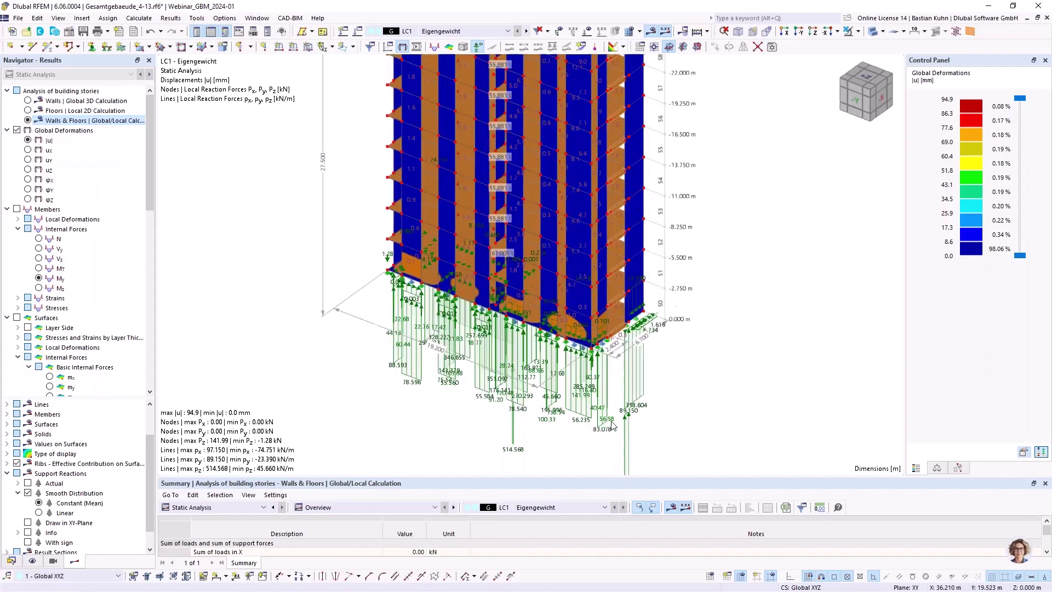
{"action": "scroll", "coordinate": [611, 425], "scroll_direction": "up", "scroll_amount": 1}
{"action": "scroll", "coordinate": [424, 333], "scroll_direction": "down", "scroll_amount": 2}
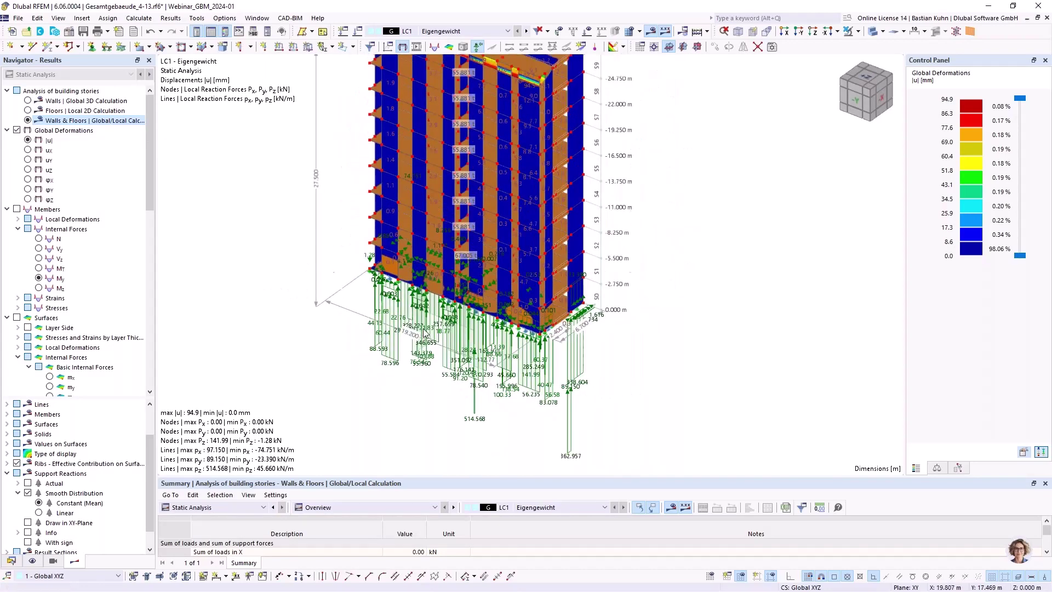
{"action": "middle_click_drag", "start_coordinate": [393, 312], "coordinate": [751, 308], "text": "ctrl"}
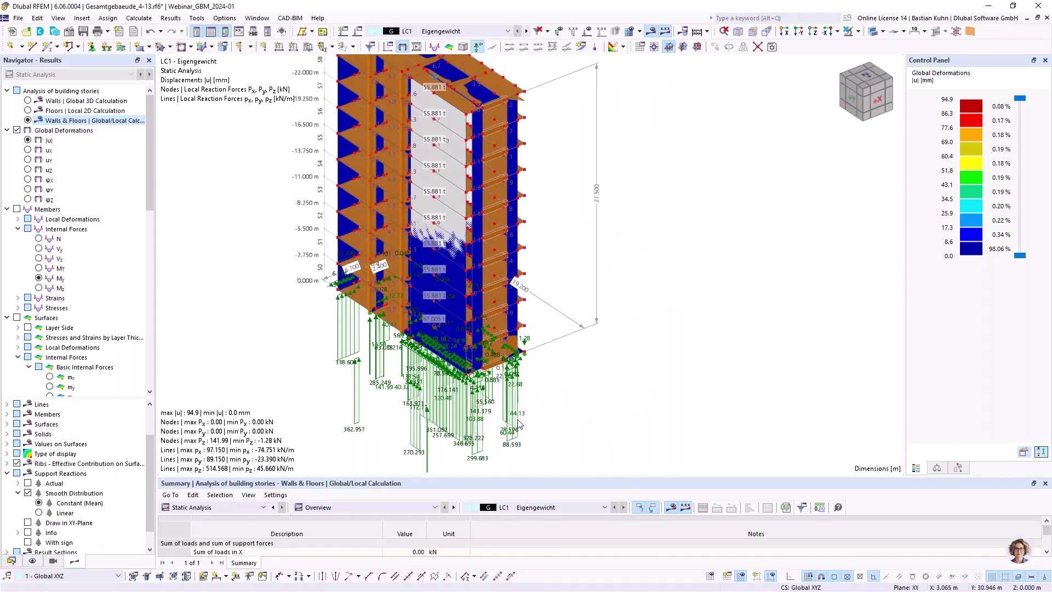
{"action": "scroll", "coordinate": [520, 424], "scroll_direction": "up", "scroll_amount": 1}
{"action": "middle_click_drag", "start_coordinate": [494, 433], "coordinate": [636, 350]}
{"action": "scroll", "coordinate": [540, 391], "scroll_direction": "up", "scroll_amount": 1}
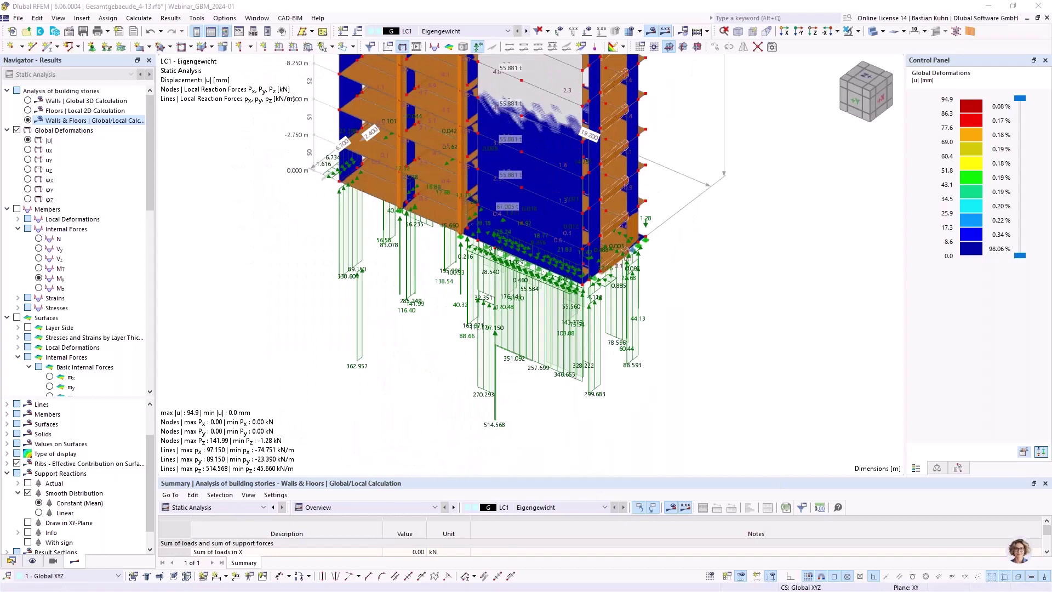
Compare the support reactions with the captured reaction force screenshot in the Snagit Editor and move that window away
{"action": "left_click_drag", "start_coordinate": [1051, 93], "coordinate": [677, 97]}
{"action": "scroll", "coordinate": [739, 315], "scroll_direction": "down", "scroll_amount": 4}
{"action": "scroll", "coordinate": [743, 321], "scroll_direction": "down", "scroll_amount": 3}
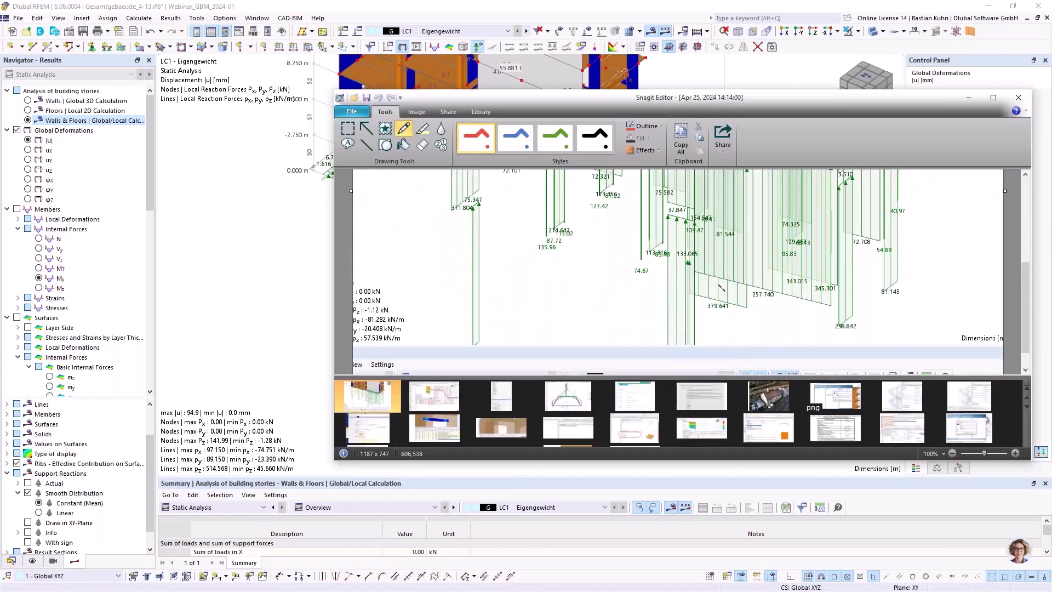
{"action": "left_click_drag", "start_coordinate": [783, 102], "coordinate": [1051, 115]}
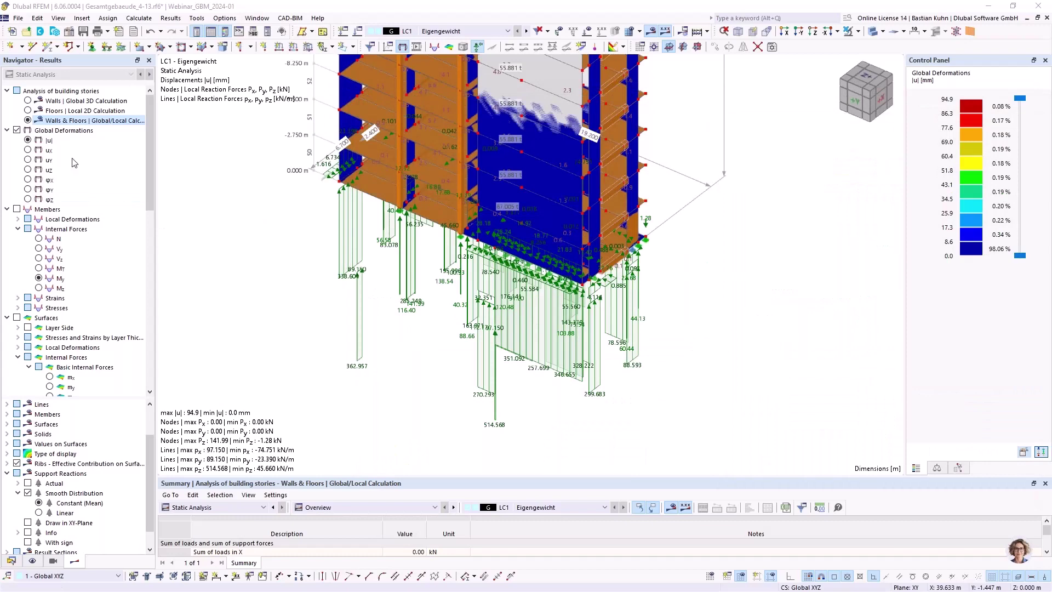
Display the Floors | Local 2D Calculation deformations with the building model rendered transparent
{"action": "left_click", "coordinate": [27, 111]}
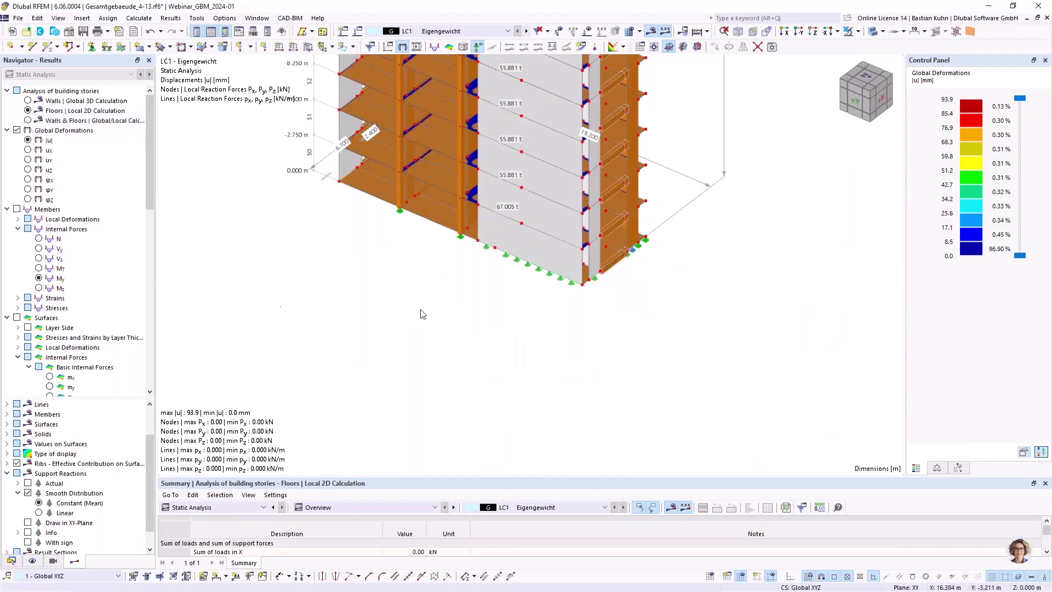
{"action": "scroll", "coordinate": [456, 308], "scroll_direction": "down", "scroll_amount": 3}
{"action": "middle_click_drag", "start_coordinate": [472, 307], "coordinate": [558, 406]}
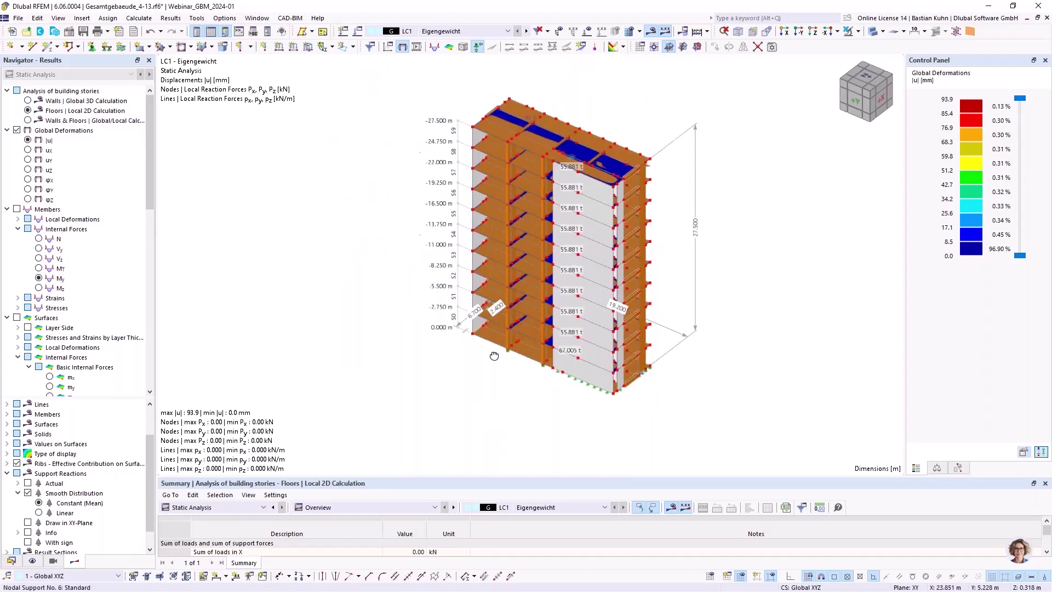
{"action": "middle_click_drag", "start_coordinate": [493, 354], "coordinate": [317, 348], "text": "ctrl"}
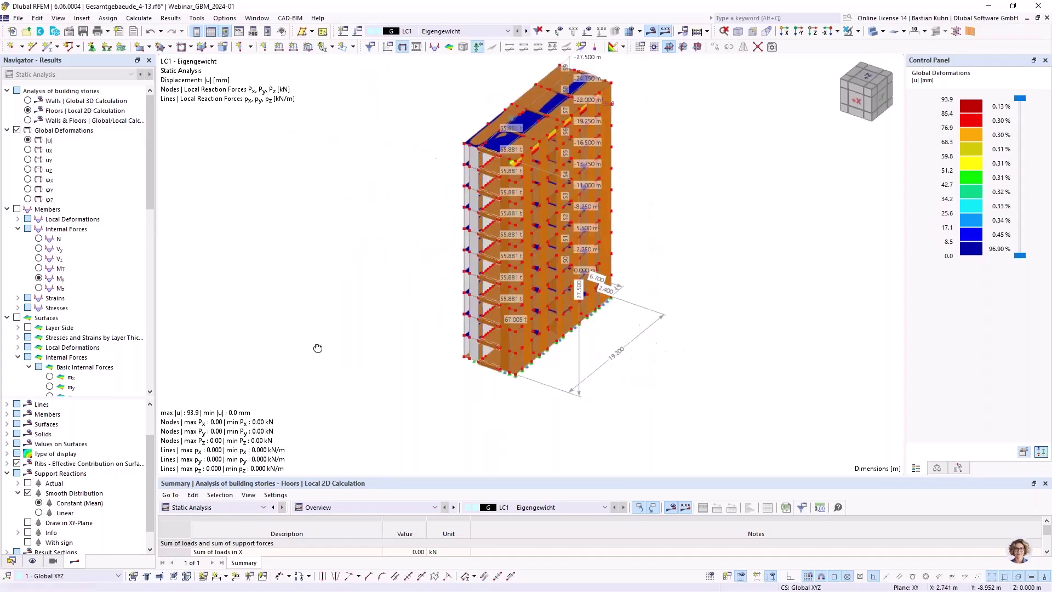
{"action": "left_click", "coordinate": [872, 32]}
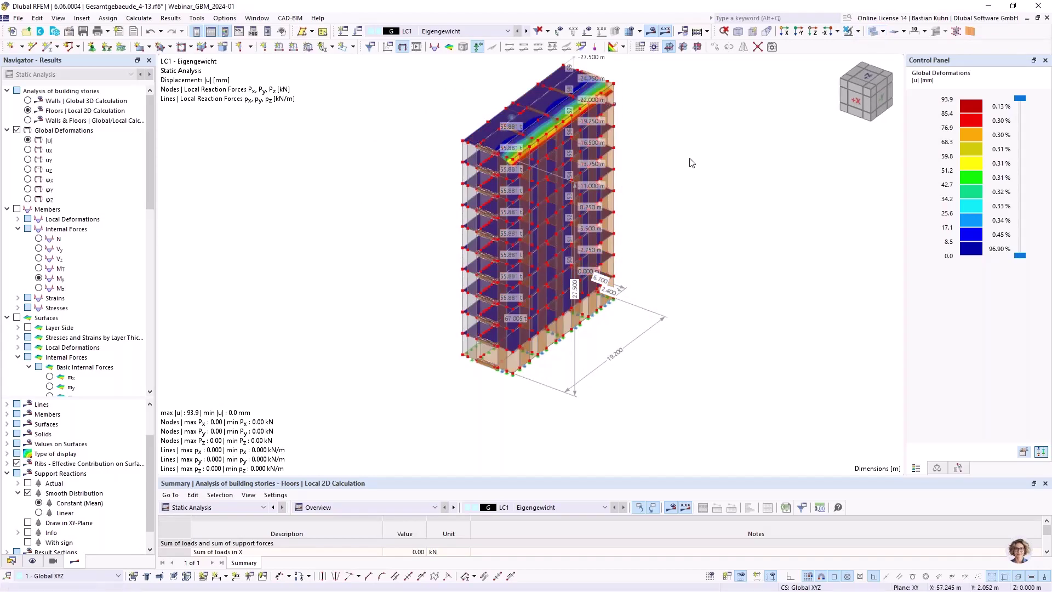
{"action": "middle_click_drag", "start_coordinate": [692, 162], "coordinate": [436, 234]}
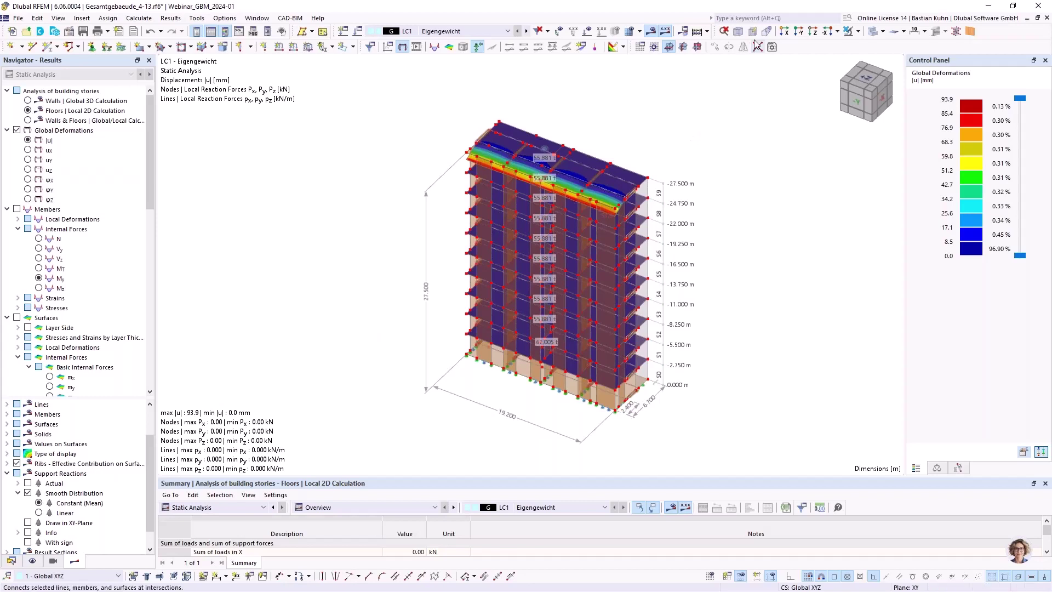
Check the LC1 loads on the building with the results hidden, and return to the floor deformations in wireframe display
{"action": "left_click", "coordinate": [859, 31]}
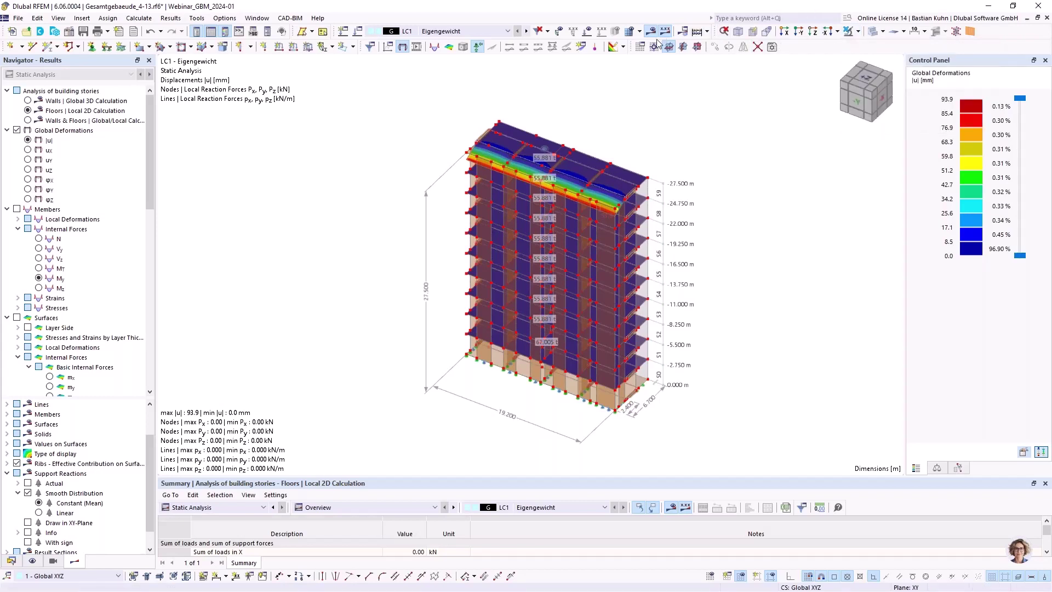
{"action": "scroll", "coordinate": [599, 207], "scroll_direction": "up", "scroll_amount": 2}
{"action": "middle_click_drag", "start_coordinate": [571, 201], "coordinate": [541, 169]}
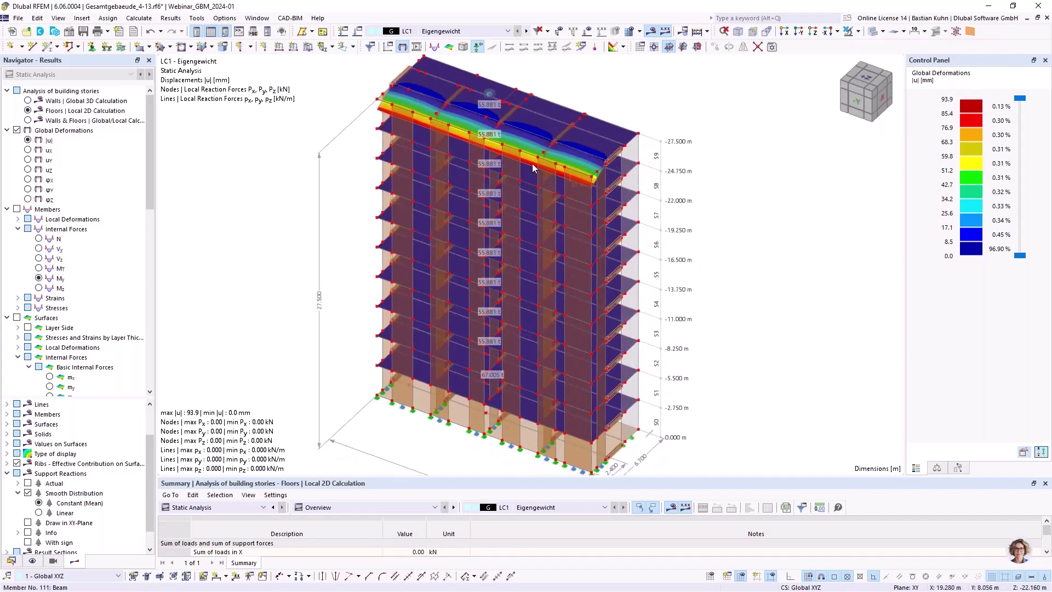
{"action": "left_click", "coordinate": [587, 31]}
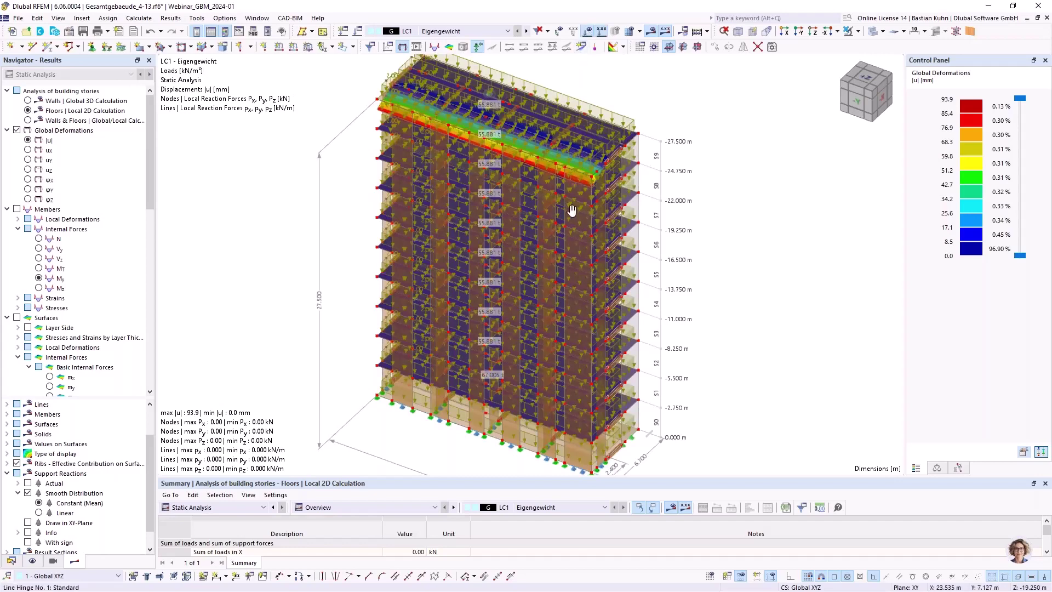
{"action": "middle_click_drag", "start_coordinate": [572, 210], "coordinate": [614, 121]}
{"action": "left_click", "coordinate": [652, 32]}
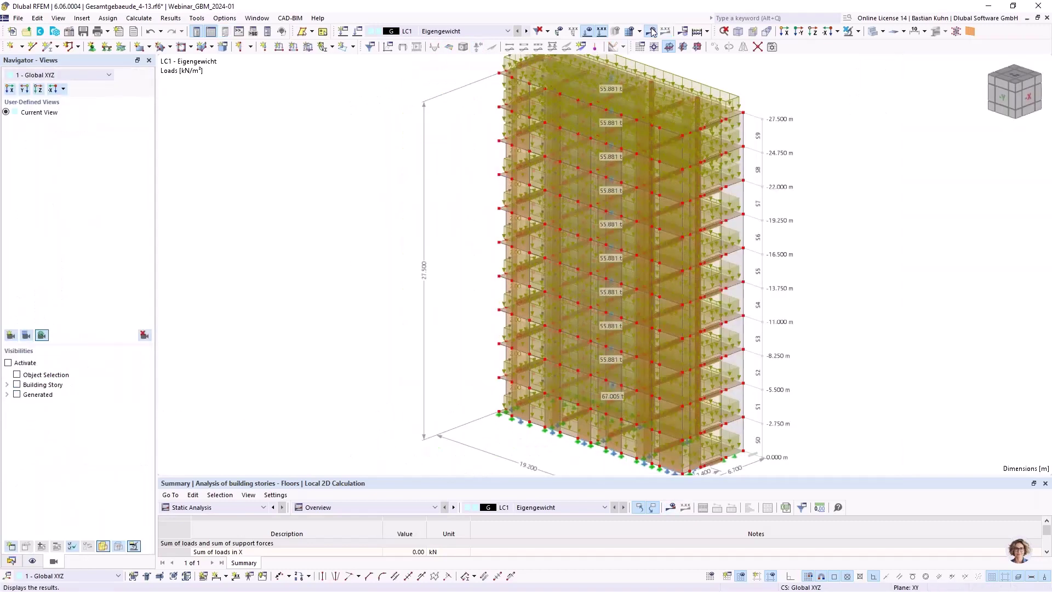
{"action": "left_click", "coordinate": [651, 32]}
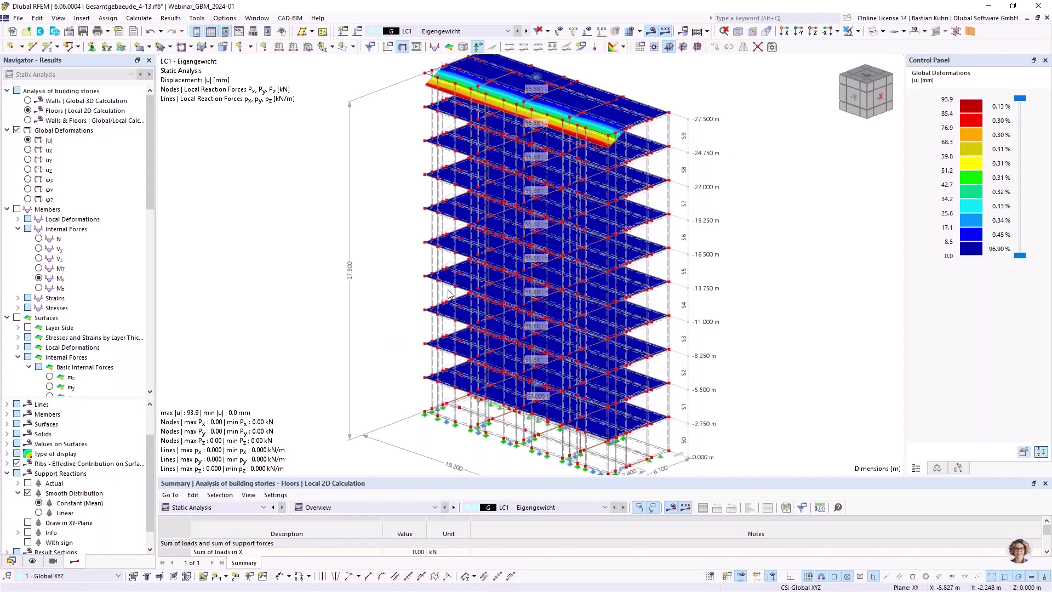
Examine the local 2D deformations of the floor slabs, comparing the top floor's front edge with the stories below
{"action": "middle_click_drag", "start_coordinate": [449, 294], "coordinate": [430, 351]}
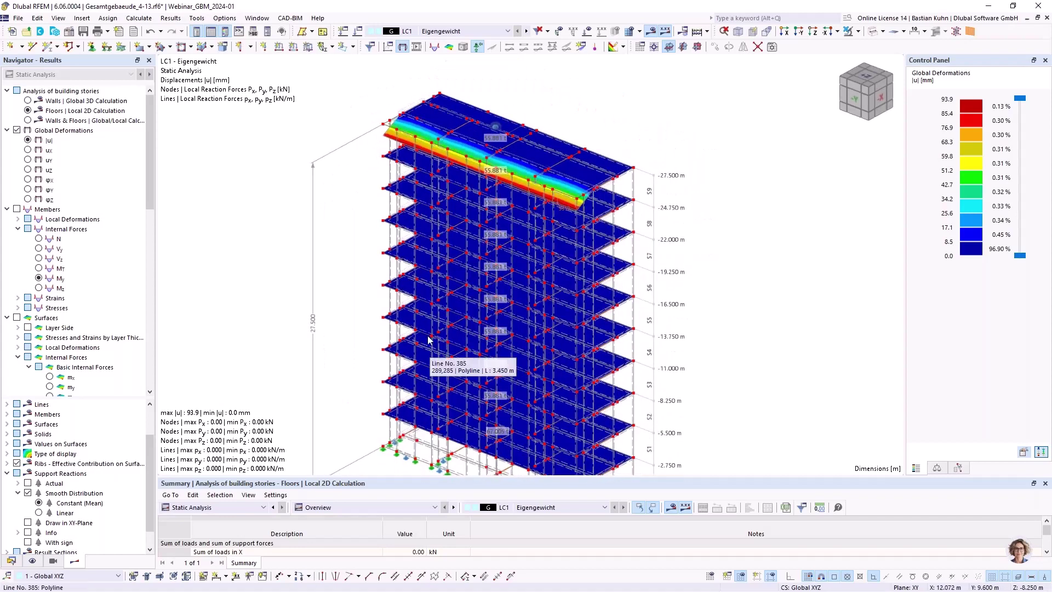
{"action": "scroll", "coordinate": [429, 339], "scroll_direction": "down", "scroll_amount": 3}
{"action": "scroll", "coordinate": [456, 286], "scroll_direction": "down", "scroll_amount": 1}
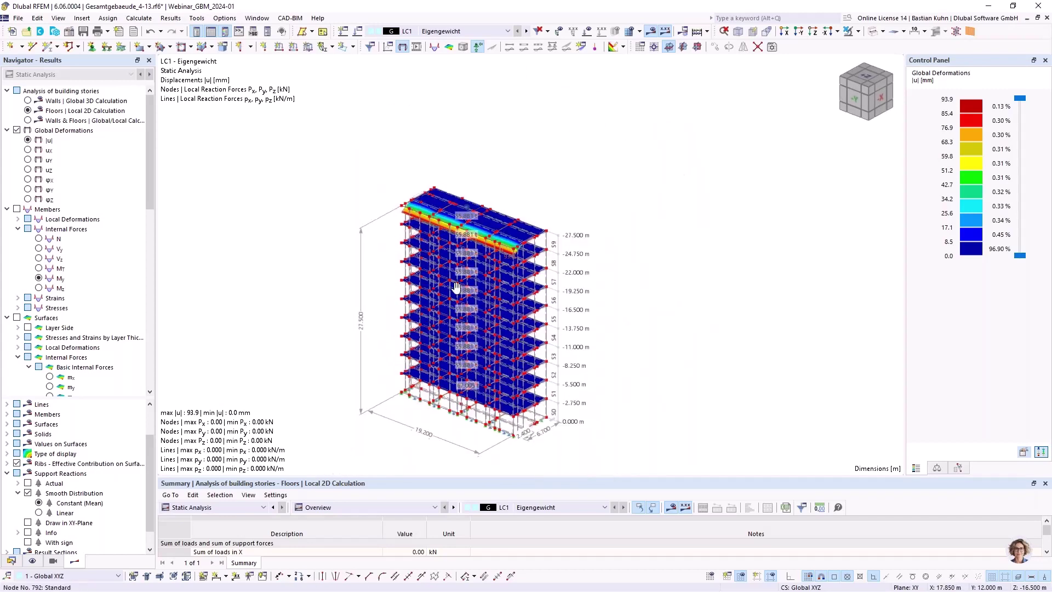
{"action": "middle_click_drag", "start_coordinate": [456, 287], "coordinate": [510, 274]}
{"action": "scroll", "coordinate": [500, 213], "scroll_direction": "up", "scroll_amount": 1}
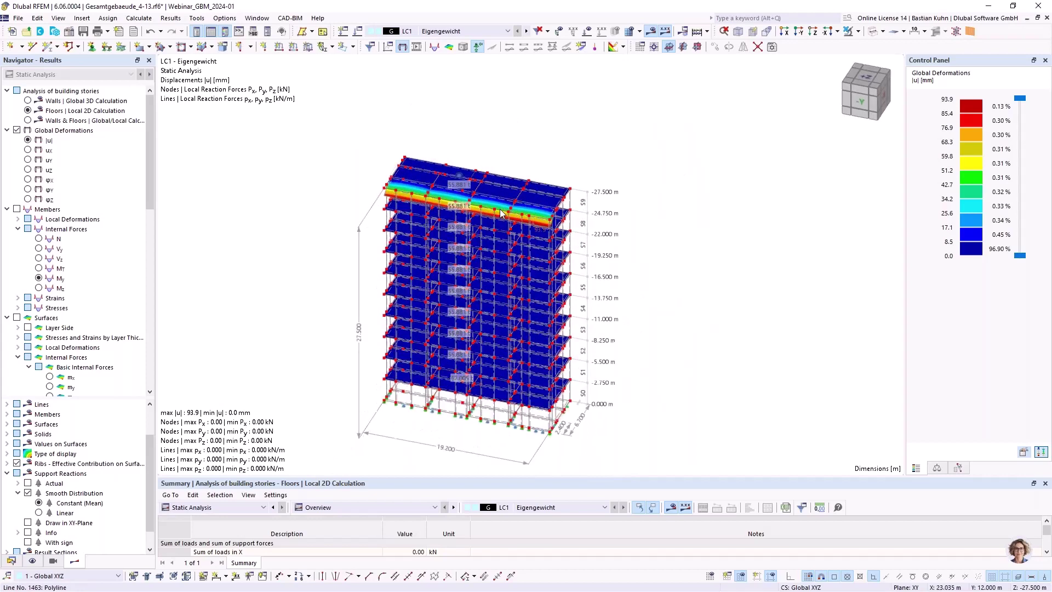
{"action": "scroll", "coordinate": [500, 213], "scroll_direction": "up", "scroll_amount": 2}
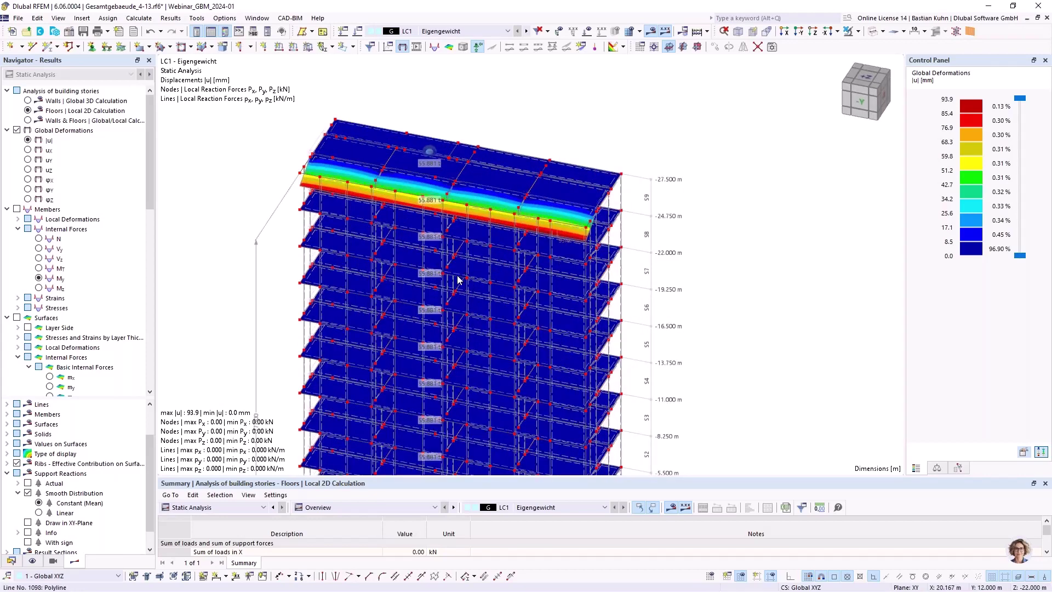
{"action": "scroll", "coordinate": [183, 175], "scroll_direction": "down", "scroll_amount": 1}
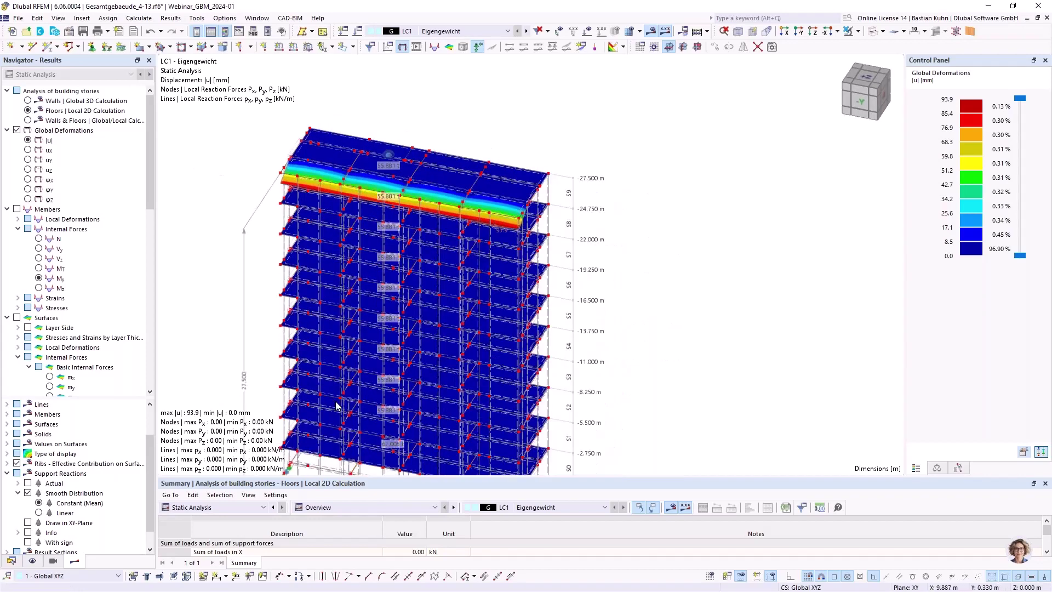
{"action": "scroll", "coordinate": [337, 406], "scroll_direction": "down", "scroll_amount": 1}
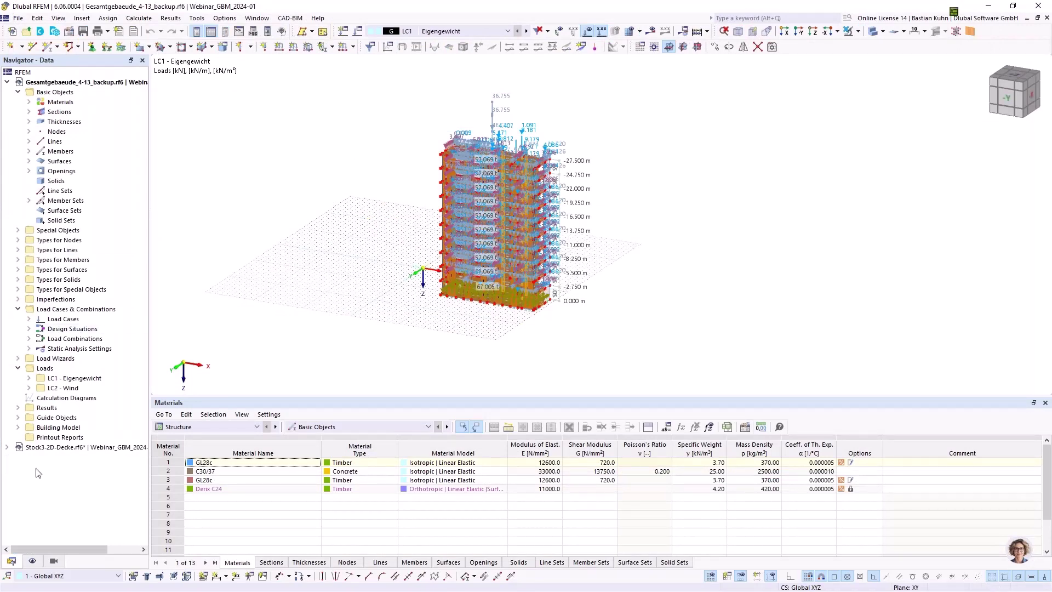
Display the LC1 Floors | Local 2D Calculation results with global deformations, the loads hidden and the model rendered transparent
{"action": "left_click", "coordinate": [654, 34]}
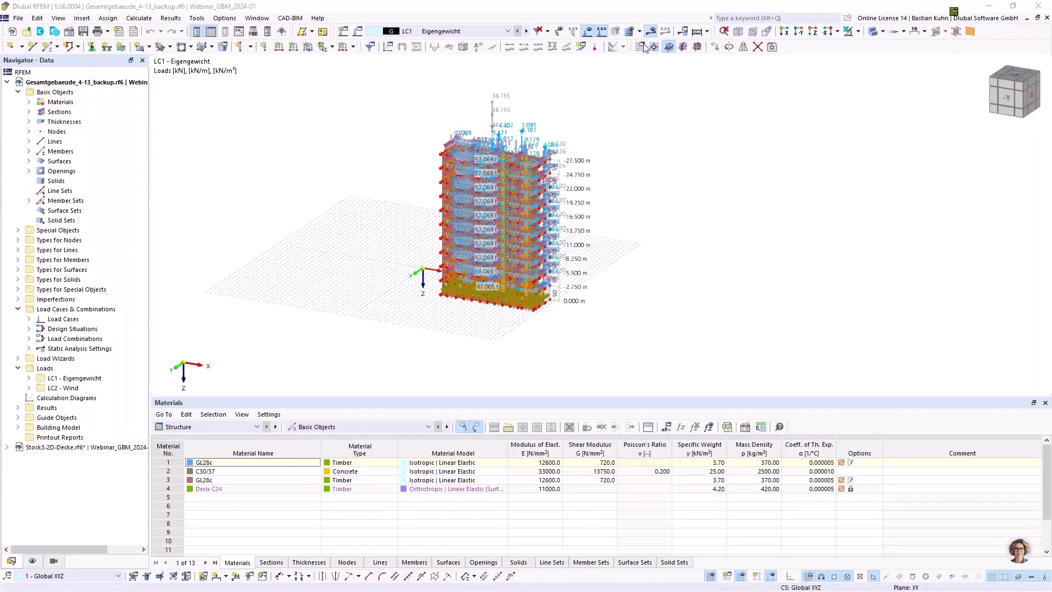
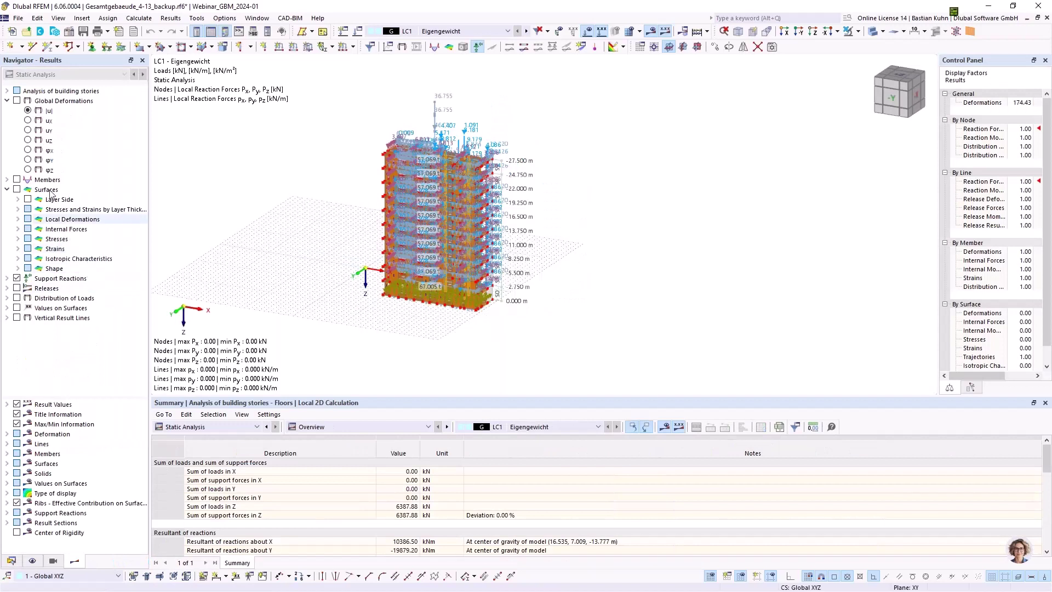
{"action": "left_click", "coordinate": [17, 101]}
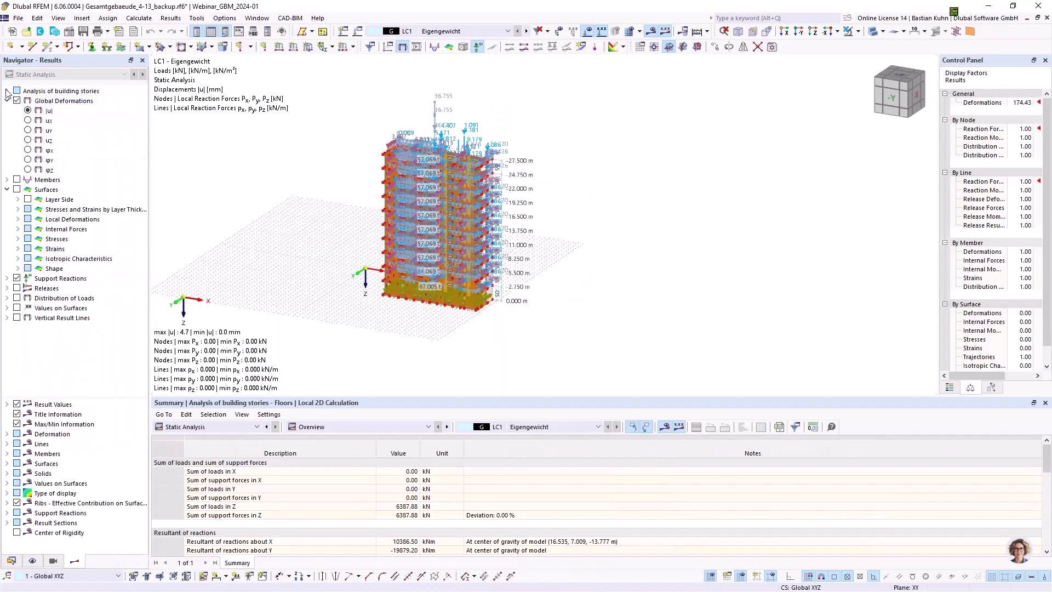
{"action": "left_click", "coordinate": [7, 91]}
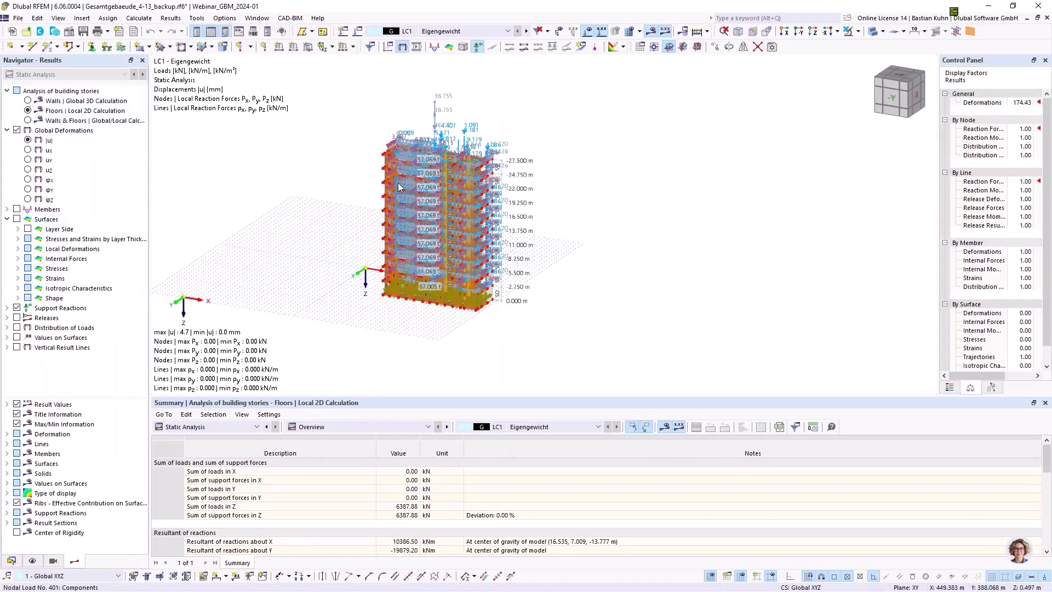
{"action": "middle_click_drag", "start_coordinate": [398, 186], "coordinate": [208, 201], "text": "ctrl"}
{"action": "left_click", "coordinate": [588, 31]}
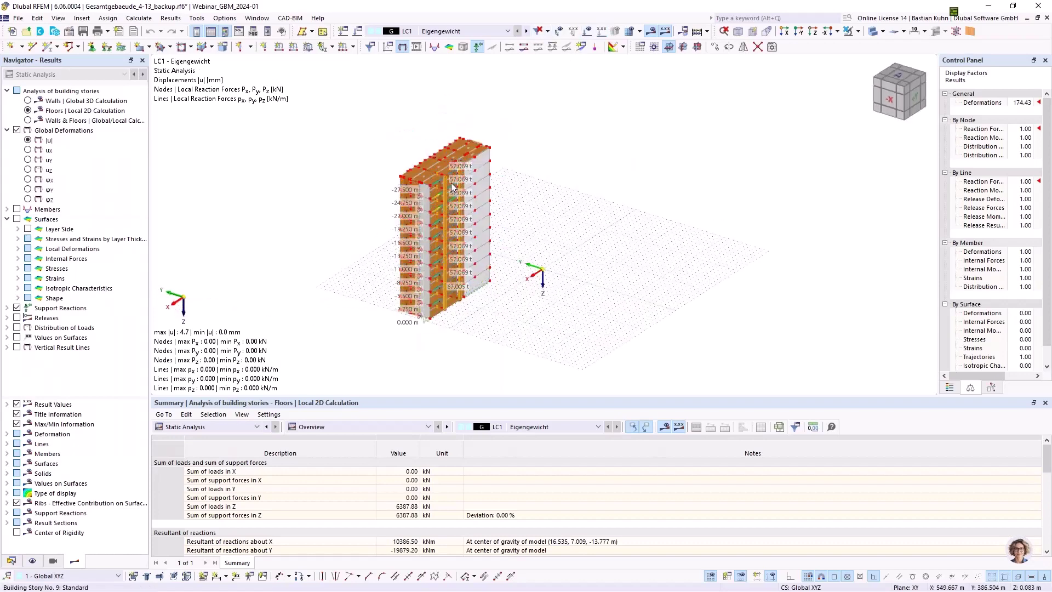
{"action": "scroll", "coordinate": [453, 186], "scroll_direction": "up", "scroll_amount": 3}
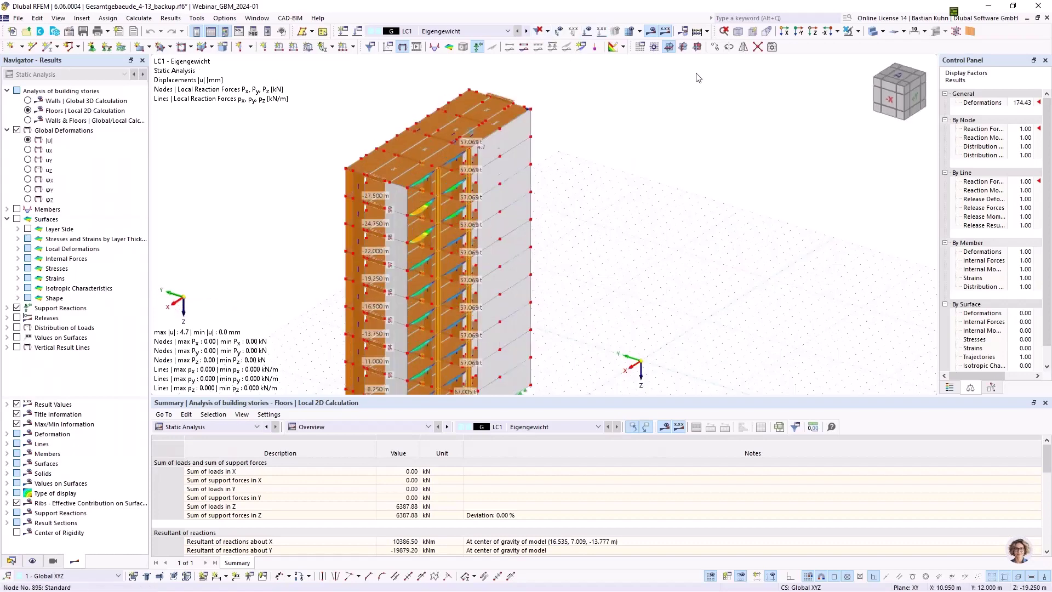
{"action": "left_click", "coordinate": [873, 31]}
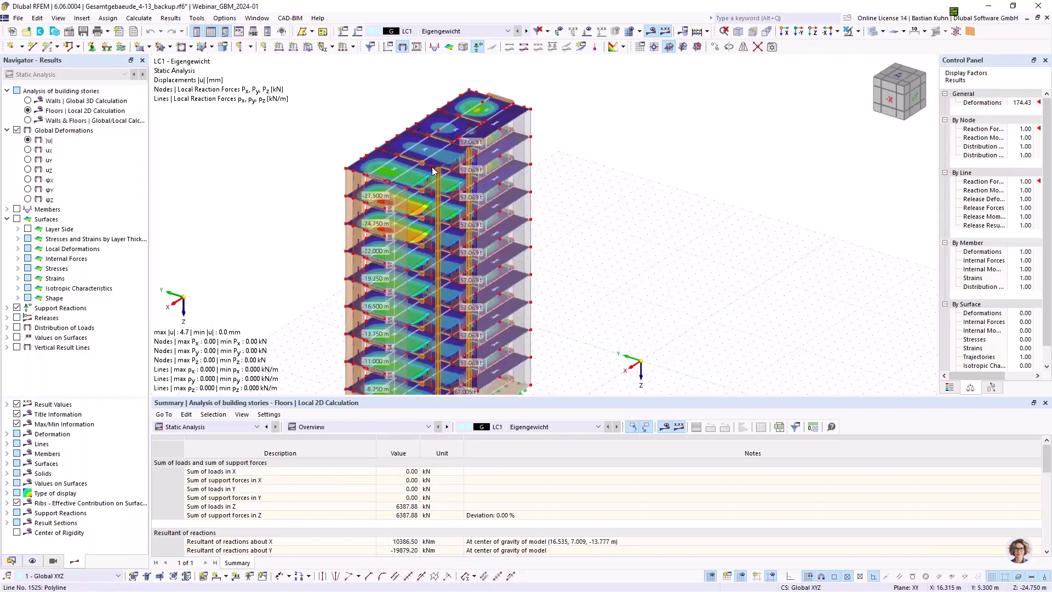
Examine the floor slab deformations of the upper stories from several angles, comparing the top floor with the stories below
{"action": "middle_click_drag", "start_coordinate": [432, 171], "coordinate": [470, 168], "text": "ctrl"}
{"action": "scroll", "coordinate": [470, 169], "scroll_direction": "up", "scroll_amount": 3}
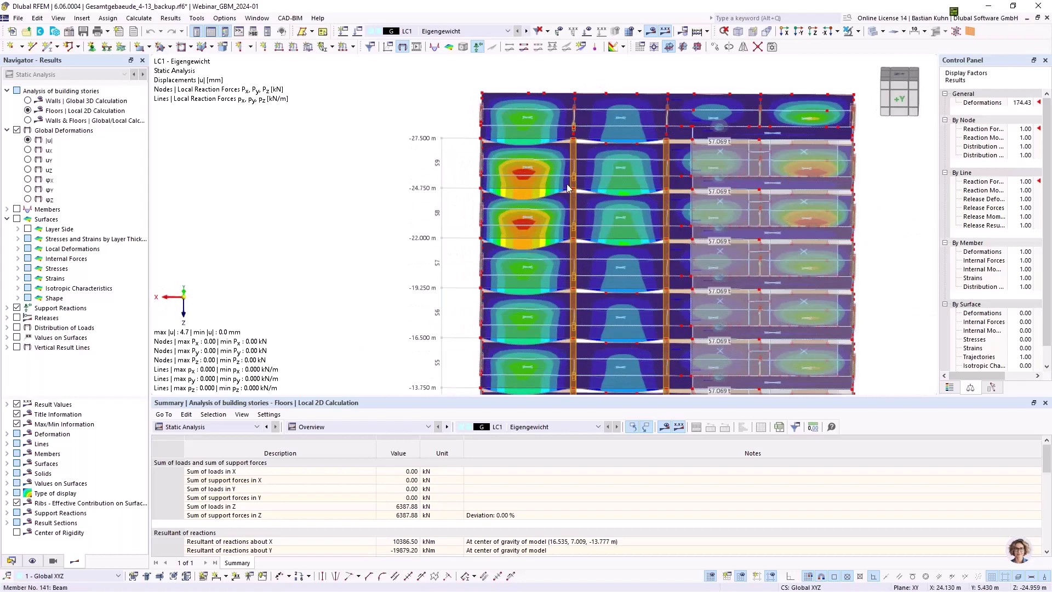
{"action": "middle_click_drag", "start_coordinate": [573, 196], "coordinate": [475, 167]}
{"action": "scroll", "coordinate": [476, 167], "scroll_direction": "up", "scroll_amount": 3}
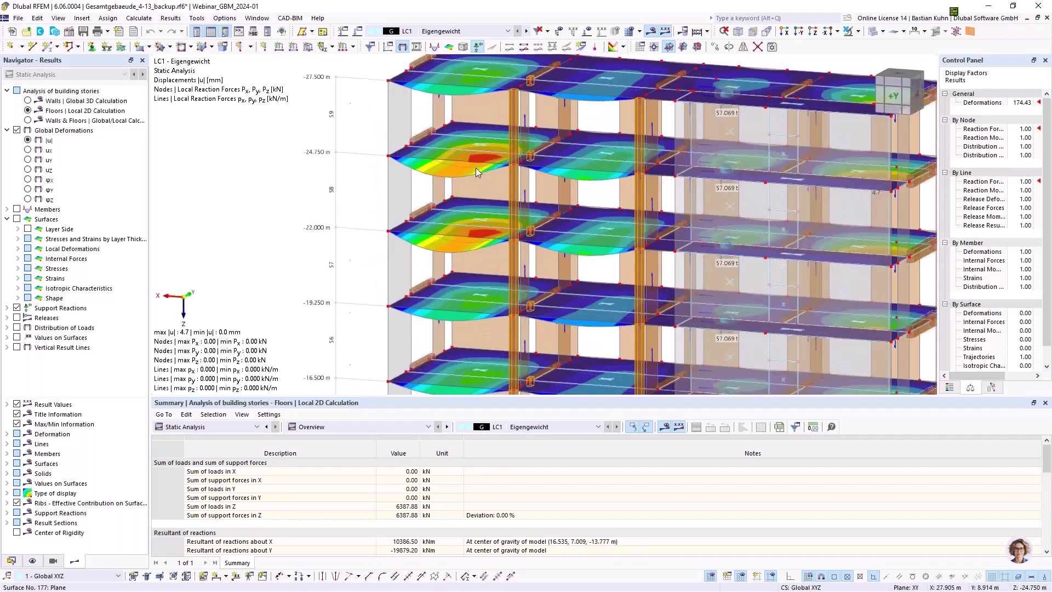
{"action": "scroll", "coordinate": [667, 177], "scroll_direction": "down", "scroll_amount": 3}
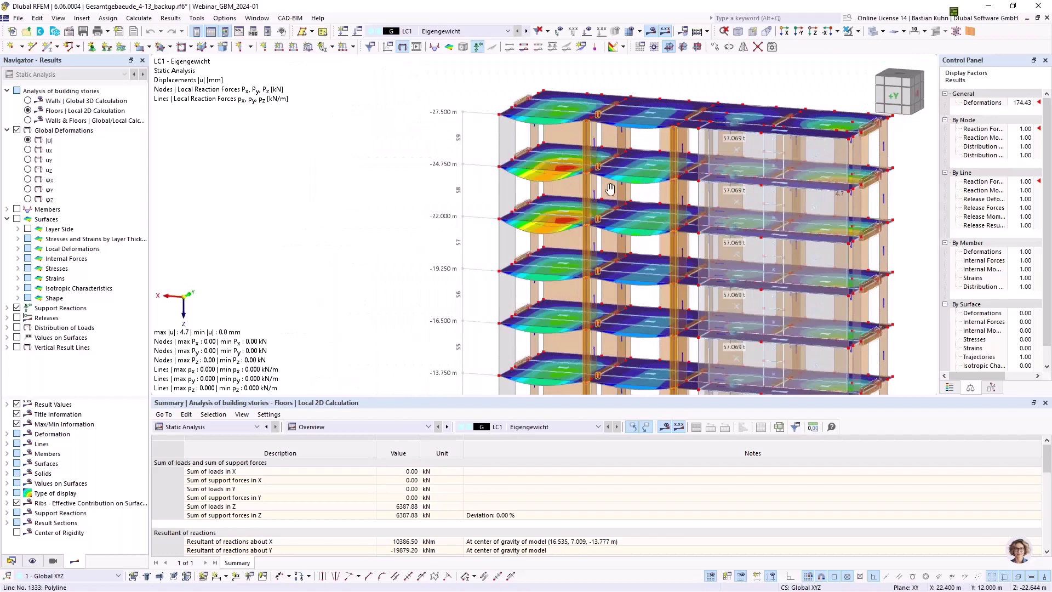
{"action": "middle_click_drag", "start_coordinate": [610, 189], "coordinate": [470, 188]}
{"action": "middle_click_drag", "start_coordinate": [554, 190], "coordinate": [607, 236], "text": "ctrl"}
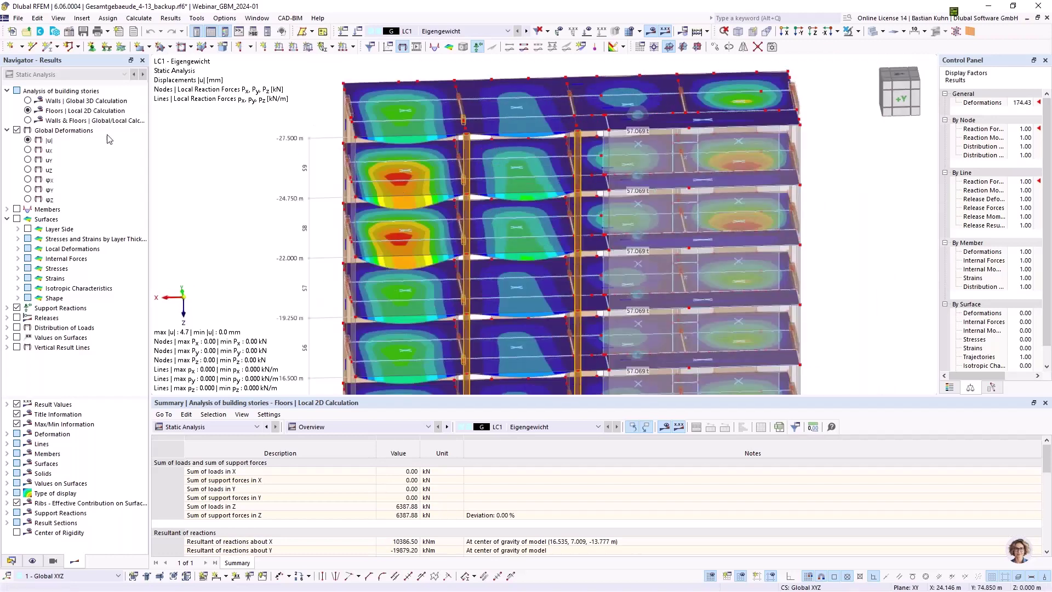
Switch to the Walls | Global 3D Calculation results and inspect the wall deformations
{"action": "left_click", "coordinate": [28, 101]}
{"action": "scroll", "coordinate": [455, 213], "scroll_direction": "down", "scroll_amount": 2}
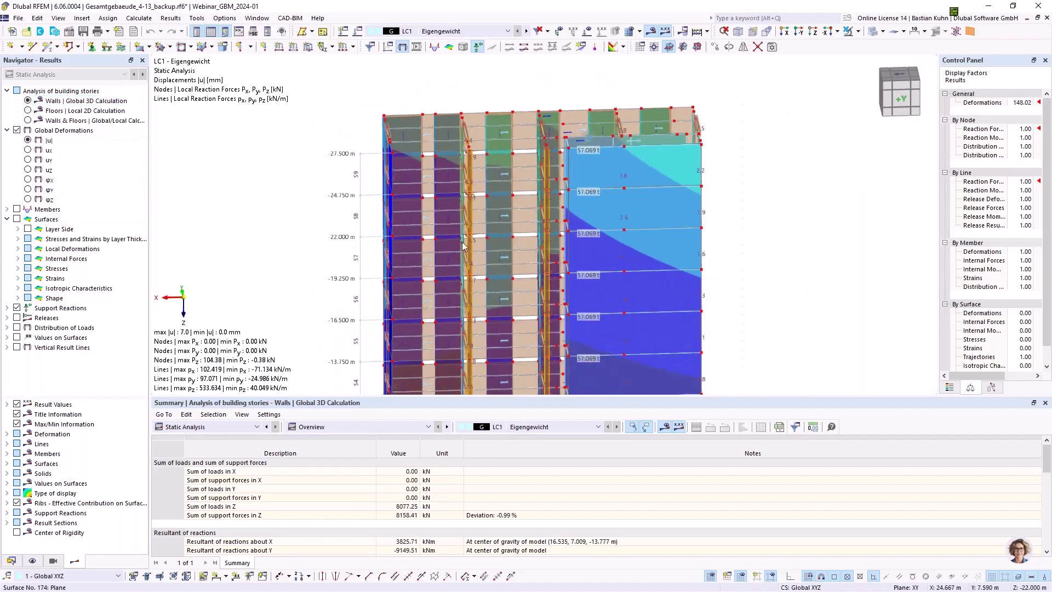
{"action": "middle_click_drag", "start_coordinate": [455, 214], "coordinate": [546, 202], "text": "ctrl"}
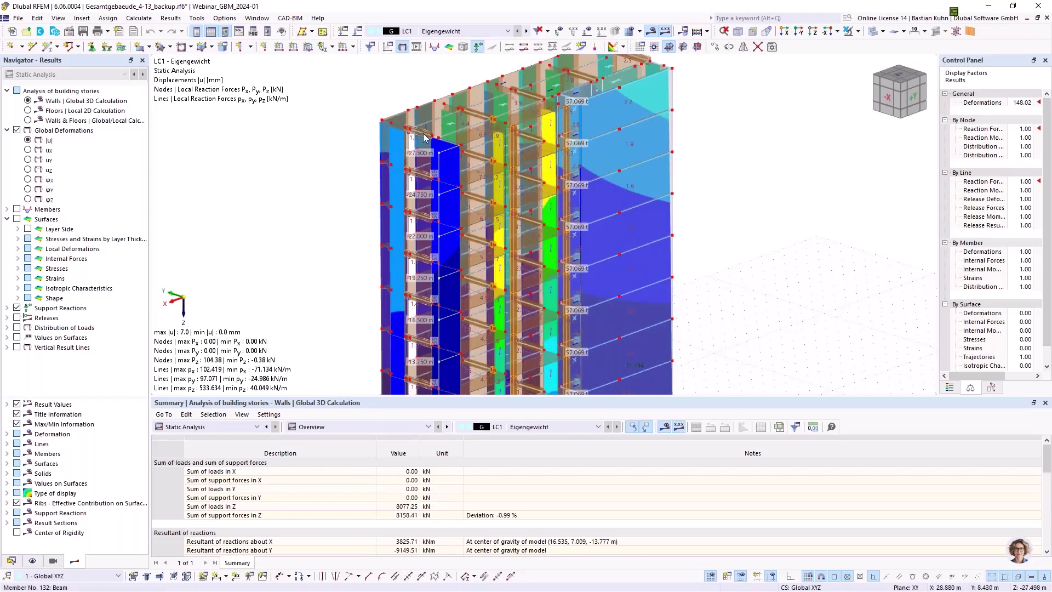
{"action": "scroll", "coordinate": [425, 138], "scroll_direction": "up", "scroll_amount": 2}
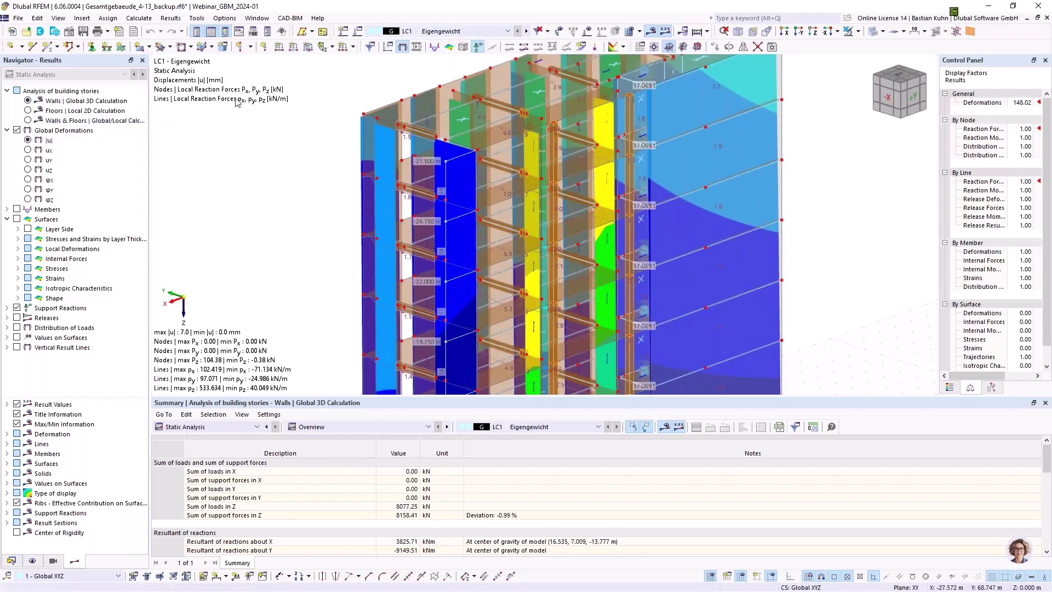
Return to the Floors | Local 2D Calculation results, show the loads, and check the line load at the top floor's edge
{"action": "left_click", "coordinate": [27, 111]}
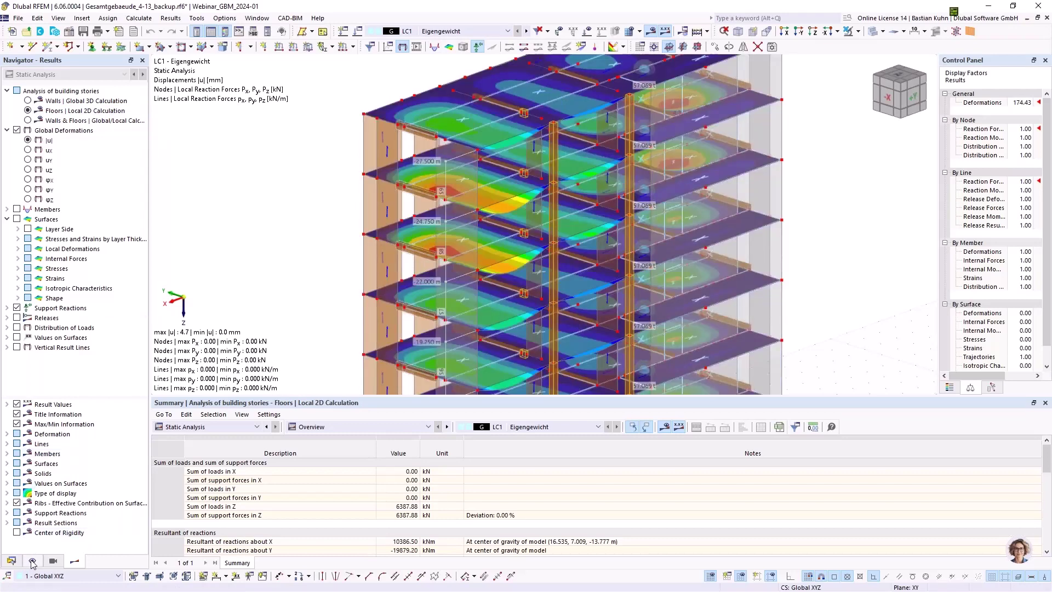
{"action": "left_click", "coordinate": [33, 561]}
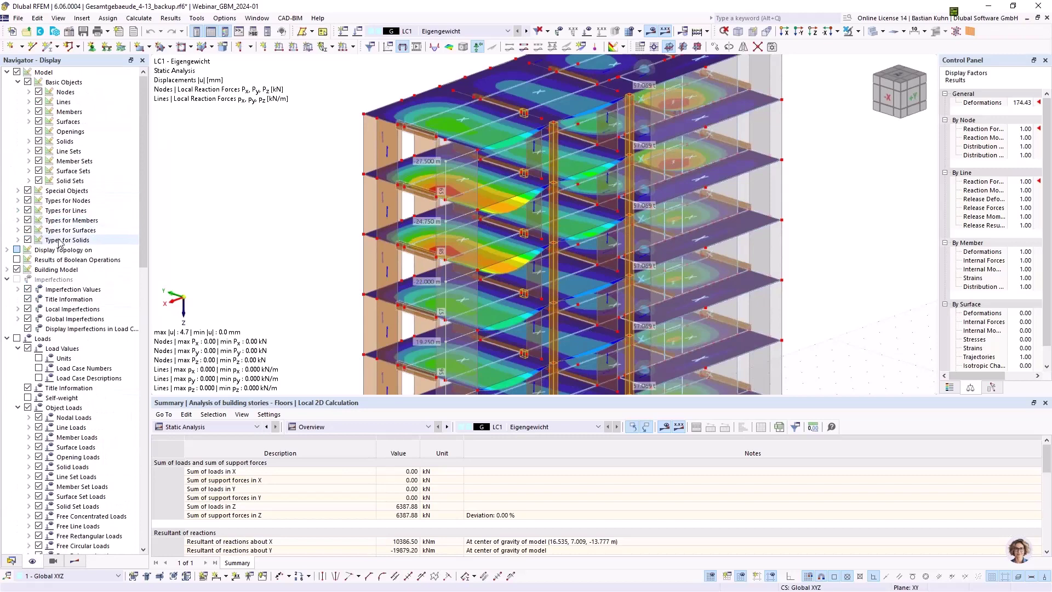
{"action": "left_click", "coordinate": [28, 121]}
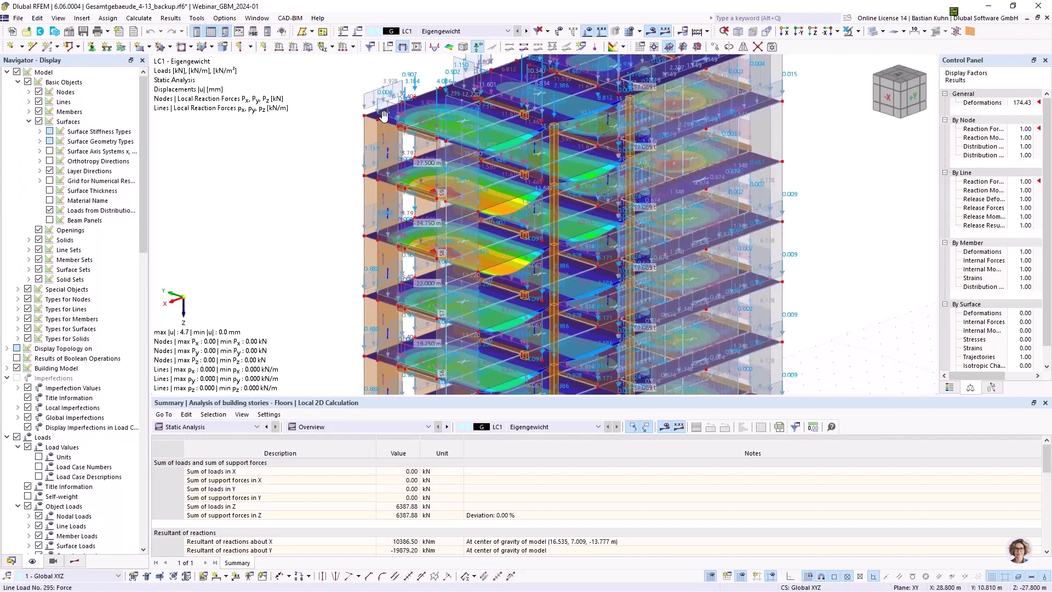
{"action": "scroll", "coordinate": [388, 121], "scroll_direction": "up", "scroll_amount": 5}
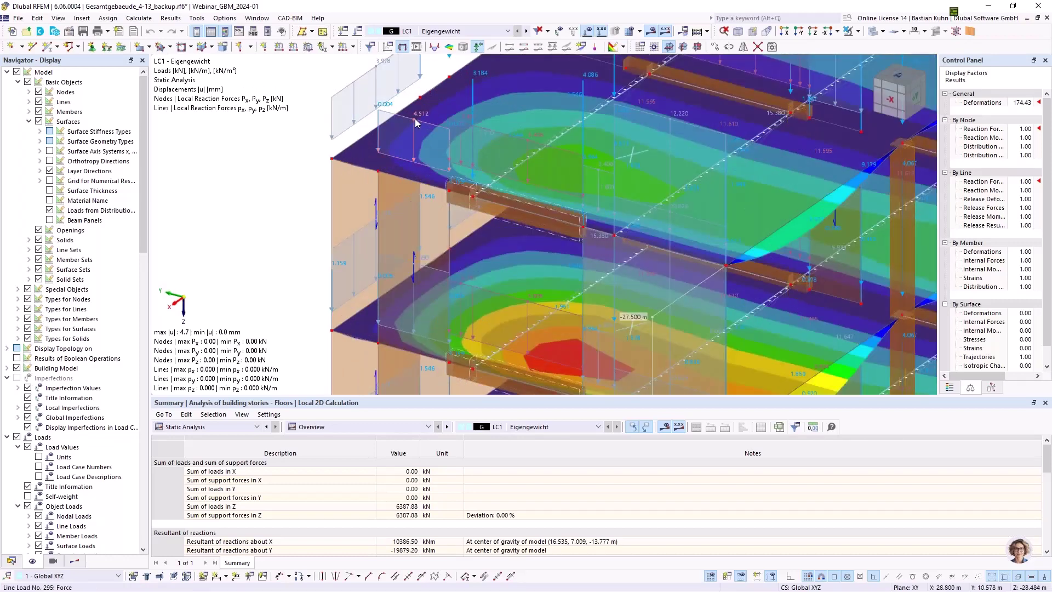
{"action": "mouse_move", "coordinate": [415, 124]}
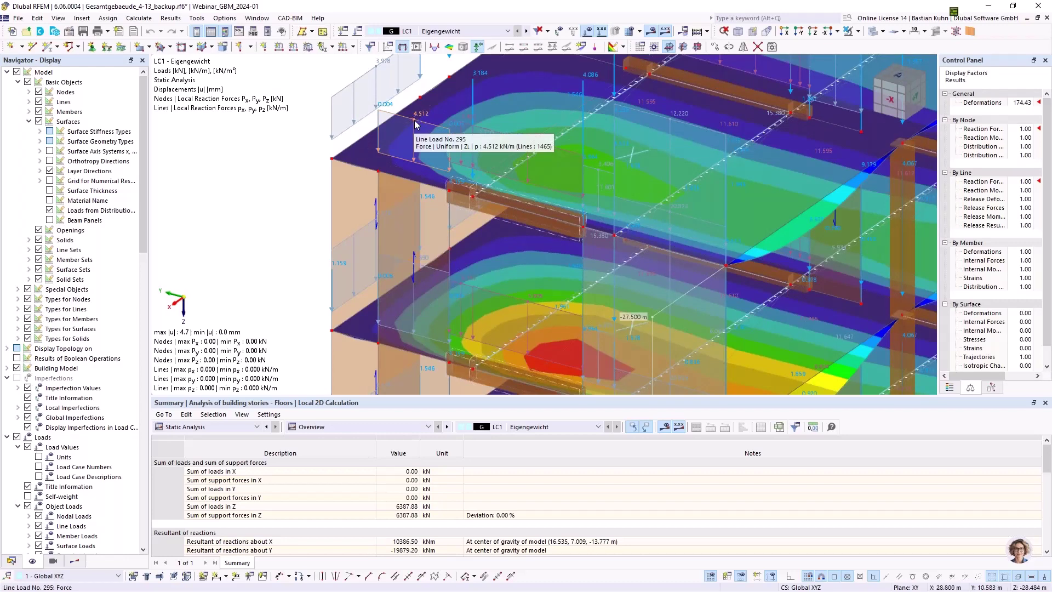
{"action": "scroll", "coordinate": [548, 137], "scroll_direction": "down", "scroll_amount": 6}
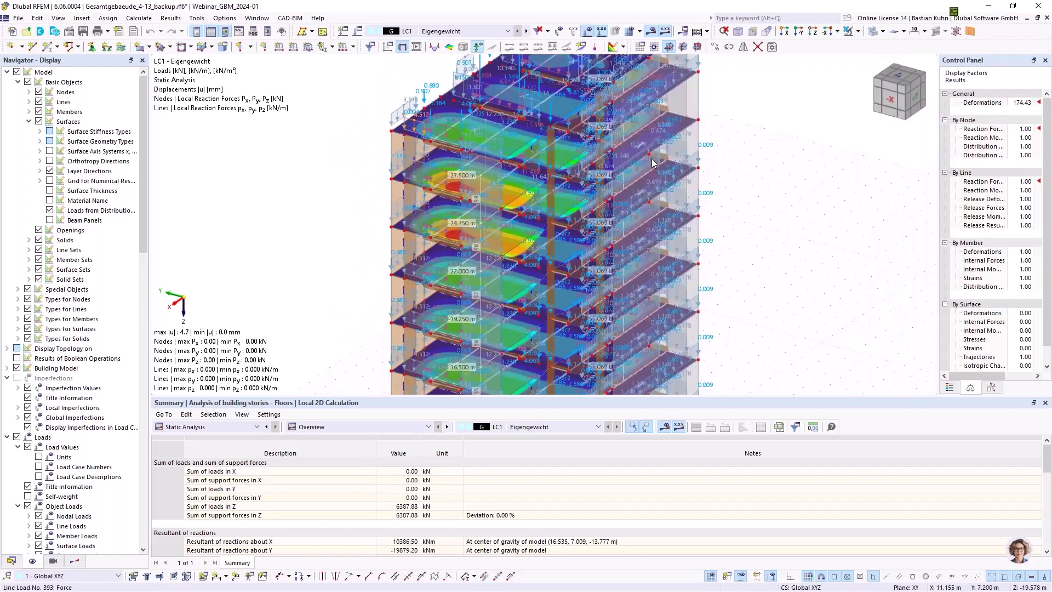
Show the building in the -Y view and hide the loads
{"action": "left_click", "coordinate": [799, 31]}
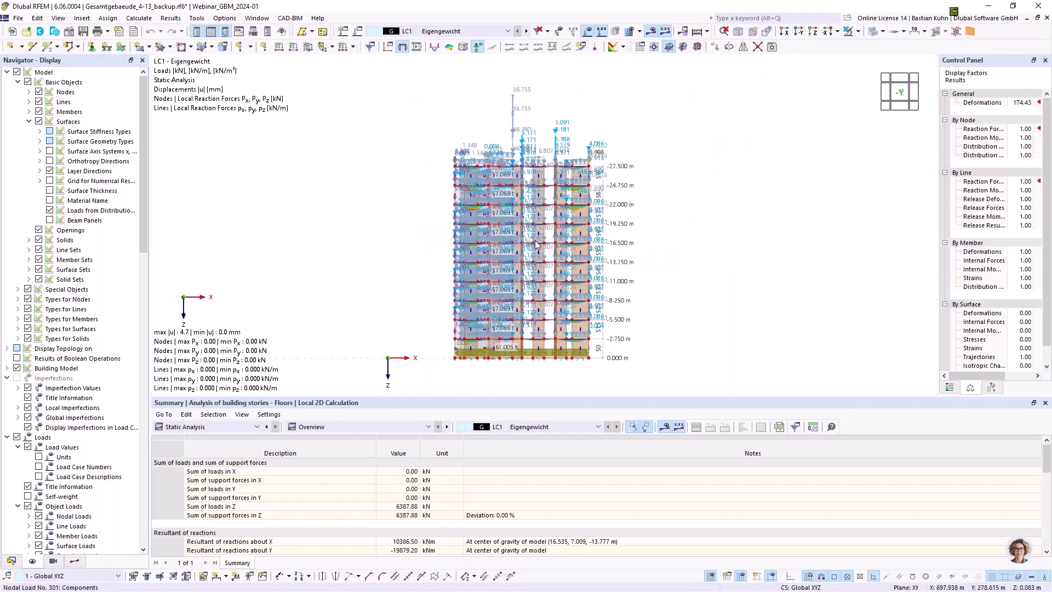
{"action": "scroll", "coordinate": [536, 245], "scroll_direction": "up", "scroll_amount": 4}
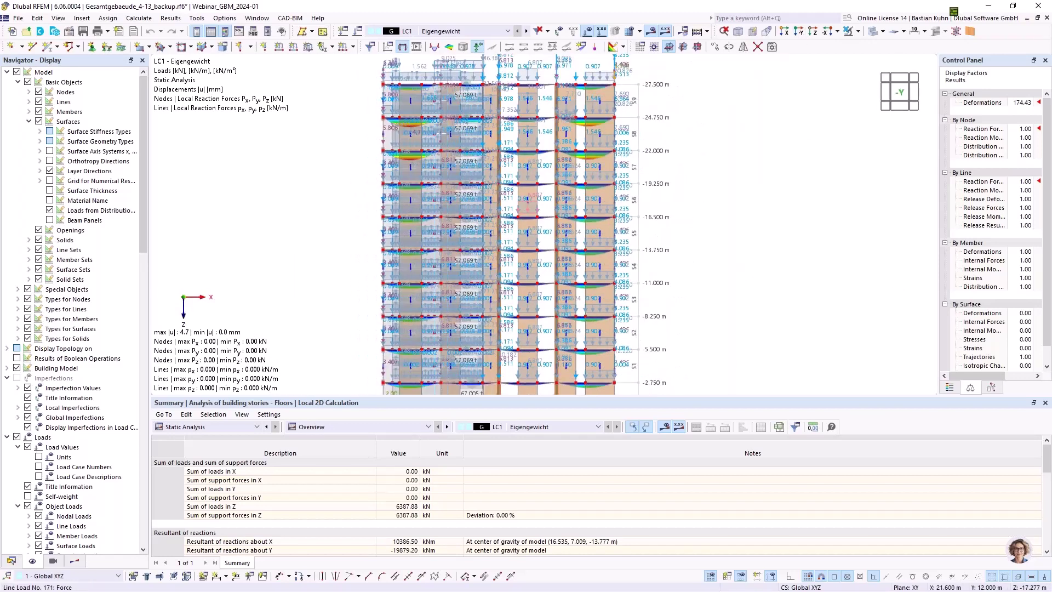
{"action": "scroll", "coordinate": [527, 205], "scroll_direction": "down", "scroll_amount": 4}
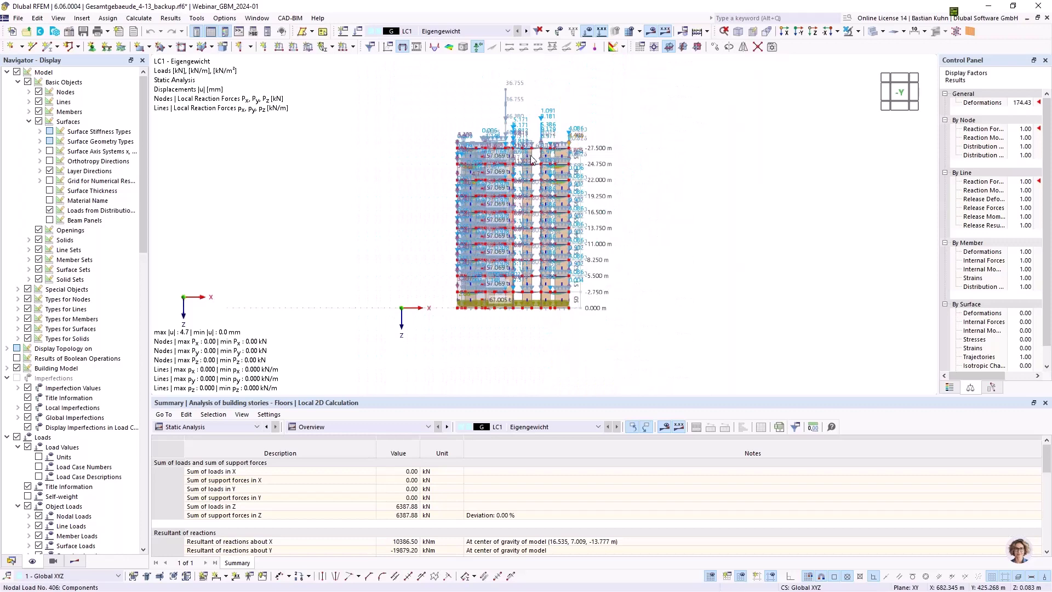
{"action": "left_click", "coordinate": [567, 49]}
{"action": "scroll", "coordinate": [530, 162], "scroll_direction": "up", "scroll_amount": 4}
{"action": "middle_click_drag", "start_coordinate": [496, 135], "coordinate": [488, 103]}
Set the load transfer direction of the selected rigid diaphragm floor slabs on all stories to Isotropic | FEA
{"action": "left_click_drag", "start_coordinate": [540, 135], "coordinate": [547, 320]}
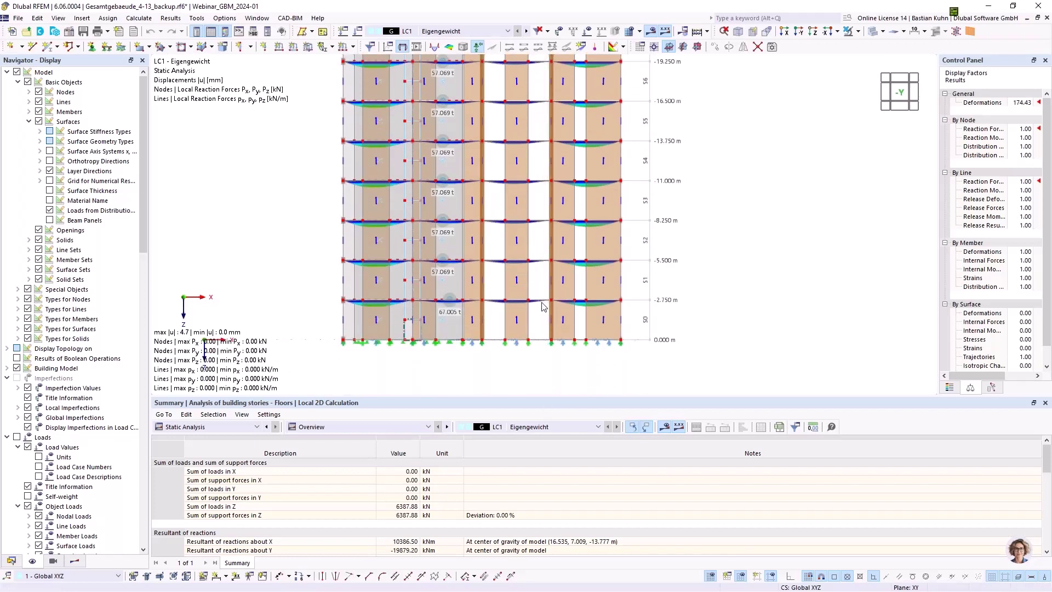
{"action": "left_click_drag", "start_coordinate": [537, 246], "coordinate": [531, 49]}
{"action": "left_click_drag", "start_coordinate": [535, 62], "coordinate": [541, 118]}
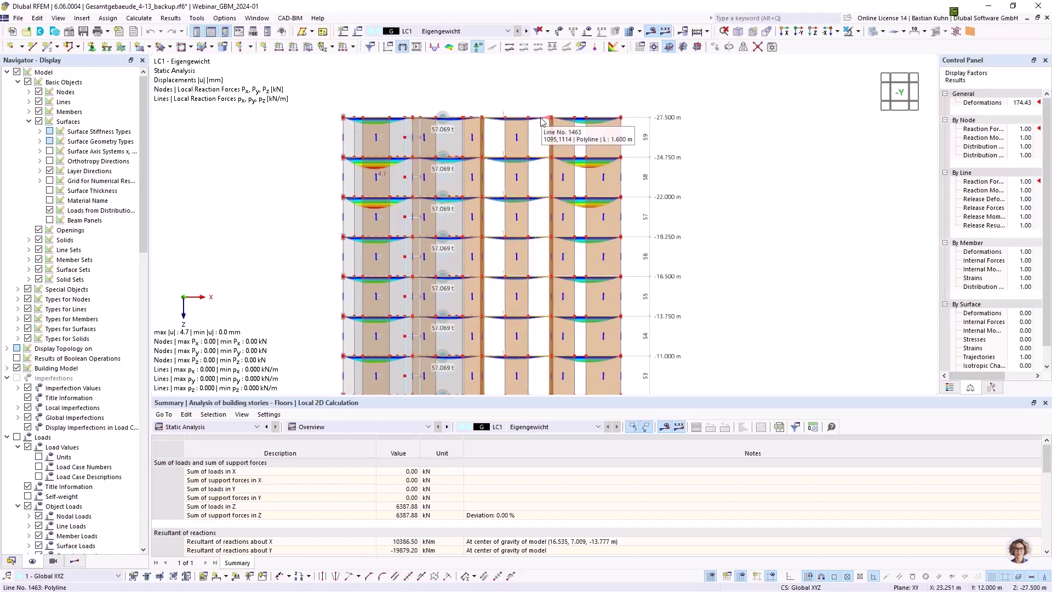
{"action": "right_click", "coordinate": [541, 118]}
{"action": "mouse_move", "coordinate": [700, 157]}
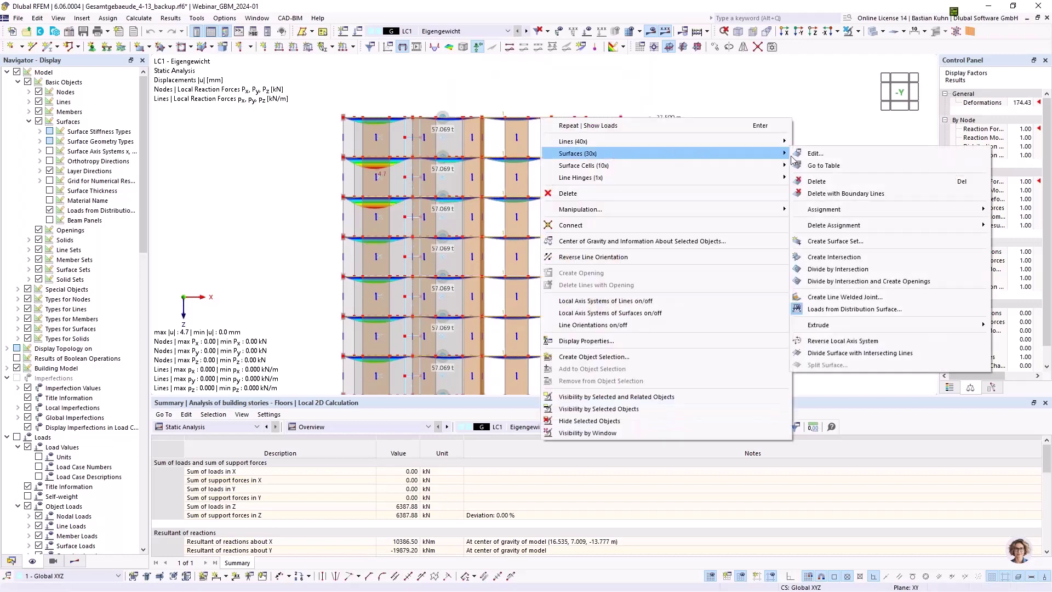
{"action": "left_click", "coordinate": [812, 154]}
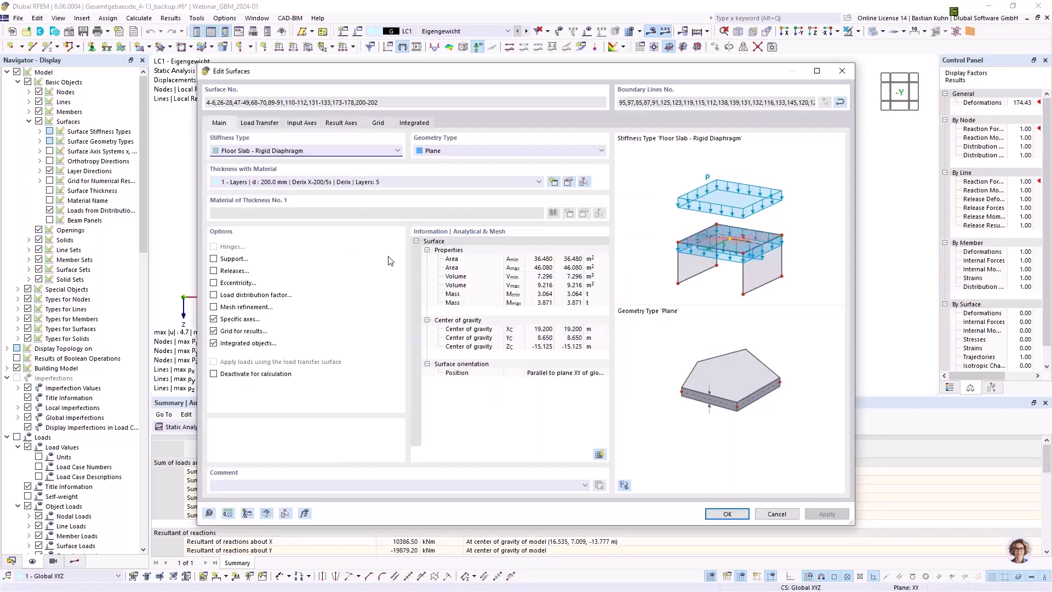
{"action": "left_click", "coordinate": [266, 124]}
{"action": "left_click", "coordinate": [269, 163]}
{"action": "left_click", "coordinate": [256, 175]}
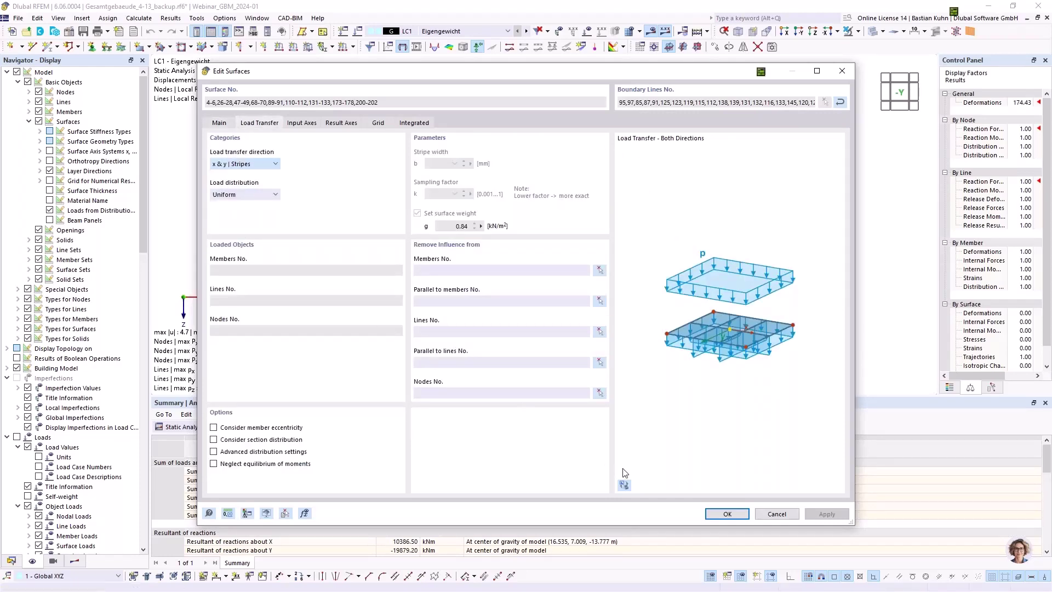
{"action": "left_click", "coordinate": [719, 514]}
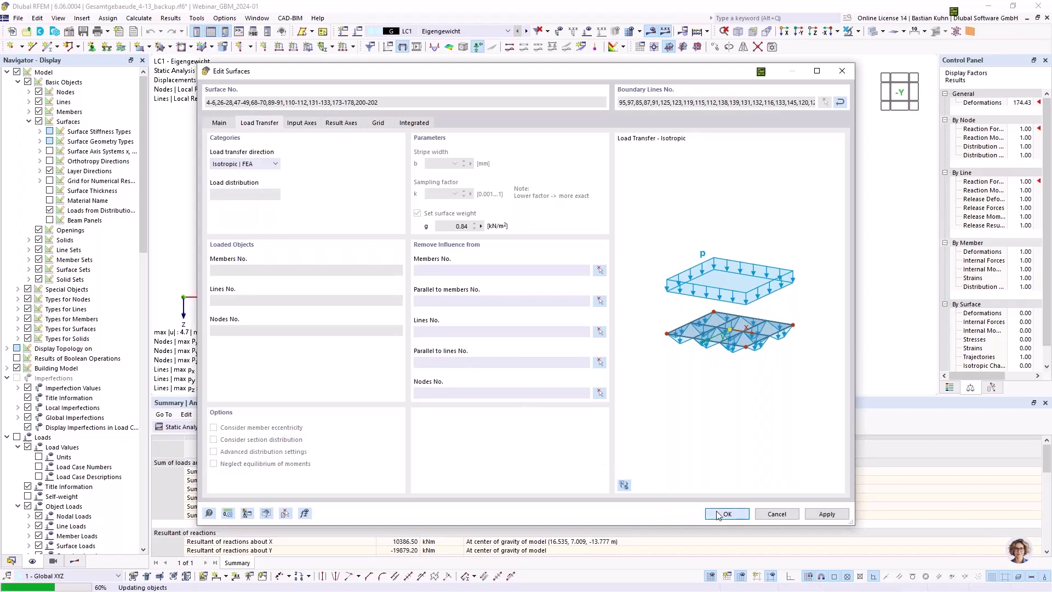
{"action": "left_click", "coordinate": [571, 347]}
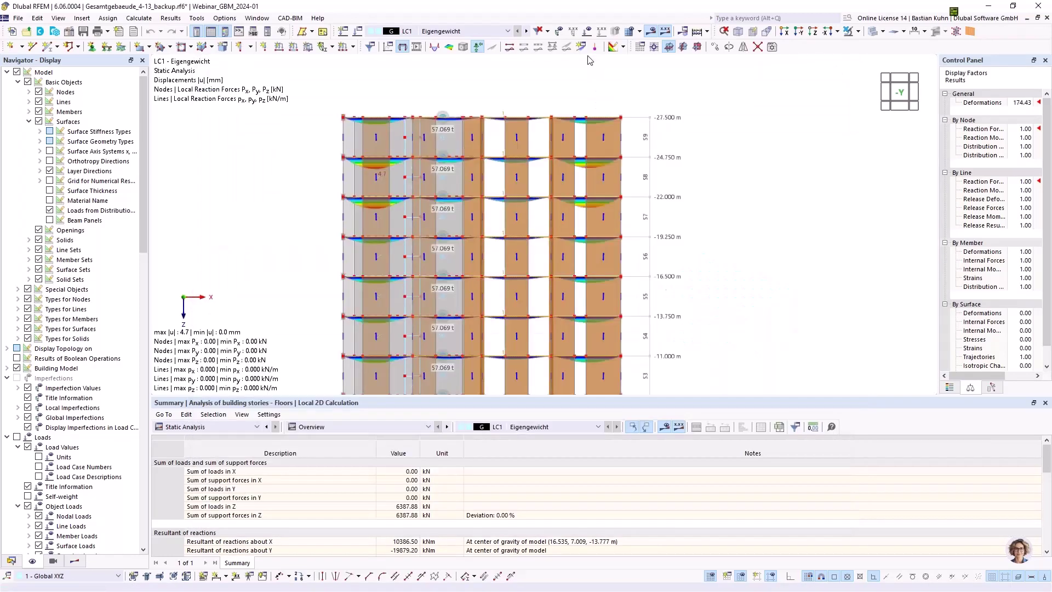
Examine the local 2D floor deformations at the top story's front edge in the Gesamtgebaeude_4-13.rf6 model
{"action": "left_click", "coordinate": [644, 32]}
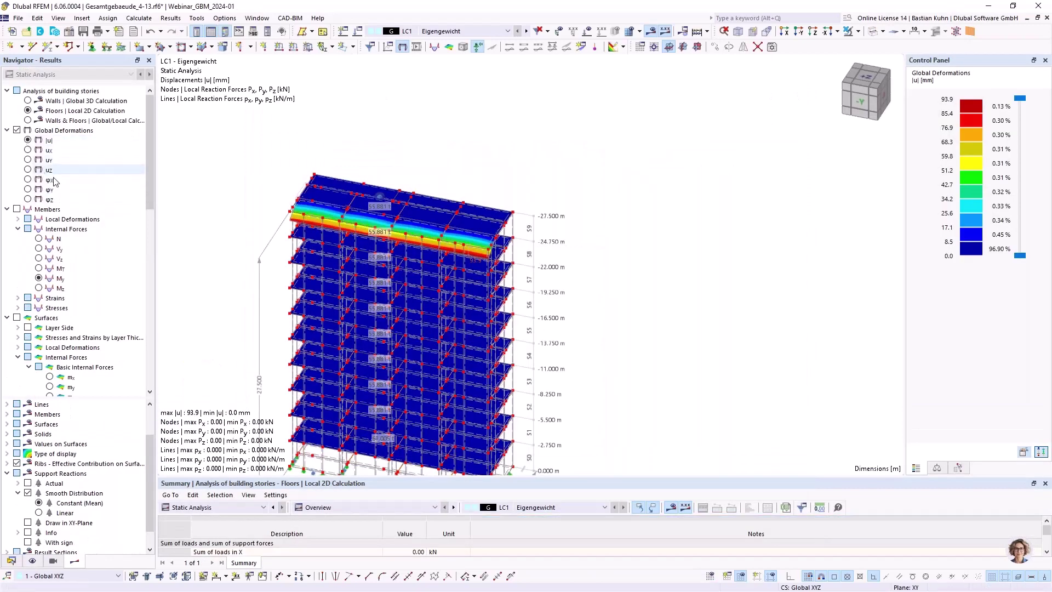
{"action": "middle_click_drag", "start_coordinate": [234, 224], "coordinate": [371, 167]}
{"action": "middle_click_drag", "start_coordinate": [371, 167], "coordinate": [332, 132], "text": "ctrl"}
{"action": "scroll", "coordinate": [297, 170], "scroll_direction": "up", "scroll_amount": 1}
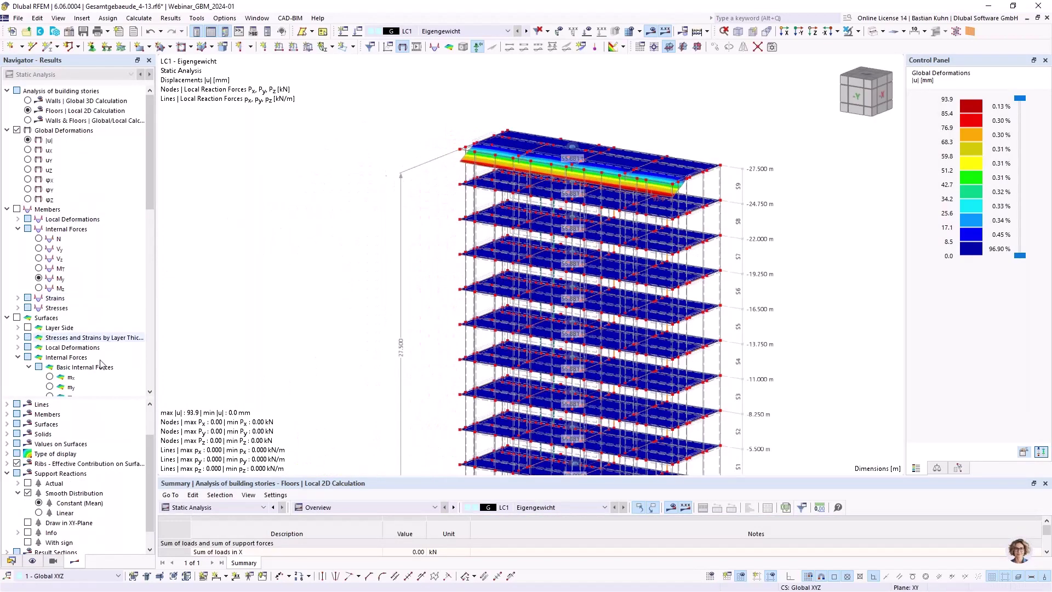
Open the building stories' properties and review the floor and support modeling settings of story 1
{"action": "left_click", "coordinate": [12, 561]}
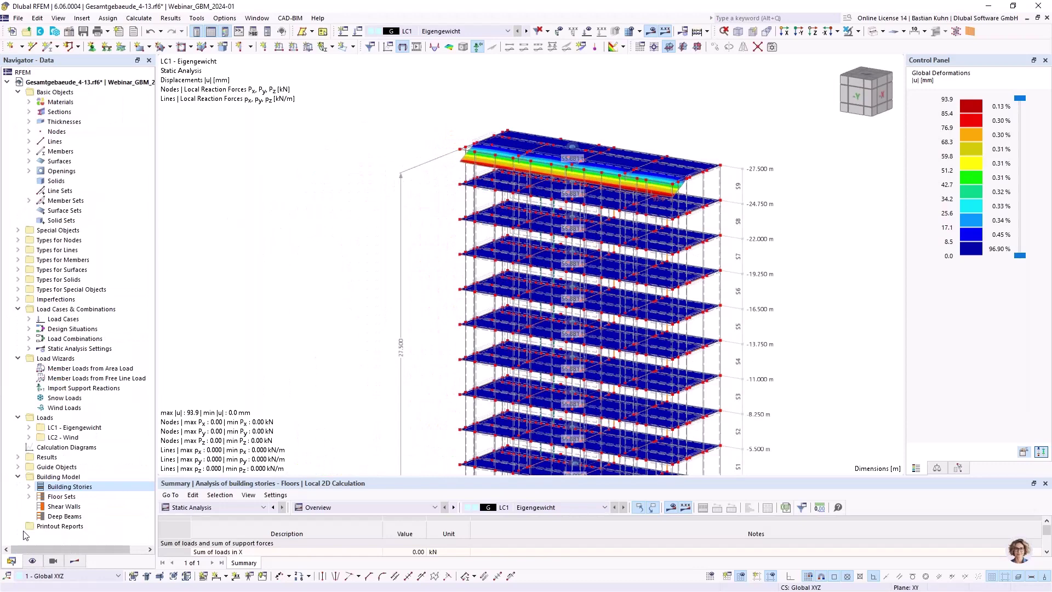
{"action": "left_click", "coordinate": [29, 486]}
{"action": "double_click", "coordinate": [65, 497]}
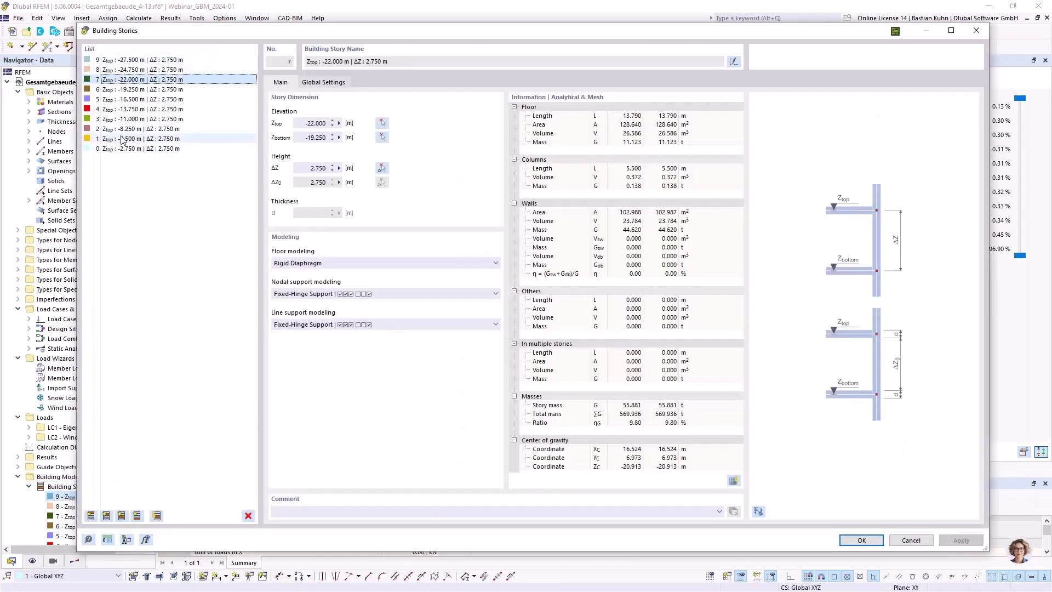
{"action": "left_click", "coordinate": [140, 139]}
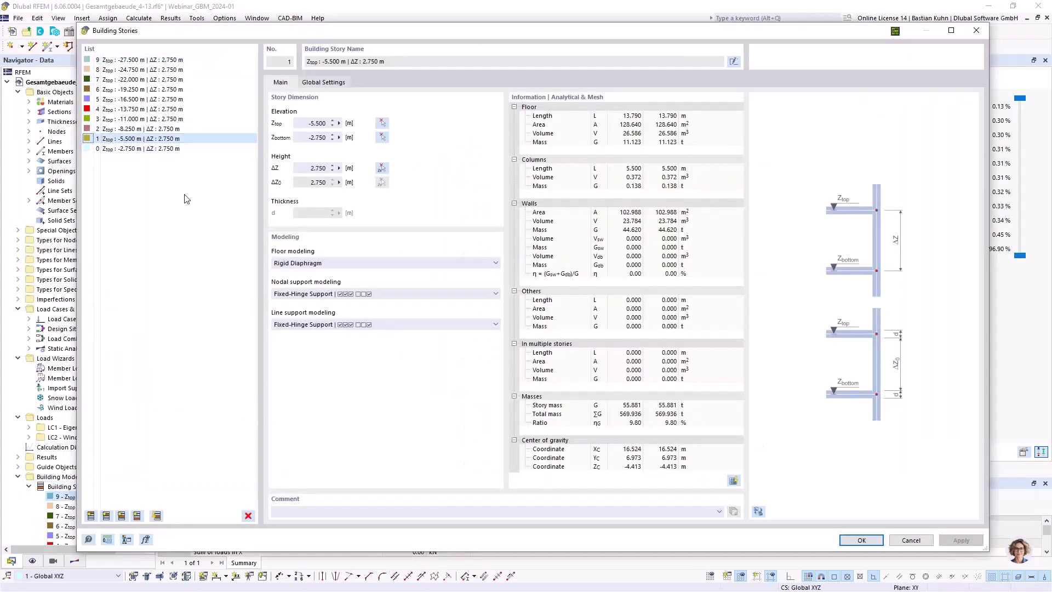
{"action": "left_click", "coordinate": [861, 540]}
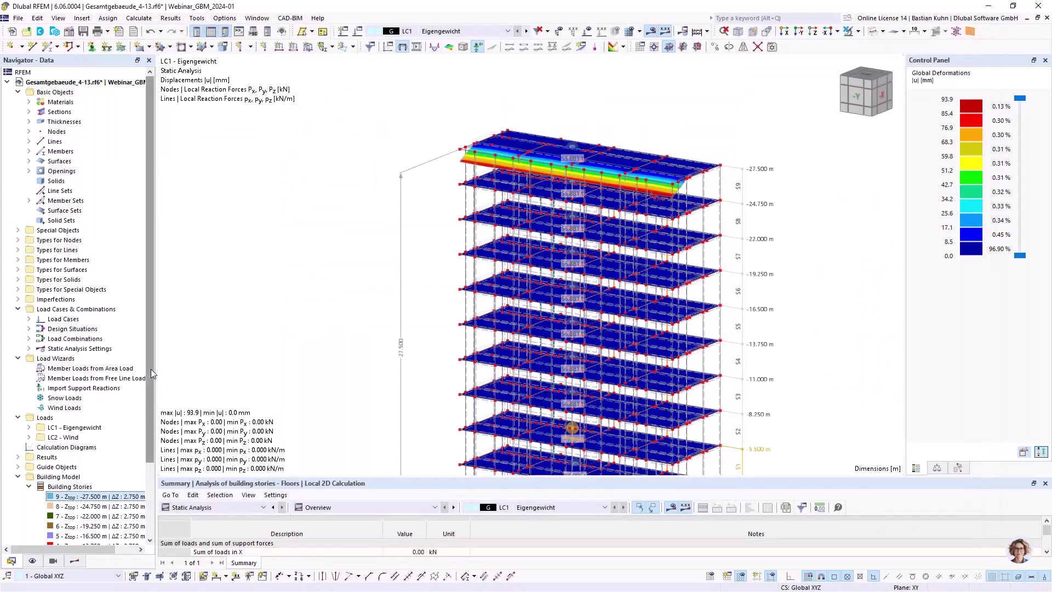
{"action": "scroll", "coordinate": [153, 374], "scroll_direction": "down", "scroll_amount": 3}
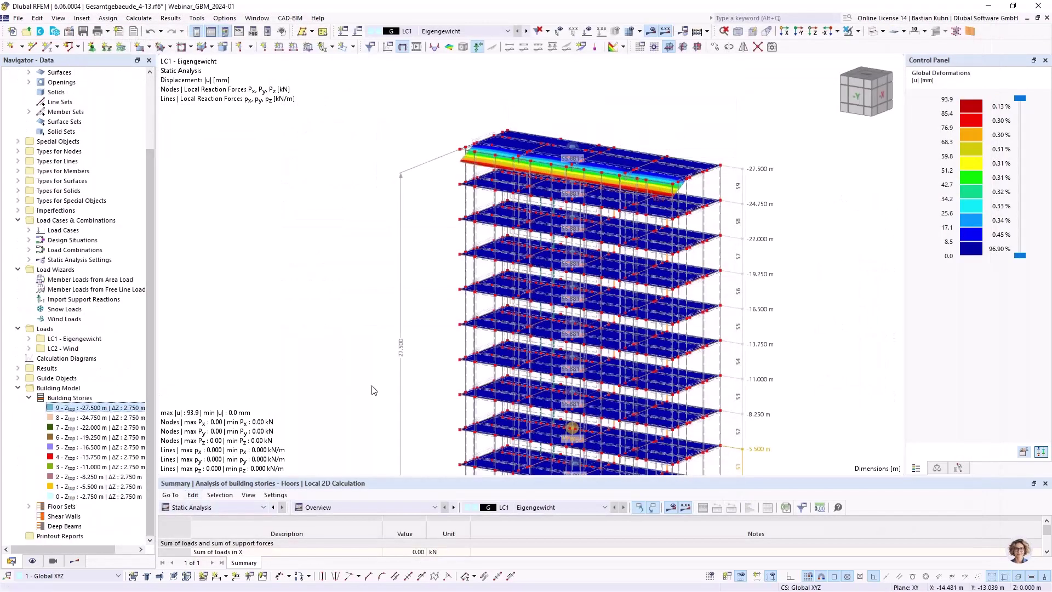
Create a new shear wall and pick the stacked corner wall surfaces 22, 43, 64, 85, 106, 127, 148 and 169 from the ground upward
{"action": "middle_click_drag", "start_coordinate": [370, 356], "coordinate": [551, 289], "text": "ctrl"}
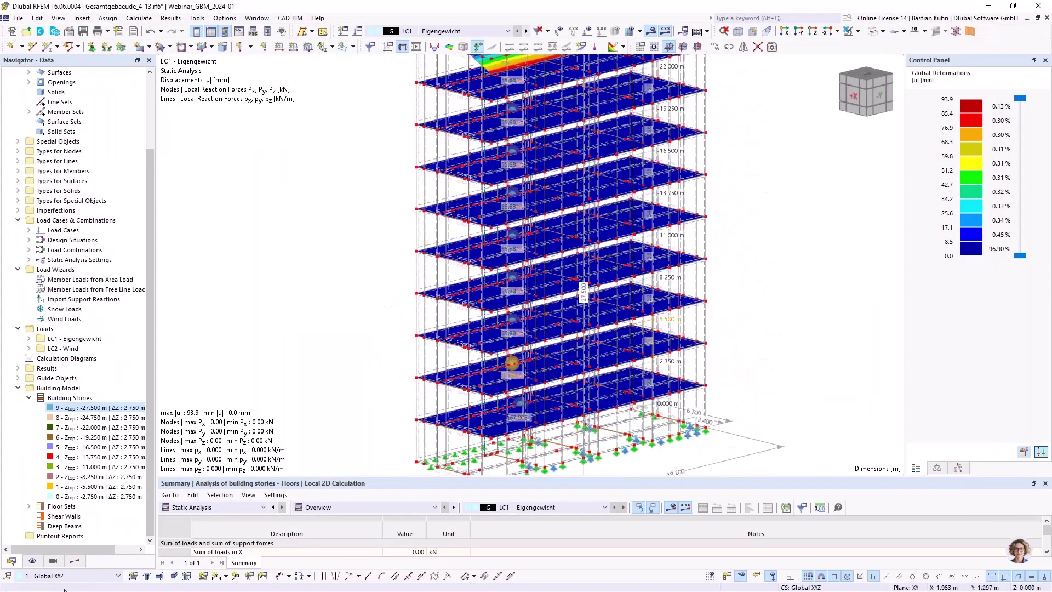
{"action": "right_click", "coordinate": [62, 516]}
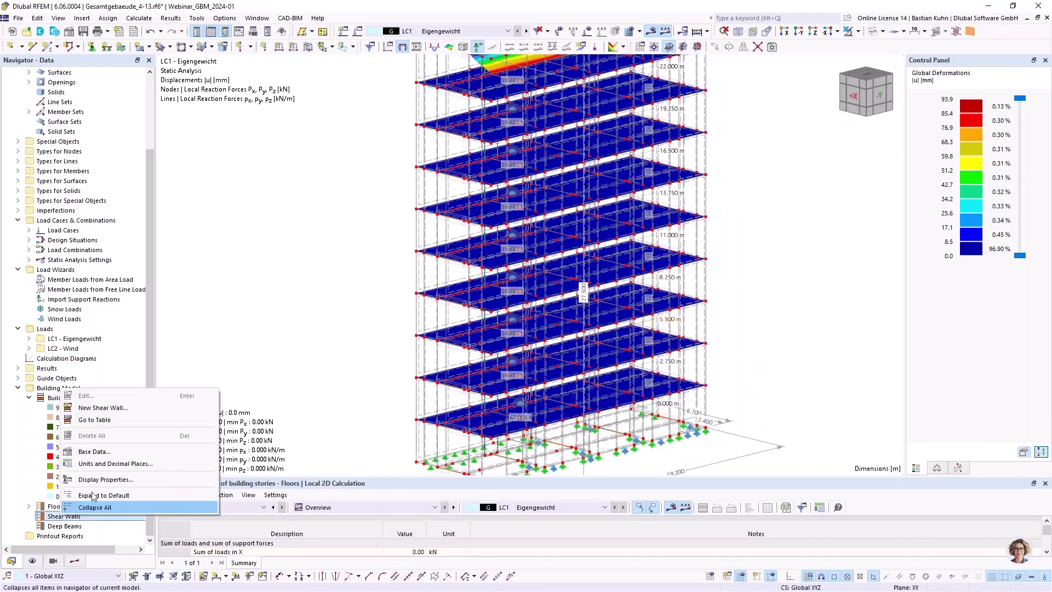
{"action": "left_click", "coordinate": [102, 408]}
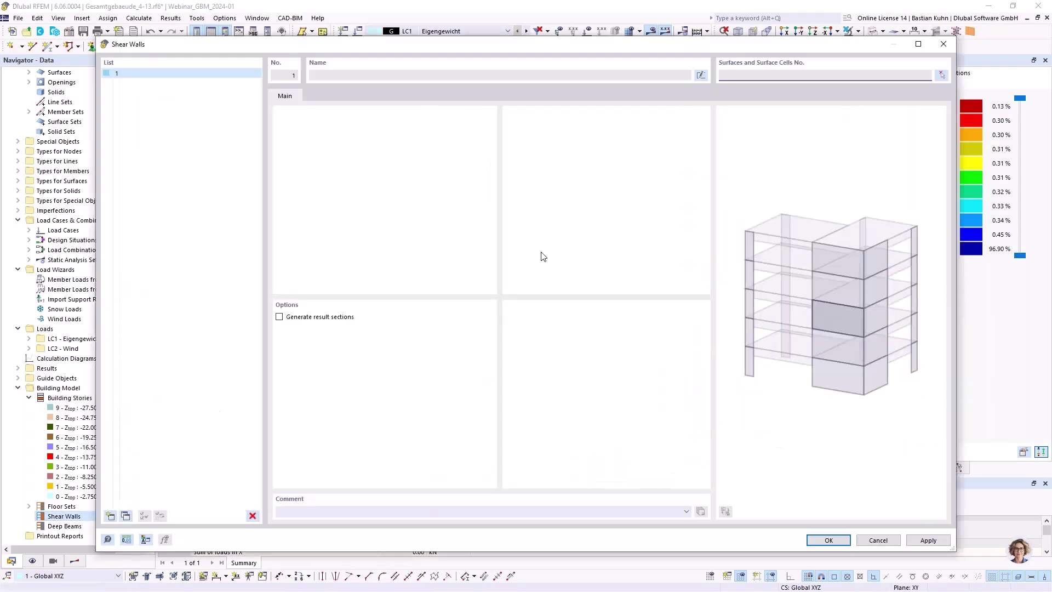
{"action": "left_click", "coordinate": [941, 74]}
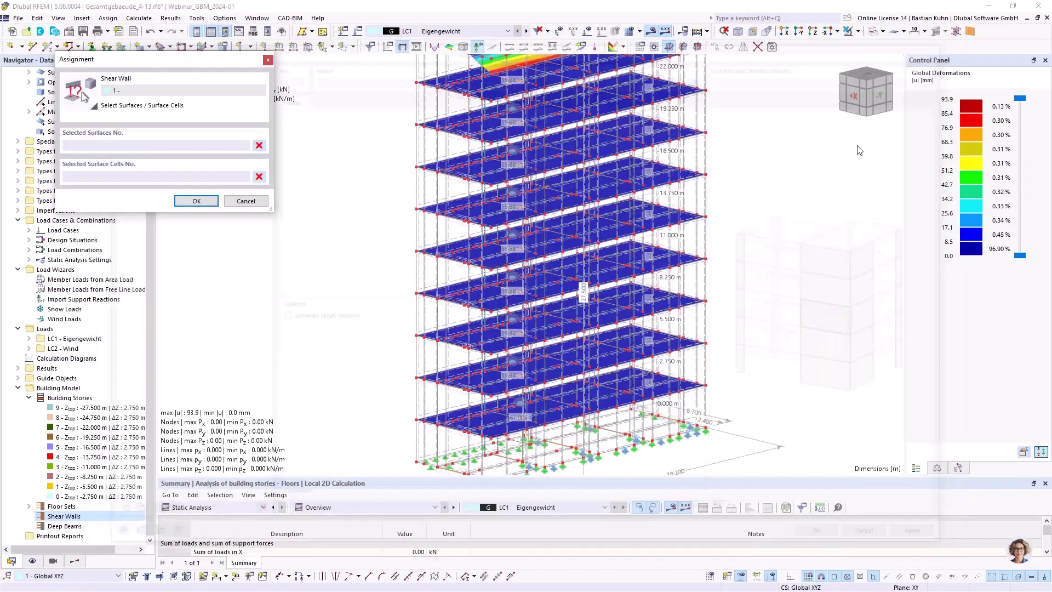
{"action": "left_click", "coordinate": [433, 446]}
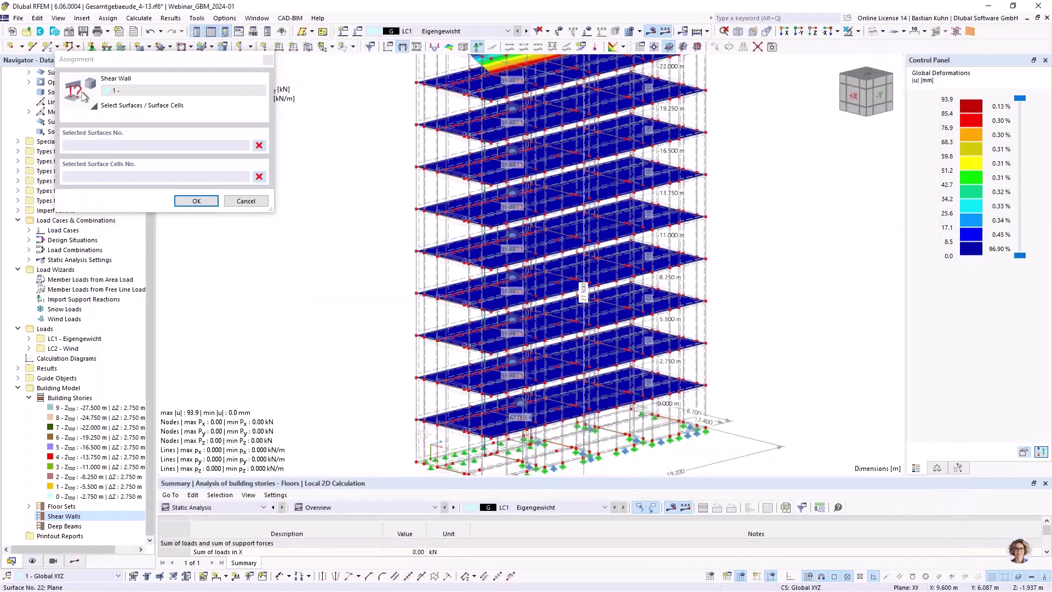
{"action": "left_click", "coordinate": [433, 405]}
{"action": "left_click", "coordinate": [430, 364]}
{"action": "left_click", "coordinate": [427, 323]}
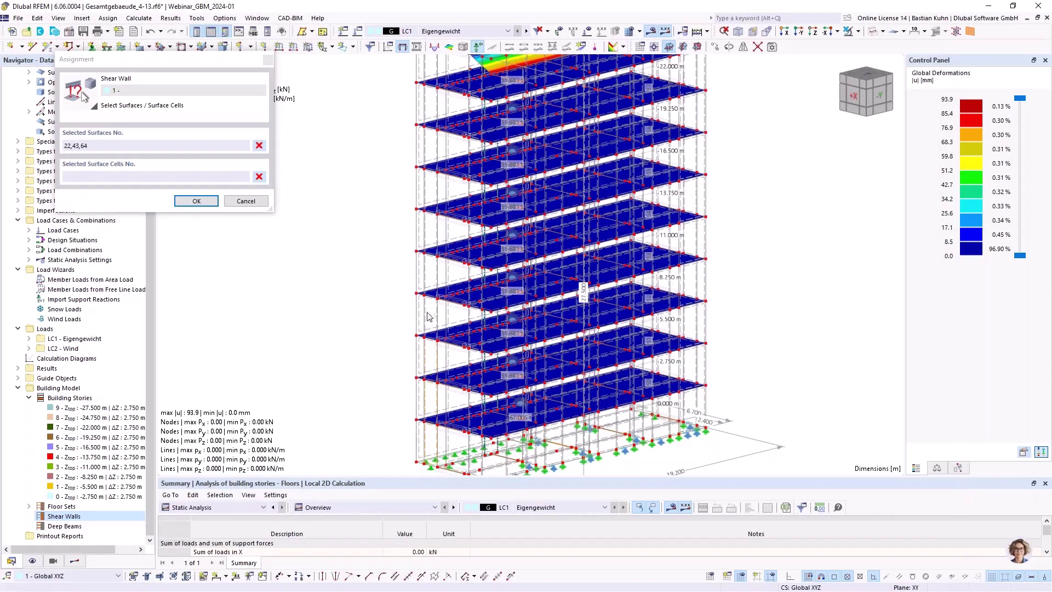
{"action": "left_click", "coordinate": [430, 282]}
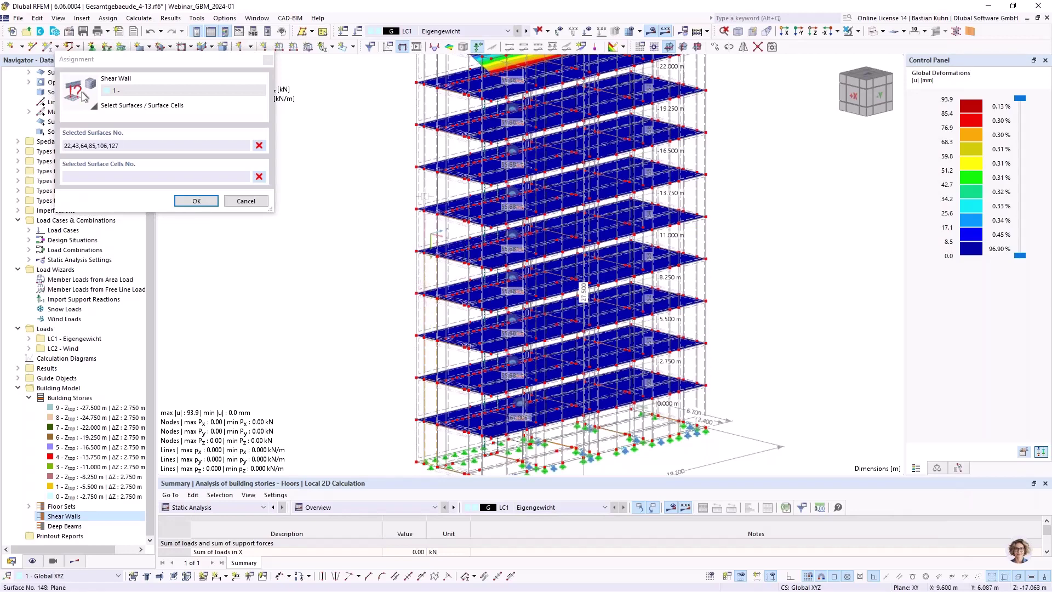
{"action": "left_click", "coordinate": [425, 197]}
Add the two uppermost corner wall surfaces, 193 and 217, to the shear wall's selection
{"action": "middle_click_drag", "start_coordinate": [423, 155], "coordinate": [455, 263], "text": "ctrl"}
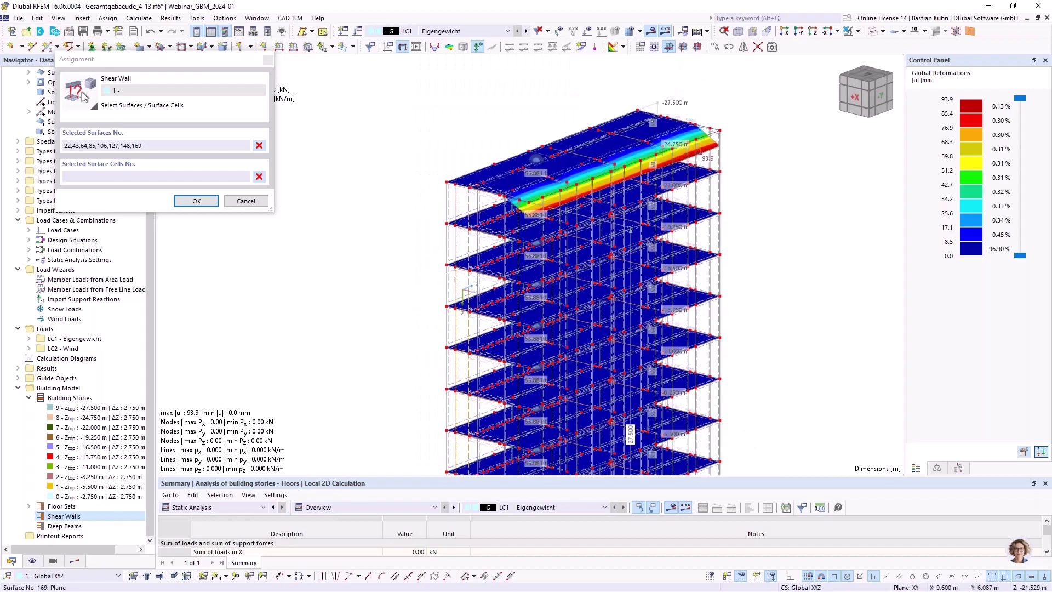
{"action": "scroll", "coordinate": [456, 263], "scroll_direction": "up", "scroll_amount": 4}
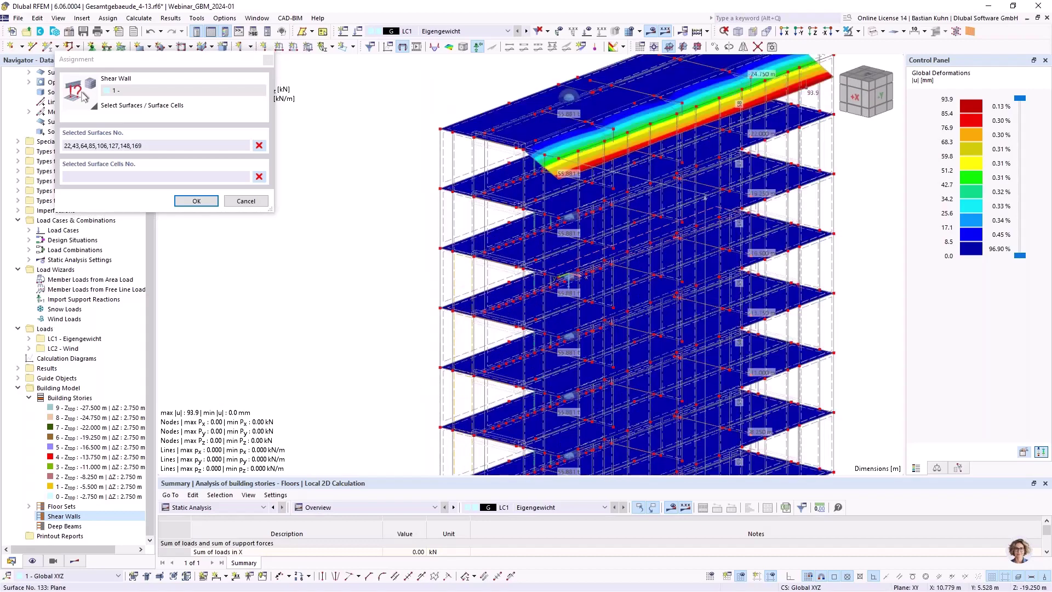
{"action": "left_click", "coordinate": [452, 192]}
{"action": "left_click", "coordinate": [452, 136]}
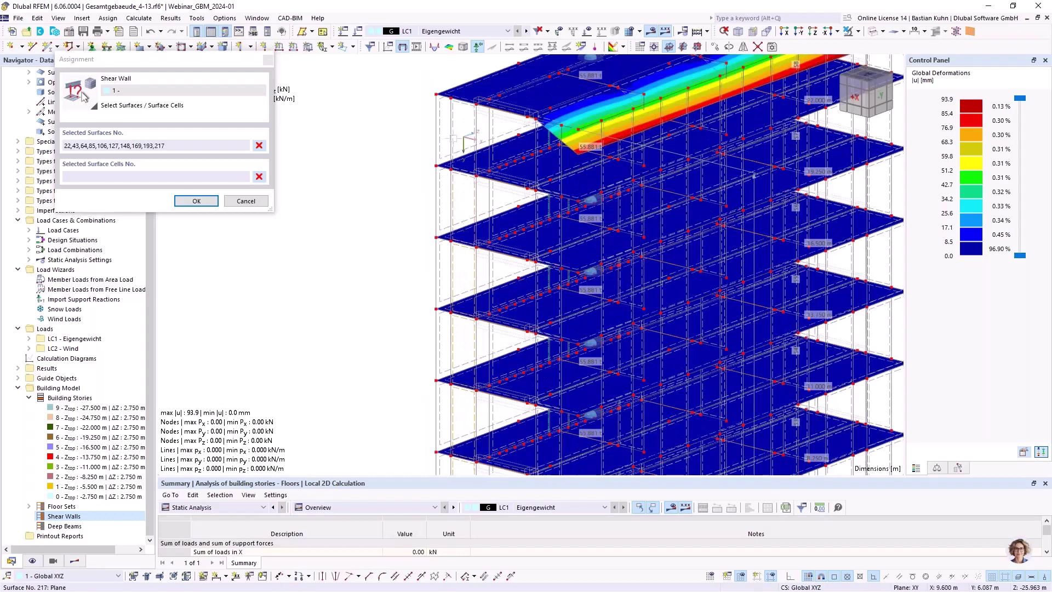
Accept the picked wall surfaces for the shear wall and save it with result section generation enabled
{"action": "left_click", "coordinate": [198, 202]}
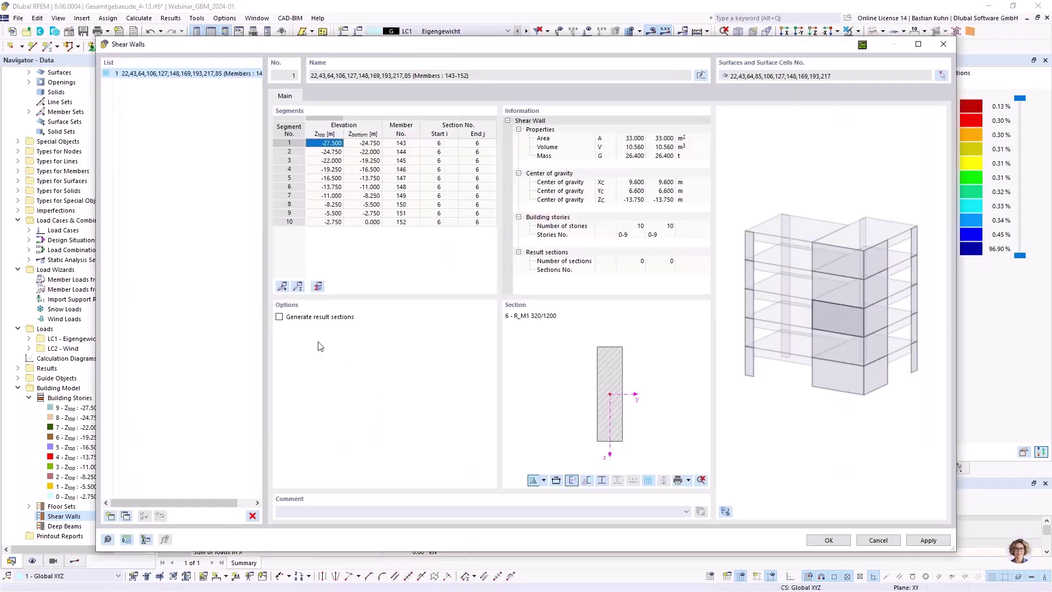
{"action": "left_click", "coordinate": [279, 317]}
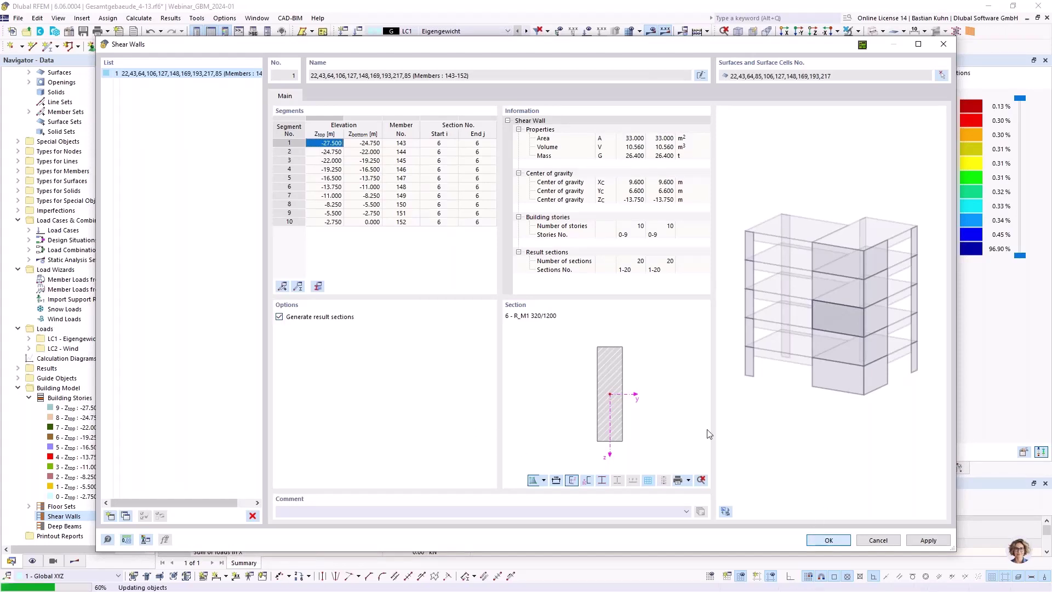
{"action": "left_click", "coordinate": [572, 348]}
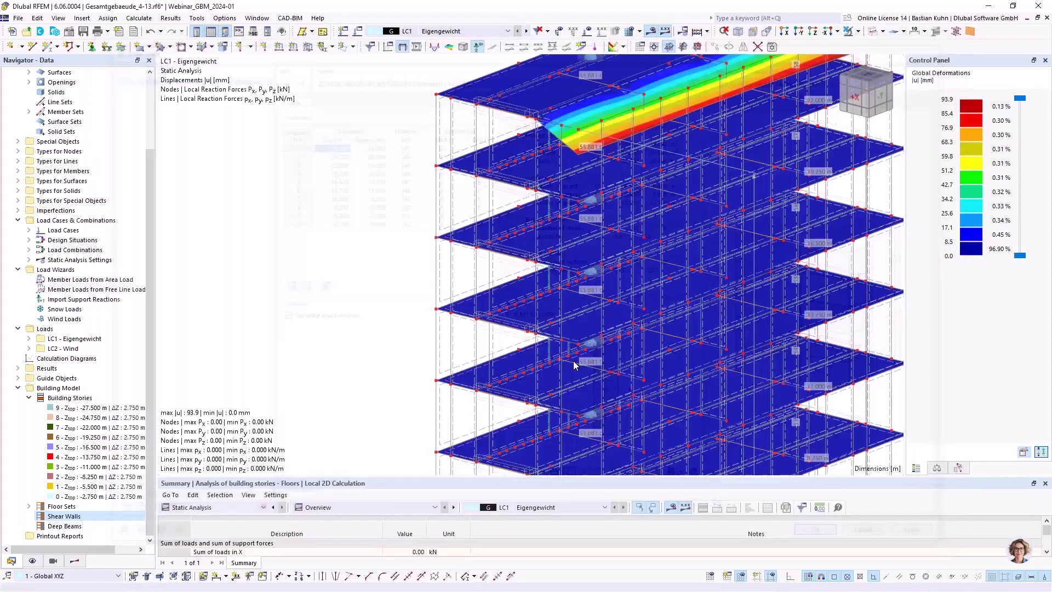
Create a new deep beam in the building model and start picking its surfaces or surface cells graphically
{"action": "scroll", "coordinate": [631, 317], "scroll_direction": "down", "scroll_amount": 3}
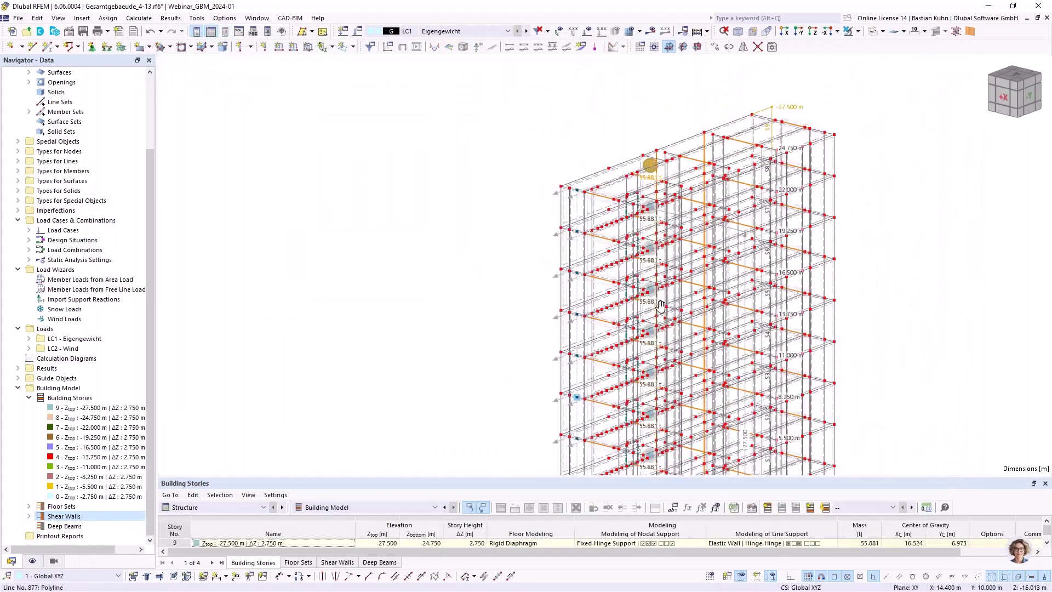
{"action": "middle_click_drag", "start_coordinate": [657, 288], "coordinate": [503, 297]}
{"action": "scroll", "coordinate": [503, 297], "scroll_direction": "down", "scroll_amount": 2}
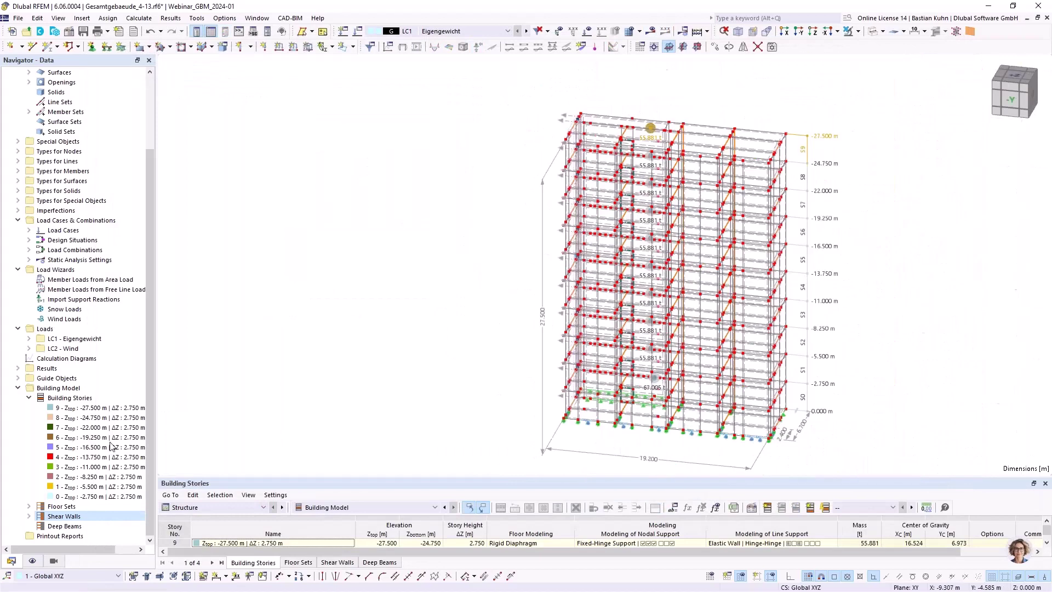
{"action": "right_click", "coordinate": [56, 527]}
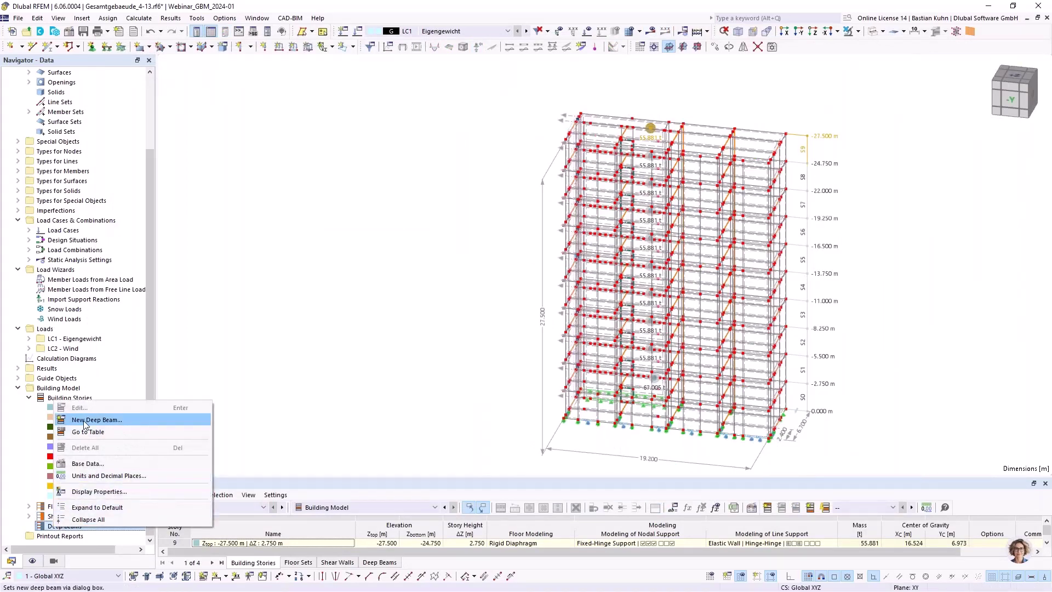
{"action": "left_click", "coordinate": [112, 428]}
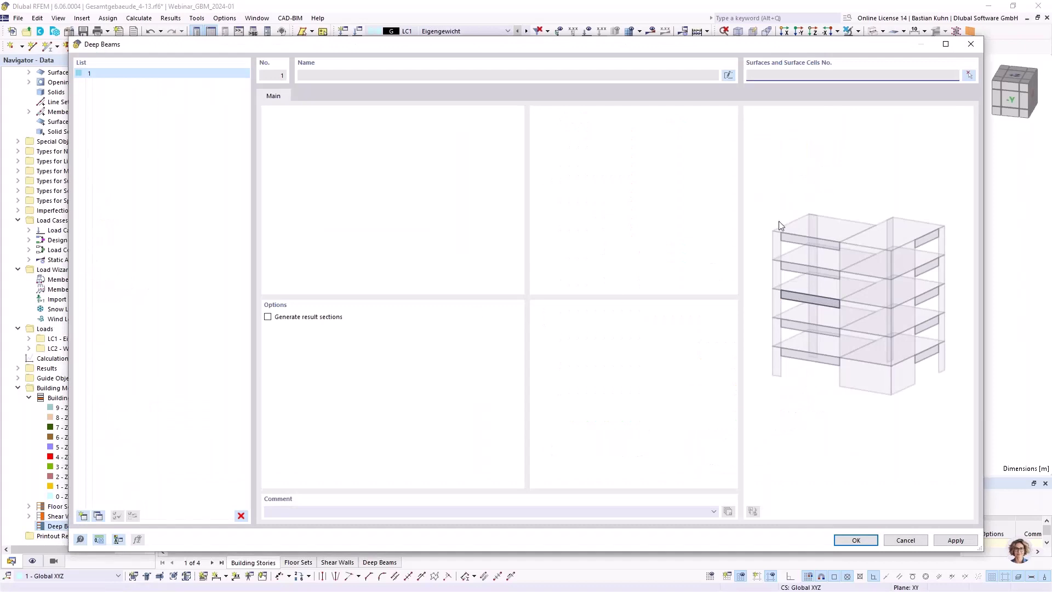
{"action": "left_click", "coordinate": [968, 75]}
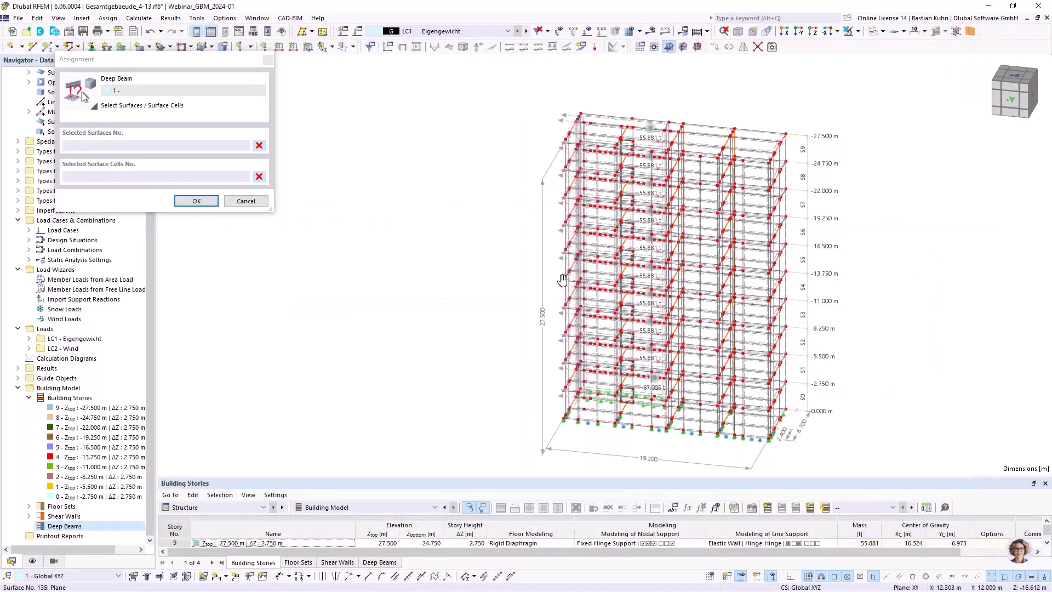
Display the model's members and surfaces as transparent solids and turn on the display of surface cells
{"action": "middle_click_drag", "start_coordinate": [624, 218], "coordinate": [554, 285]}
{"action": "scroll", "coordinate": [581, 208], "scroll_direction": "up", "scroll_amount": 5}
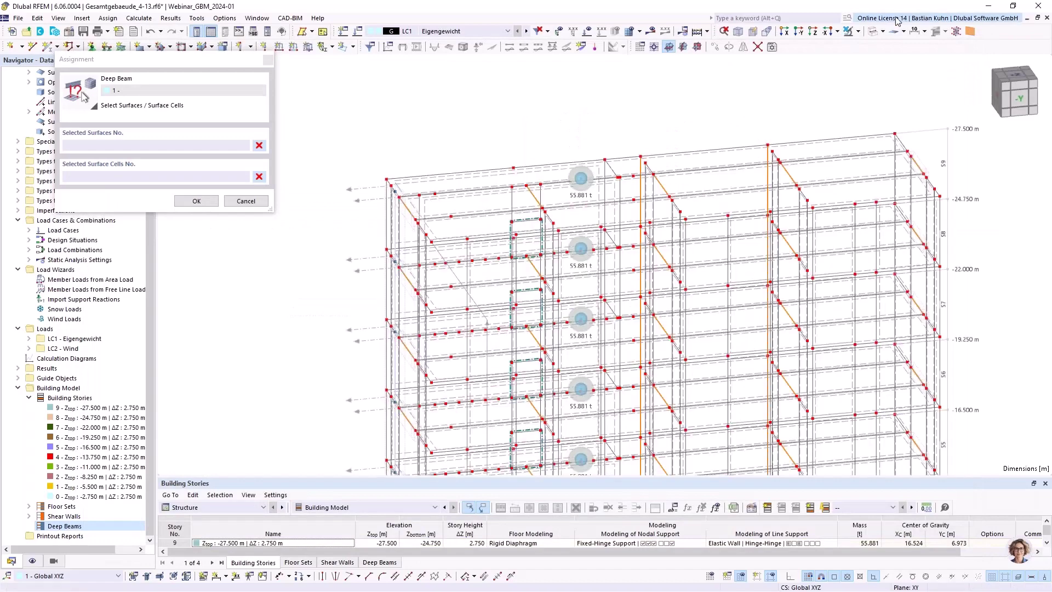
{"action": "left_click", "coordinate": [873, 31]}
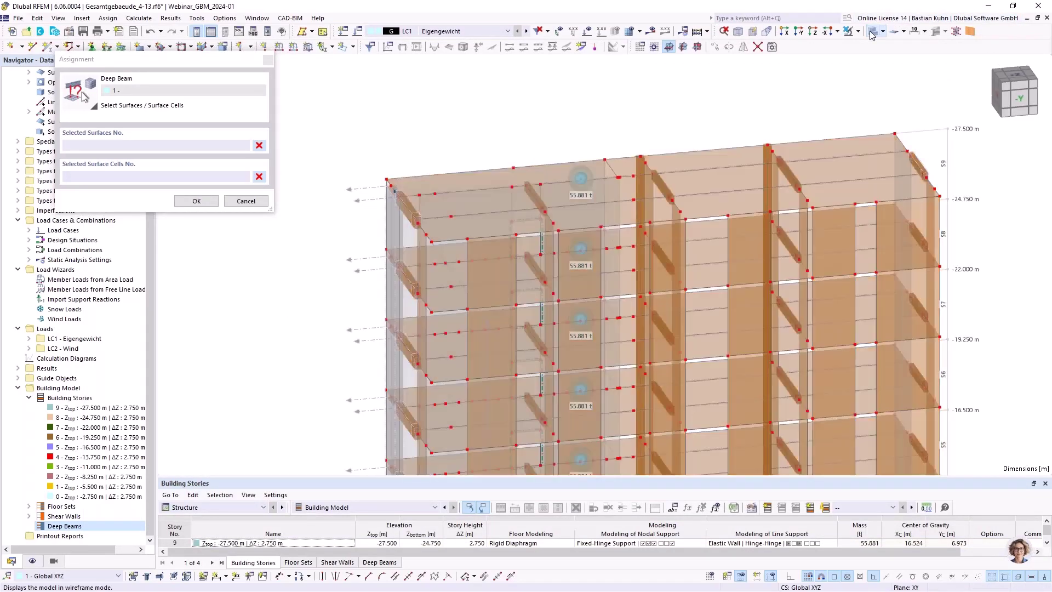
{"action": "middle_click_drag", "start_coordinate": [602, 247], "coordinate": [584, 268], "text": "ctrl"}
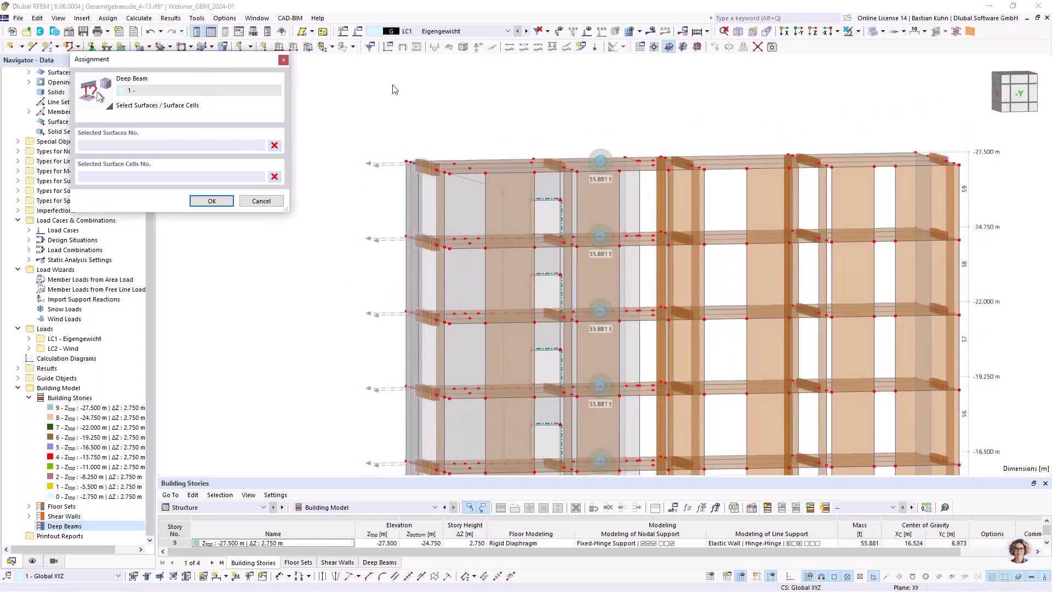
{"action": "left_click", "coordinate": [32, 563]}
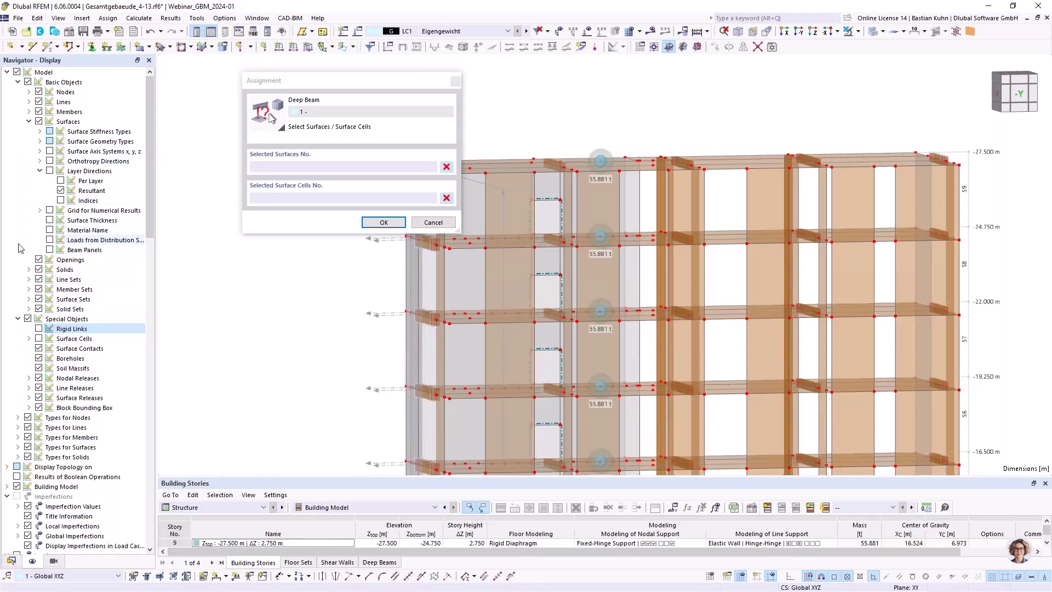
{"action": "left_click", "coordinate": [39, 338]}
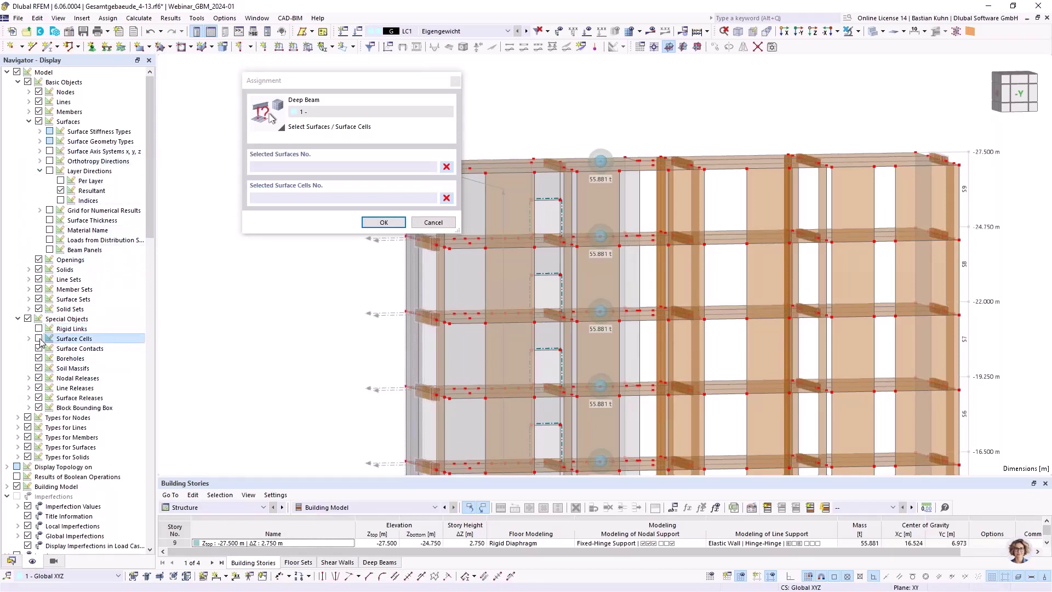
Assign surface cell 83 between the stacked wall openings to the deep beam and save it with result section generation enabled
{"action": "scroll", "coordinate": [548, 258], "scroll_direction": "up", "scroll_amount": 4}
{"action": "left_click", "coordinate": [544, 253]}
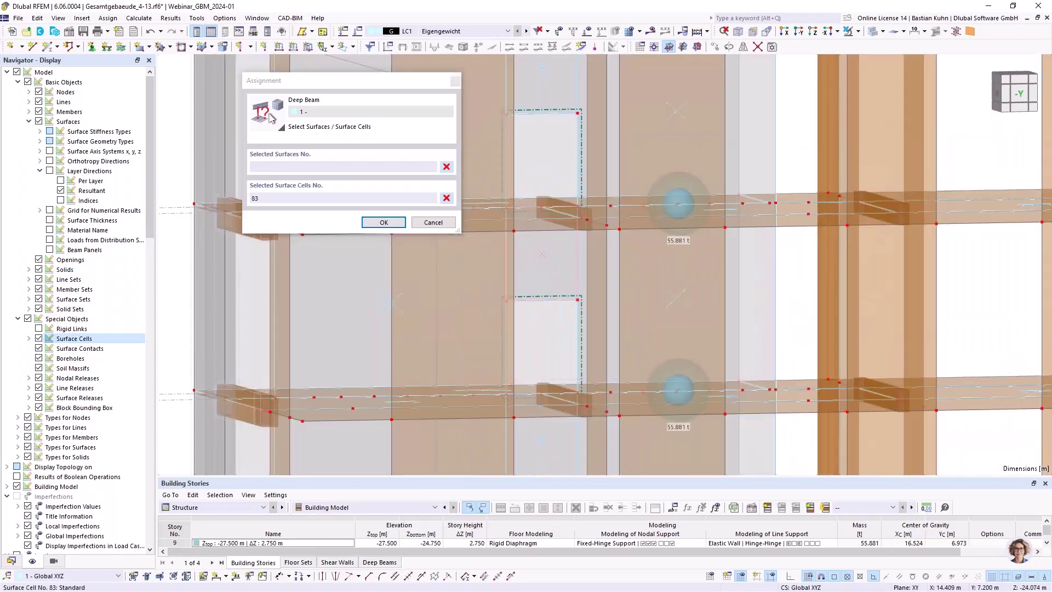
{"action": "left_click", "coordinate": [384, 222]}
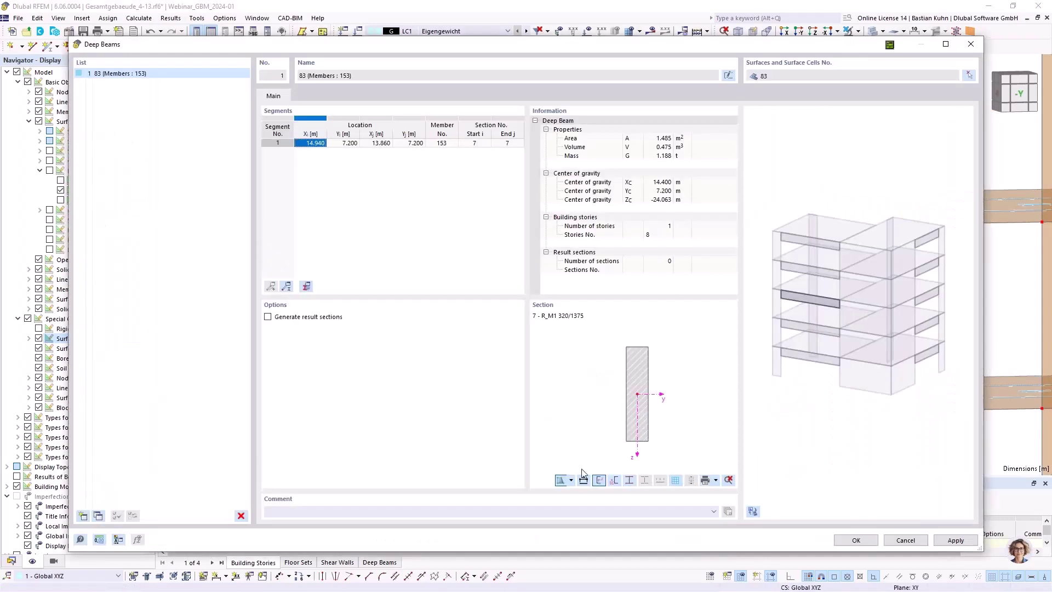
{"action": "left_click", "coordinate": [268, 317]}
{"action": "left_click", "coordinate": [843, 536]}
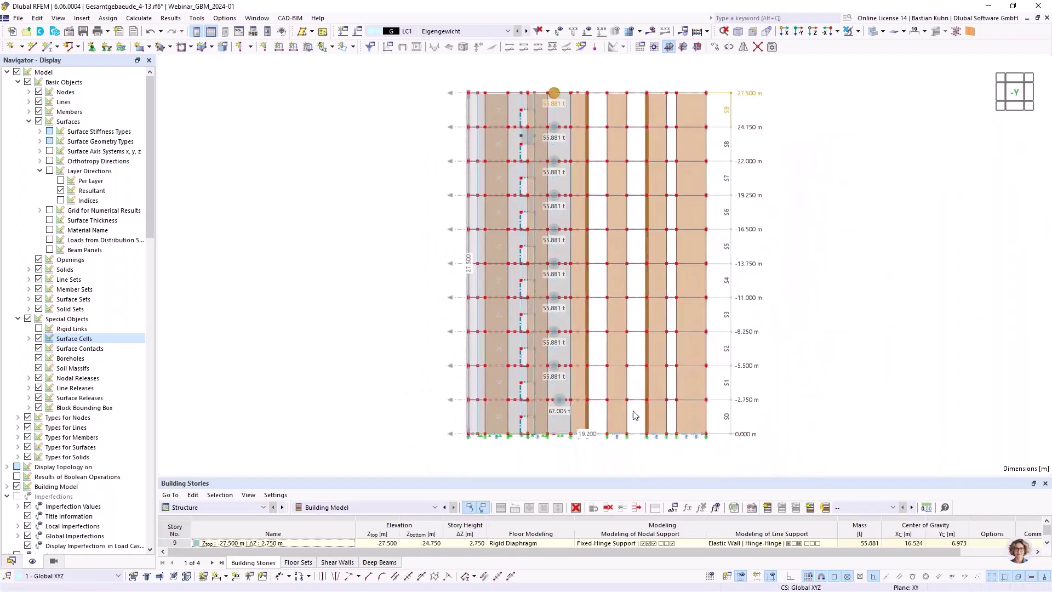
Select the floor surfaces of all stories and set their load transfer direction to x & y | Stripes, choosing the load distribution too
{"action": "left_click_drag", "start_coordinate": [639, 419], "coordinate": [635, 74]}
{"action": "right_click", "coordinate": [641, 94]}
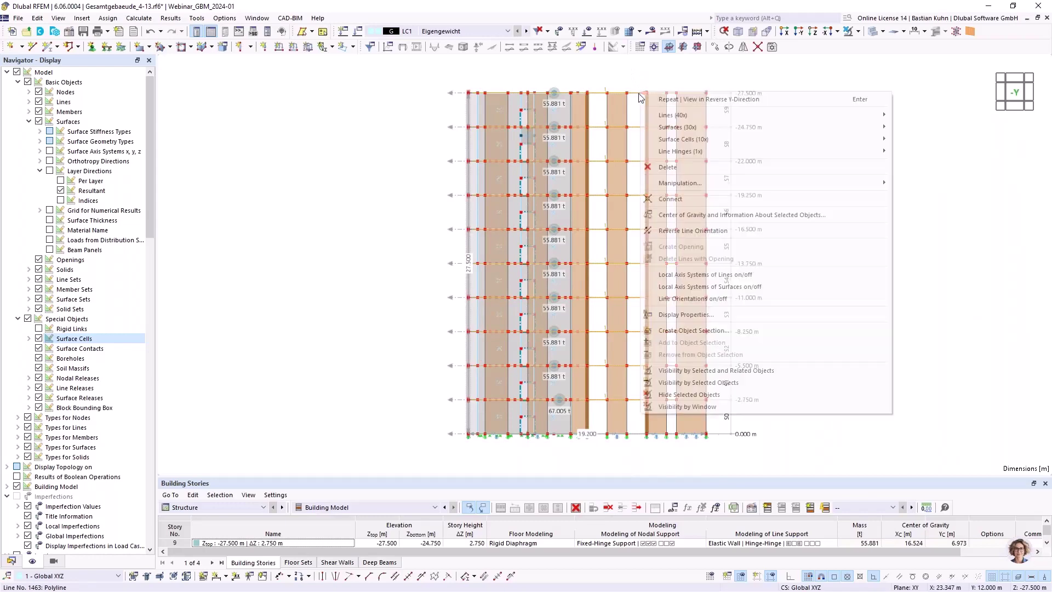
{"action": "mouse_move", "coordinate": [677, 127]}
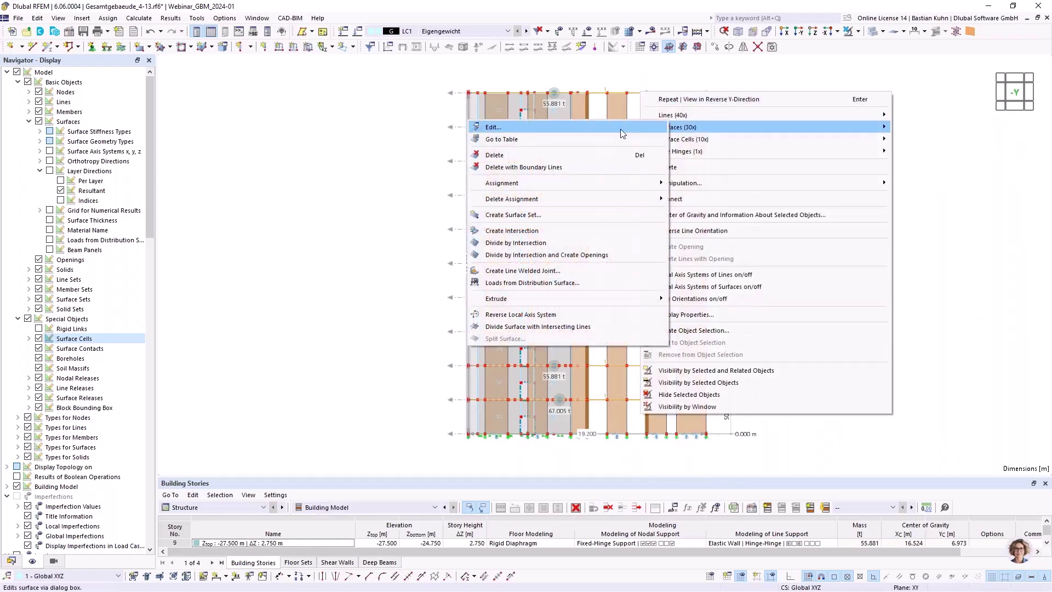
{"action": "left_click", "coordinate": [555, 131]}
{"action": "left_click", "coordinate": [445, 110]}
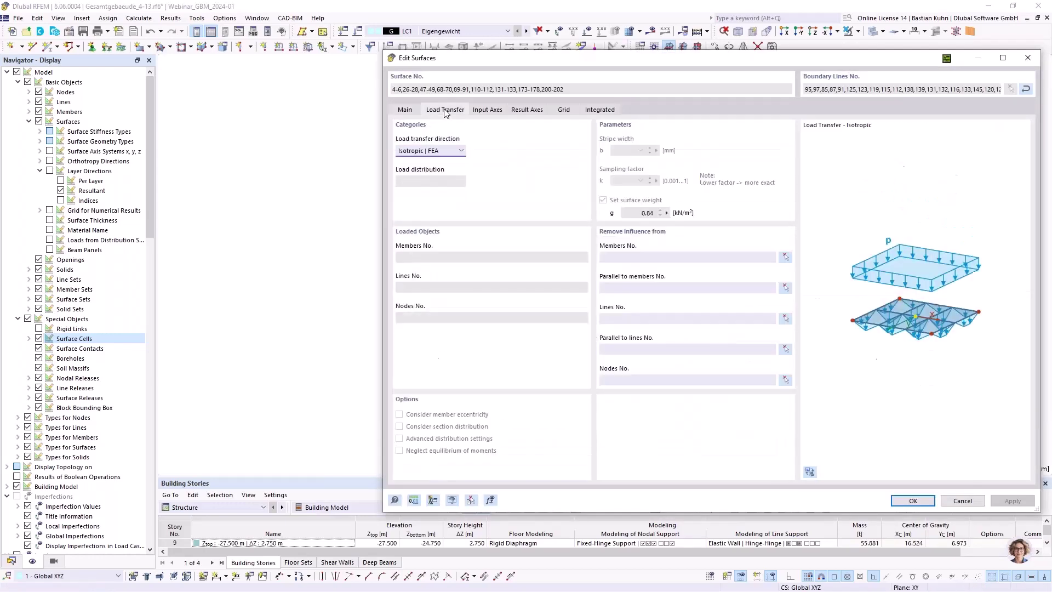
{"action": "left_click", "coordinate": [452, 149]}
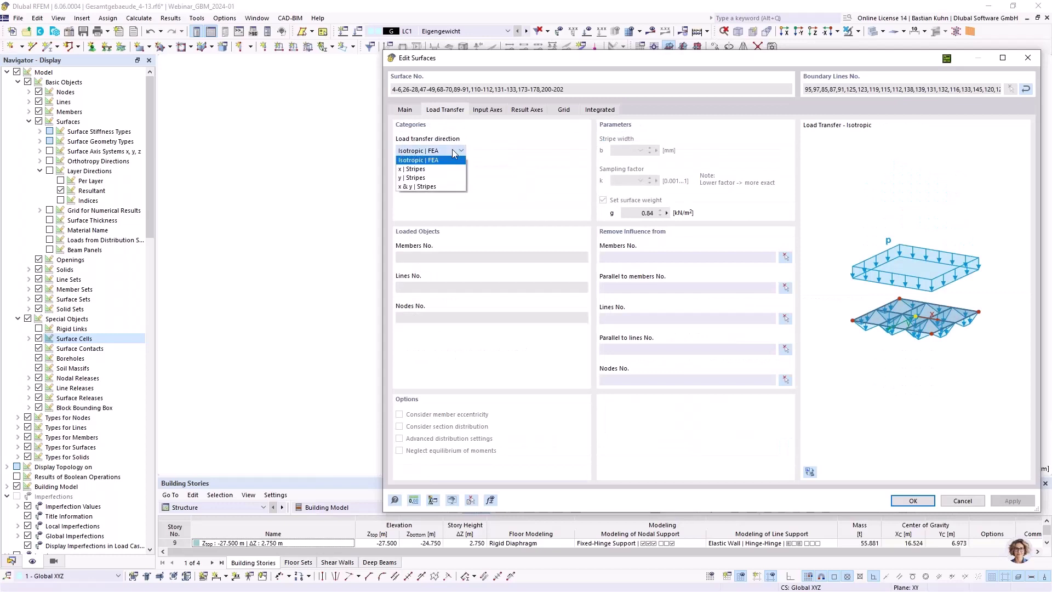
{"action": "left_click", "coordinate": [446, 187]}
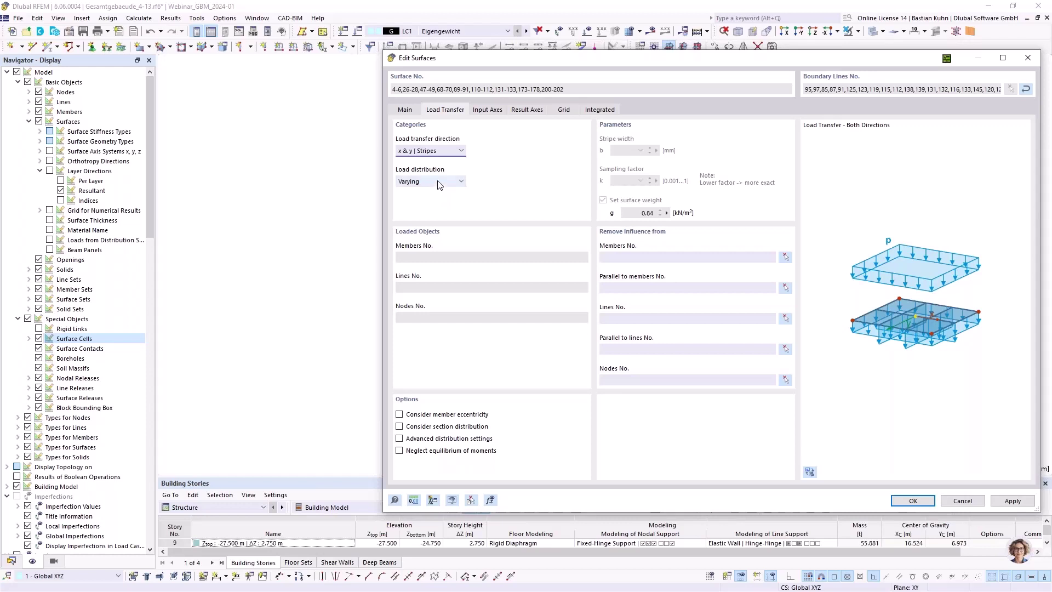
{"action": "left_click", "coordinate": [438, 185]}
{"action": "left_click", "coordinate": [434, 191]}
{"action": "left_click", "coordinate": [913, 501]}
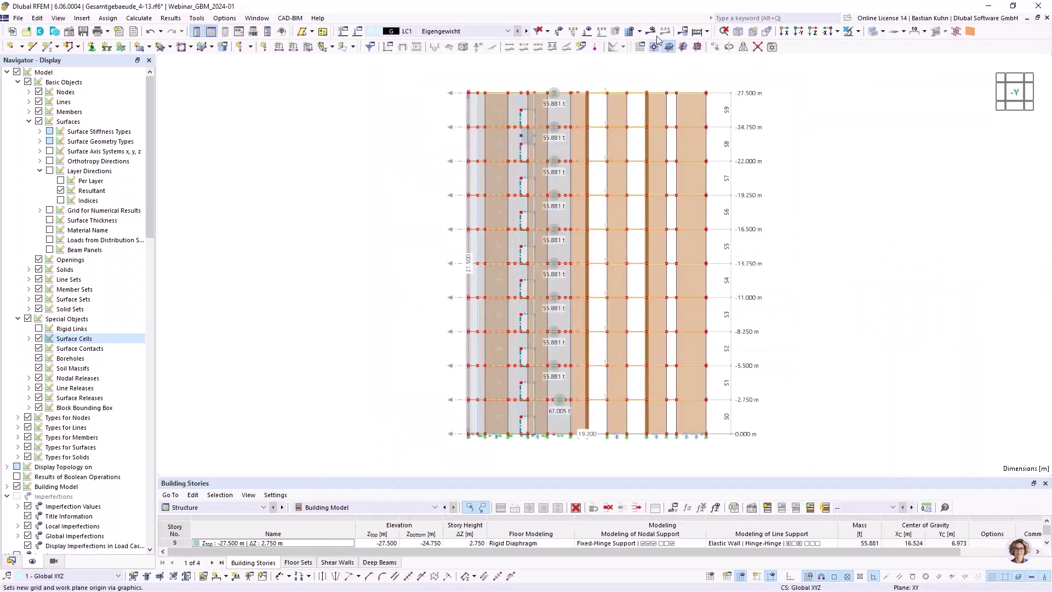
Calculate and show the LC1 results, and overlay the loads with their values on the deformed floors of the backup model
{"action": "left_click", "coordinate": [651, 31]}
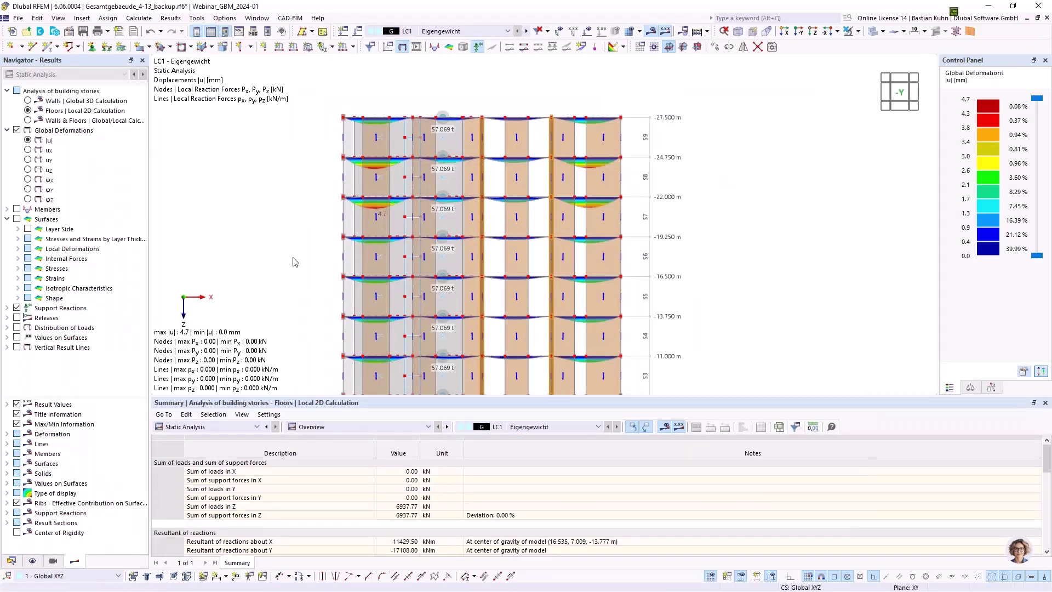
{"action": "middle_click_drag", "start_coordinate": [296, 263], "coordinate": [306, 384], "text": "ctrl"}
{"action": "left_click", "coordinate": [33, 561]}
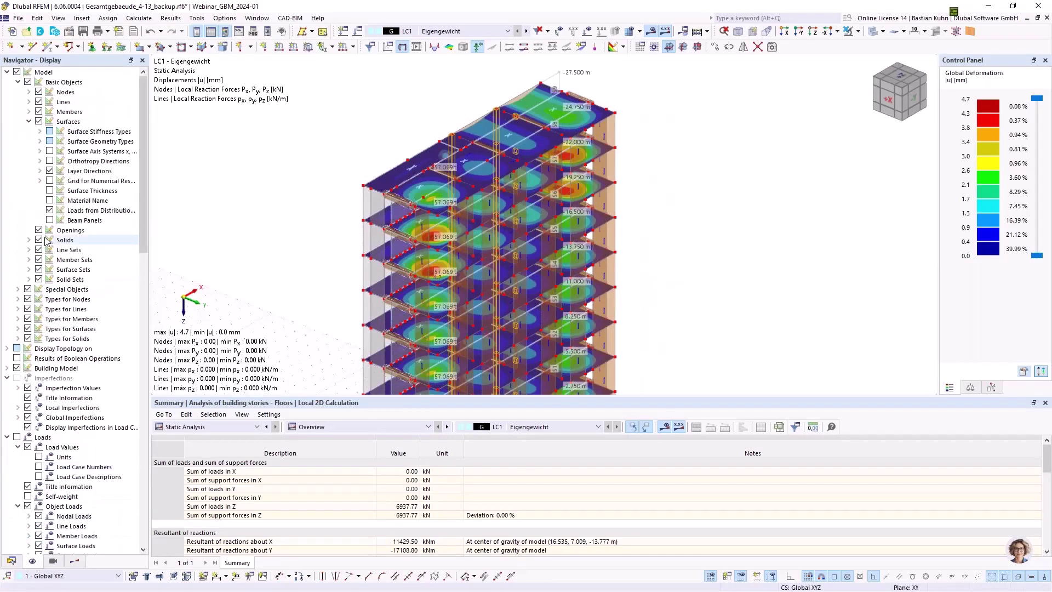
{"action": "left_click", "coordinate": [588, 31]}
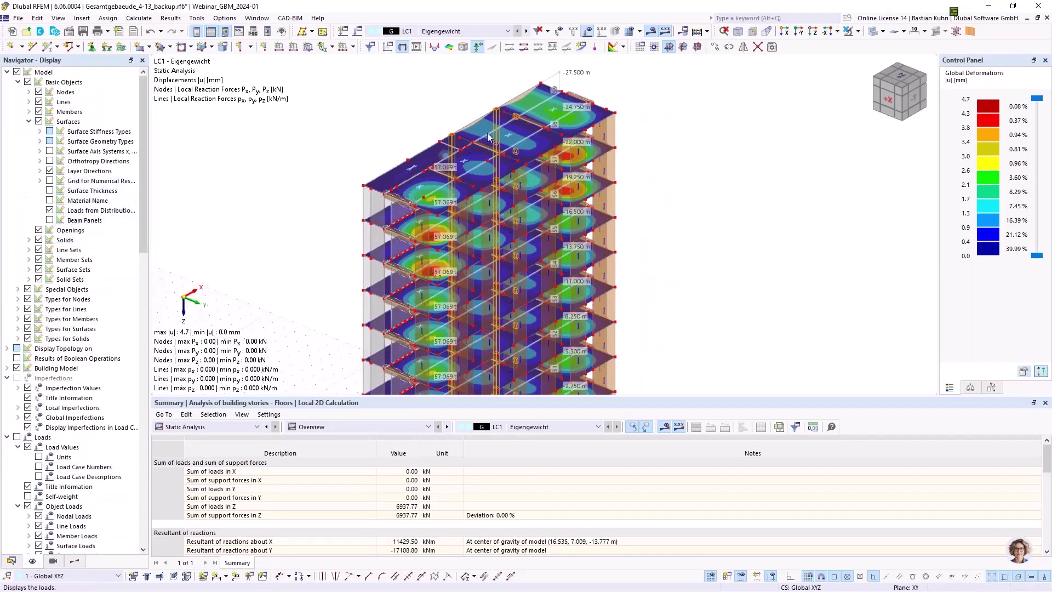
{"action": "left_click", "coordinate": [601, 30]}
Examine the loads transferred from the floor slabs to their supporting edges, beams and columns on all building stories
{"action": "scroll", "coordinate": [360, 185], "scroll_direction": "up", "scroll_amount": 2}
{"action": "scroll", "coordinate": [360, 185], "scroll_direction": "up", "scroll_amount": 2}
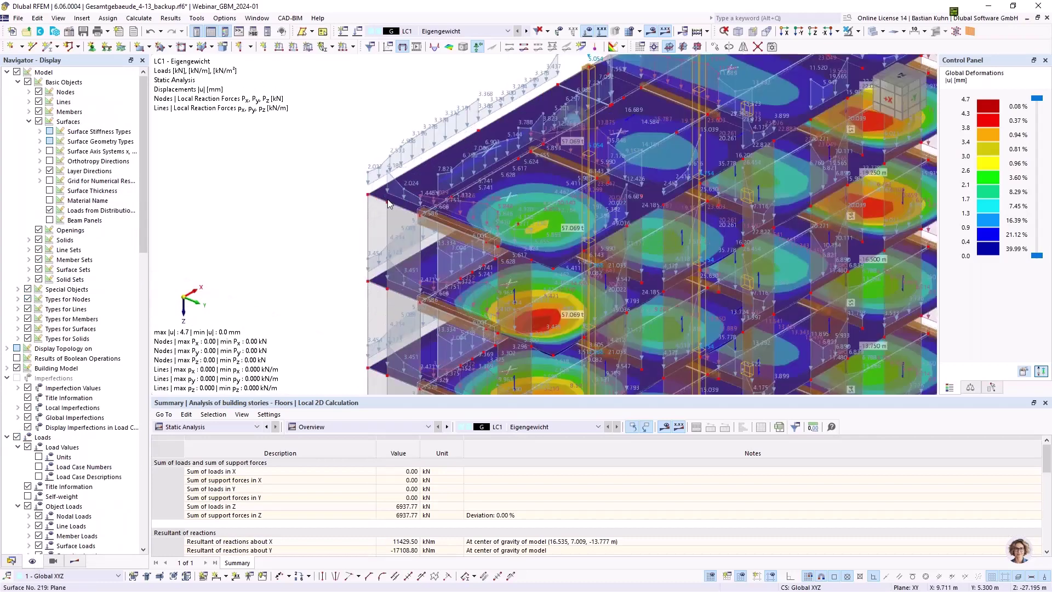
{"action": "middle_click_drag", "start_coordinate": [360, 185], "coordinate": [579, 149]}
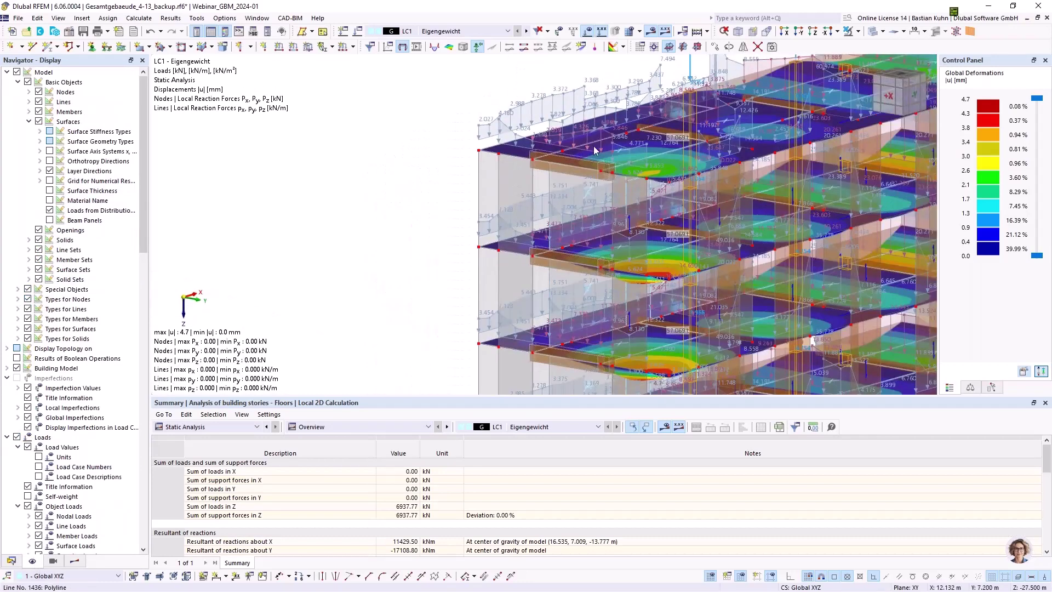
{"action": "scroll", "coordinate": [594, 146], "scroll_direction": "down", "scroll_amount": 2}
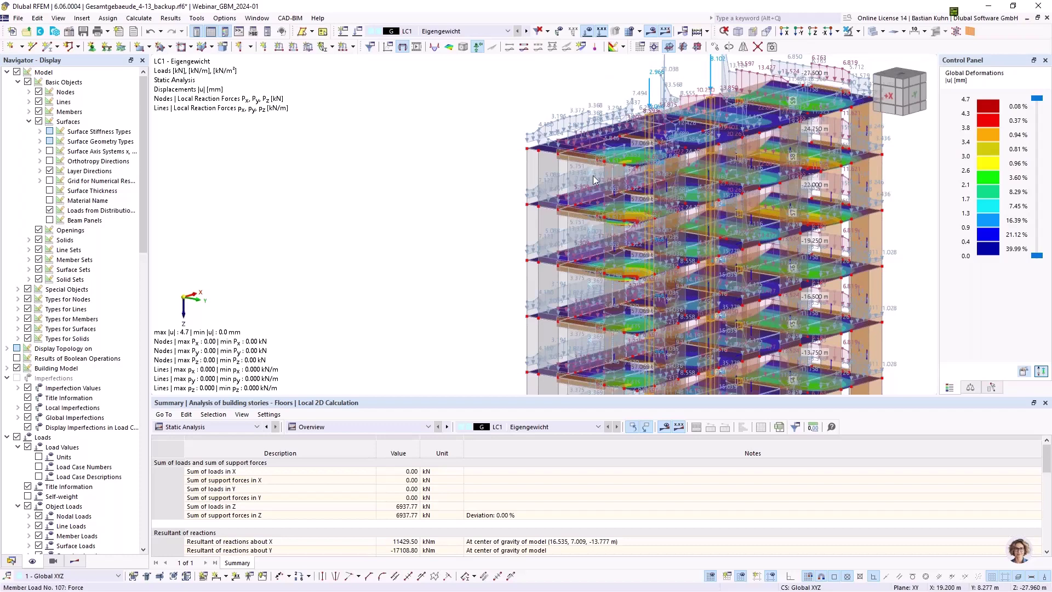
{"action": "middle_click", "coordinate": [633, 138]}
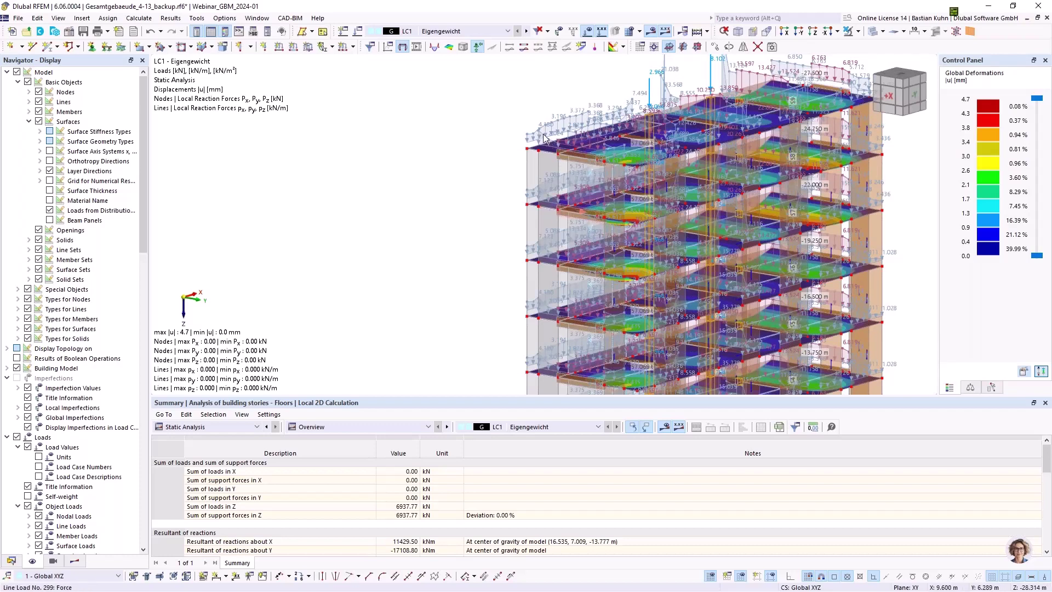
{"action": "scroll", "coordinate": [544, 132], "scroll_direction": "up", "scroll_amount": 2}
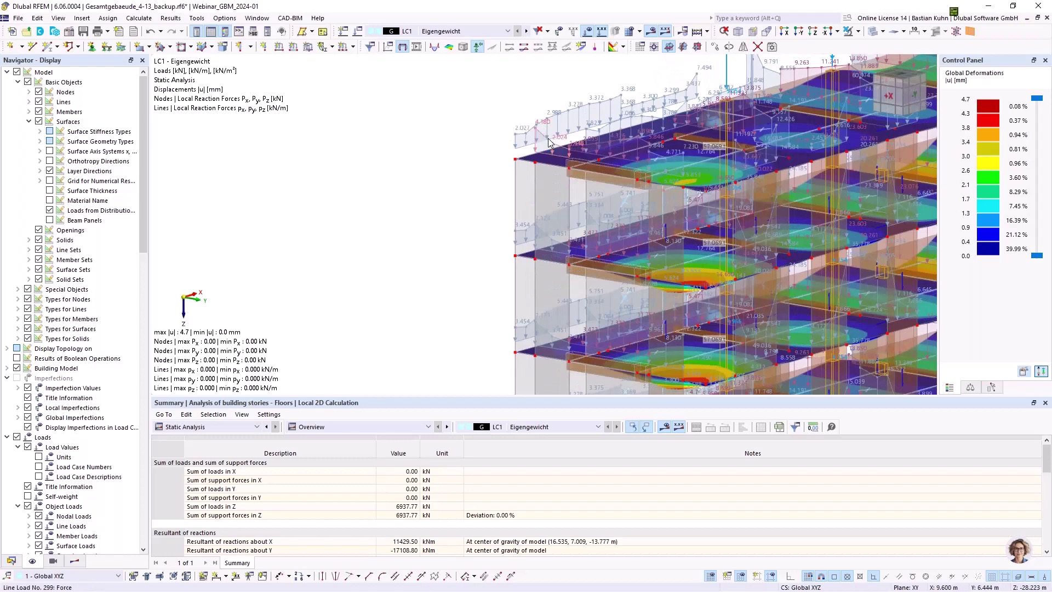
{"action": "scroll", "coordinate": [548, 146], "scroll_direction": "down", "scroll_amount": 2}
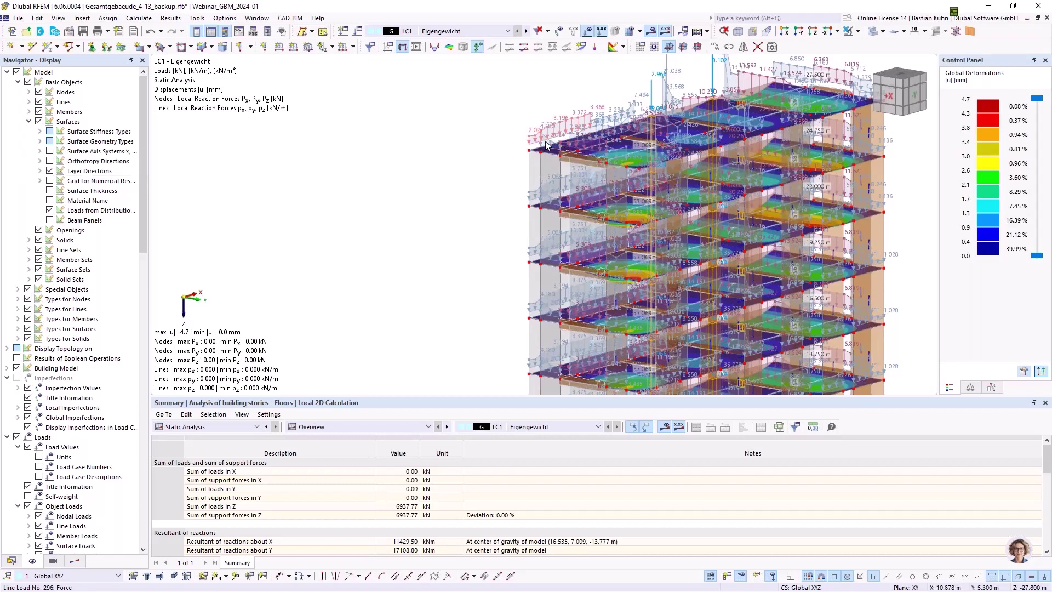
{"action": "scroll", "coordinate": [556, 132], "scroll_direction": "down", "scroll_amount": 3}
{"action": "middle_click_drag", "start_coordinate": [602, 203], "coordinate": [551, 122]}
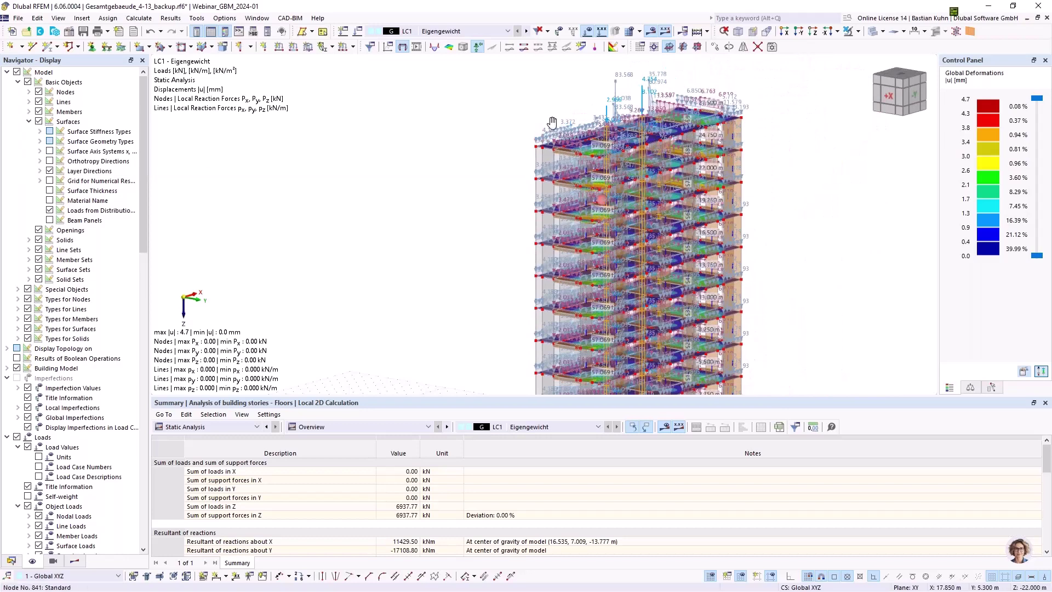
{"action": "middle_click_drag", "start_coordinate": [510, 175], "coordinate": [351, 176], "text": "ctrl"}
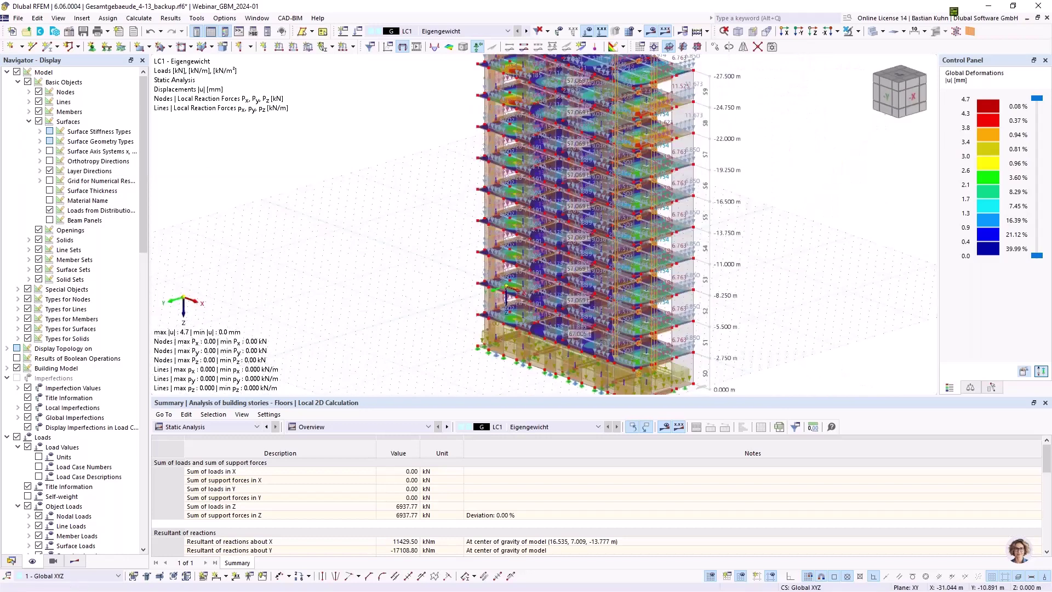
{"action": "scroll", "coordinate": [351, 175], "scroll_direction": "up", "scroll_amount": 1}
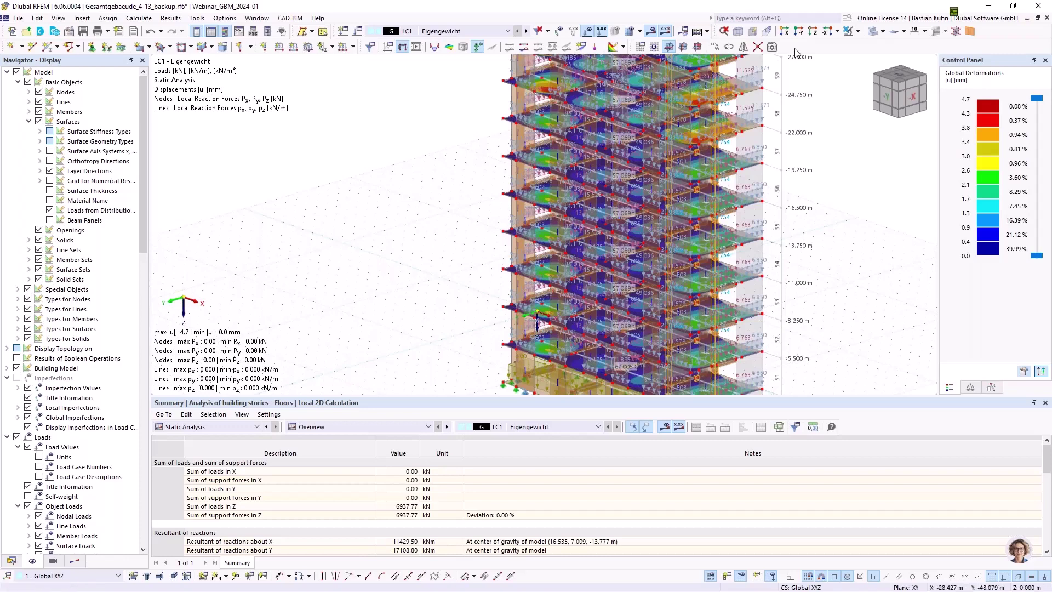
{"action": "scroll", "coordinate": [597, 504], "scroll_direction": "down", "scroll_amount": 3}
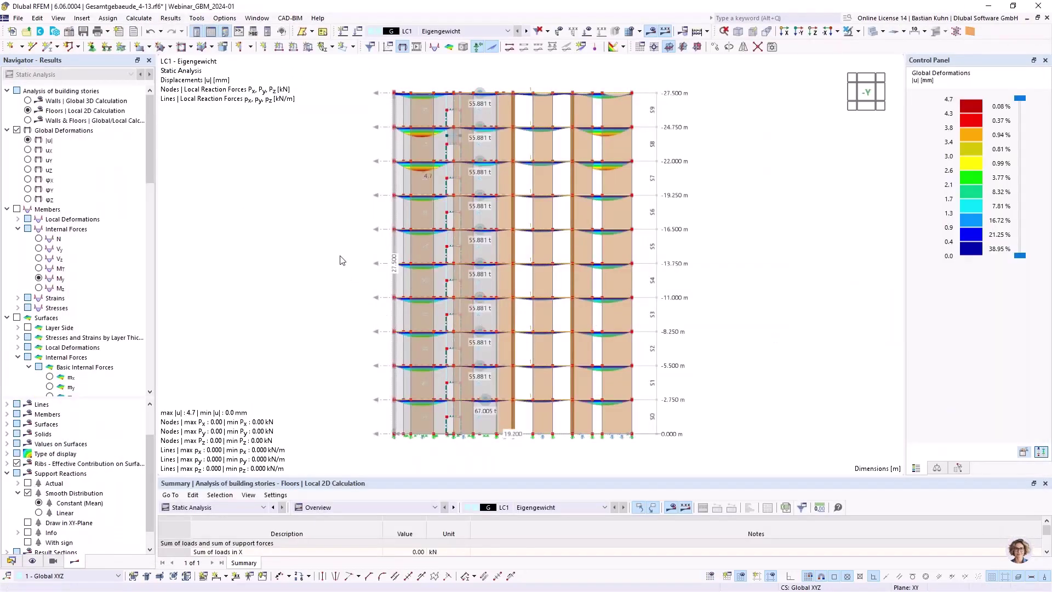
Enable the display of loads from distribution surfaces and overlay the LC1 loads on the deformed floors
{"action": "middle_click_drag", "start_coordinate": [344, 228], "coordinate": [466, 307]}
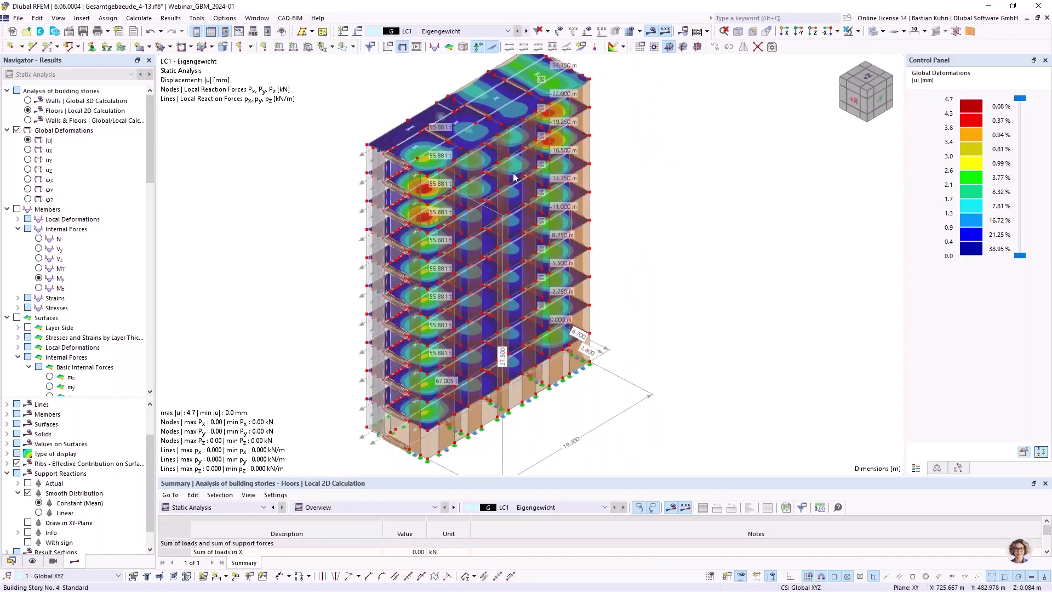
{"action": "scroll", "coordinate": [416, 125], "scroll_direction": "up", "scroll_amount": 2}
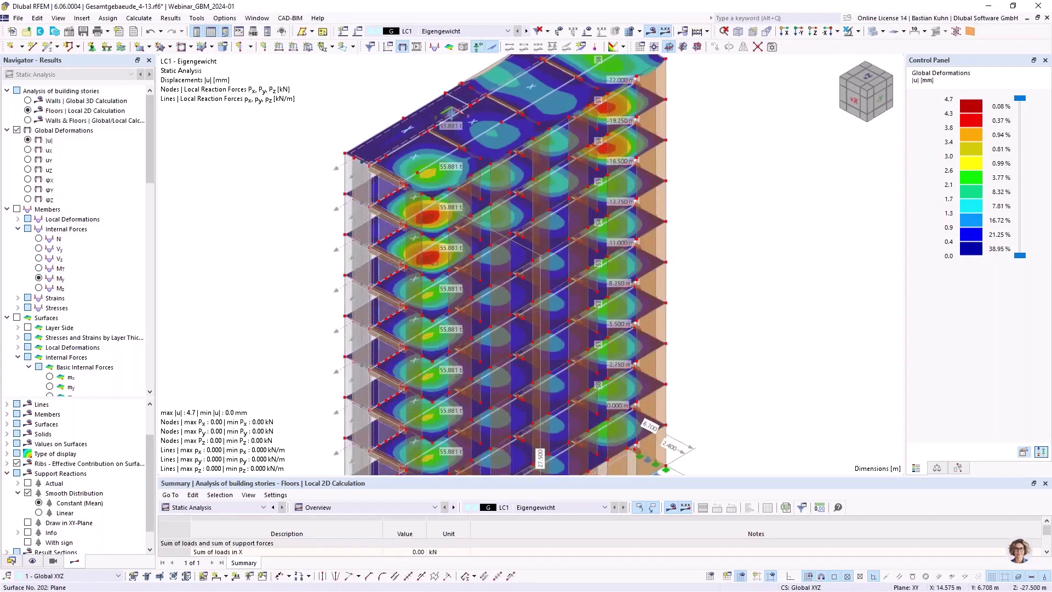
{"action": "middle_click_drag", "start_coordinate": [496, 146], "coordinate": [540, 159]}
{"action": "scroll", "coordinate": [82, 375], "scroll_direction": "down", "scroll_amount": 3}
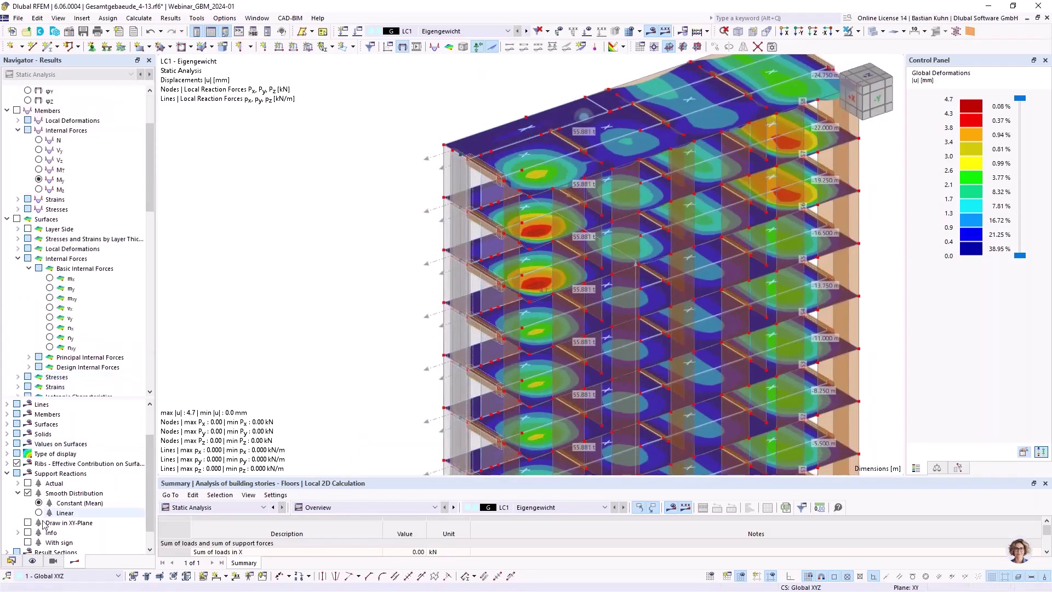
{"action": "left_click", "coordinate": [32, 561]}
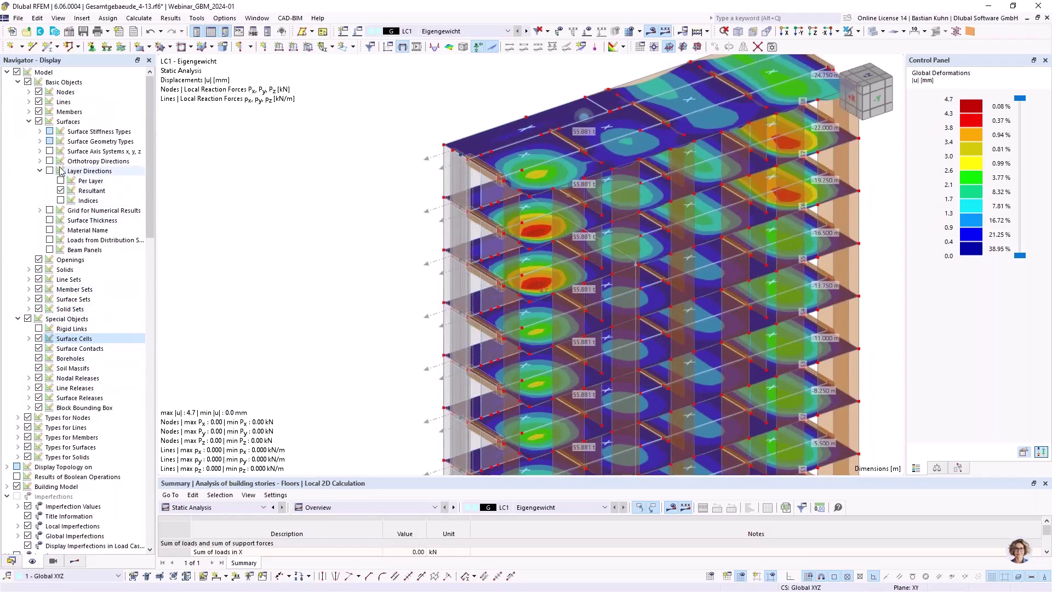
{"action": "left_click", "coordinate": [49, 240]}
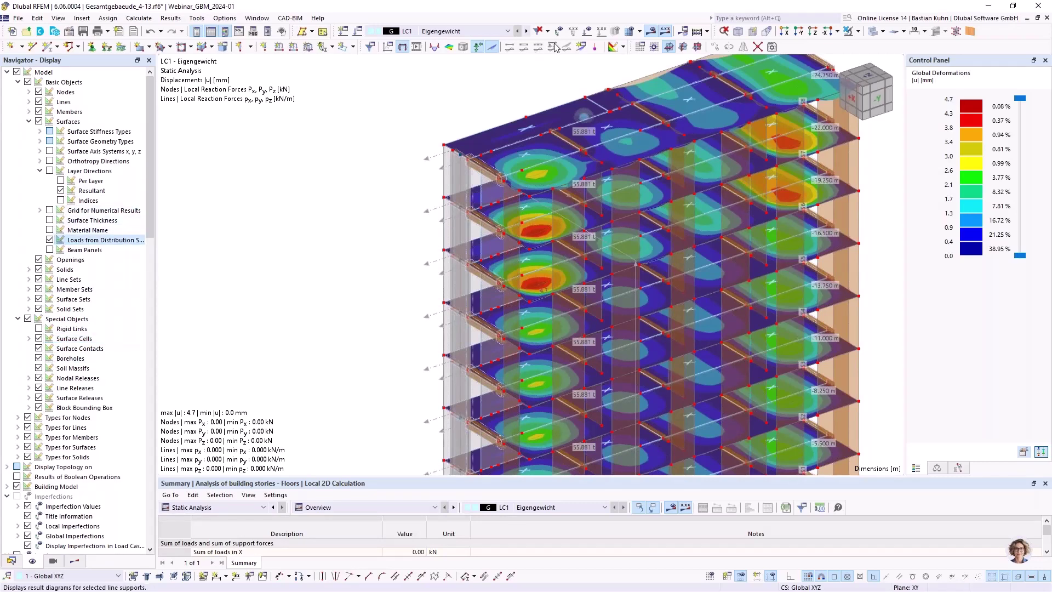
{"action": "left_click", "coordinate": [601, 31]}
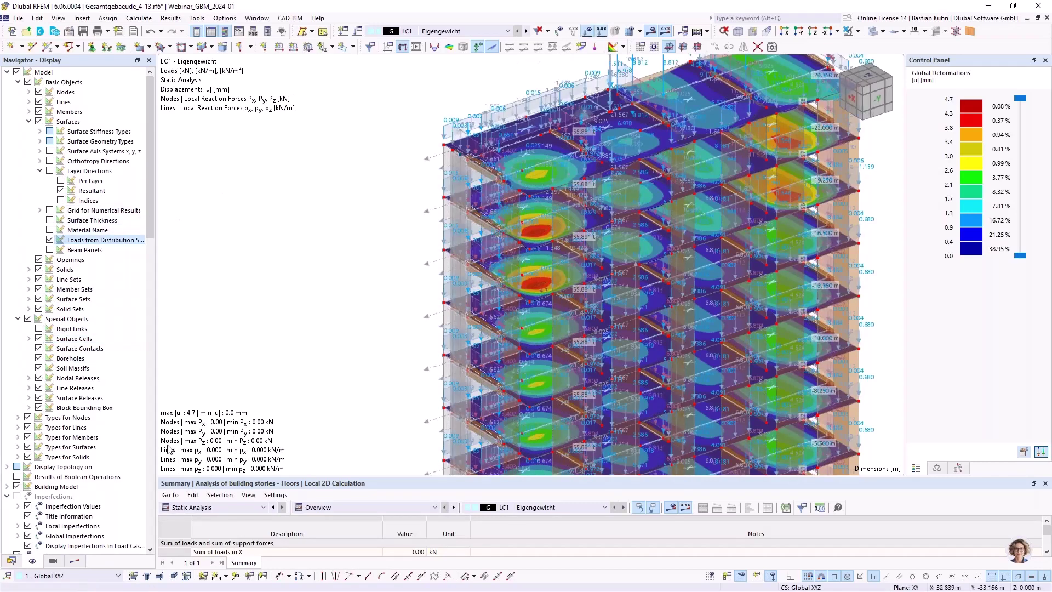
Hide the surface loads from the object loads displayed on the building
{"action": "scroll", "coordinate": [53, 417], "scroll_direction": "down", "scroll_amount": 3}
{"action": "scroll", "coordinate": [53, 418], "scroll_direction": "down", "scroll_amount": 13}
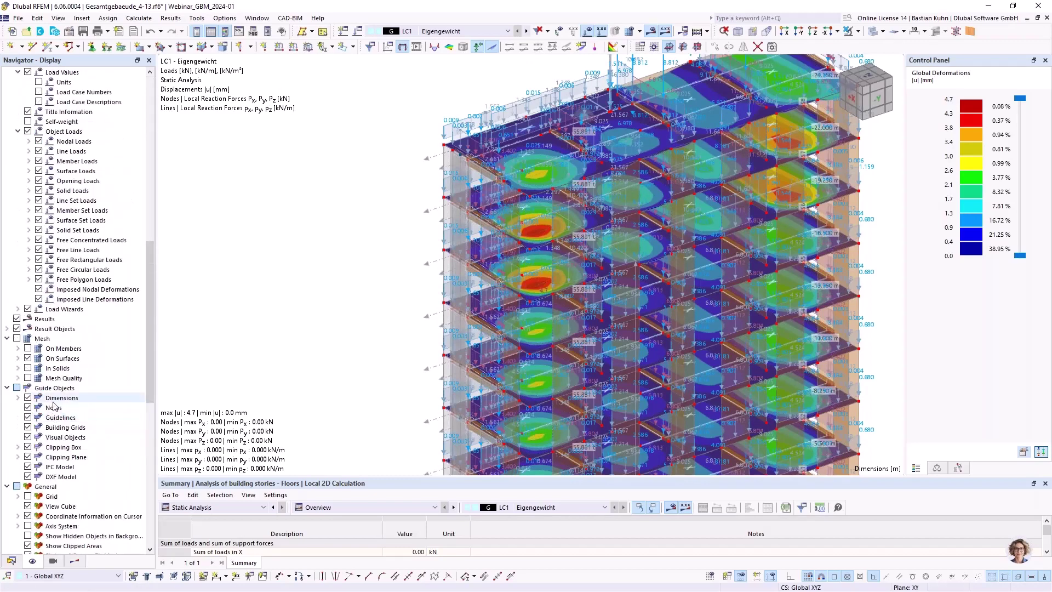
{"action": "scroll", "coordinate": [57, 397], "scroll_direction": "up", "scroll_amount": 7}
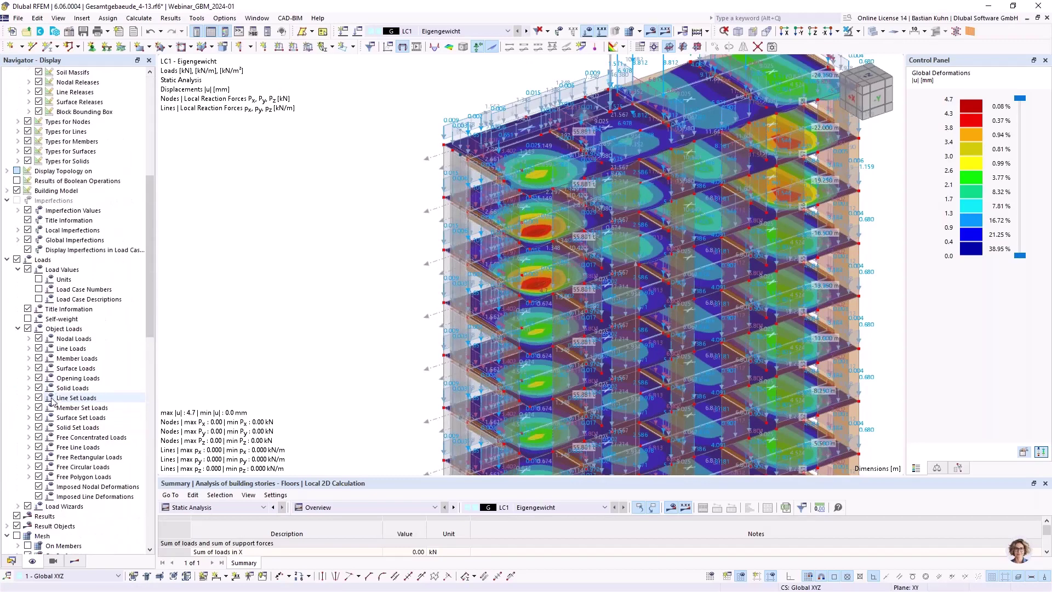
{"action": "left_click", "coordinate": [39, 369]}
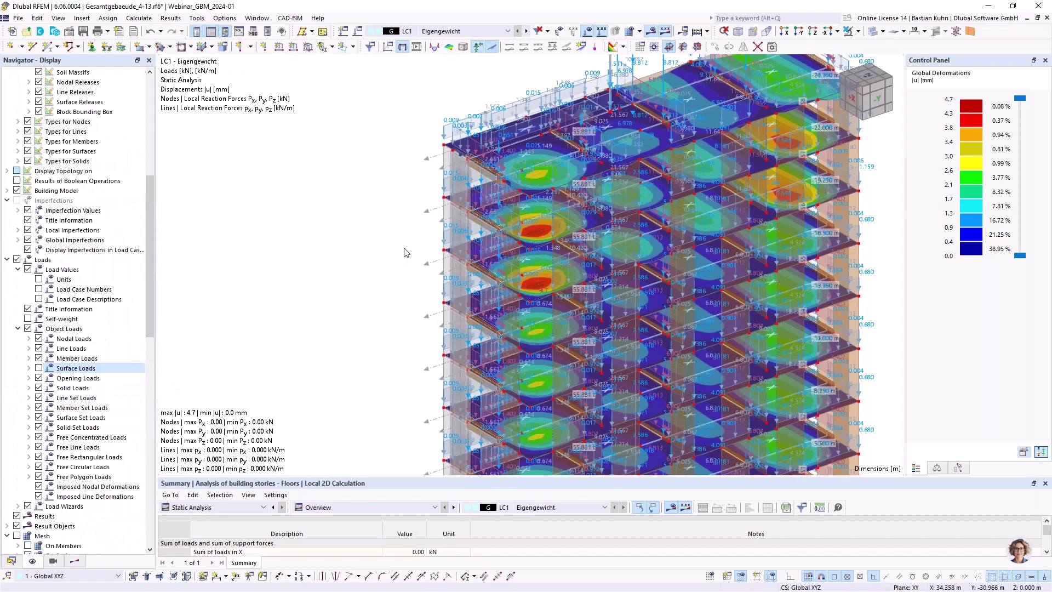
Examine the line loads transferred to the edges and walls of the top building stories
{"action": "scroll", "coordinate": [400, 234], "scroll_direction": "down", "scroll_amount": 1}
{"action": "mouse_move", "coordinate": [400, 234]}
{"action": "middle_mouse_down"}
{"action": "mouse_move", "coordinate": [376, 240]}
{"action": "mouse_move", "coordinate": [395, 257]}
{"action": "mouse_move", "coordinate": [411, 222]}
{"action": "middle_mouse_up"}
{"action": "scroll", "coordinate": [442, 165], "scroll_direction": "up", "scroll_amount": 2}
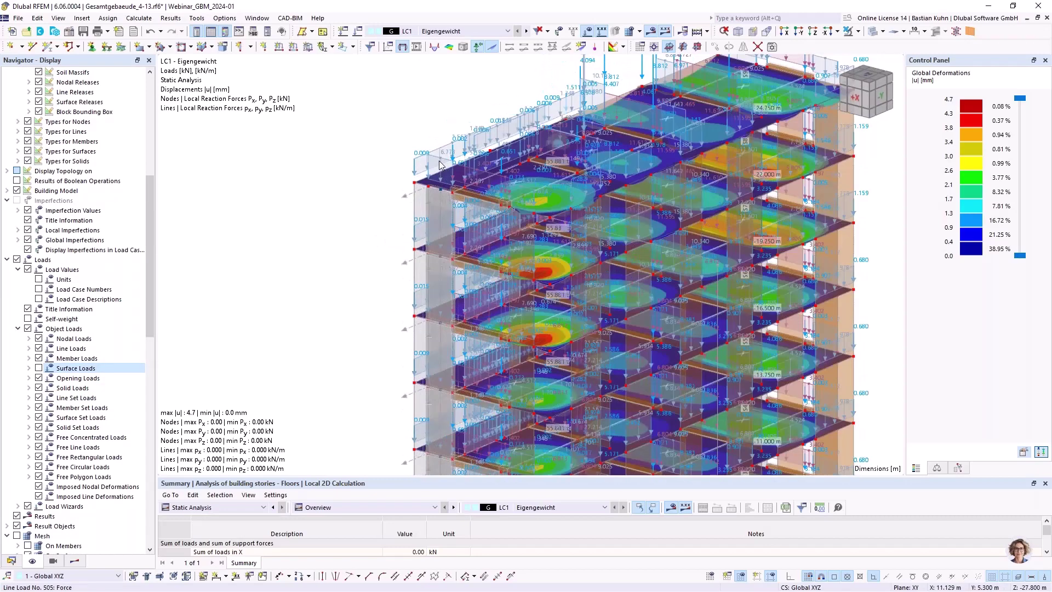
{"action": "scroll", "coordinate": [441, 164], "scroll_direction": "up", "scroll_amount": 2}
{"action": "mouse_move", "coordinate": [448, 156]}
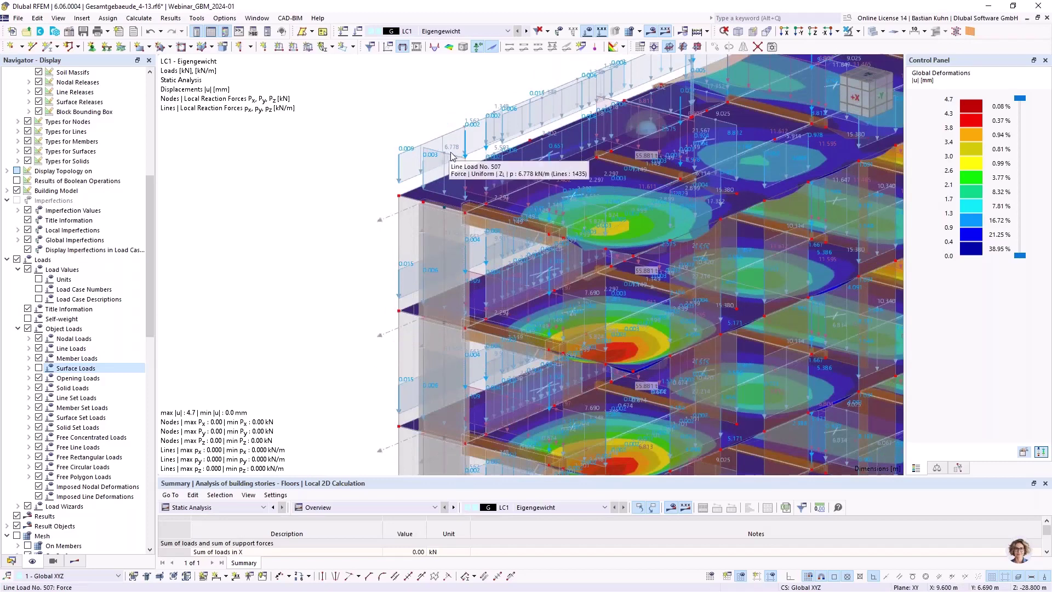
{"action": "mouse_move", "coordinate": [486, 198]}
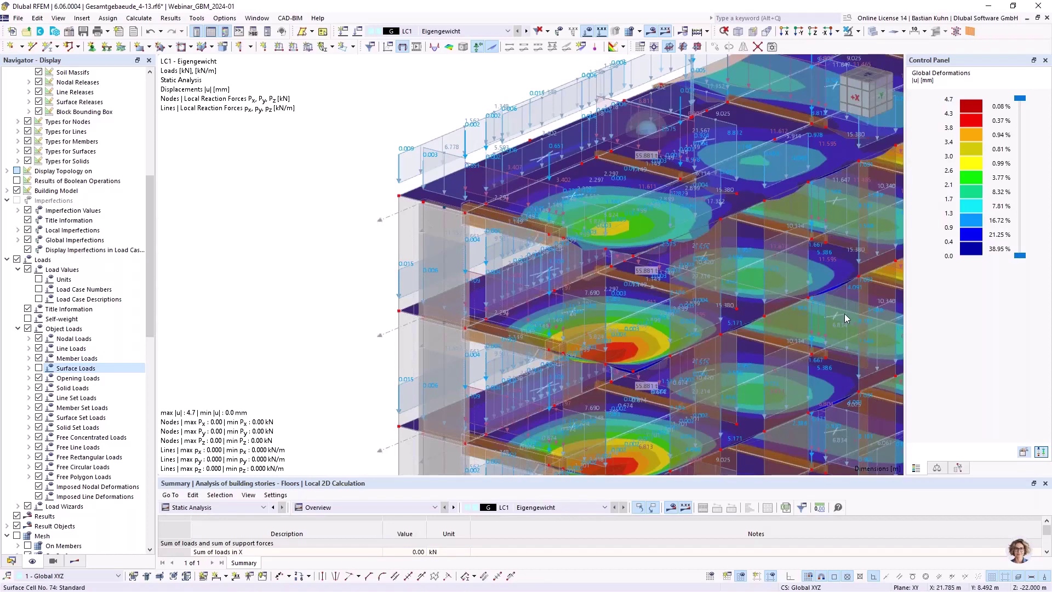
{"action": "scroll", "coordinate": [846, 313], "scroll_direction": "down", "scroll_amount": 1}
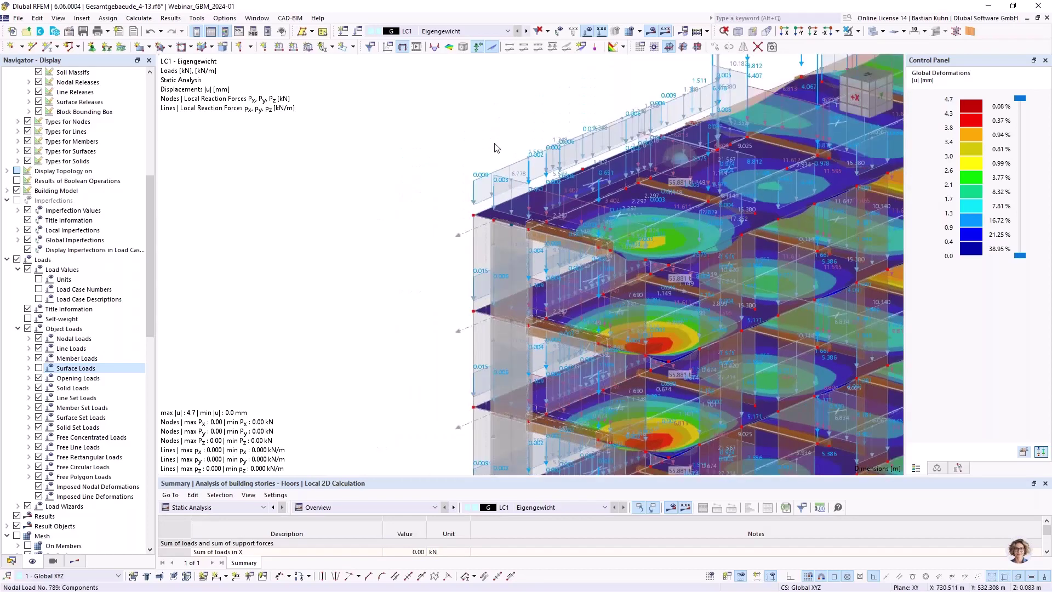
Switch to load case LC2 Wind and examine the wind loads distributed over the building stories
{"action": "left_click", "coordinate": [526, 31]}
{"action": "scroll", "coordinate": [577, 117], "scroll_direction": "down", "scroll_amount": 2}
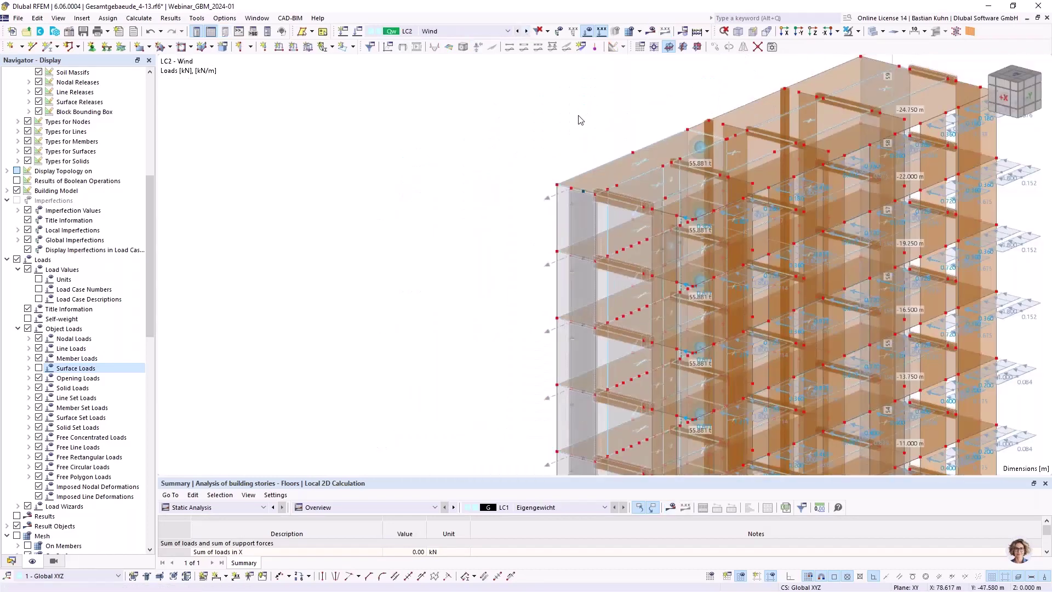
{"action": "middle_click_drag", "start_coordinate": [549, 137], "coordinate": [452, 136]}
{"action": "middle_click_drag", "start_coordinate": [452, 135], "coordinate": [247, 144], "text": "ctrl"}
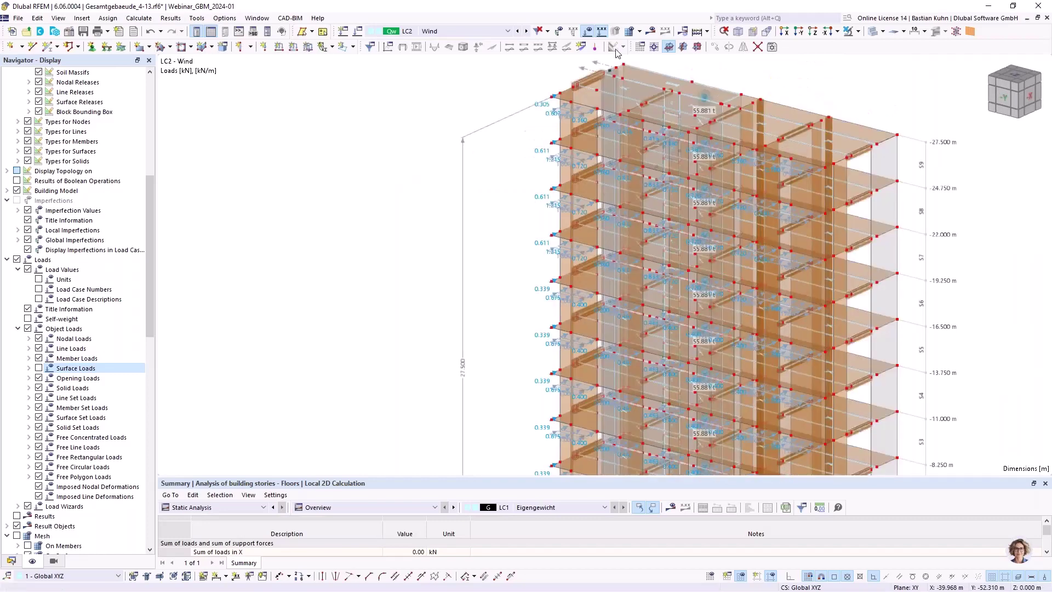
{"action": "left_click", "coordinate": [650, 31]}
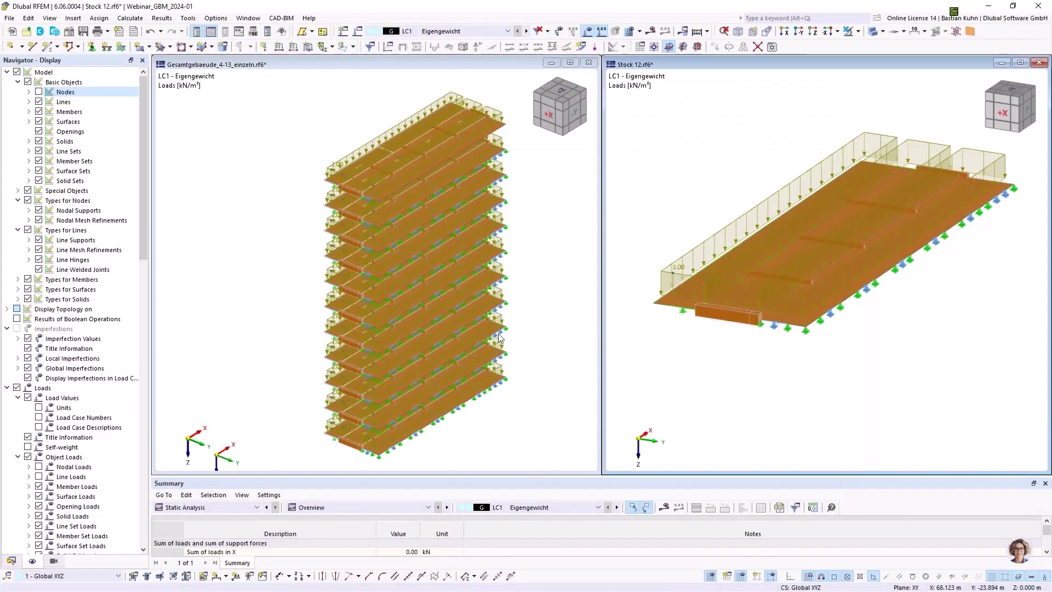
Examine the LC1 surface loads and line supports on the stacked individual floor slabs of Gesamtgebaeude_4-13_einzeln from several directions
{"action": "scroll", "coordinate": [461, 310], "scroll_direction": "down", "scroll_amount": 2}
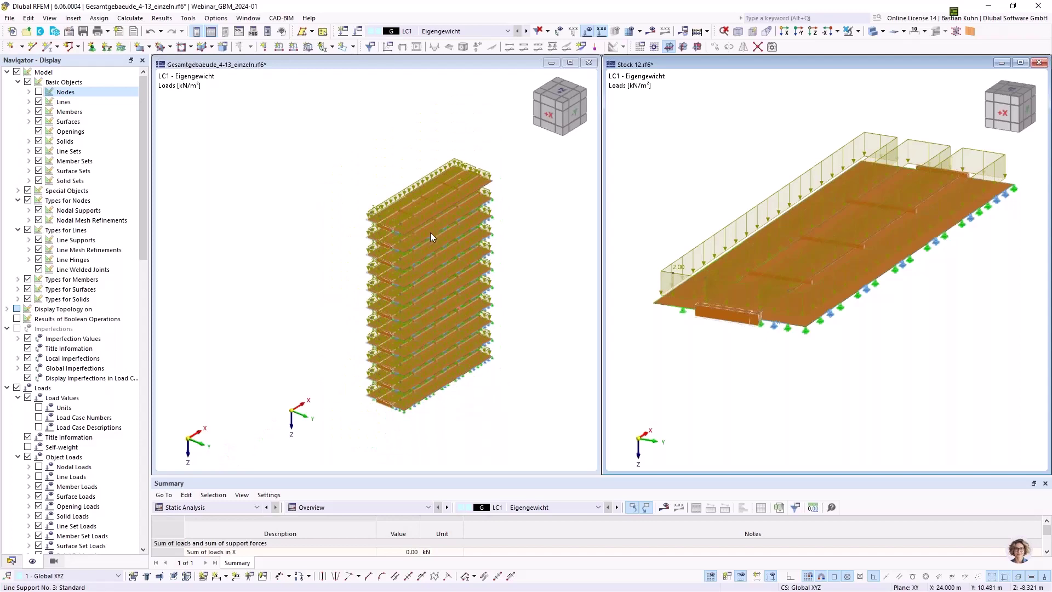
{"action": "middle_click_drag", "start_coordinate": [438, 246], "coordinate": [349, 181], "text": "ctrl"}
{"action": "scroll", "coordinate": [455, 199], "scroll_direction": "up", "scroll_amount": 2}
{"action": "scroll", "coordinate": [459, 197], "scroll_direction": "up", "scroll_amount": 1}
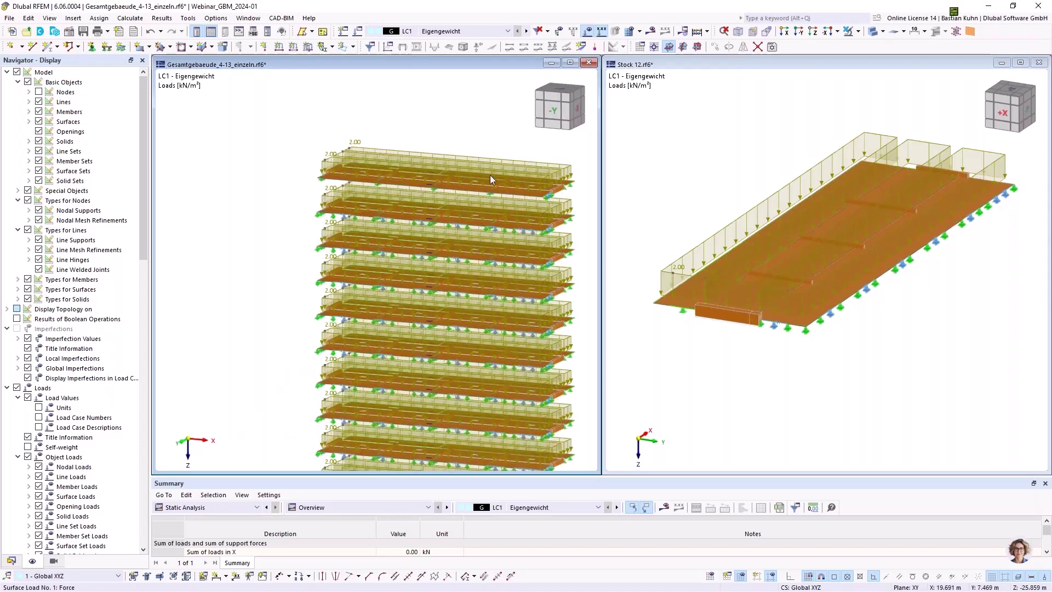
{"action": "left_click", "coordinate": [785, 33]}
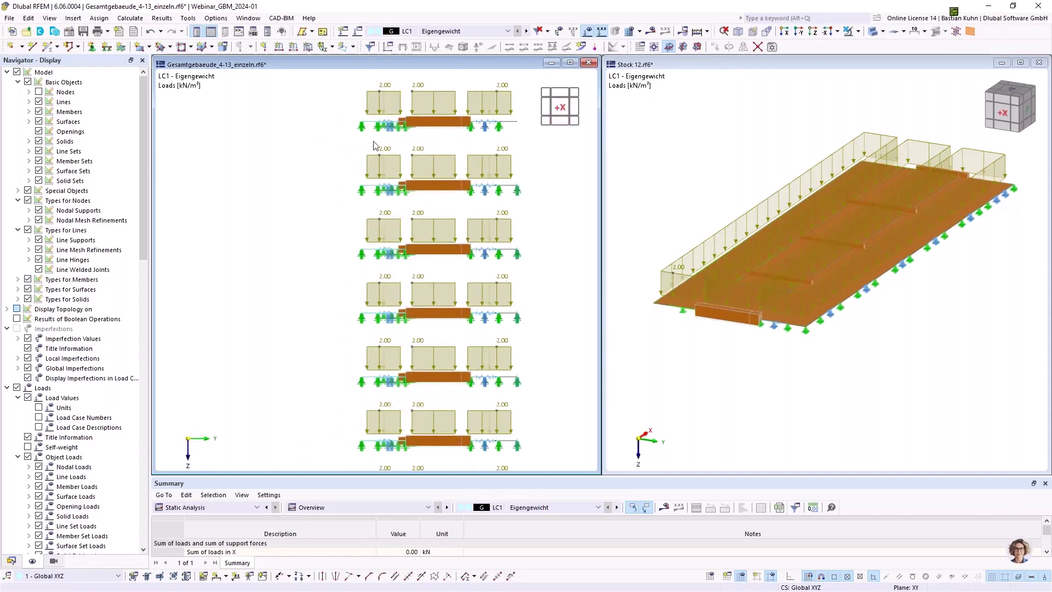
{"action": "scroll", "coordinate": [376, 397], "scroll_direction": "down", "scroll_amount": 4}
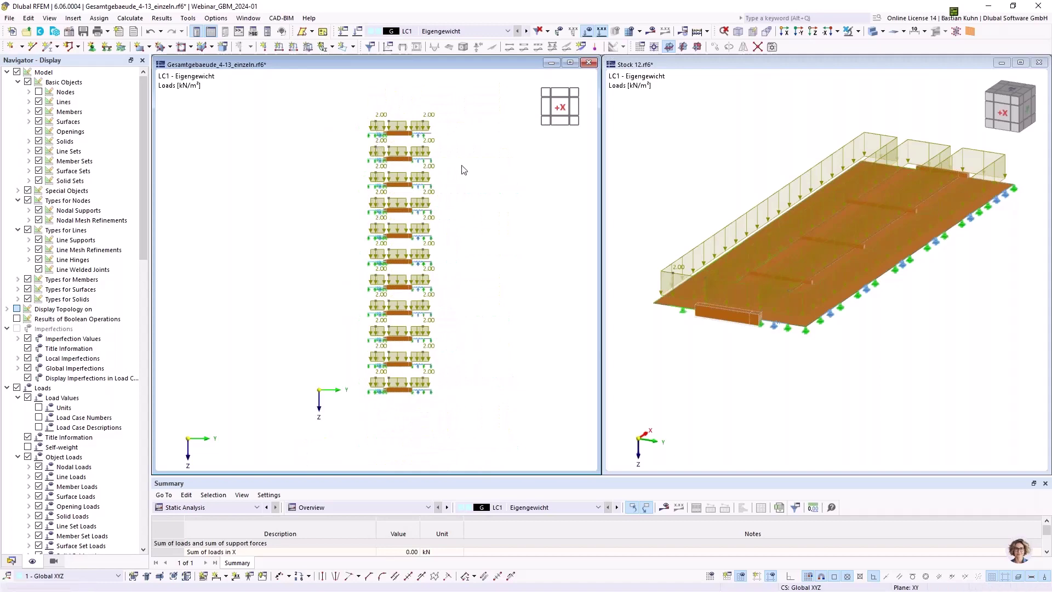
{"action": "middle_click_drag", "start_coordinate": [460, 167], "coordinate": [397, 177], "text": "ctrl"}
{"action": "scroll", "coordinate": [337, 150], "scroll_direction": "up", "scroll_amount": 5}
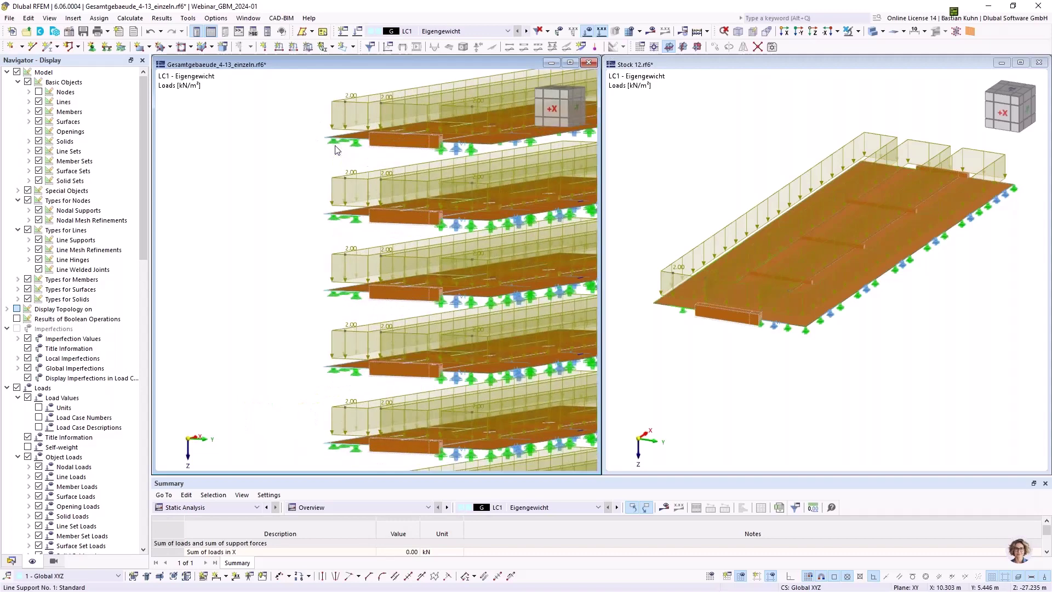
{"action": "scroll", "coordinate": [336, 150], "scroll_direction": "down", "scroll_amount": 5}
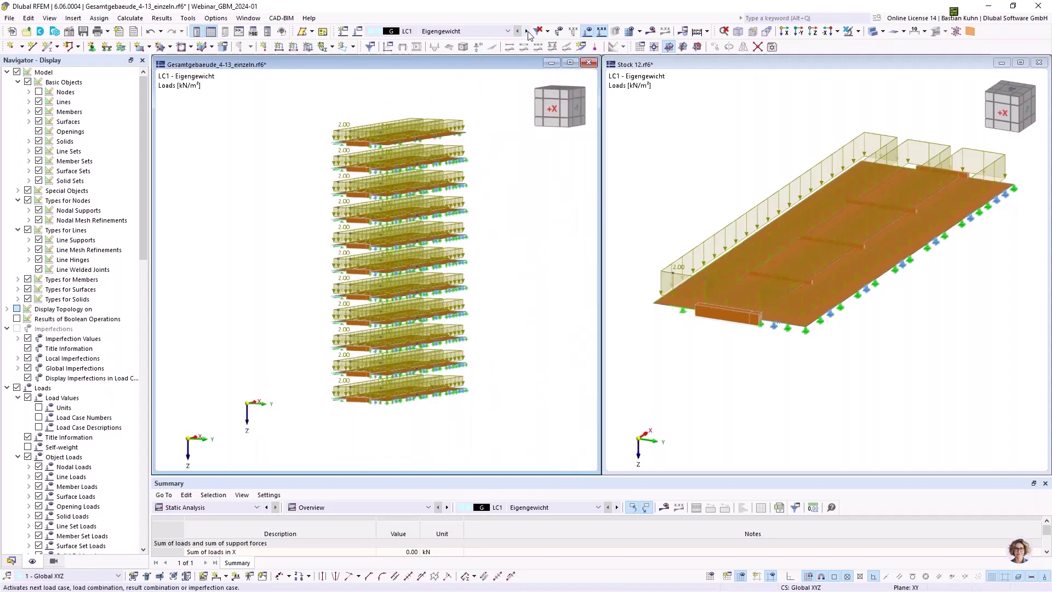
Switch the stacked floor model to LC2 Wind and examine the wind line loads along the slab edges
{"action": "left_click", "coordinate": [527, 31]}
{"action": "middle_click_drag", "start_coordinate": [507, 168], "coordinate": [190, 192]}
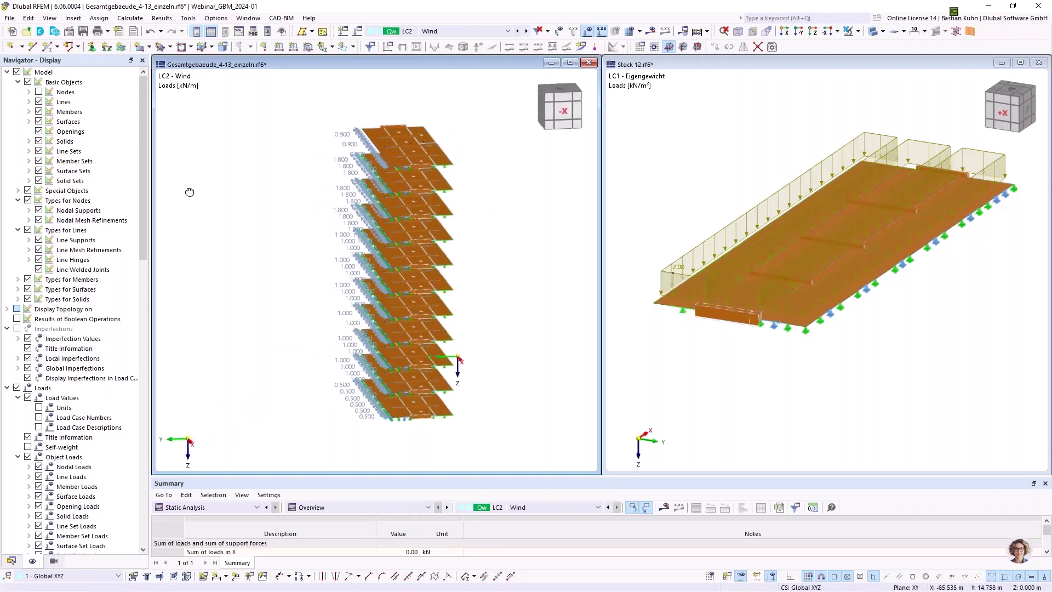
{"action": "middle_click_drag", "start_coordinate": [262, 205], "coordinate": [435, 179], "text": "ctrl"}
{"action": "scroll", "coordinate": [403, 159], "scroll_direction": "up", "scroll_amount": 3}
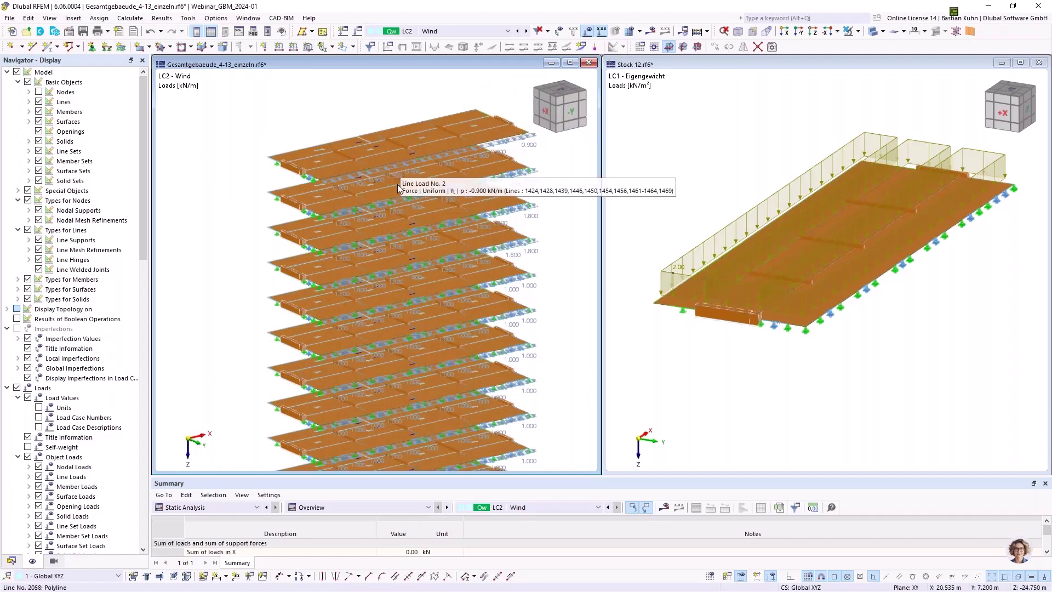
{"action": "scroll", "coordinate": [306, 173], "scroll_direction": "up", "scroll_amount": 5}
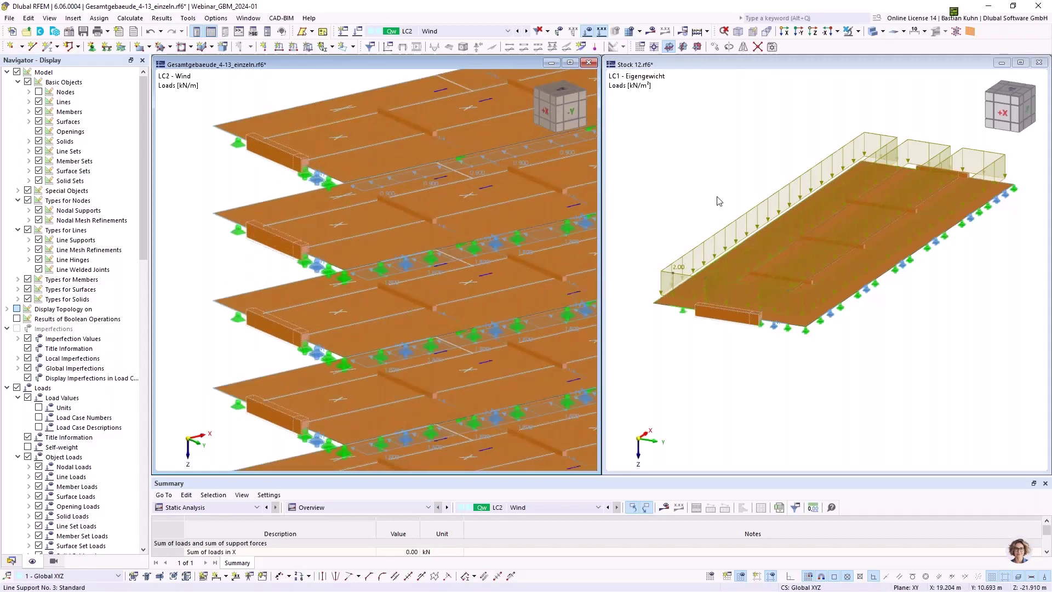
Open the S13 Import Support Reactions load wizard of Stock 12 and browse the Webinar_GBM_2024-01 project for connectable models
{"action": "left_click", "coordinate": [733, 143]}
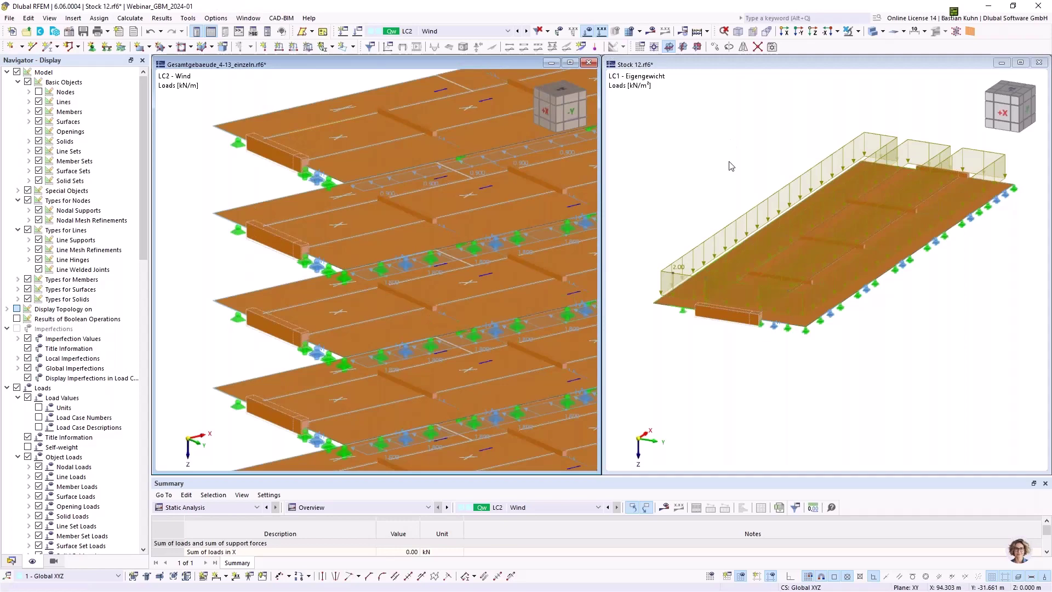
{"action": "scroll", "coordinate": [731, 166], "scroll_direction": "down", "scroll_amount": 1}
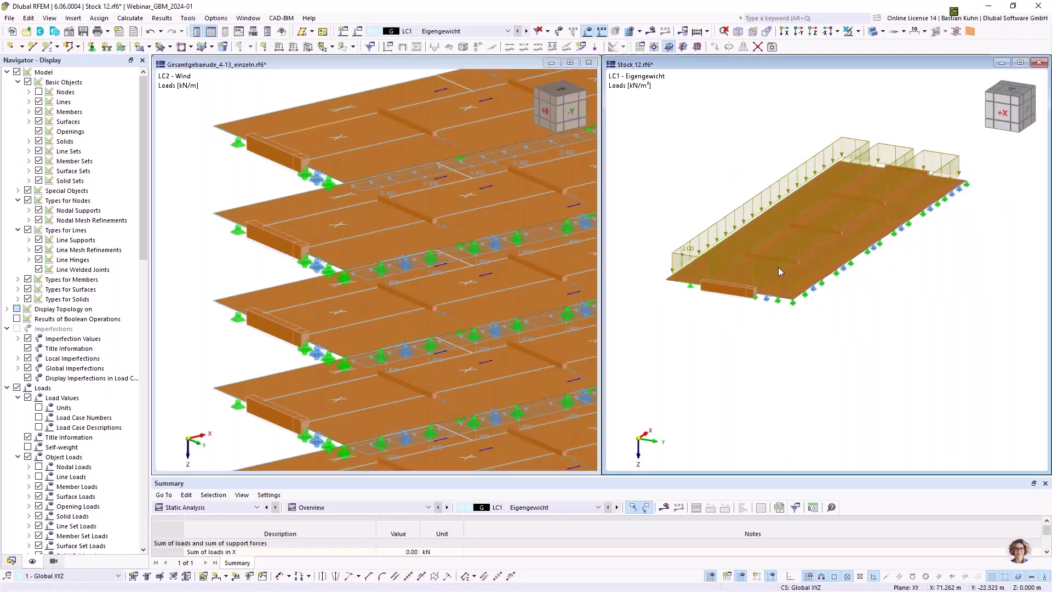
{"action": "left_click", "coordinate": [11, 561]}
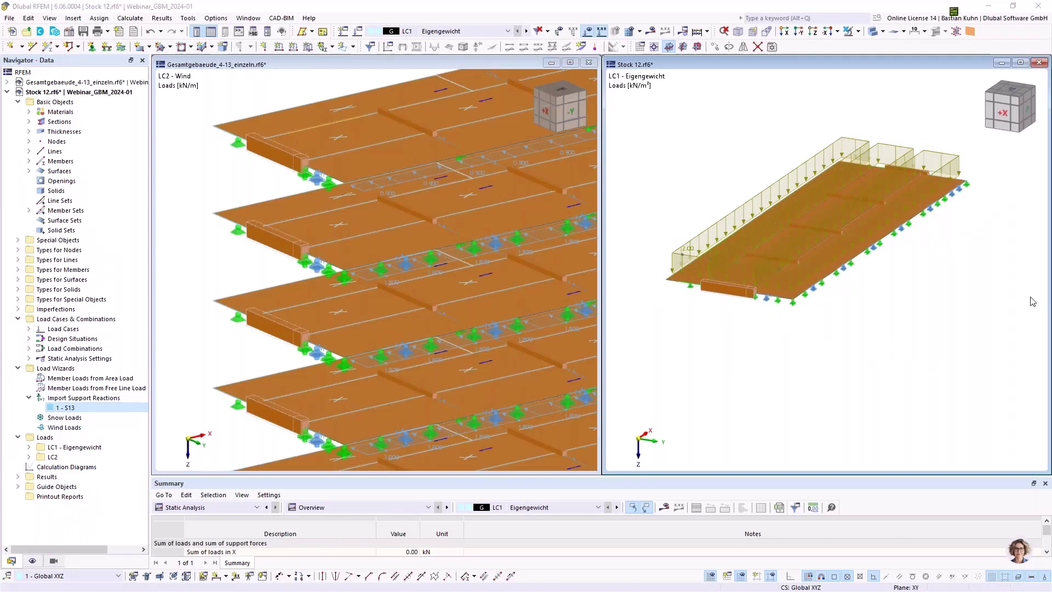
{"action": "left_click_drag", "start_coordinate": [1051, 154], "coordinate": [340, 158]}
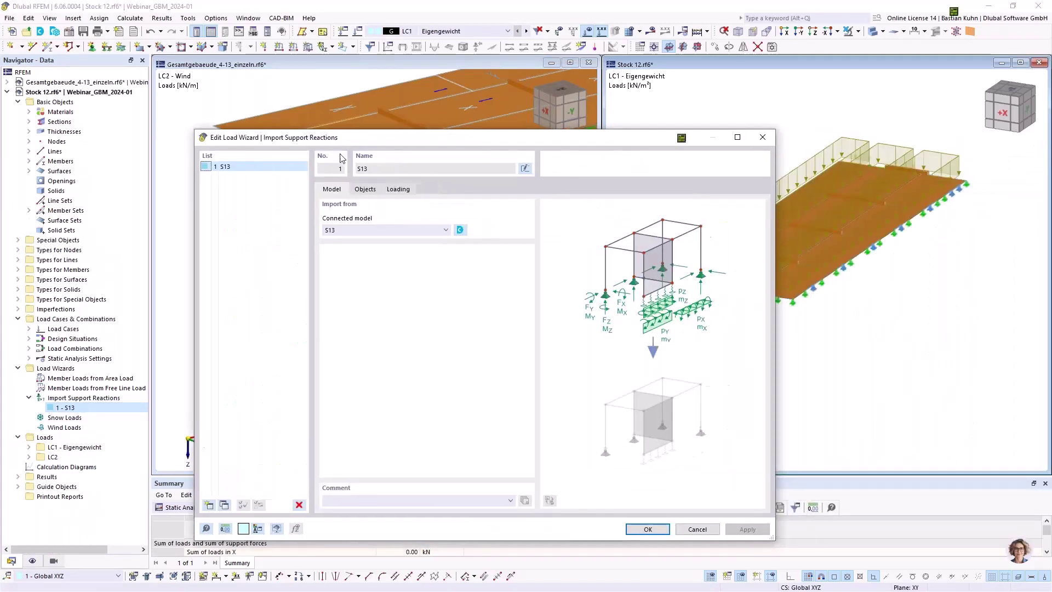
{"action": "left_click", "coordinate": [461, 230]}
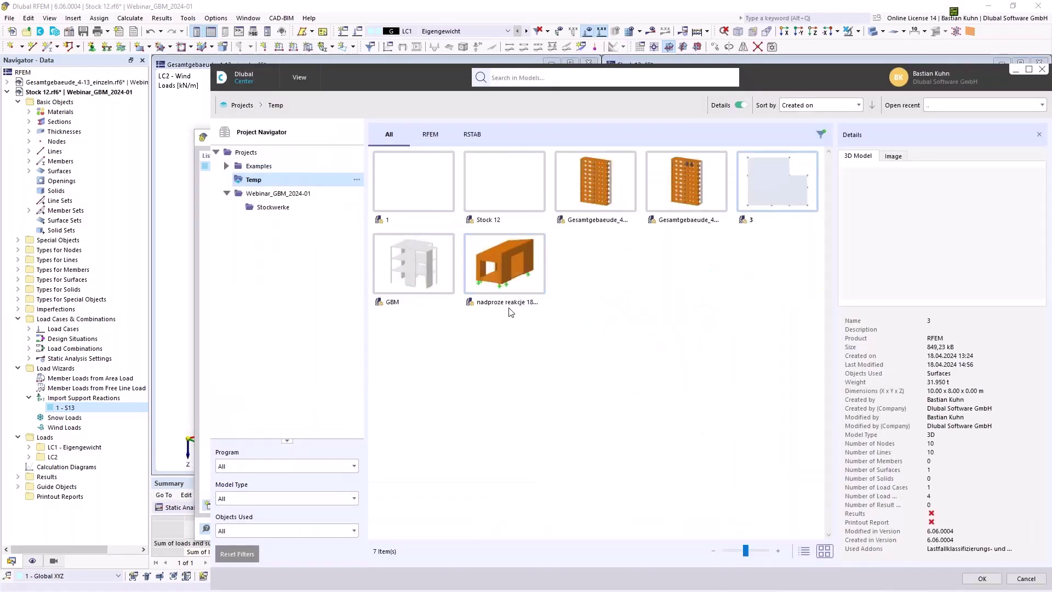
{"action": "left_click", "coordinate": [273, 194]}
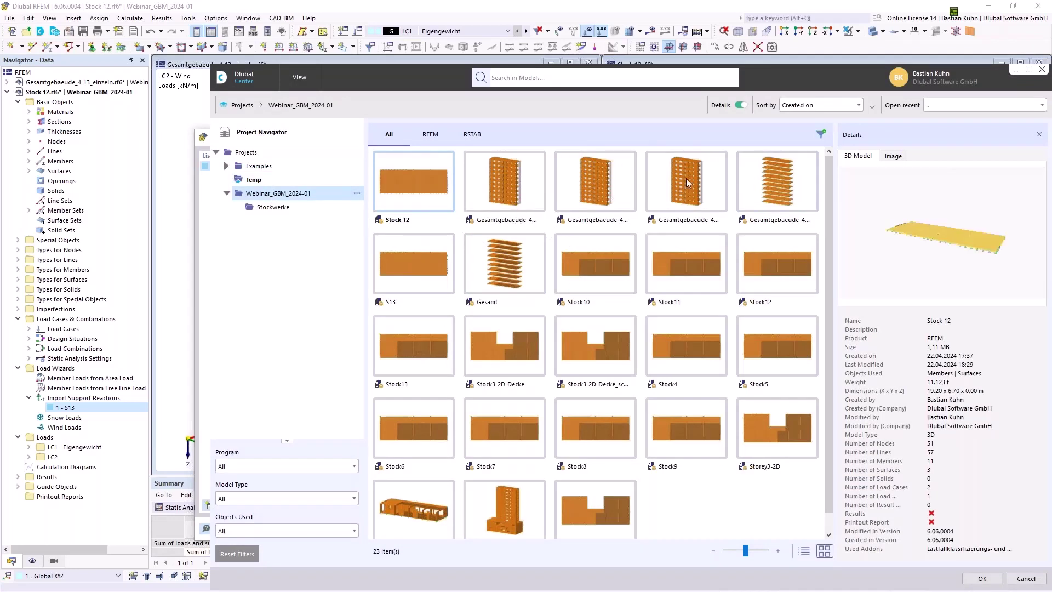
{"action": "left_click", "coordinate": [1041, 69]}
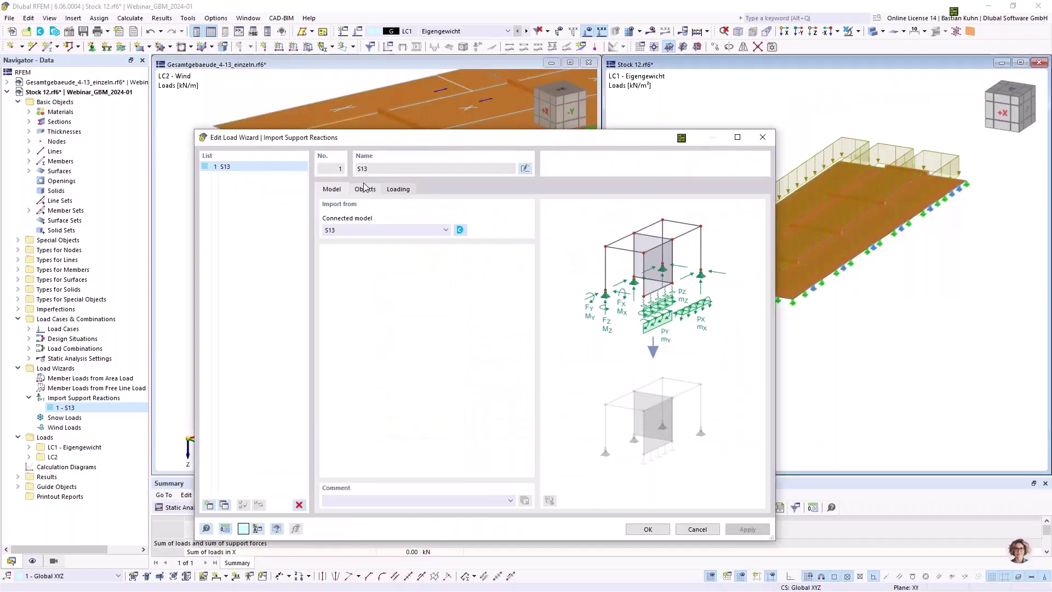
Review the supported nodes and lines of the connected model and the receiving nodes and lines of the current model
{"action": "left_click", "coordinate": [365, 188]}
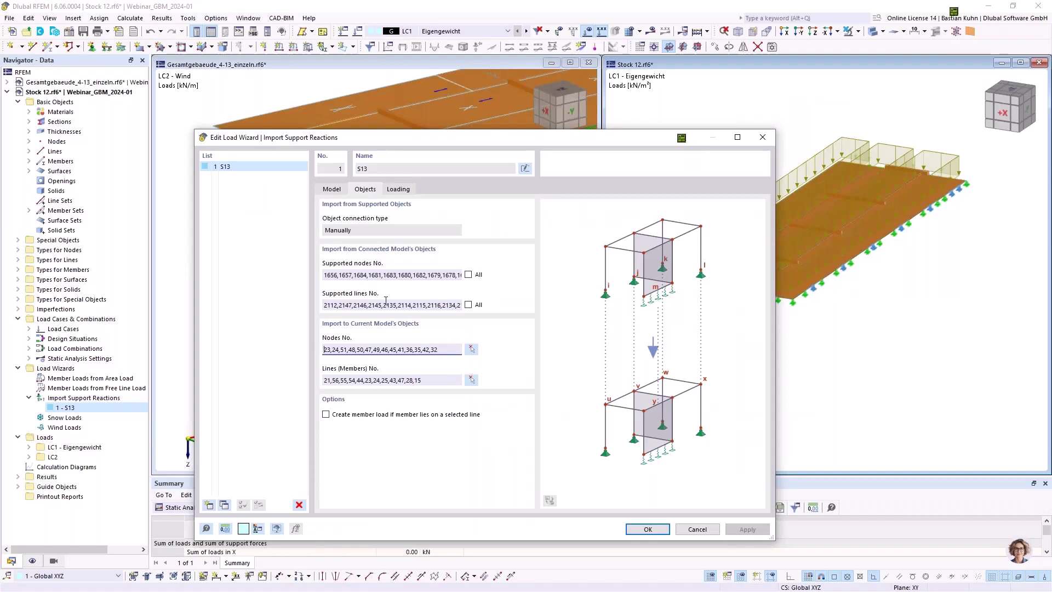
{"action": "left_click", "coordinate": [373, 276]}
{"action": "left_click_drag", "start_coordinate": [441, 141], "coordinate": [805, 137]}
{"action": "left_click", "coordinate": [710, 300]}
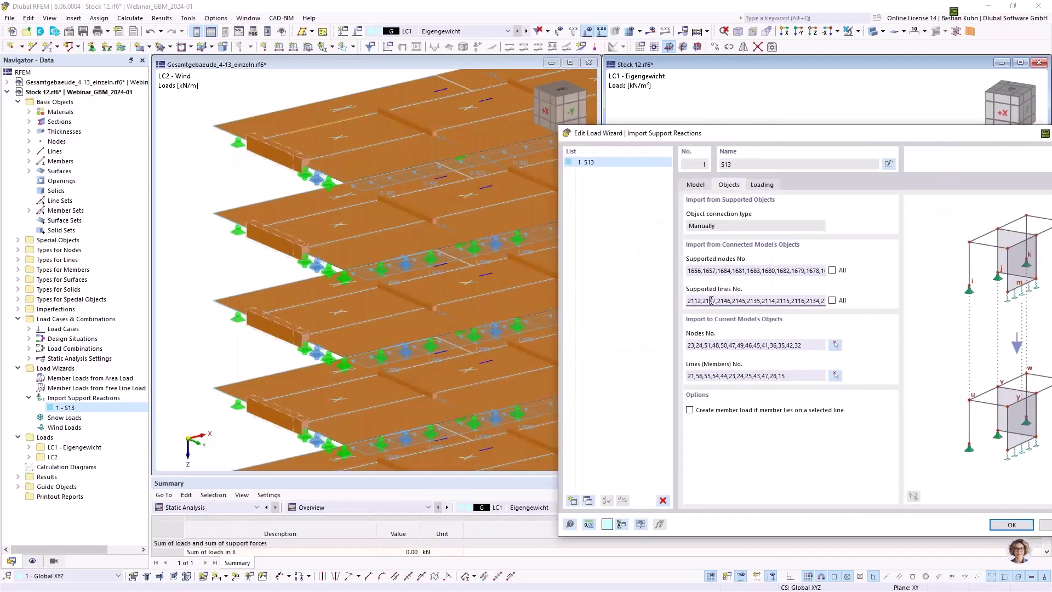
{"action": "left_click", "coordinate": [725, 376]}
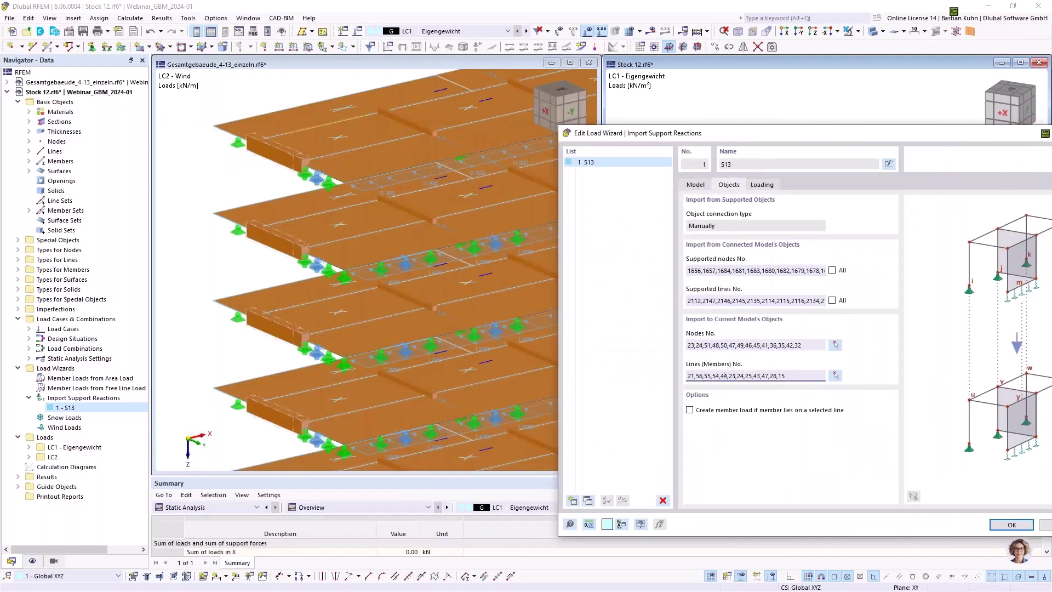
Review the load distribution options Uniform - Total and Varying in the S13 wizard's loading settings
{"action": "left_click_drag", "start_coordinate": [836, 136], "coordinate": [361, 147]}
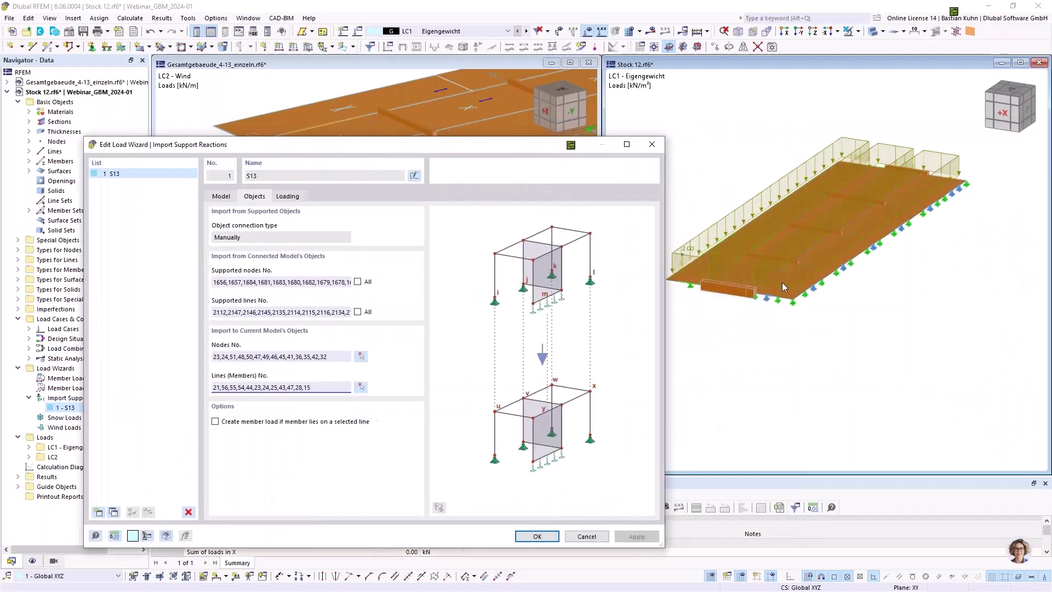
{"action": "left_click", "coordinate": [287, 196]}
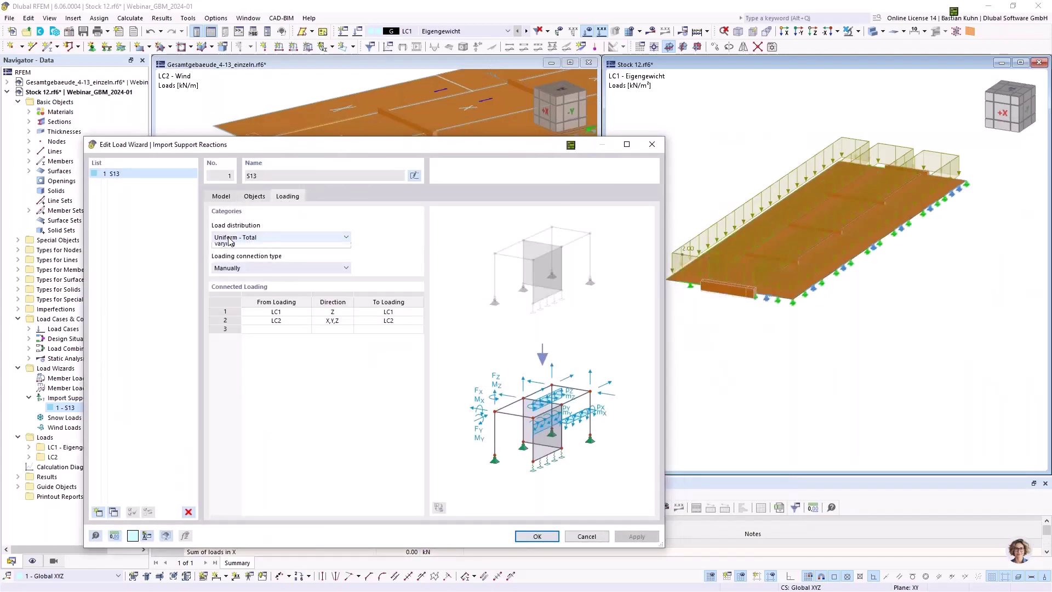
{"action": "left_click", "coordinate": [228, 238]}
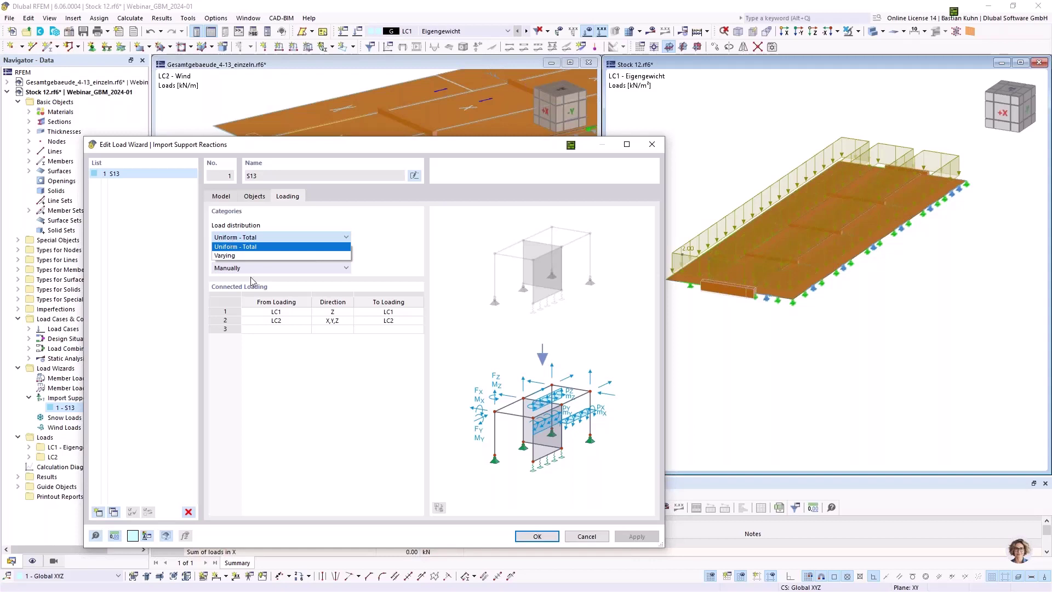
{"action": "key", "text": "Down"}
Review the connected LC1 and LC2 loadings and their transfer directions, leaving the S13 wizard without changes
{"action": "left_click", "coordinate": [342, 313]}
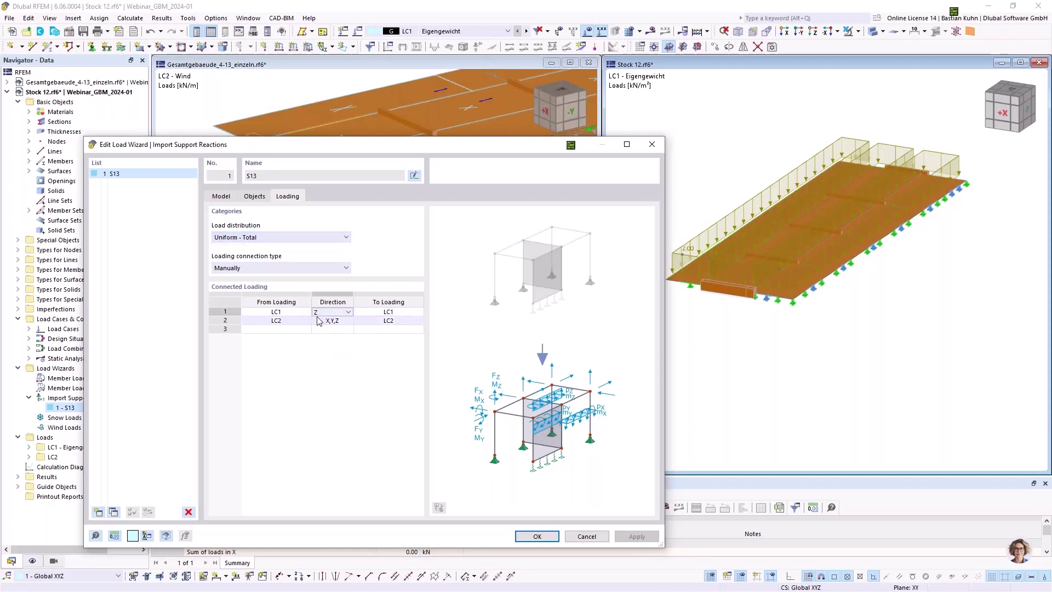
{"action": "left_click", "coordinate": [301, 312]}
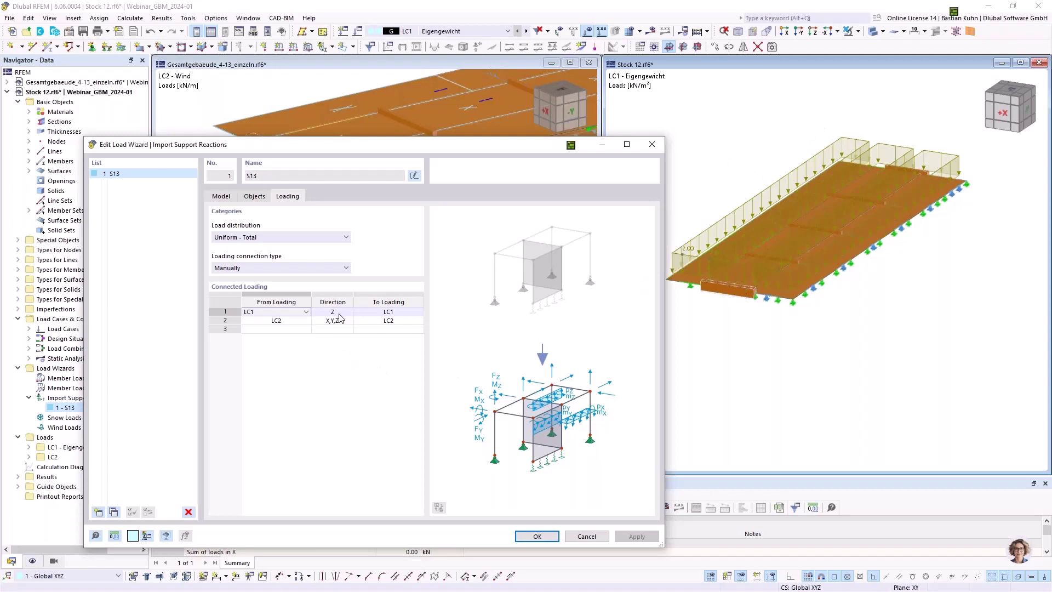
{"action": "left_click", "coordinate": [301, 322]}
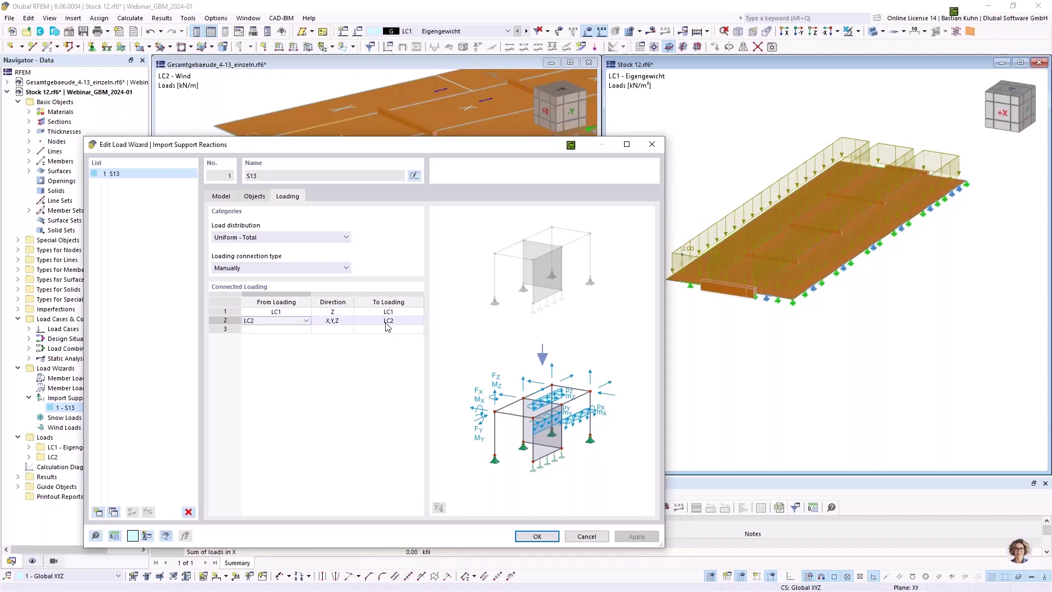
{"action": "left_click", "coordinate": [337, 321]}
{"action": "left_click", "coordinate": [348, 321]}
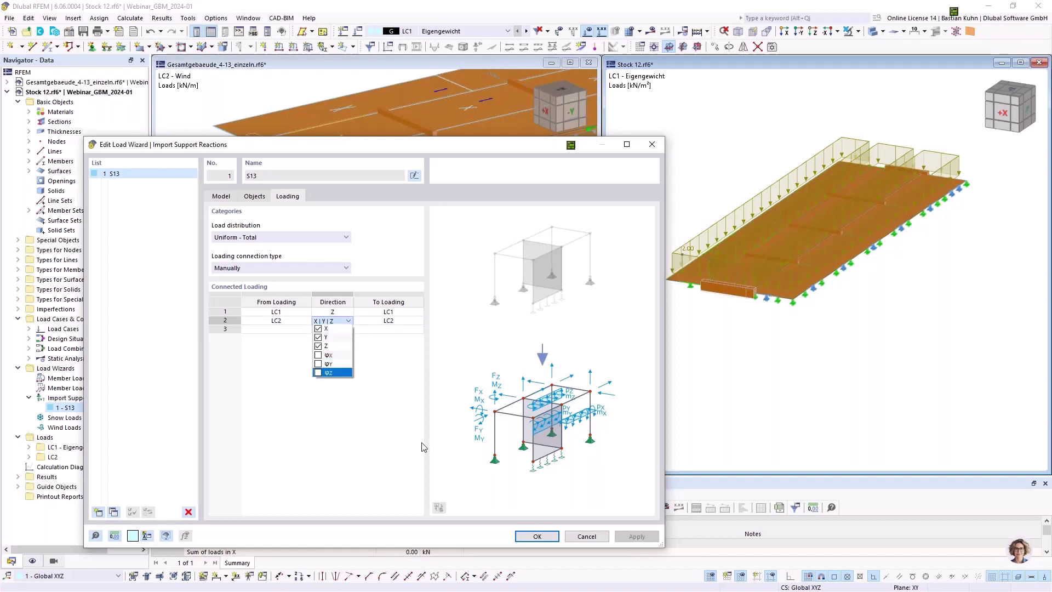
{"action": "left_click", "coordinate": [585, 537]}
{"action": "left_click", "coordinate": [586, 537]}
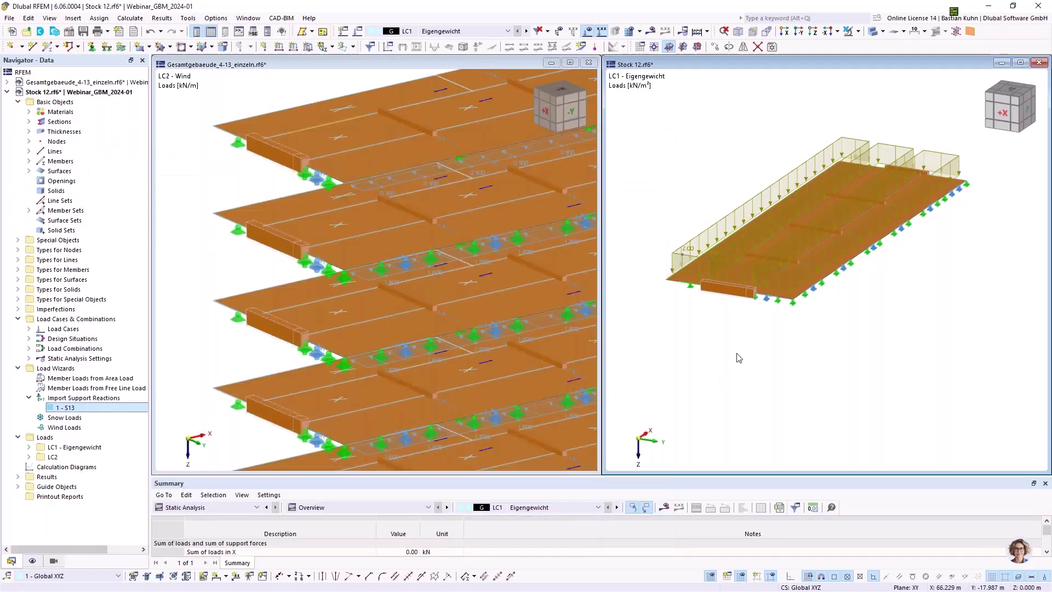
Show the LC1 static analysis results of Stock 12 and look through its load display settings
{"action": "left_click", "coordinate": [651, 32]}
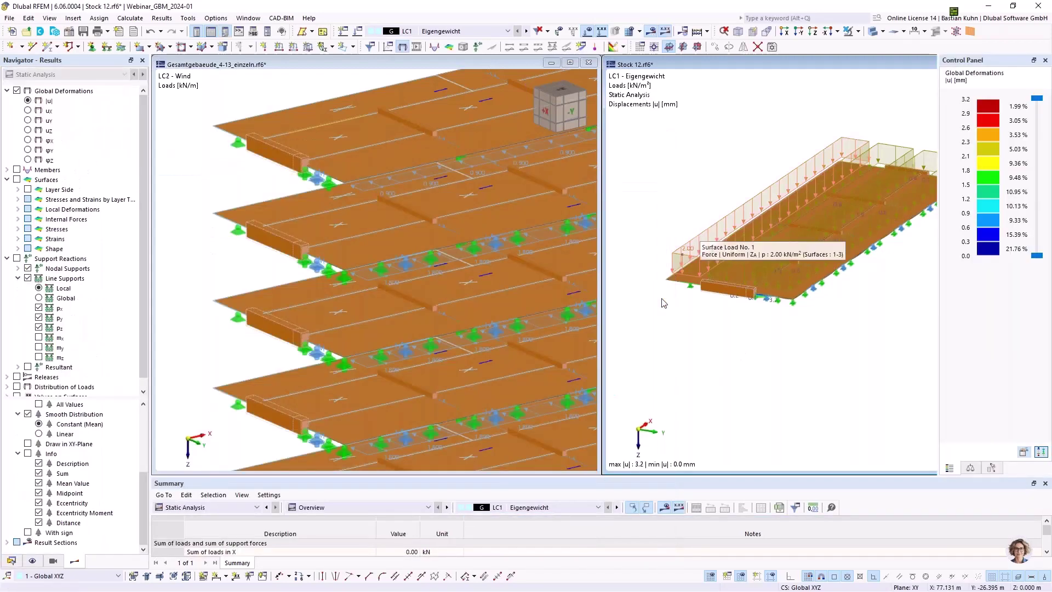
{"action": "left_click", "coordinate": [650, 31]}
{"action": "left_click", "coordinate": [651, 32]}
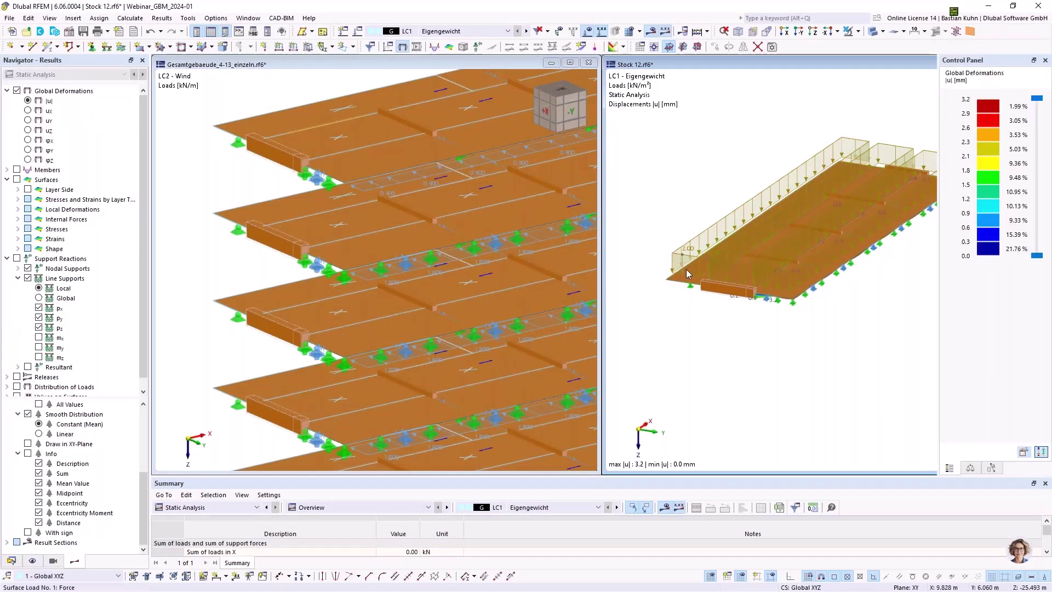
{"action": "scroll", "coordinate": [623, 297], "scroll_direction": "up", "scroll_amount": 3}
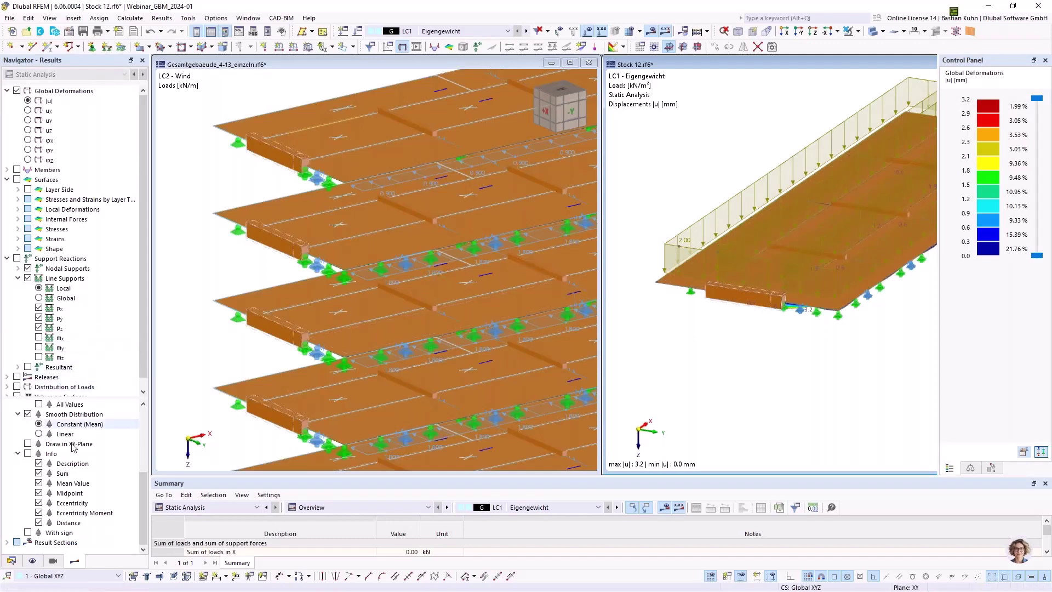
{"action": "left_click", "coordinate": [36, 560]}
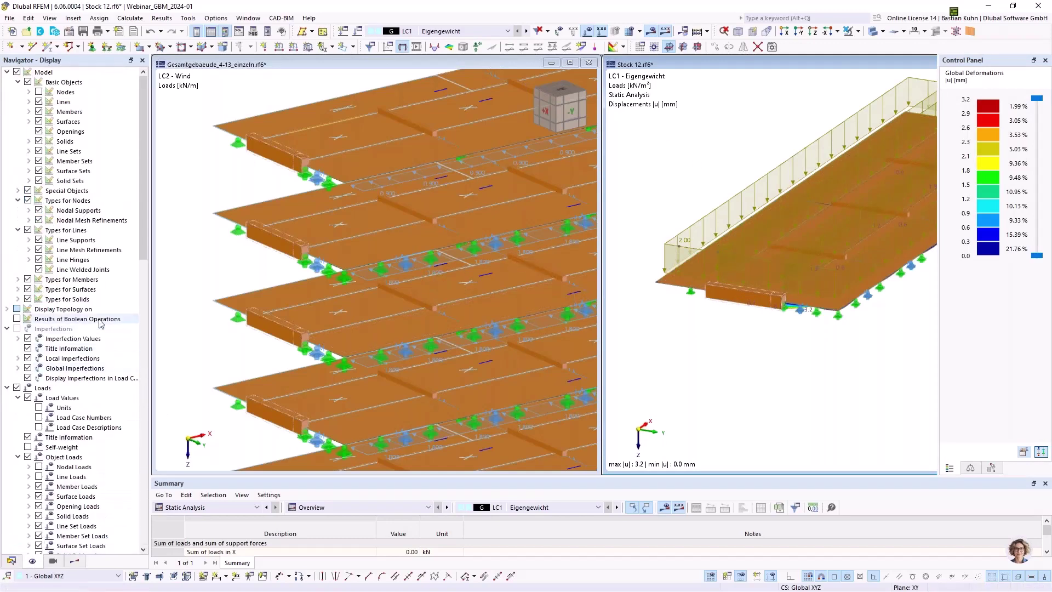
{"action": "scroll", "coordinate": [100, 324], "scroll_direction": "down", "scroll_amount": 10}
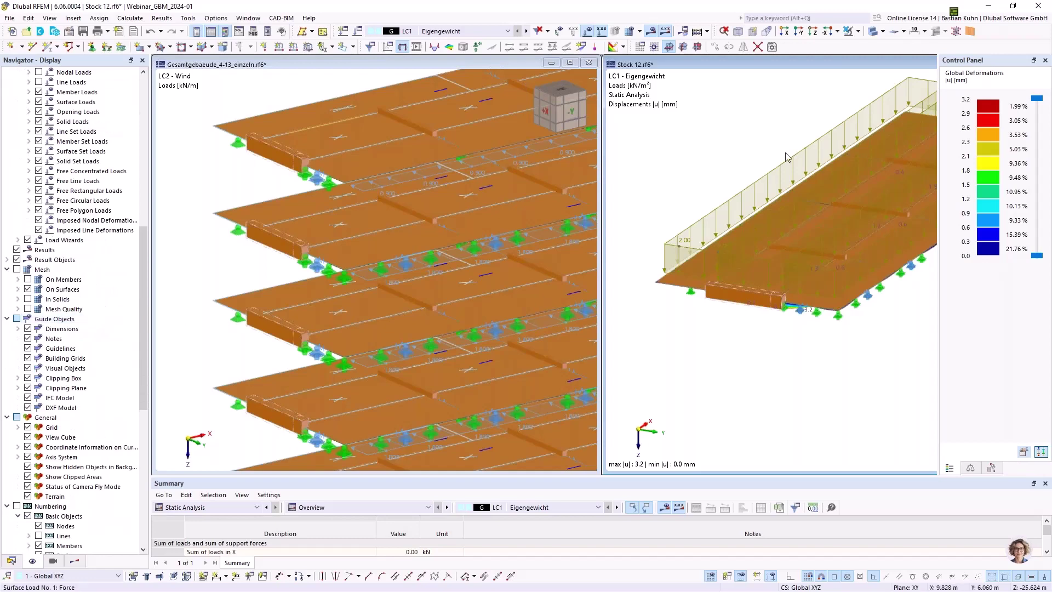
{"action": "scroll", "coordinate": [775, 142], "scroll_direction": "down", "scroll_amount": 3}
{"action": "middle_click_drag", "start_coordinate": [762, 151], "coordinate": [713, 174]}
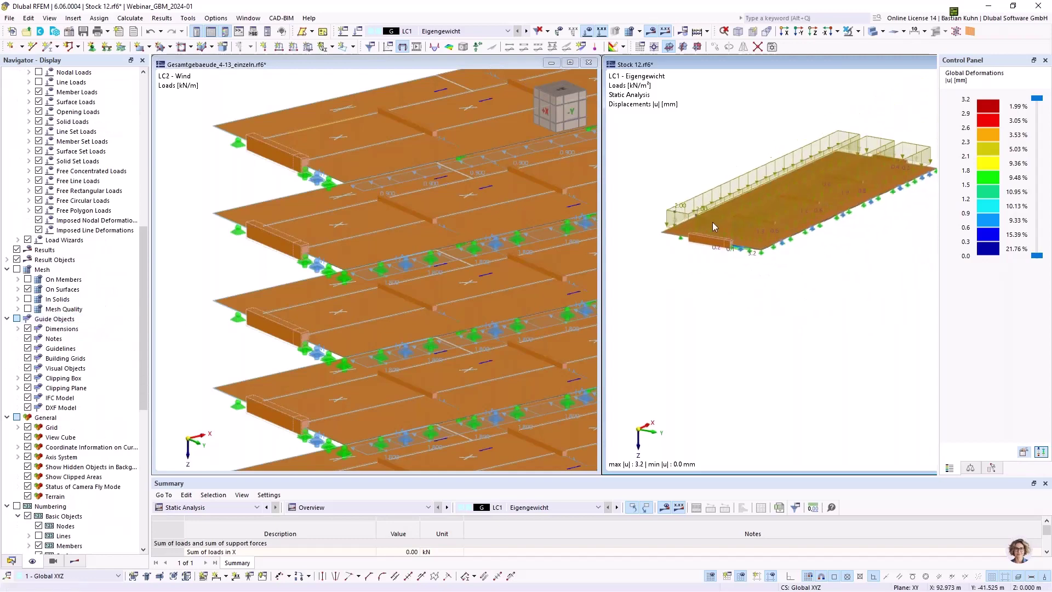
Switch Stock 12 to LC2 and turn on the display of line loads
{"action": "left_click", "coordinate": [526, 32]}
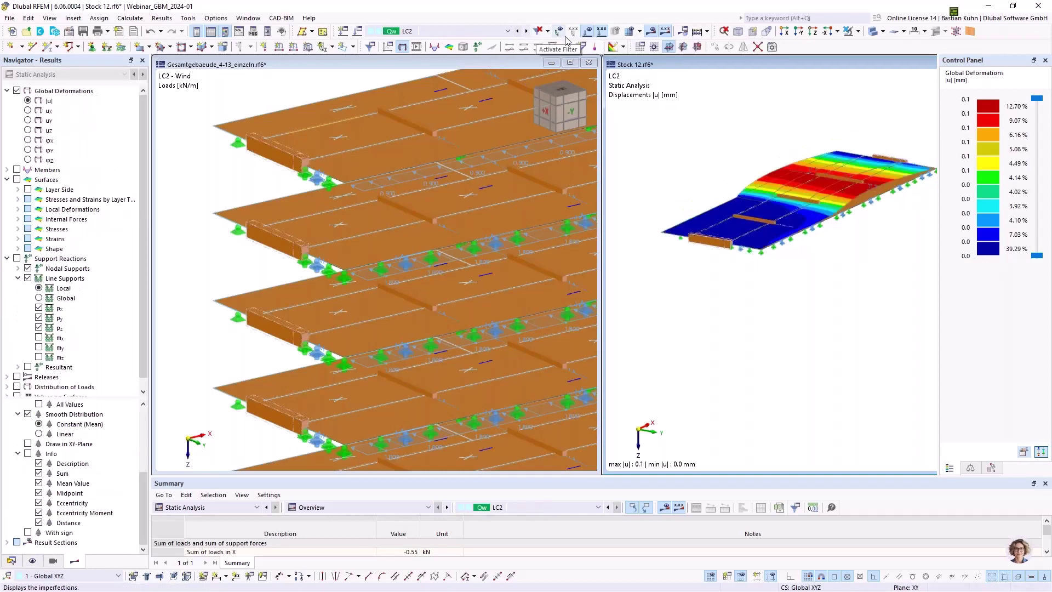
{"action": "left_click", "coordinate": [32, 560]}
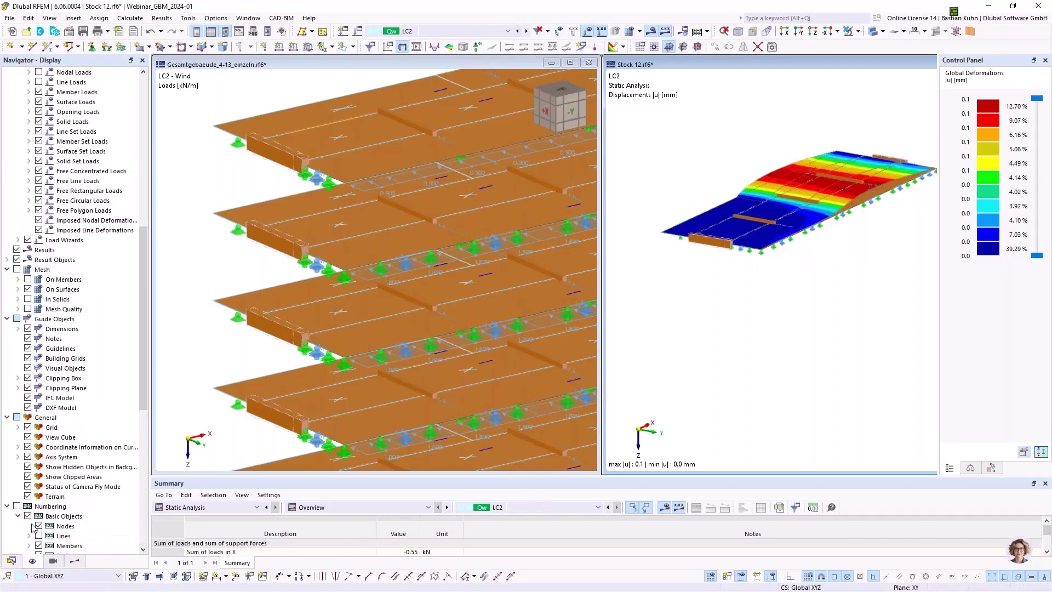
{"action": "scroll", "coordinate": [47, 343], "scroll_direction": "up", "scroll_amount": 7}
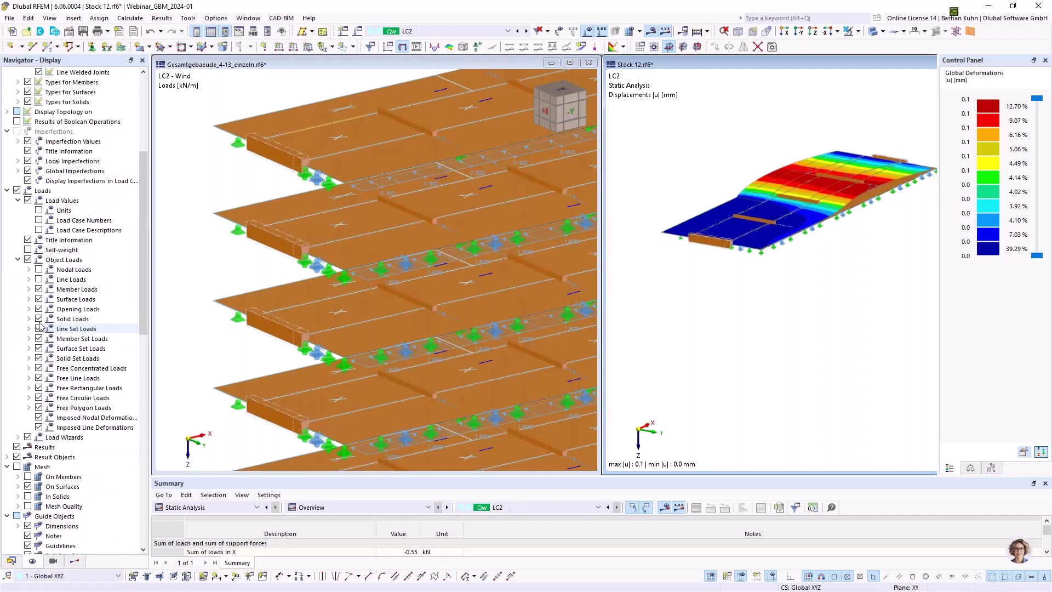
{"action": "left_click", "coordinate": [38, 280]}
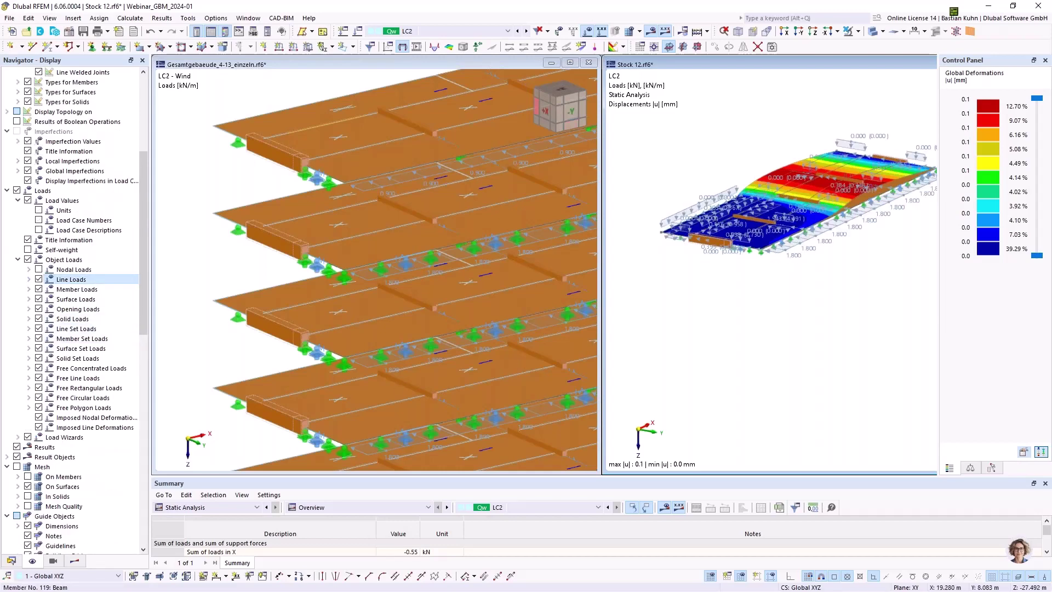
Return Stock 12 to LC1 and examine the imported line loads along the slab
{"action": "left_click", "coordinate": [518, 32]}
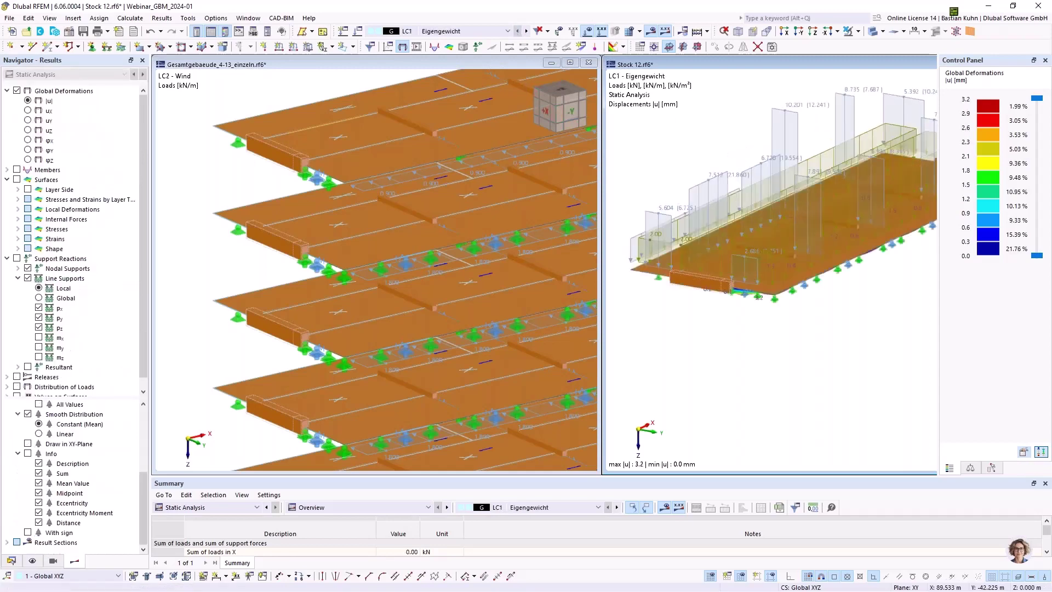
{"action": "middle_click_drag", "start_coordinate": [658, 204], "coordinate": [697, 193], "text": "ctrl"}
{"action": "scroll", "coordinate": [687, 191], "scroll_direction": "up", "scroll_amount": 1}
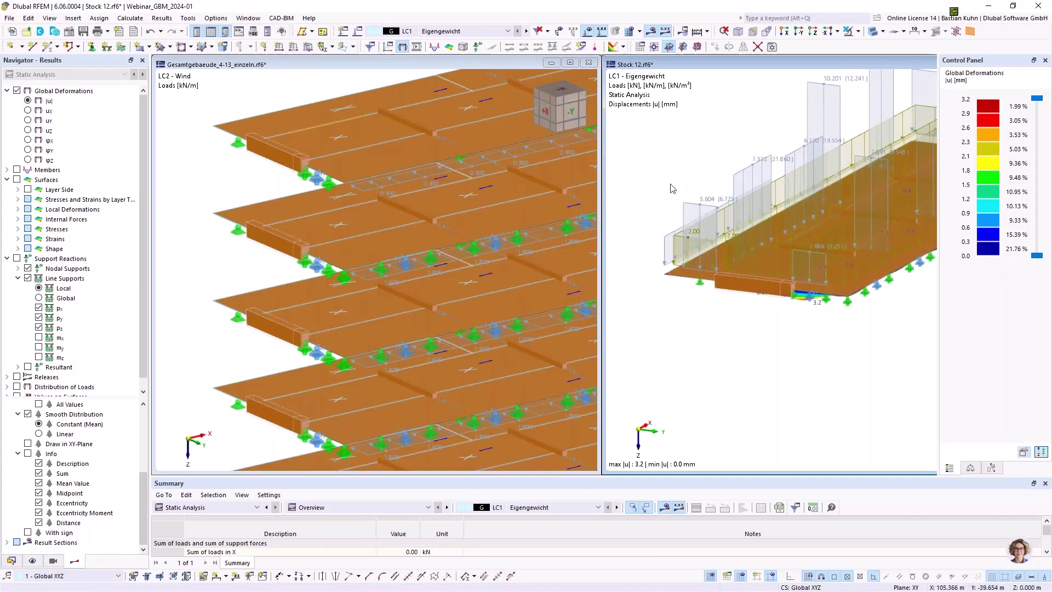
Show the LC1 results with support reactions in the stacked floor model and hide its surface loads
{"action": "left_click", "coordinate": [210, 164]}
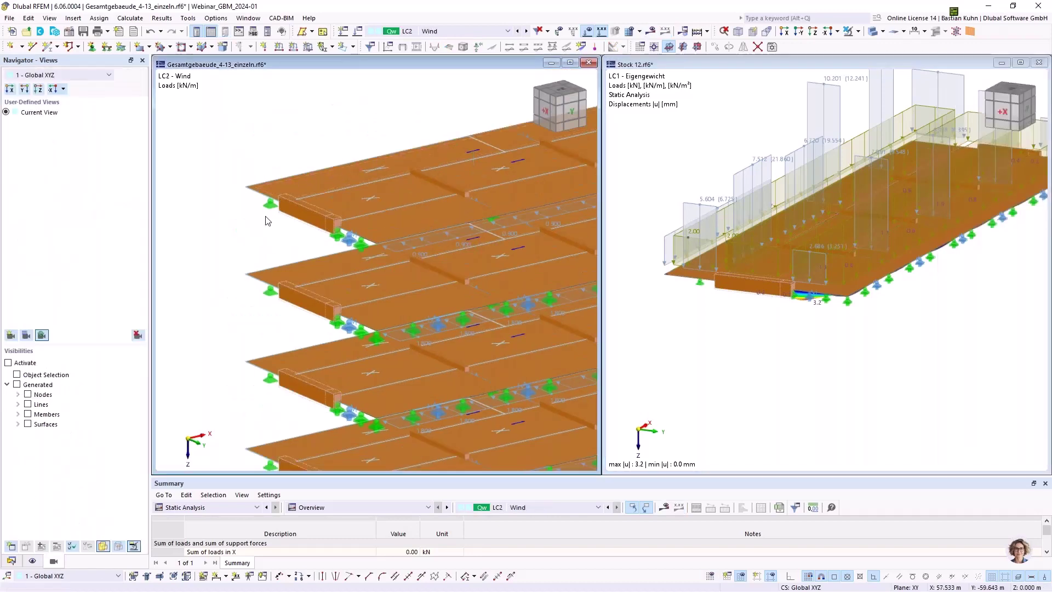
{"action": "middle_click_drag", "start_coordinate": [267, 220], "coordinate": [298, 209]}
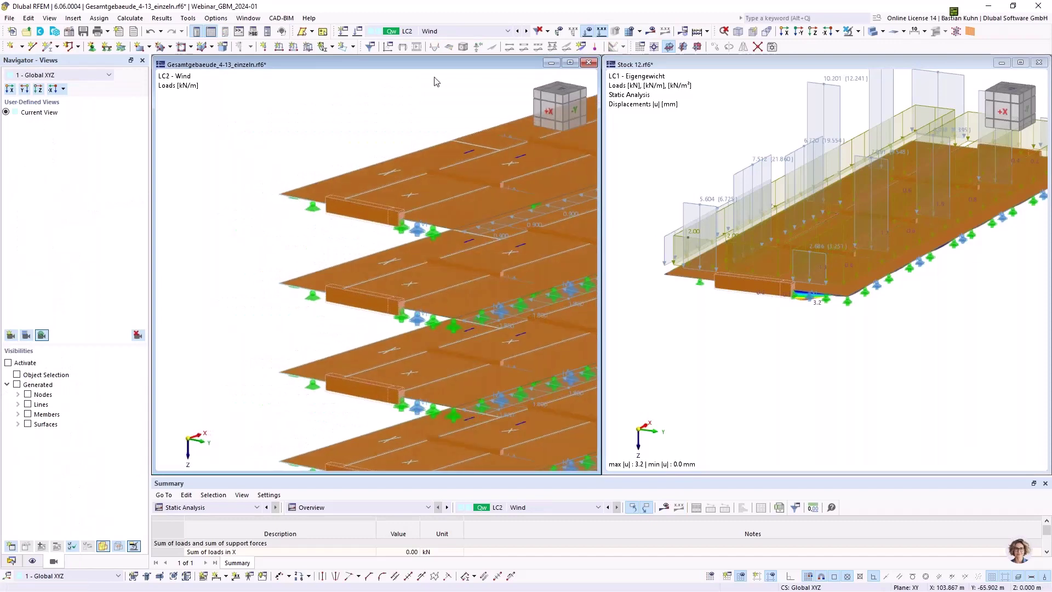
{"action": "left_click", "coordinate": [557, 47]}
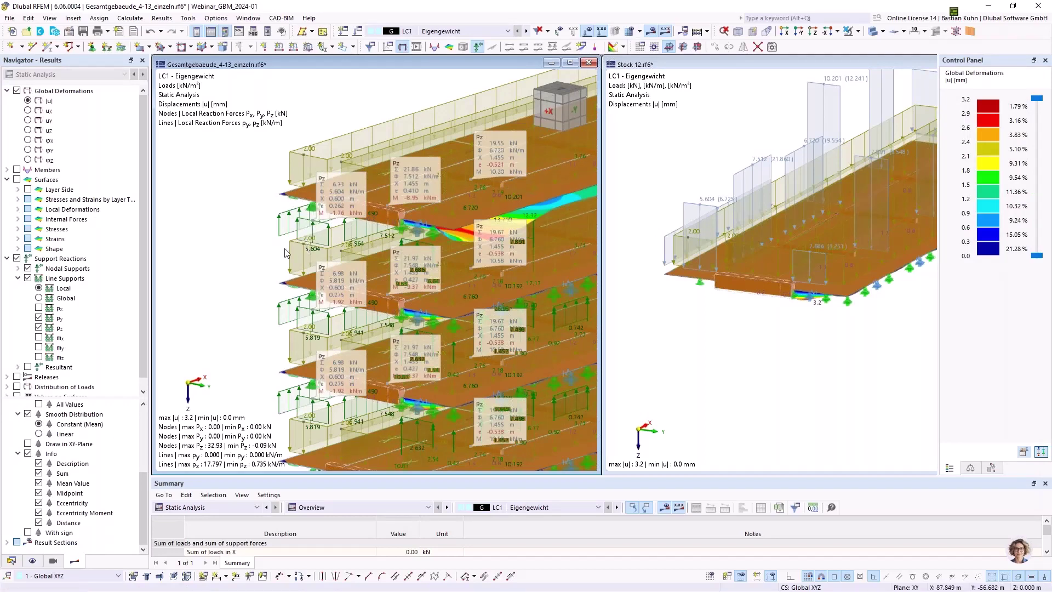
{"action": "left_click", "coordinate": [32, 561]}
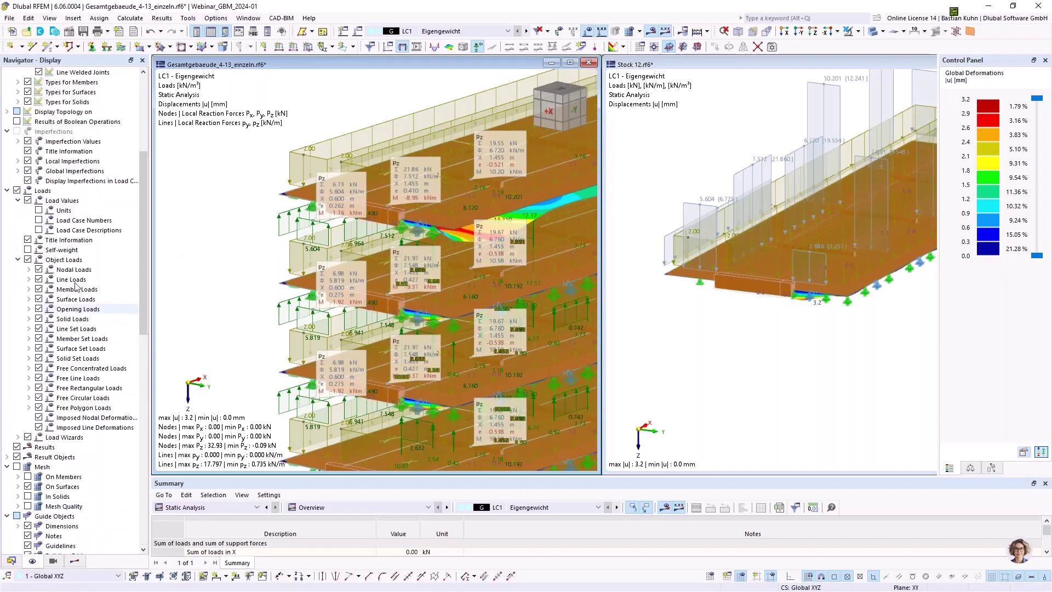
{"action": "left_click", "coordinate": [38, 299]}
{"action": "scroll", "coordinate": [317, 239], "scroll_direction": "down", "scroll_amount": 1}
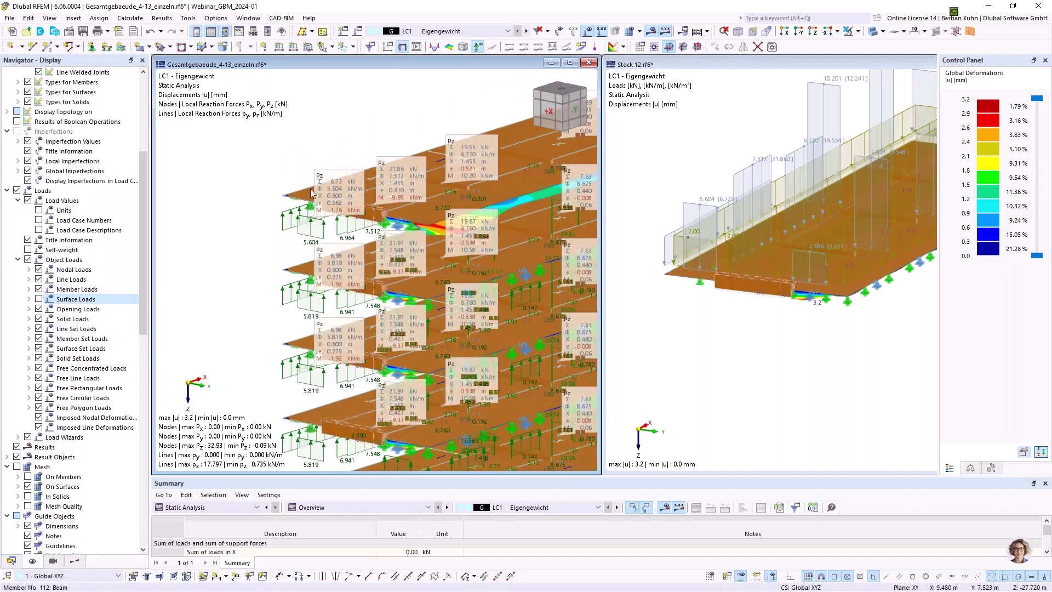
Display the support reactions in Stock 12 and switch it to LC2 to examine them near the slab corner
{"action": "left_click", "coordinate": [747, 130]}
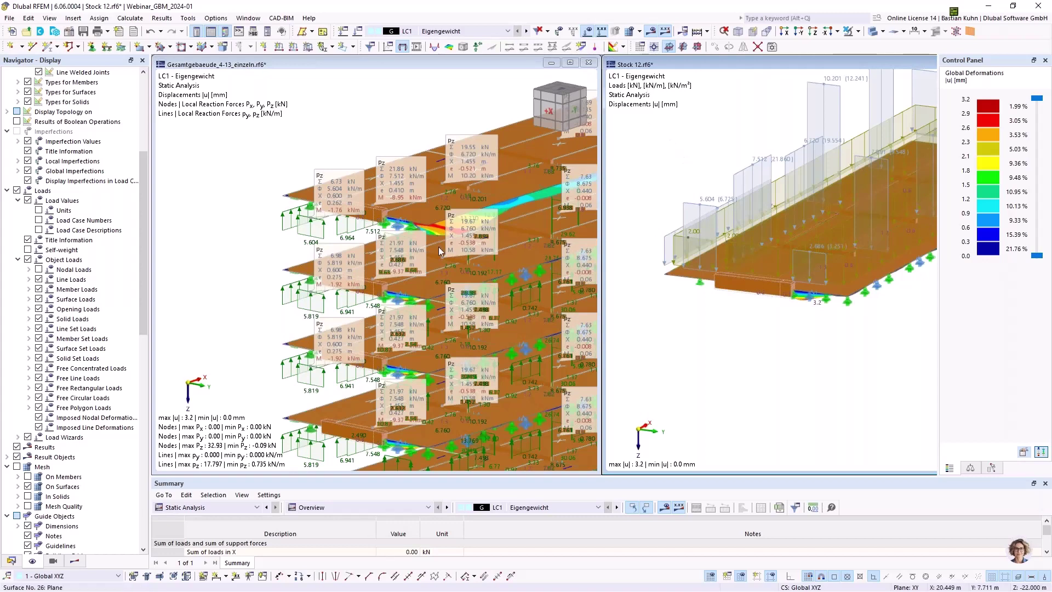
{"action": "left_click", "coordinate": [478, 47]}
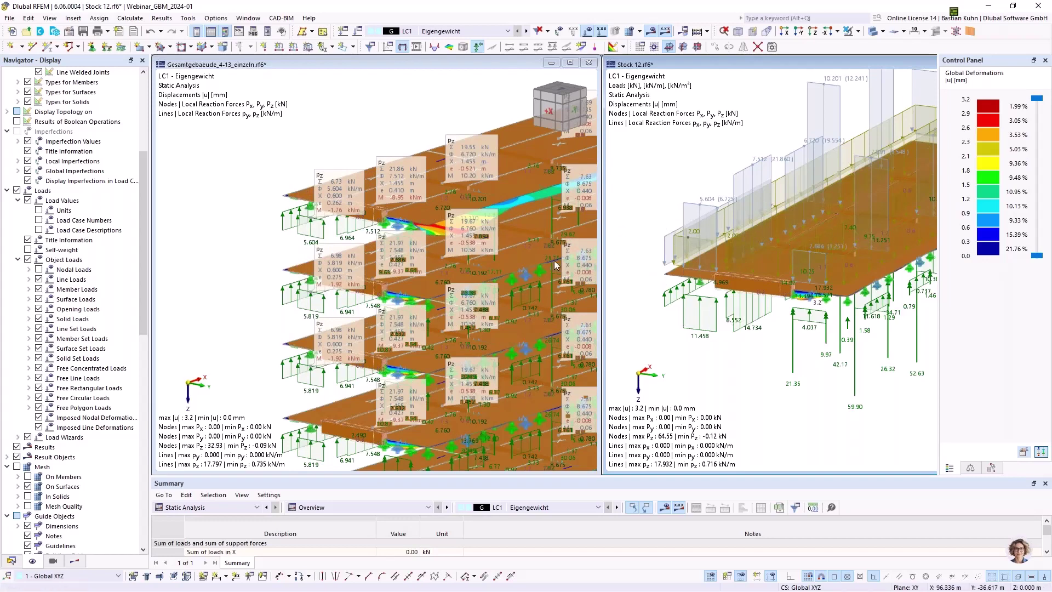
{"action": "left_click", "coordinate": [526, 31]}
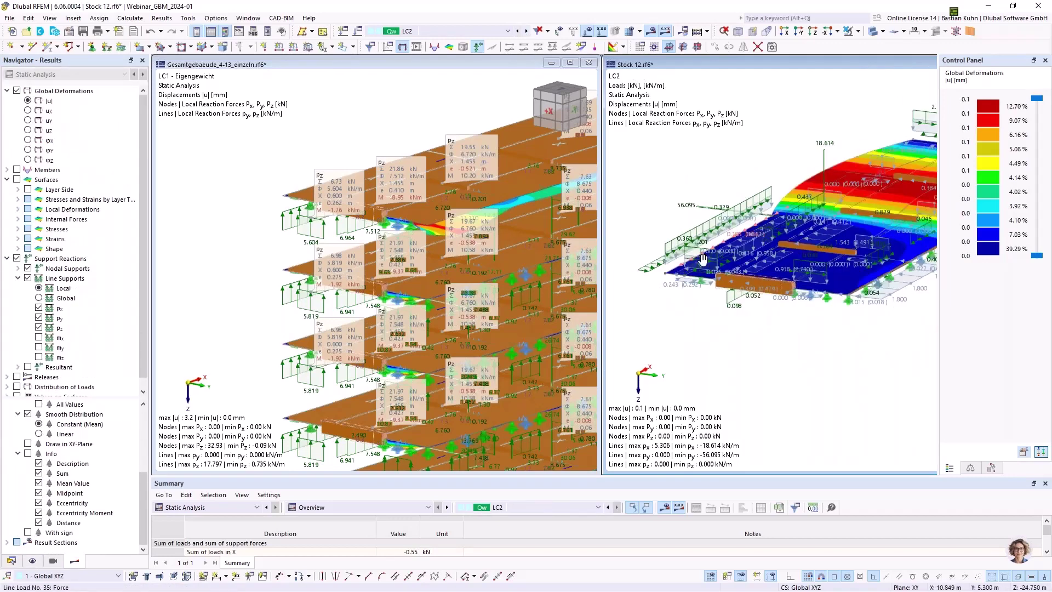
{"action": "middle_click_drag", "start_coordinate": [705, 259], "coordinate": [716, 257]}
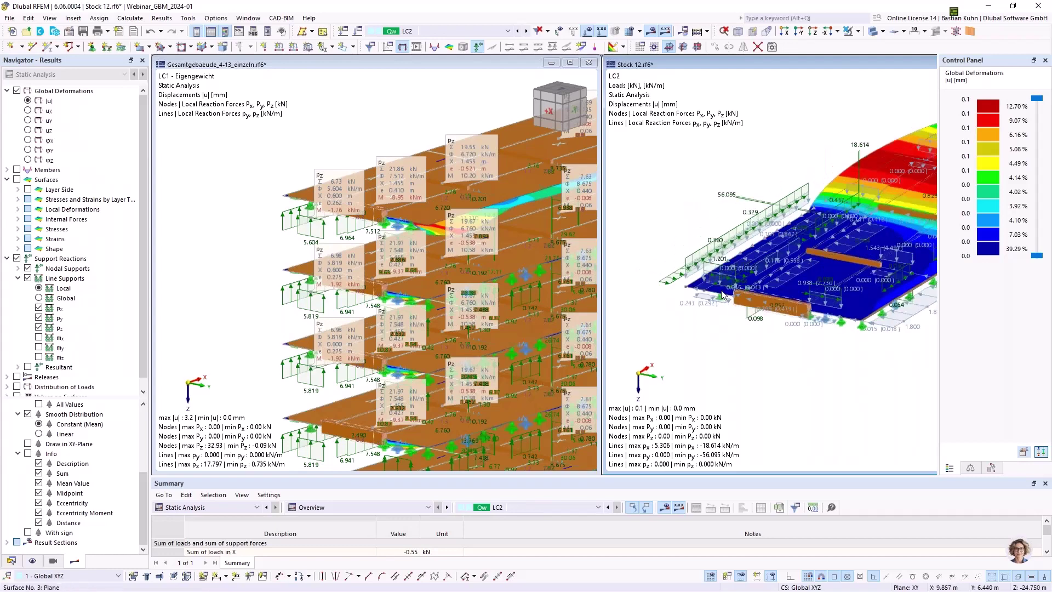
{"action": "scroll", "coordinate": [722, 294], "scroll_direction": "up", "scroll_amount": 3}
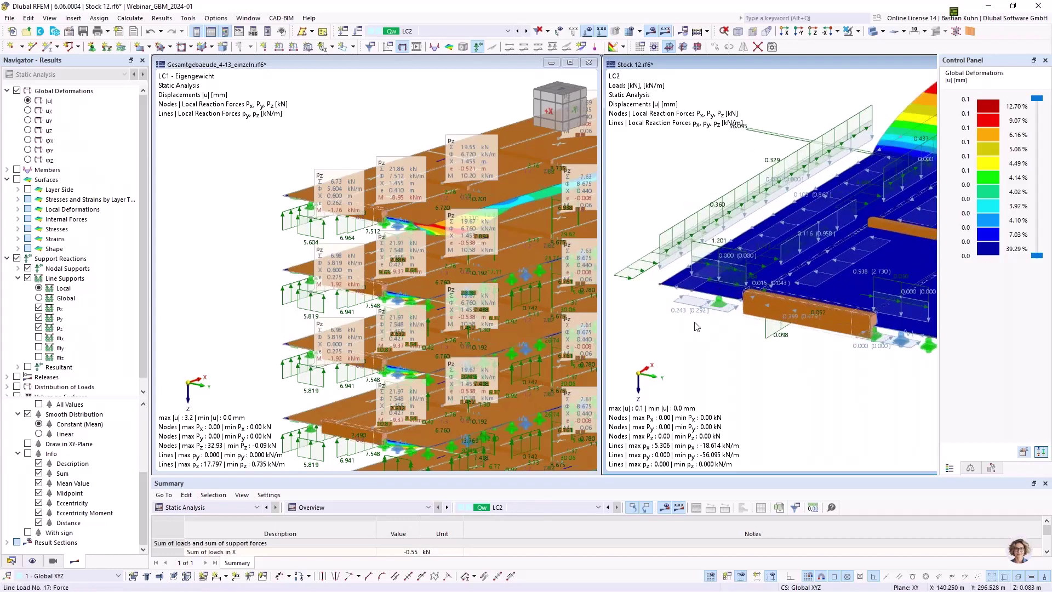
{"action": "scroll", "coordinate": [710, 319], "scroll_direction": "up", "scroll_amount": 2}
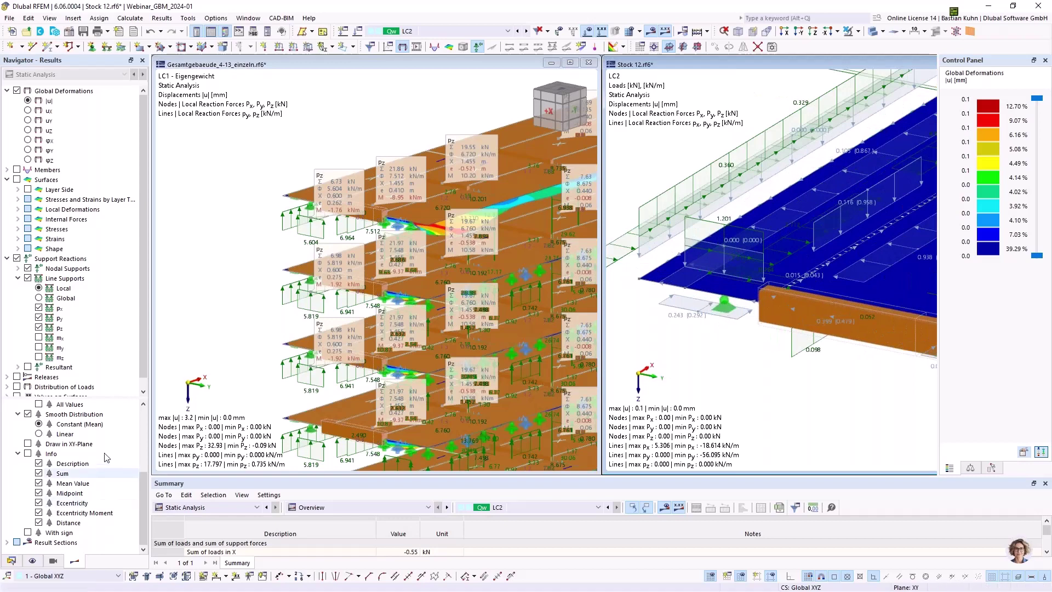
Turn on the info labels for the smoothed line support reactions in Stock 12
{"action": "scroll", "coordinate": [87, 386], "scroll_direction": "down", "scroll_amount": 1}
{"action": "scroll", "coordinate": [88, 386], "scroll_direction": "up", "scroll_amount": 1}
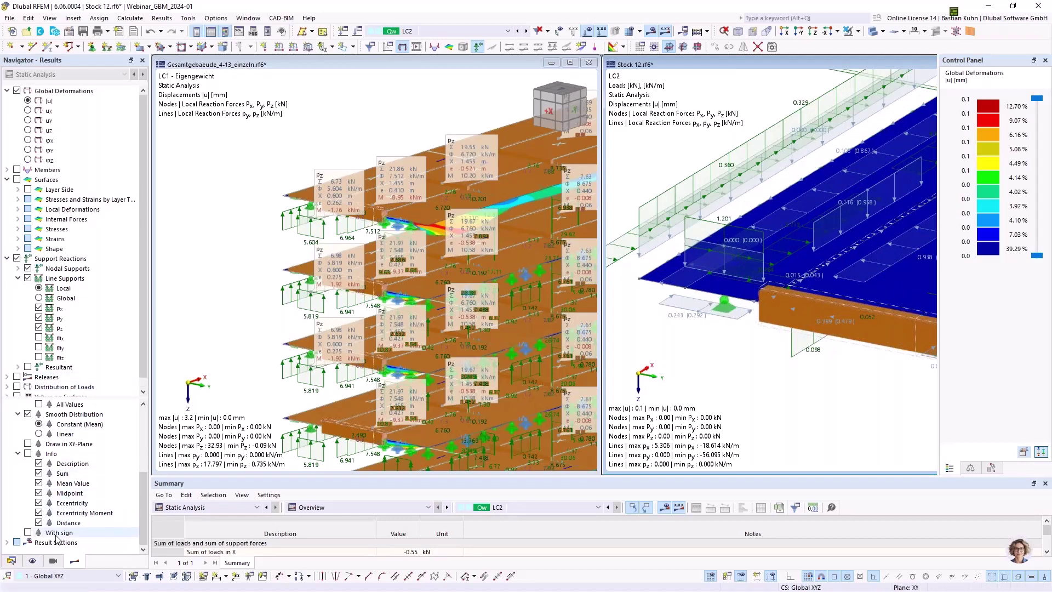
{"action": "left_click", "coordinate": [28, 453]}
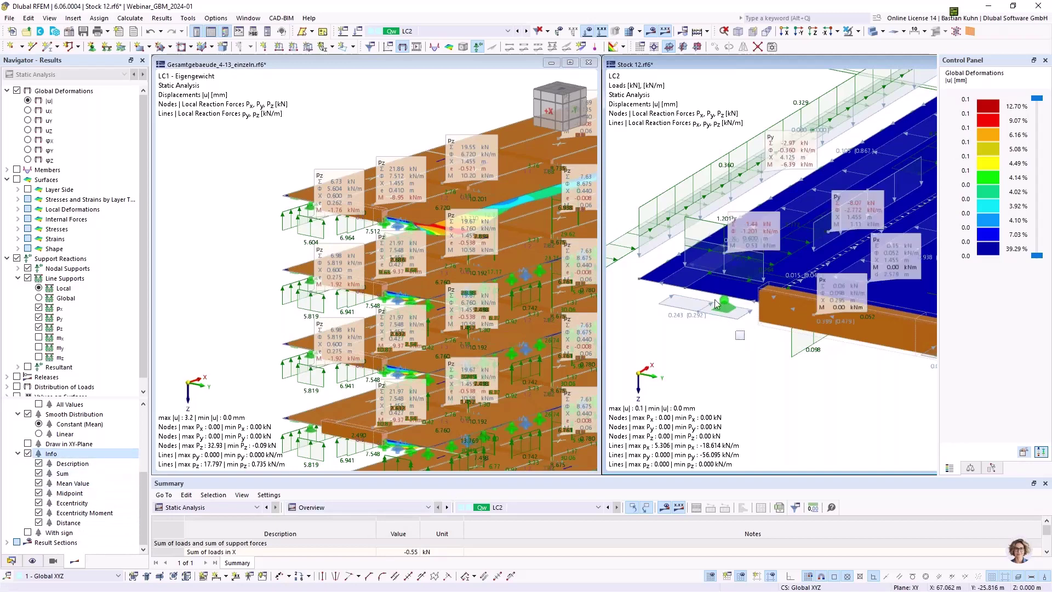
Isolate the slab strip at the corner in Stock 12 and examine its LC2 line support reactions
{"action": "left_click", "coordinate": [698, 278]}
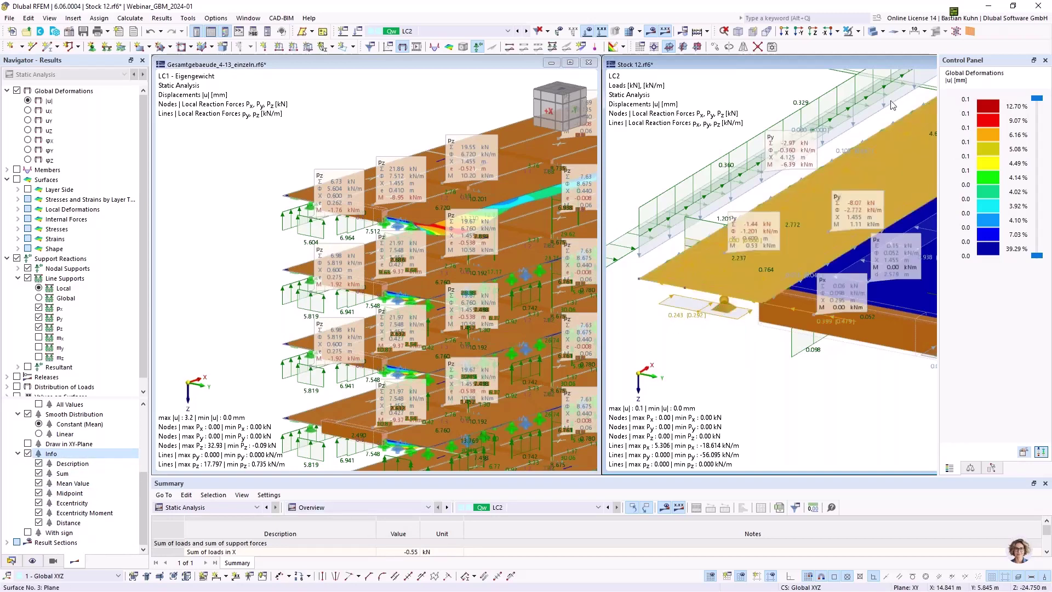
{"action": "left_click", "coordinate": [858, 31]}
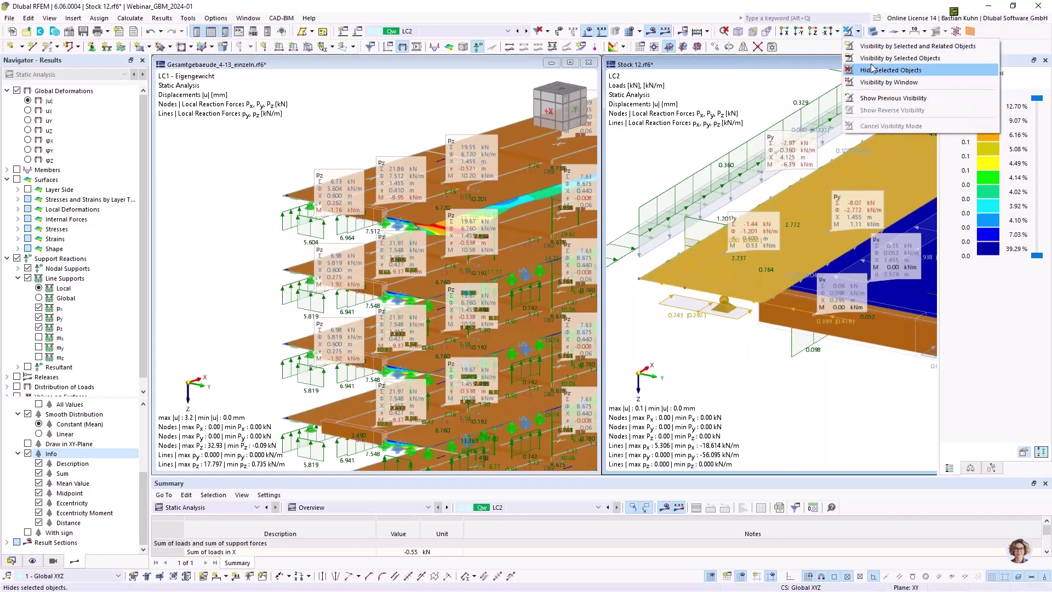
{"action": "left_click", "coordinate": [873, 58]}
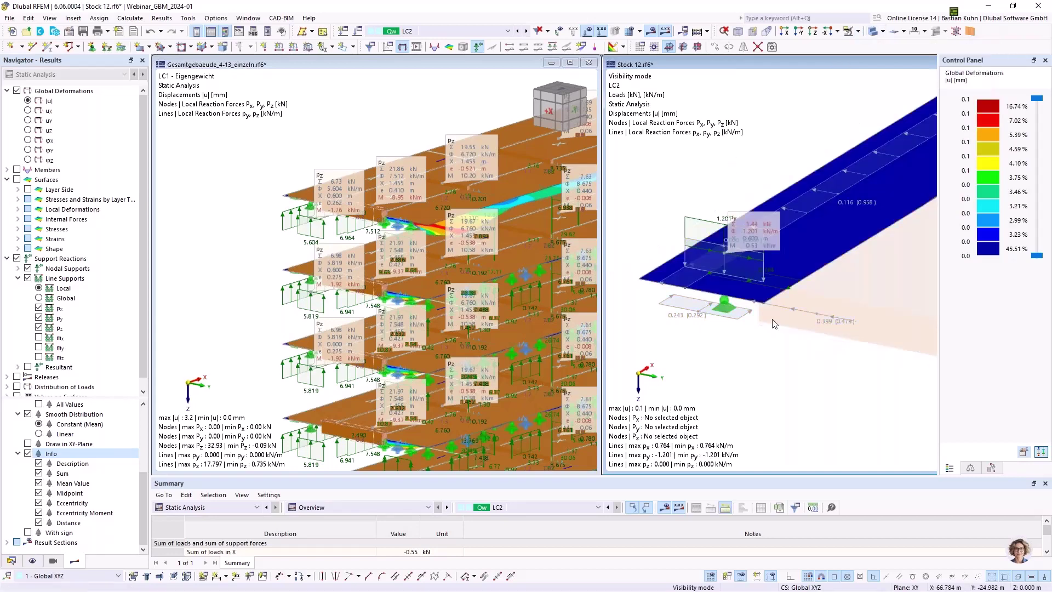
{"action": "scroll", "coordinate": [728, 260], "scroll_direction": "up", "scroll_amount": 2}
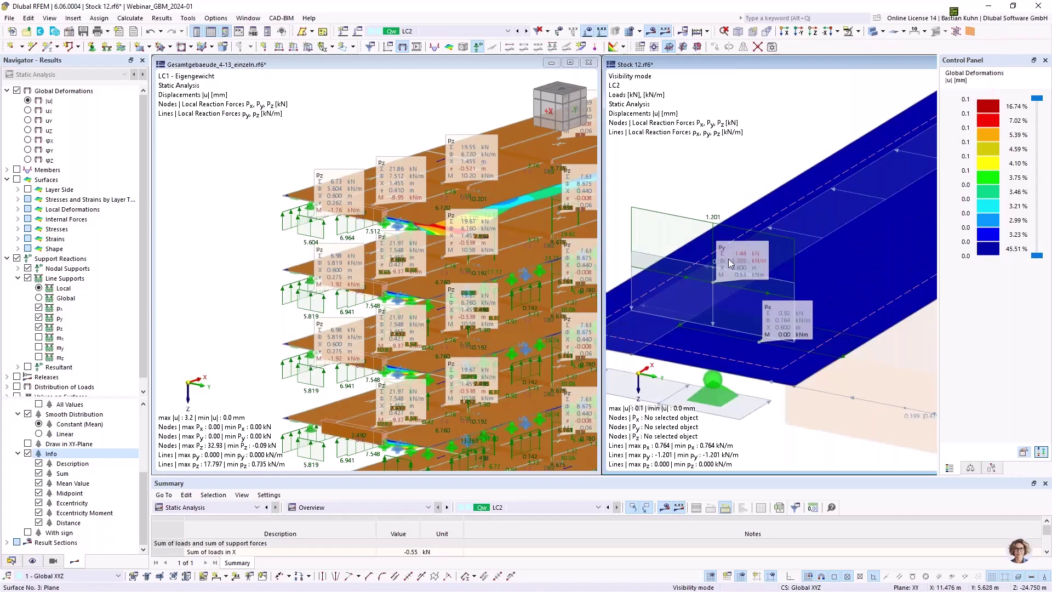
{"action": "middle_click_drag", "start_coordinate": [729, 261], "coordinate": [769, 214]}
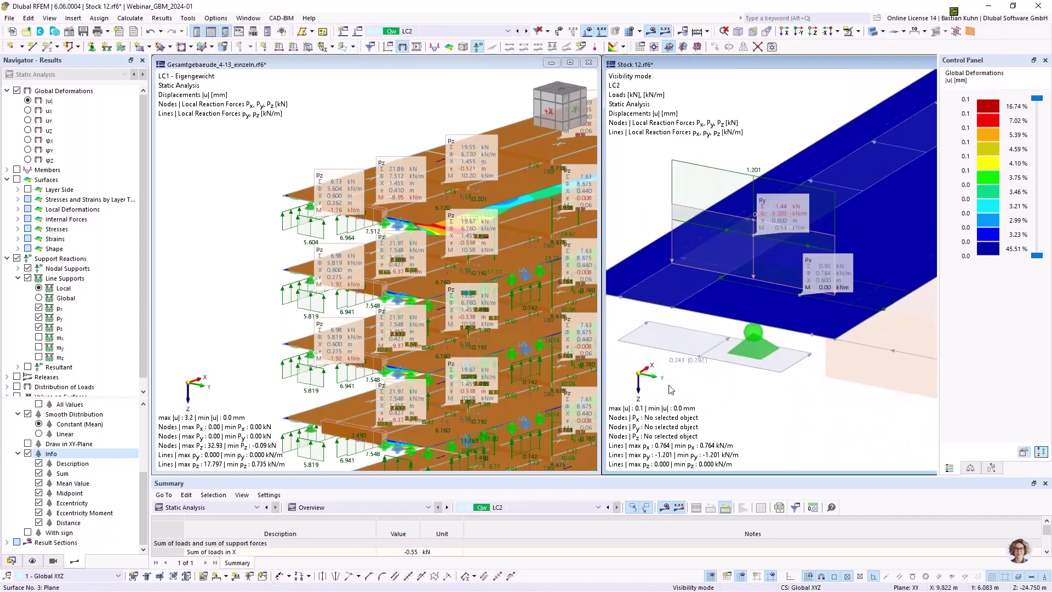
Switch the stacked floor model to LC2 Wind, isolate the corner strip of its top visible floor and compare its reaction with Stock 12
{"action": "left_click", "coordinate": [427, 130]}
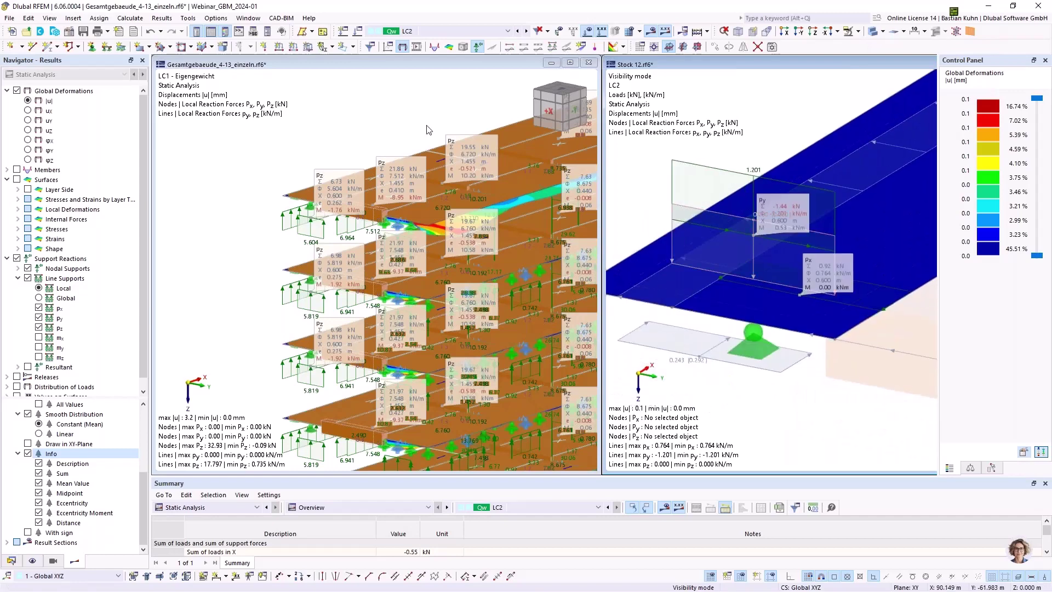
{"action": "left_click", "coordinate": [527, 31]}
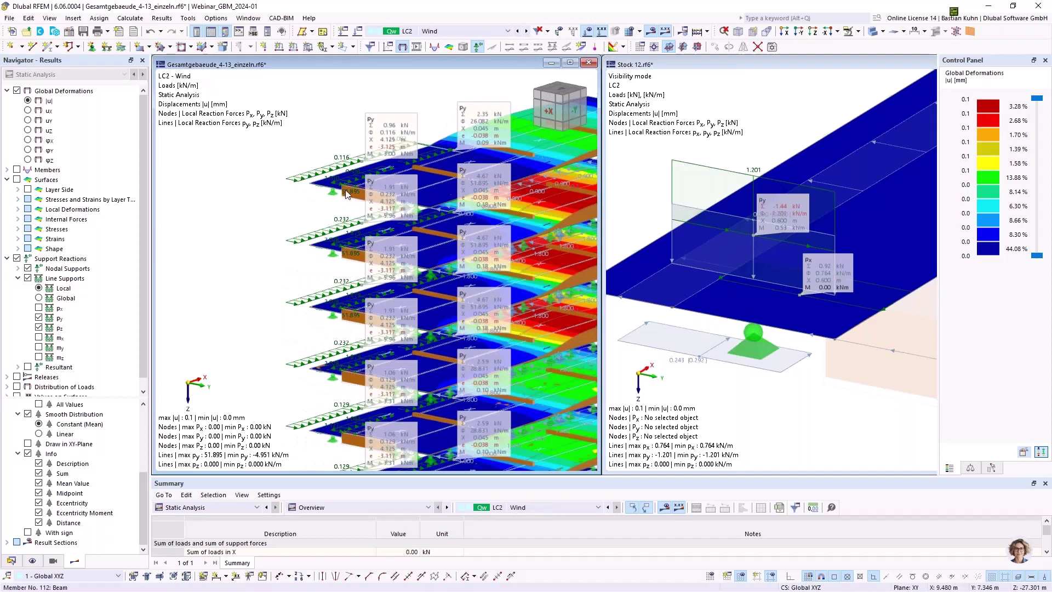
{"action": "scroll", "coordinate": [344, 190], "scroll_direction": "up", "scroll_amount": 5}
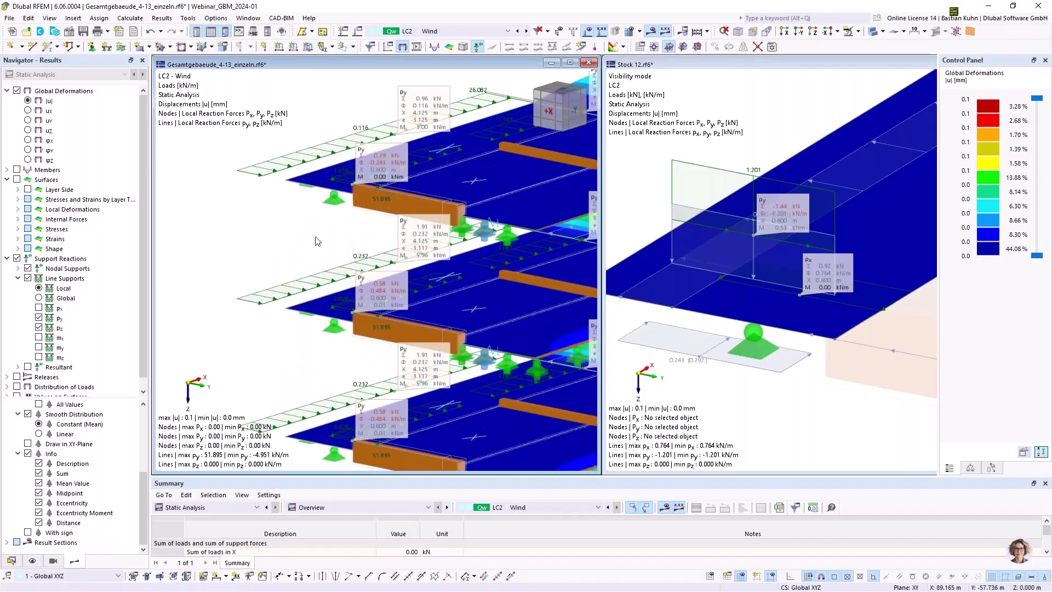
{"action": "left_click", "coordinate": [320, 182]}
{"action": "left_click", "coordinate": [848, 31]}
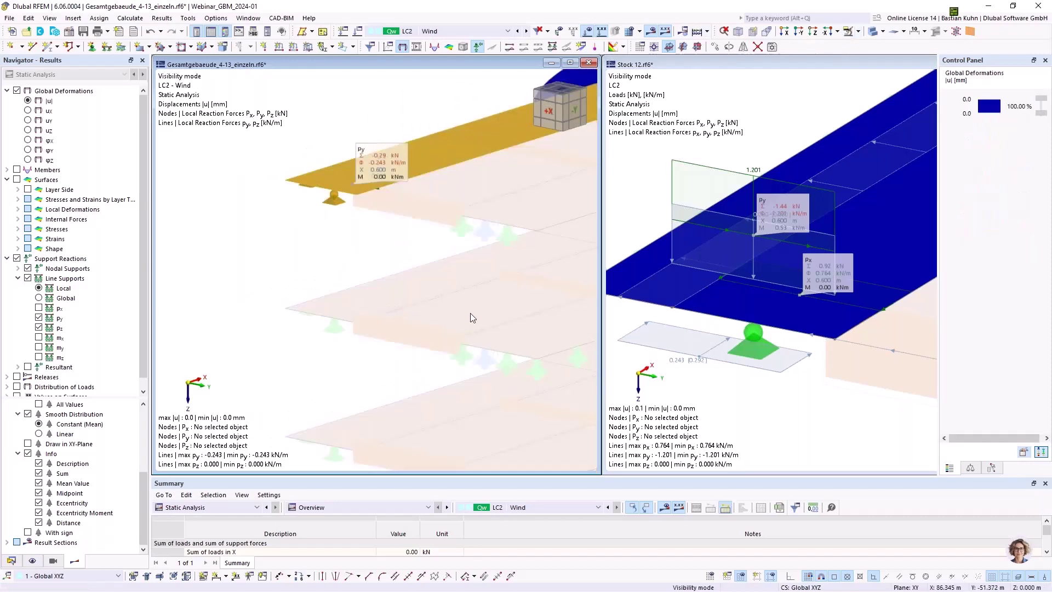
{"action": "scroll", "coordinate": [470, 317], "scroll_direction": "down", "scroll_amount": 1}
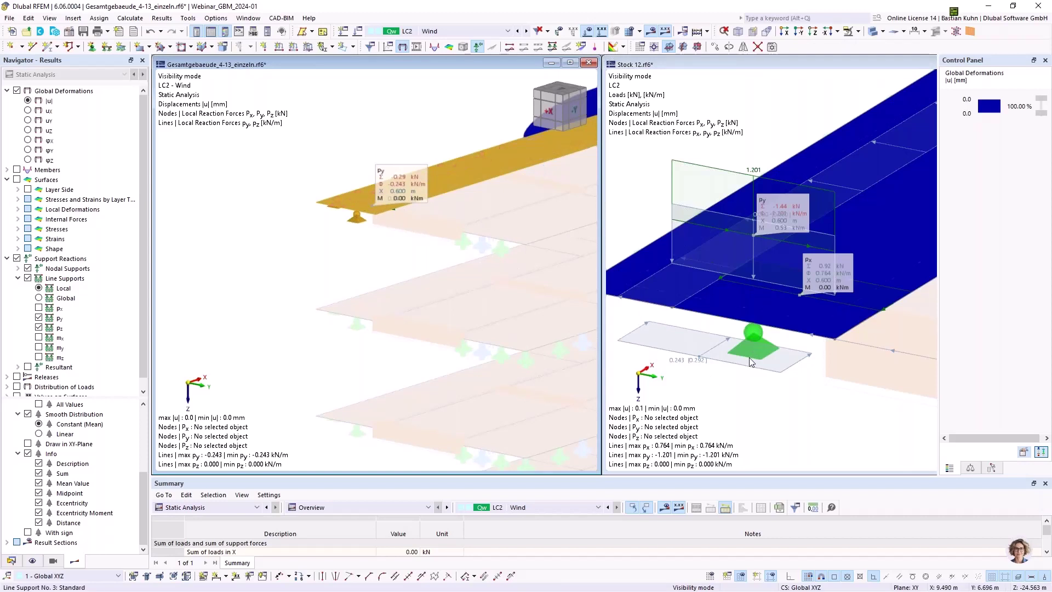
{"action": "scroll", "coordinate": [741, 300], "scroll_direction": "down", "scroll_amount": 2}
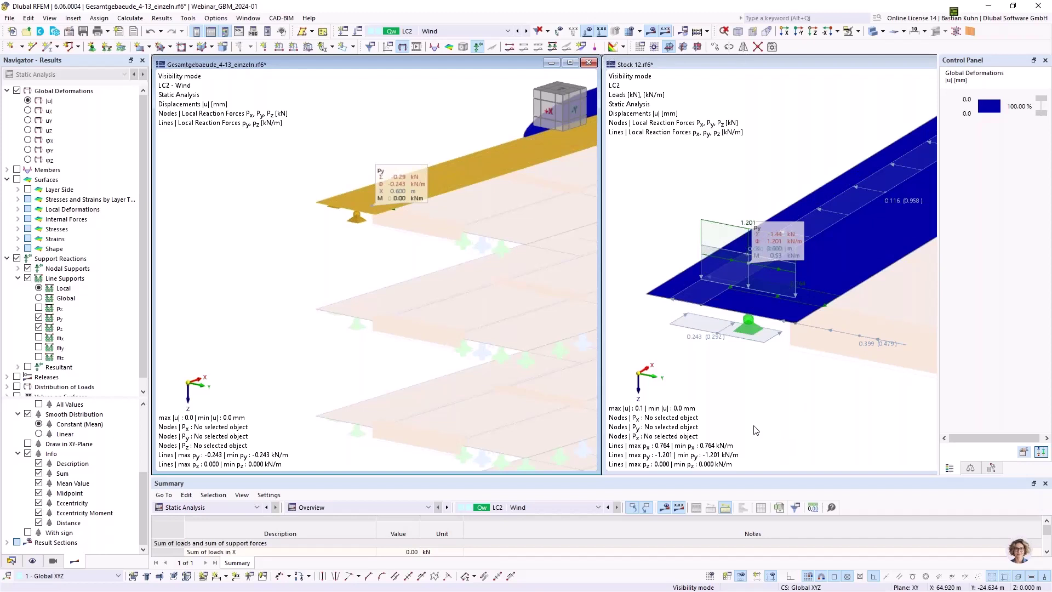
{"action": "scroll", "coordinate": [898, 463], "scroll_direction": "down", "scroll_amount": 1}
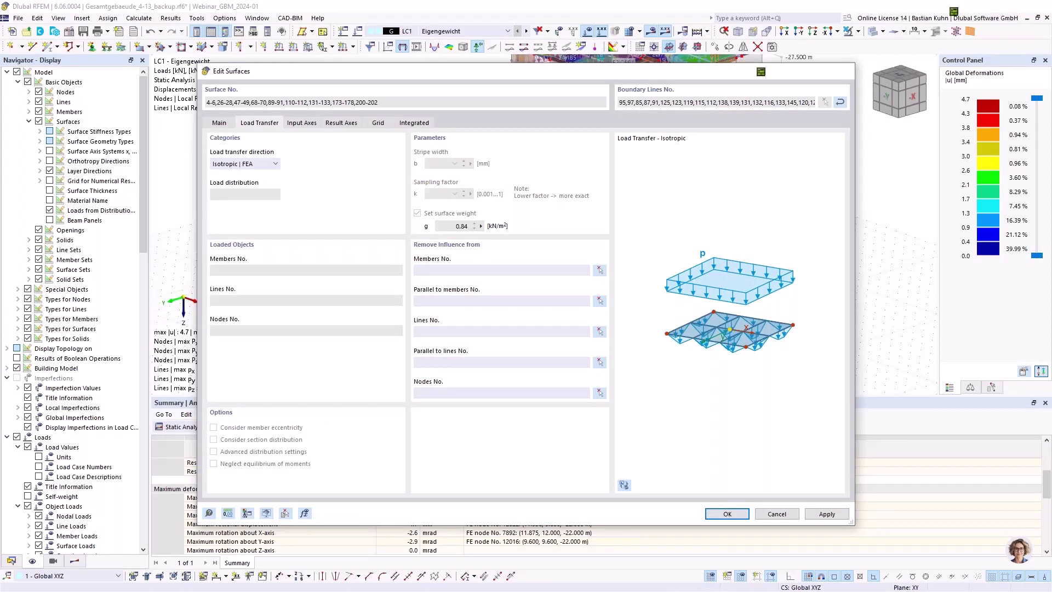
Close the surface editing dialog without changes and show the Walls | Global 3D Calculation results in Gesamtgebaeude_4-13 for LC2 Wind
{"action": "left_click", "coordinate": [777, 514]}
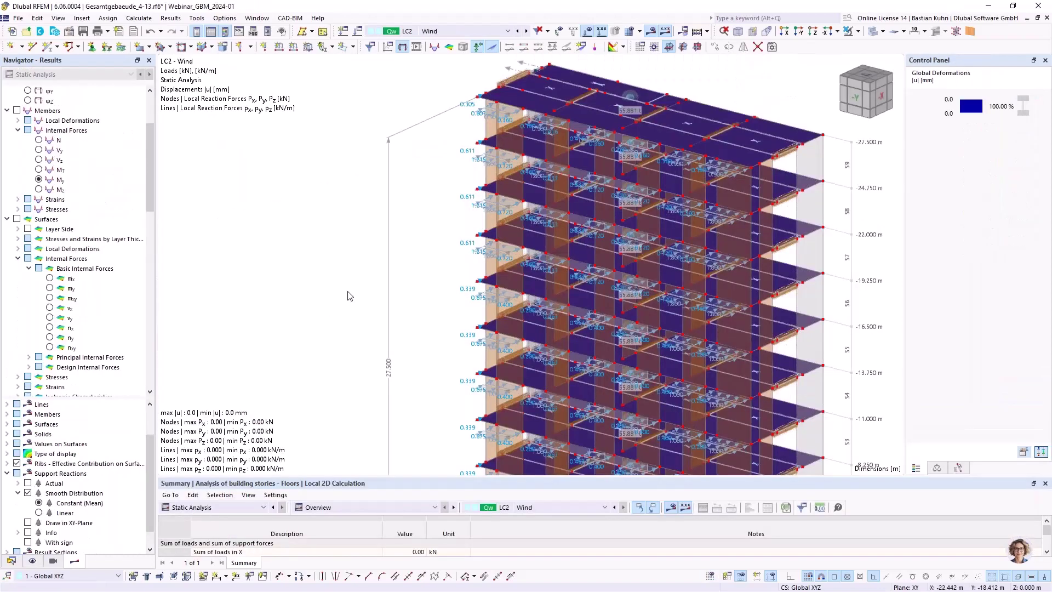
{"action": "middle_click_drag", "start_coordinate": [347, 296], "coordinate": [603, 244], "text": "ctrl"}
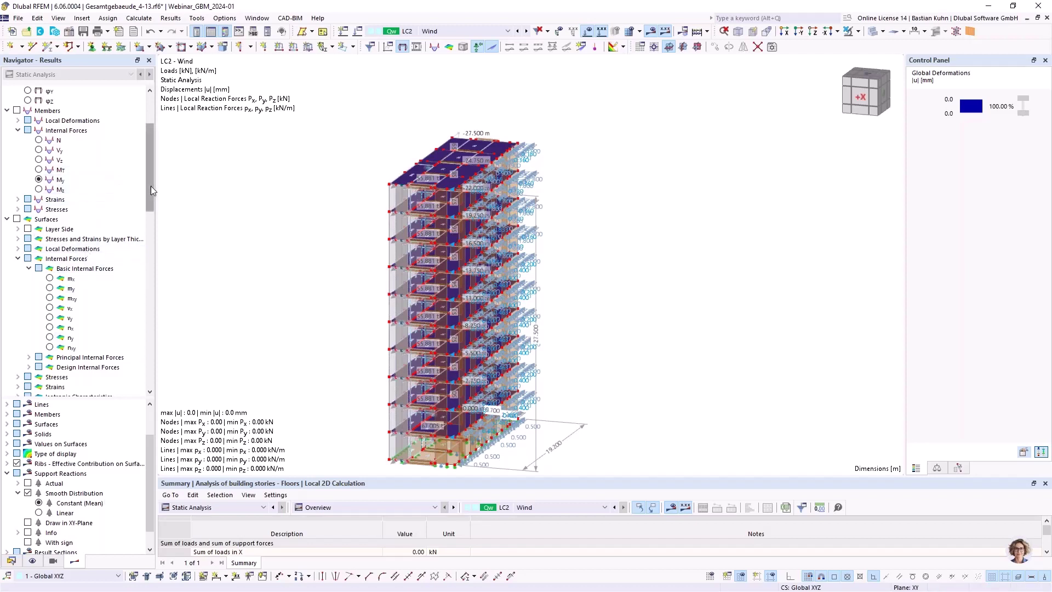
{"action": "scroll", "coordinate": [151, 190], "scroll_direction": "up", "scroll_amount": 4}
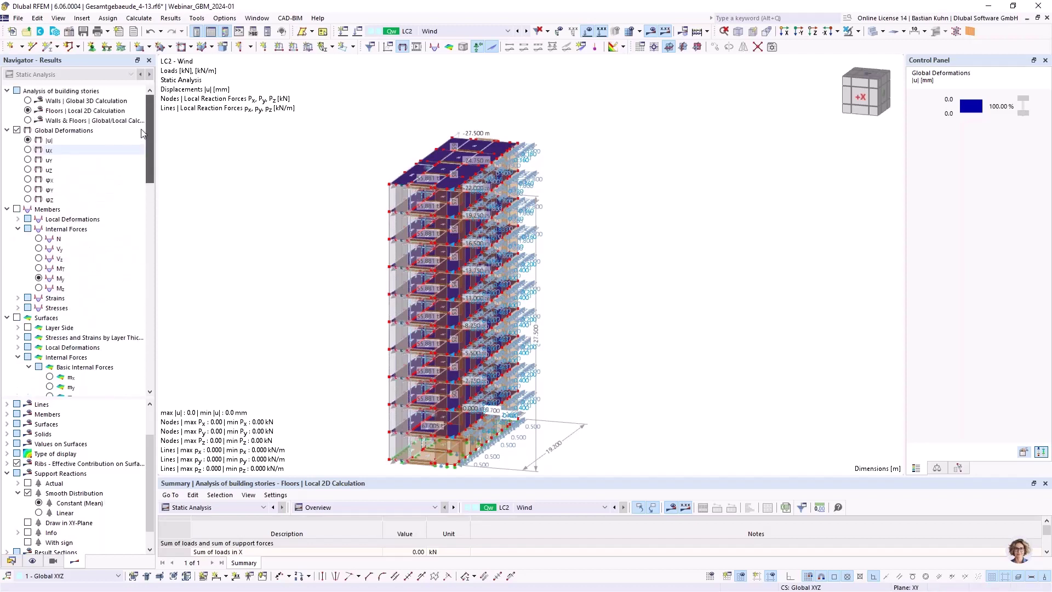
{"action": "left_click", "coordinate": [28, 101]}
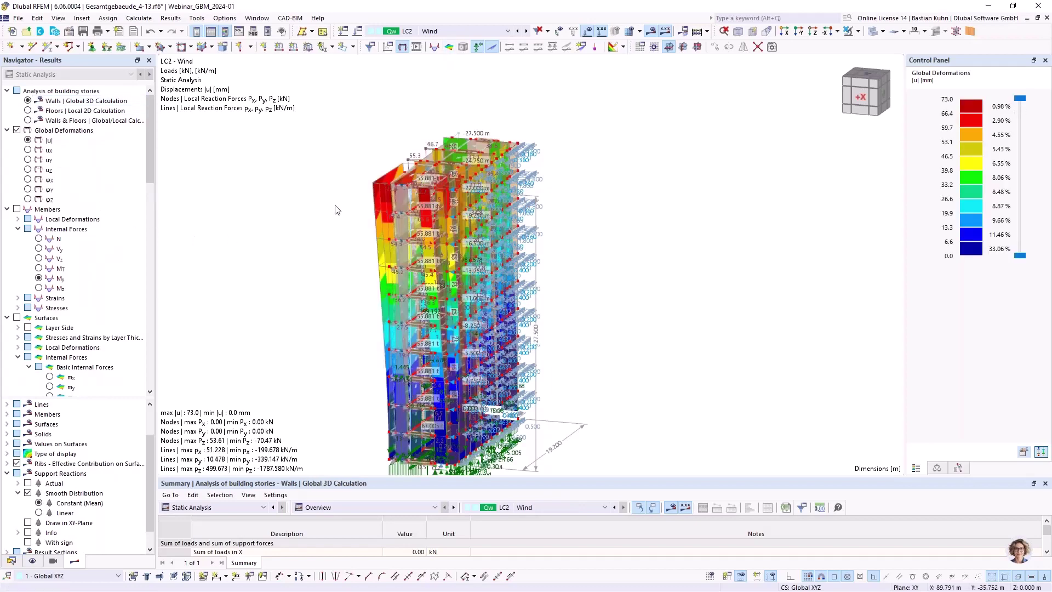
Turn on the resultant for result sections 1 and 2 and examine it on the building's uppermost walls
{"action": "scroll", "coordinate": [399, 192], "scroll_direction": "up", "scroll_amount": 5}
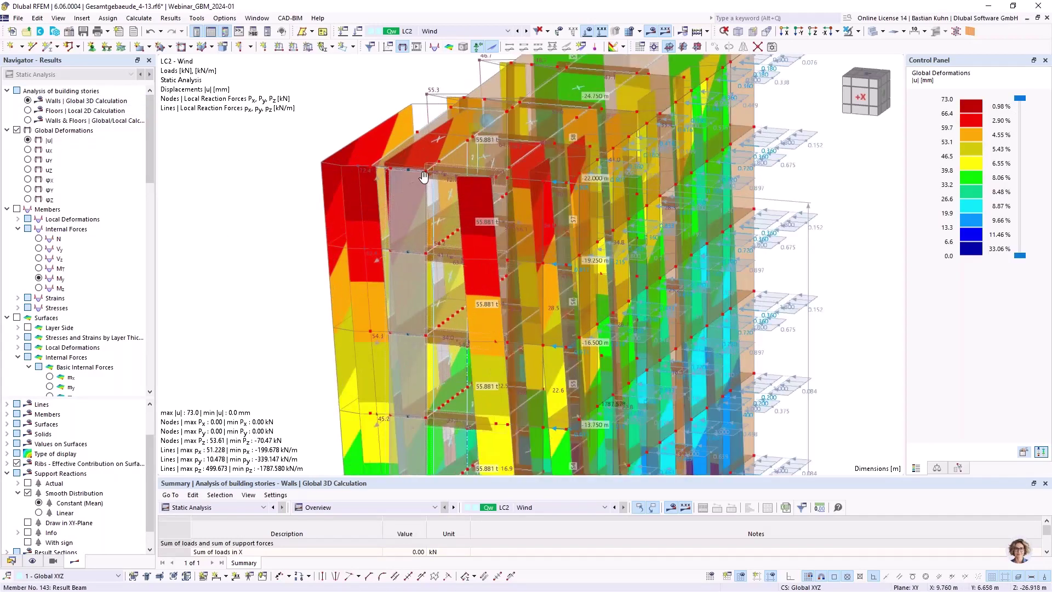
{"action": "middle_click_drag", "start_coordinate": [423, 176], "coordinate": [407, 171], "text": "ctrl"}
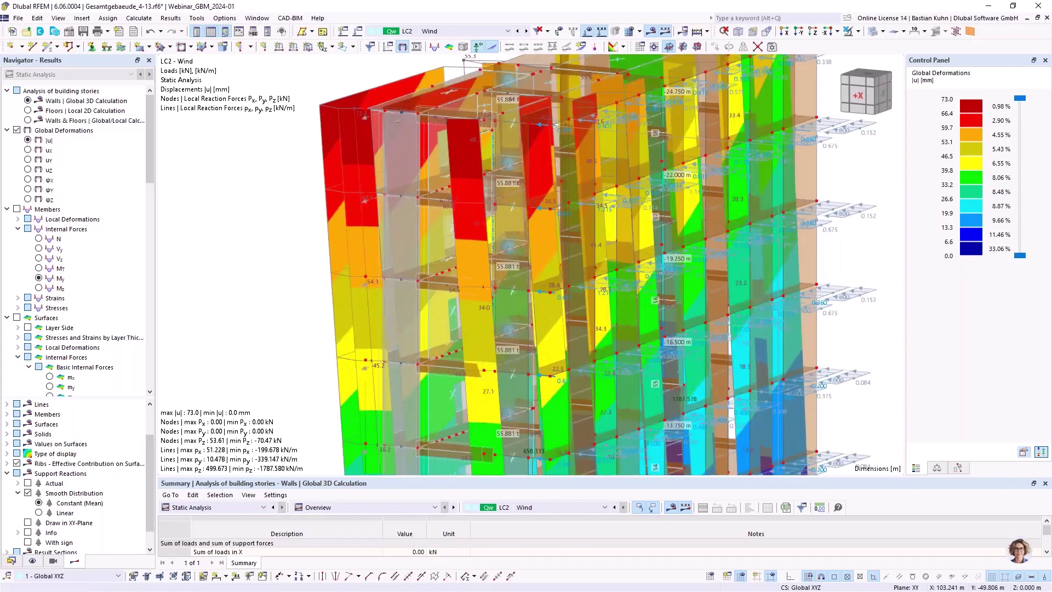
{"action": "scroll", "coordinate": [110, 307], "scroll_direction": "down", "scroll_amount": 20}
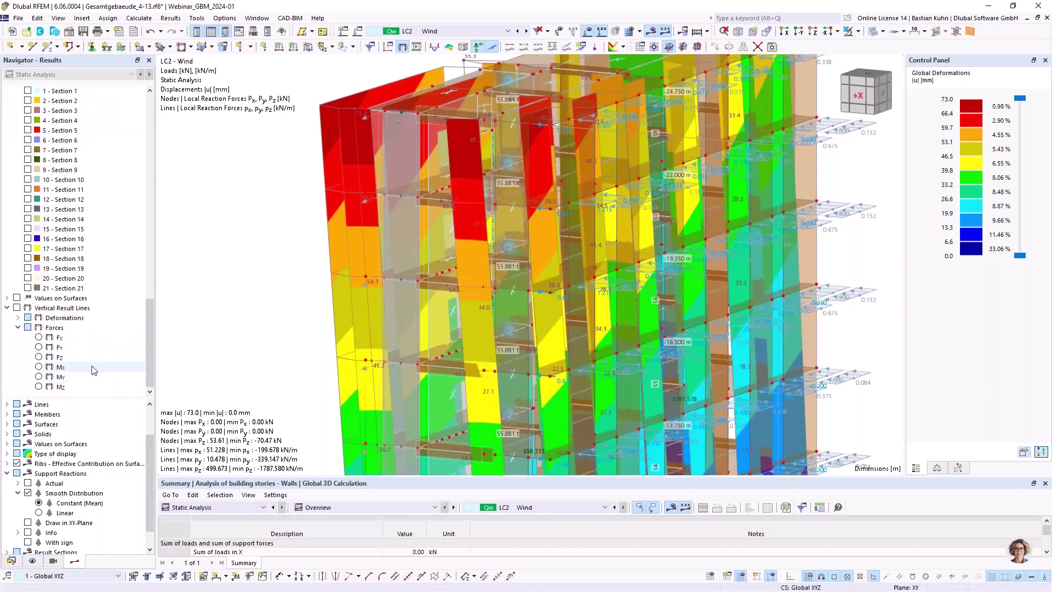
{"action": "scroll", "coordinate": [91, 370], "scroll_direction": "up", "scroll_amount": 7}
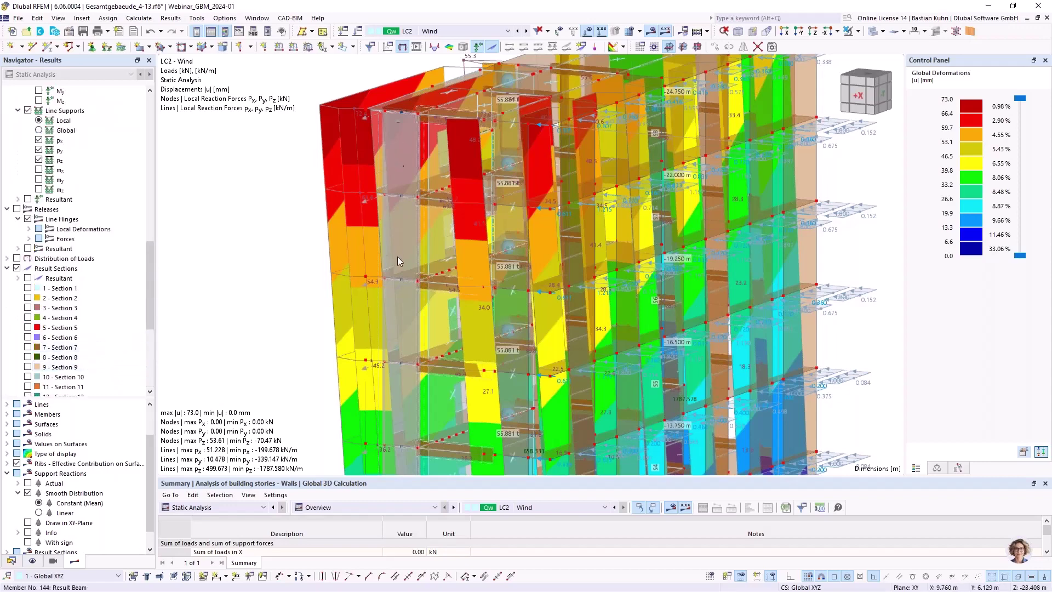
{"action": "left_click", "coordinate": [28, 279]}
{"action": "left_click", "coordinate": [28, 289]}
{"action": "left_click", "coordinate": [28, 298]}
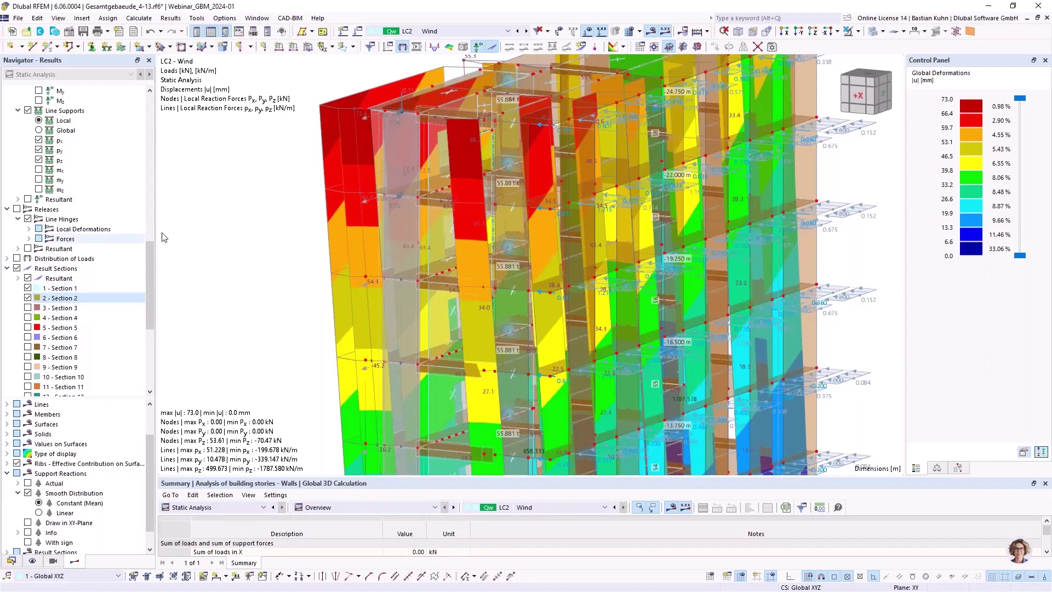
{"action": "scroll", "coordinate": [410, 112], "scroll_direction": "up", "scroll_amount": 3}
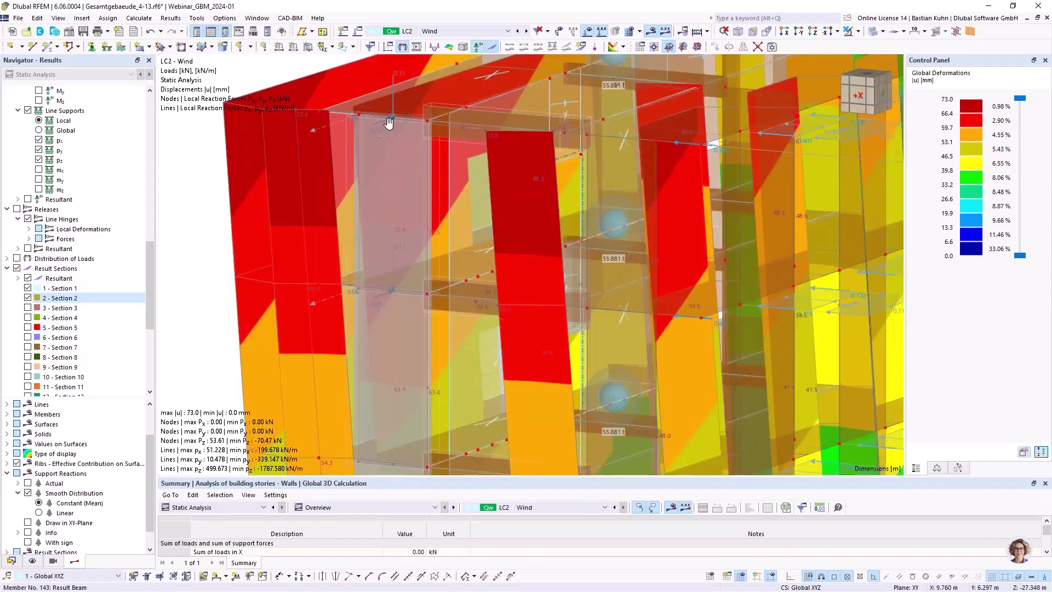
{"action": "scroll", "coordinate": [392, 127], "scroll_direction": "up", "scroll_amount": 4}
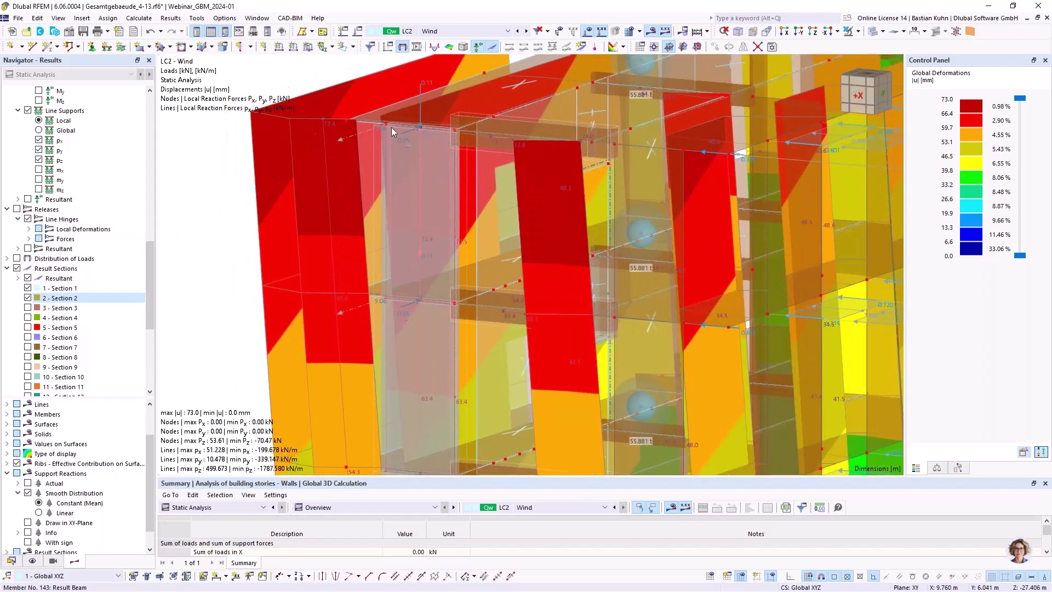
{"action": "scroll", "coordinate": [375, 126], "scroll_direction": "down", "scroll_amount": 5}
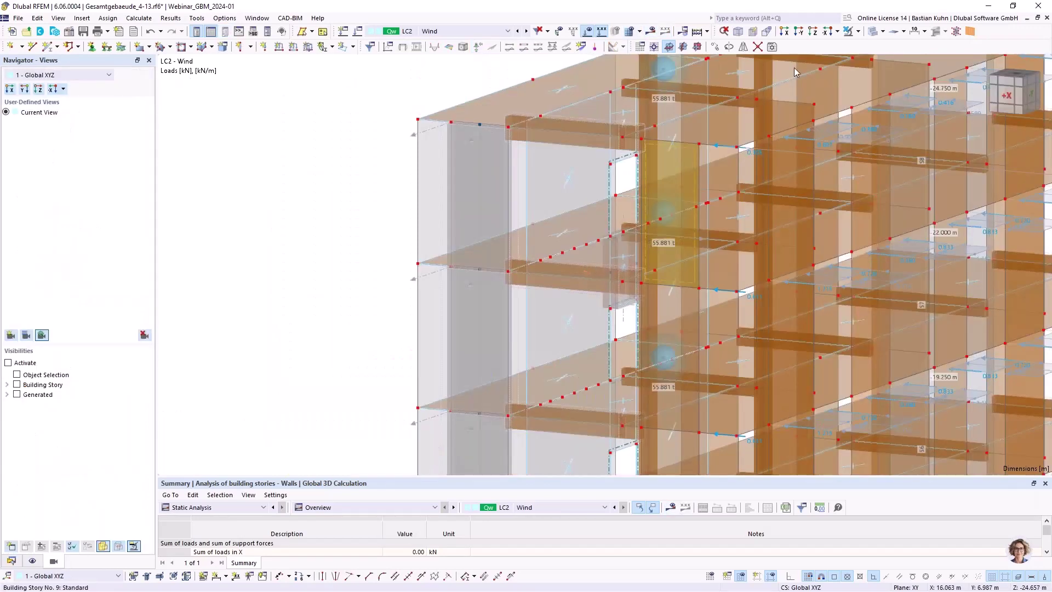
Render the building as solid and inspect the selected top-storey wall surface and the nodal load next to it
{"action": "left_click", "coordinate": [874, 33]}
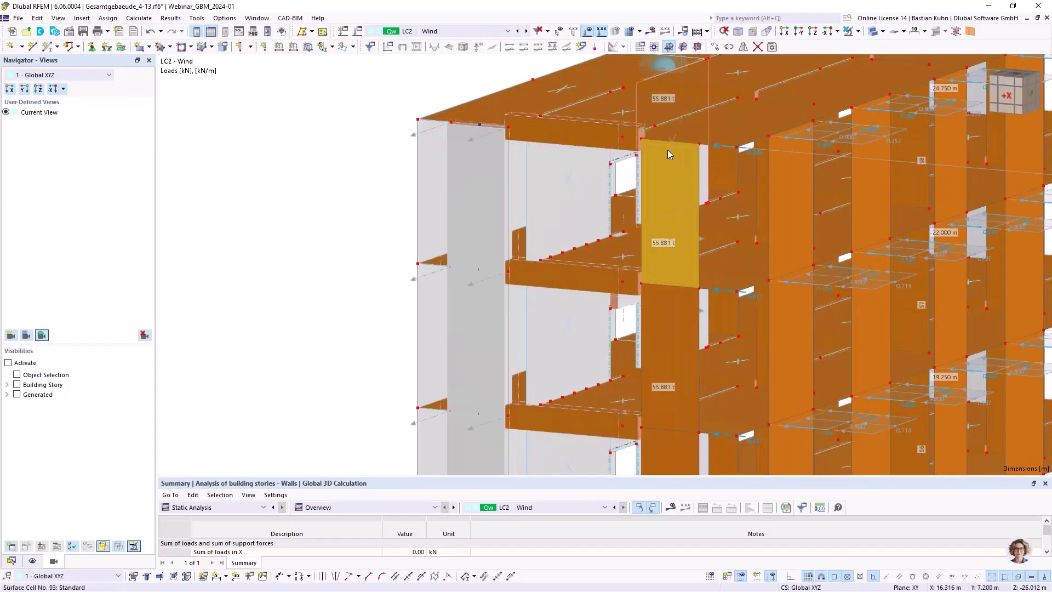
{"action": "mouse_move", "coordinate": [679, 159]}
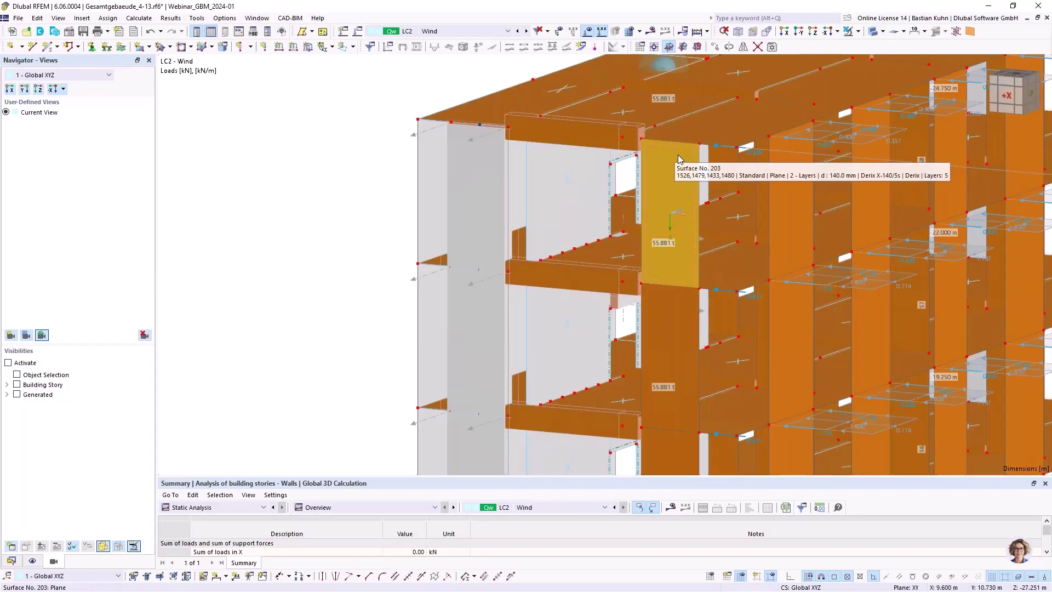
{"action": "scroll", "coordinate": [679, 156], "scroll_direction": "down", "scroll_amount": 5}
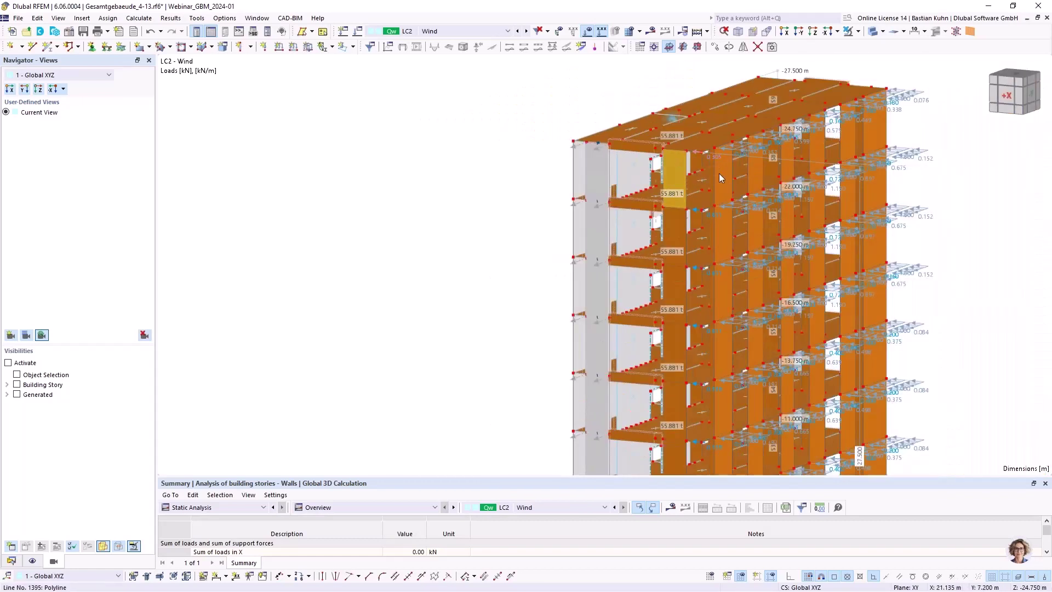
{"action": "mouse_move", "coordinate": [721, 160]}
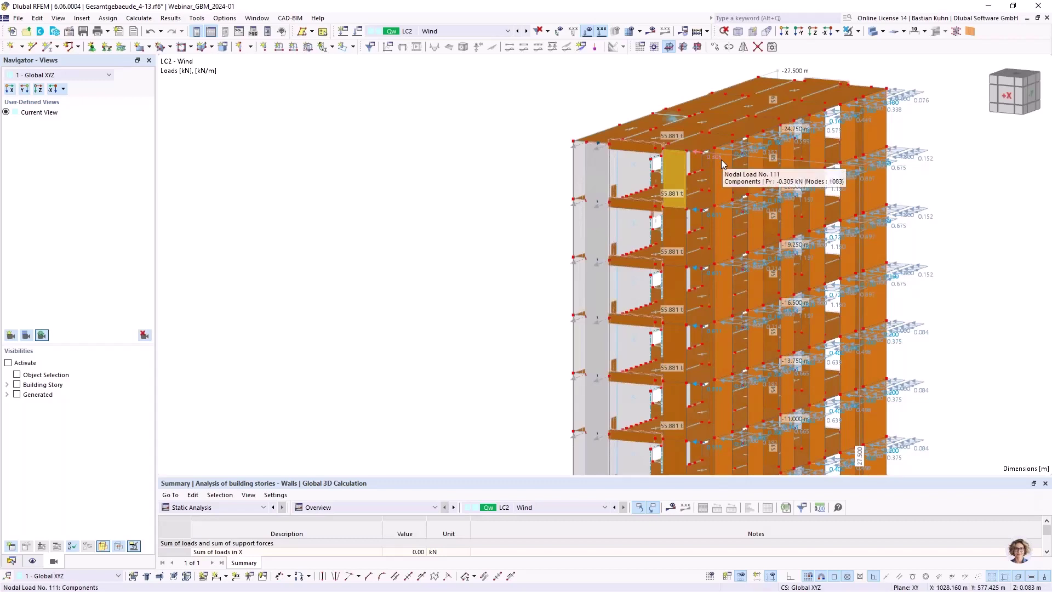
Turn the results back on and examine the wind deformation of the walls over the whole building
{"action": "left_click", "coordinate": [662, 34]}
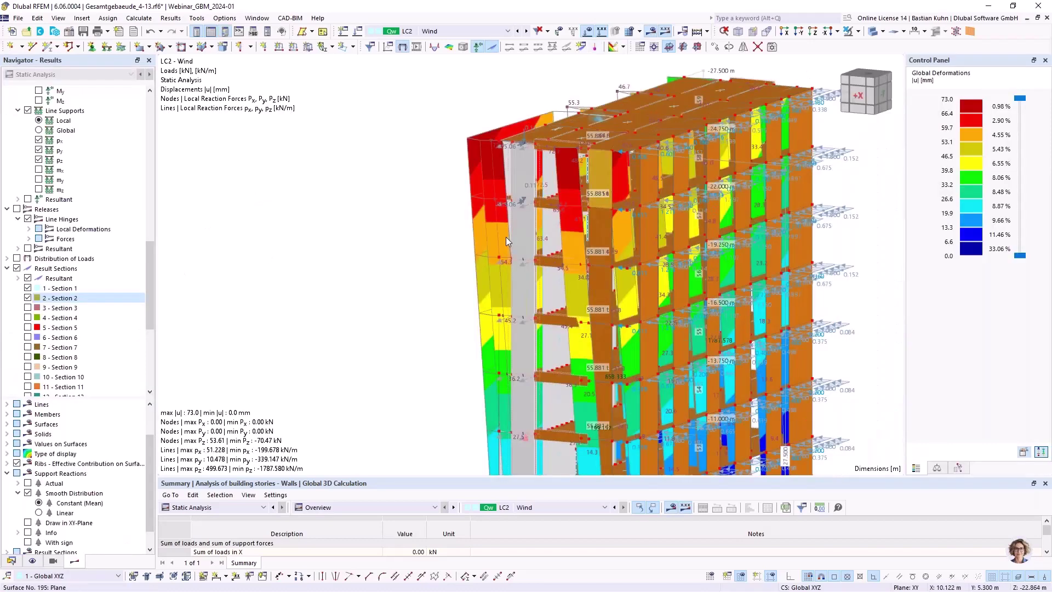
{"action": "mouse_move", "coordinate": [507, 237]}
{"action": "scroll", "coordinate": [458, 412], "scroll_direction": "down", "scroll_amount": 3}
{"action": "middle_click_drag", "start_coordinate": [467, 245], "coordinate": [287, 241], "text": "ctrl"}
{"action": "scroll", "coordinate": [285, 244], "scroll_direction": "up", "scroll_amount": 1}
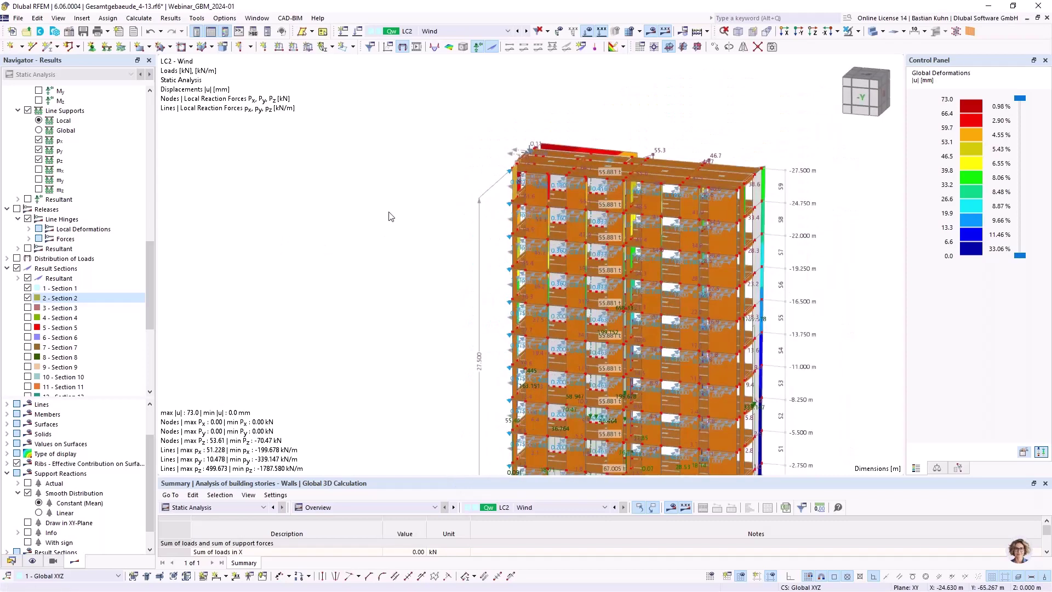
{"action": "scroll", "coordinate": [390, 215], "scroll_direction": "down", "scroll_amount": 2}
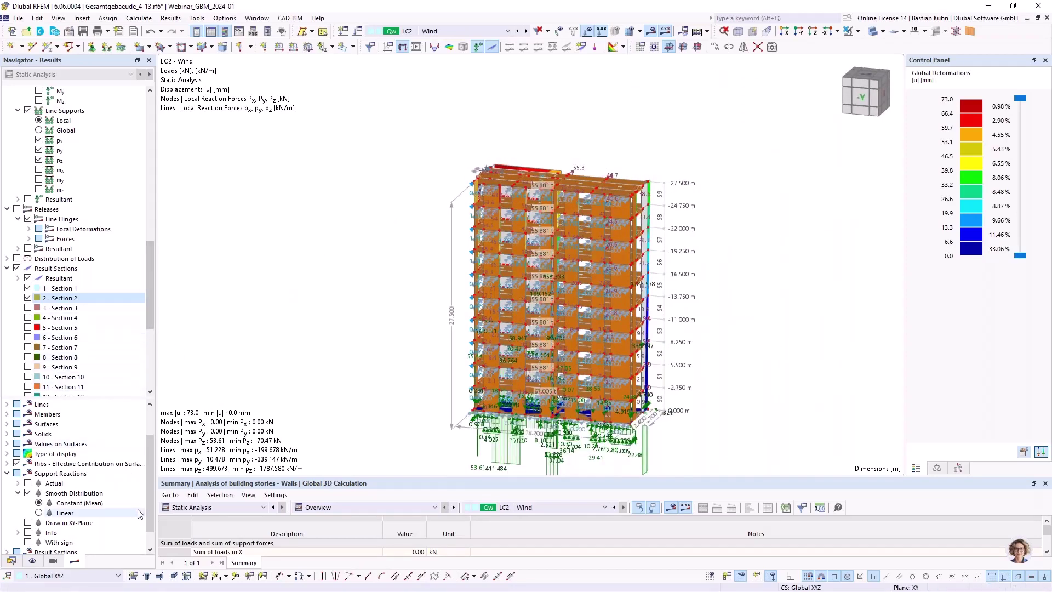
Switch the building to LC1 Eigengewicht, hide the loads and examine the wall deformations and base support reactions
{"action": "left_click_drag", "start_coordinate": [149, 490], "coordinate": [148, 547]}
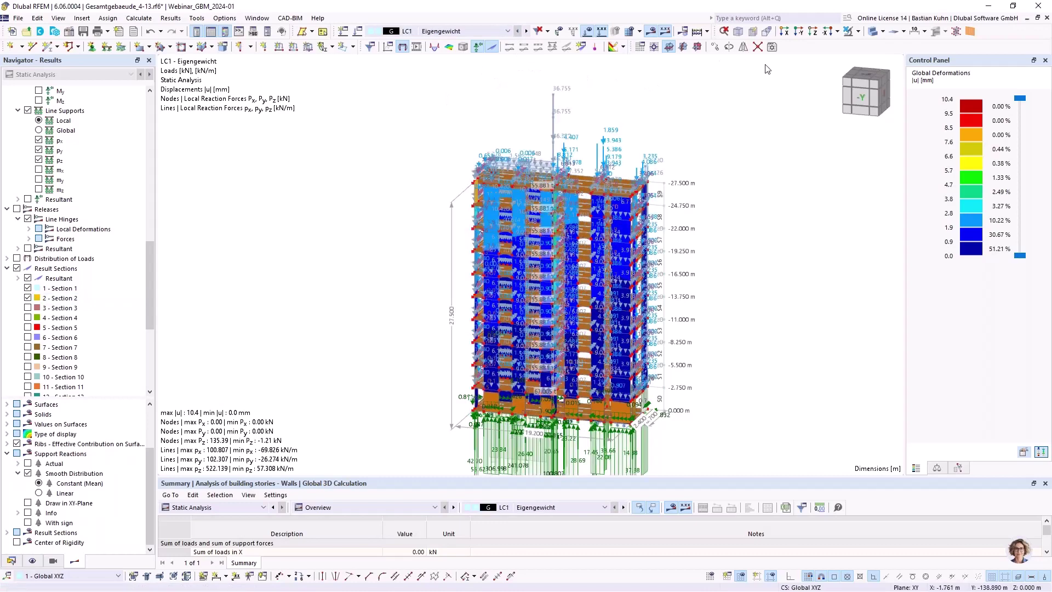
{"action": "left_click", "coordinate": [583, 47]}
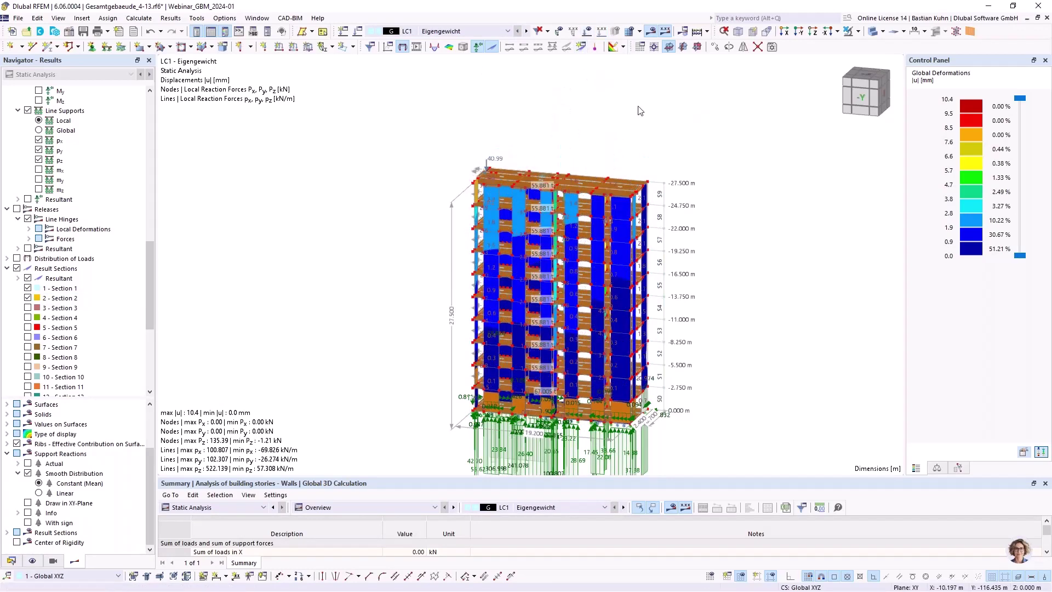
{"action": "scroll", "coordinate": [627, 120], "scroll_direction": "down", "scroll_amount": 3}
{"action": "middle_click_drag", "start_coordinate": [627, 121], "coordinate": [566, 104]}
{"action": "scroll", "coordinate": [567, 108], "scroll_direction": "up", "scroll_amount": 1}
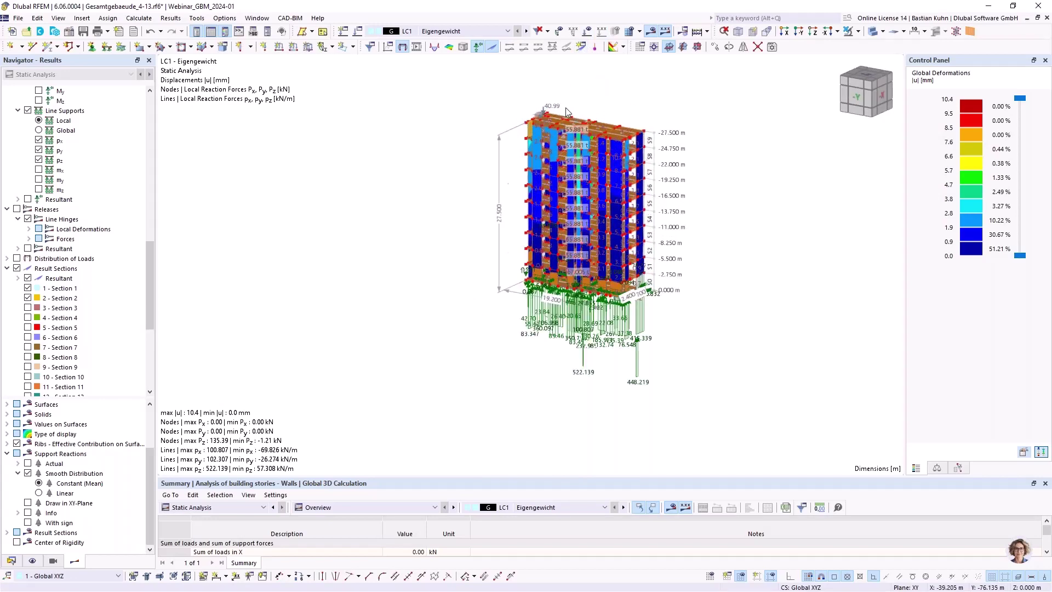
{"action": "scroll", "coordinate": [573, 113], "scroll_direction": "up", "scroll_amount": 2}
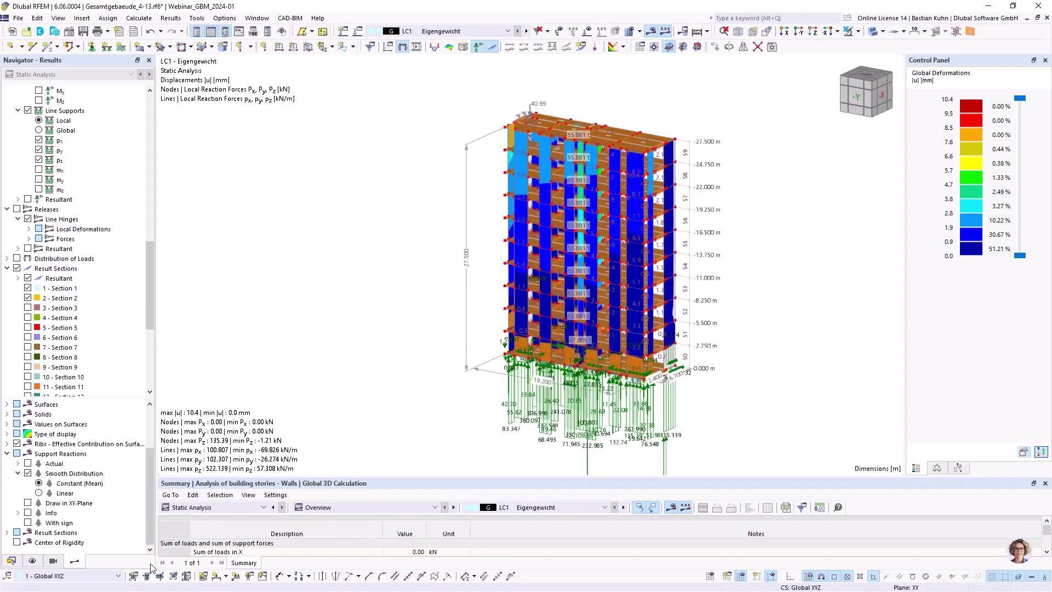
Turn on the display of the centre of rigidity and examine the markers on the floor slabs over the building height
{"action": "scroll", "coordinate": [82, 348], "scroll_direction": "down", "scroll_amount": 7}
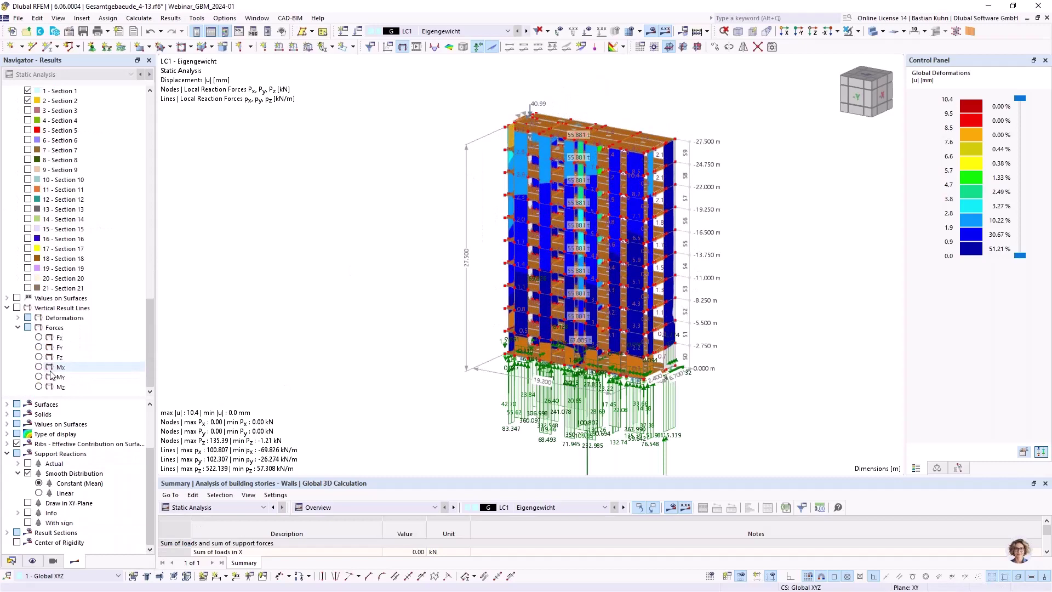
{"action": "left_click", "coordinate": [17, 543]}
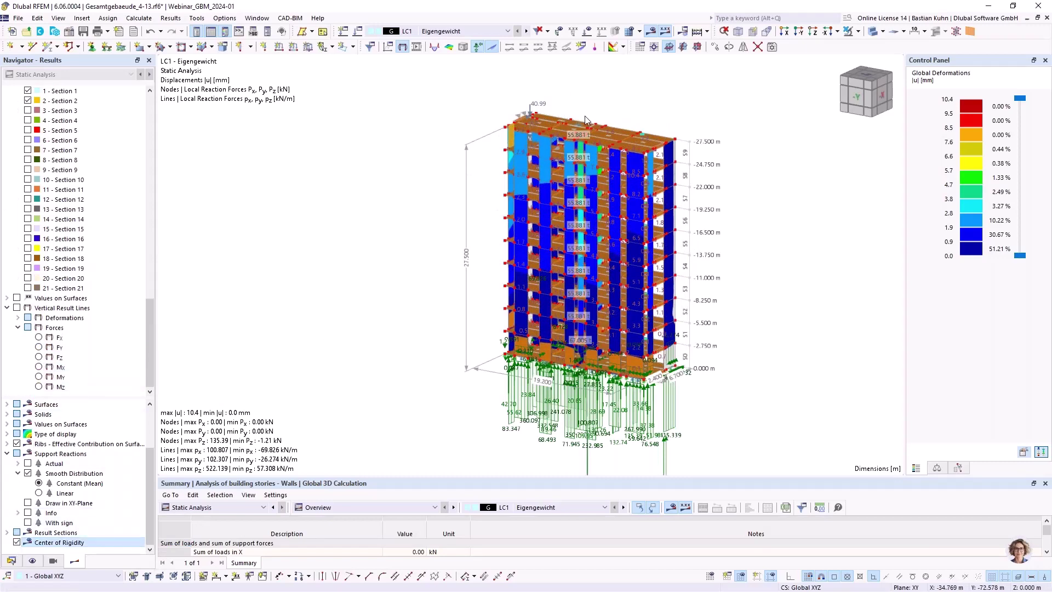
{"action": "scroll", "coordinate": [585, 135], "scroll_direction": "up", "scroll_amount": 3}
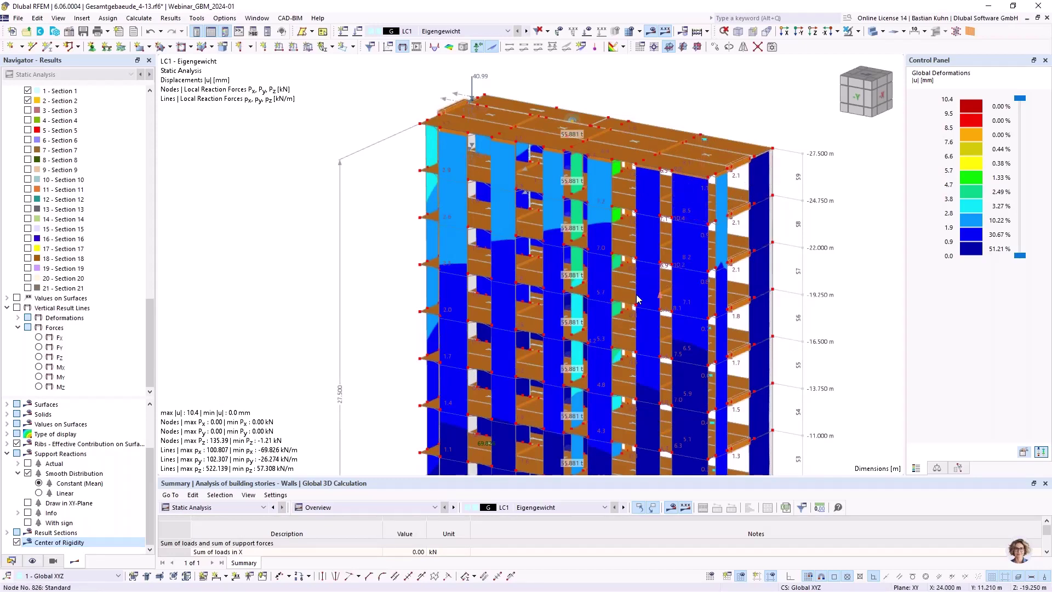
{"action": "scroll", "coordinate": [606, 267], "scroll_direction": "up", "scroll_amount": 3}
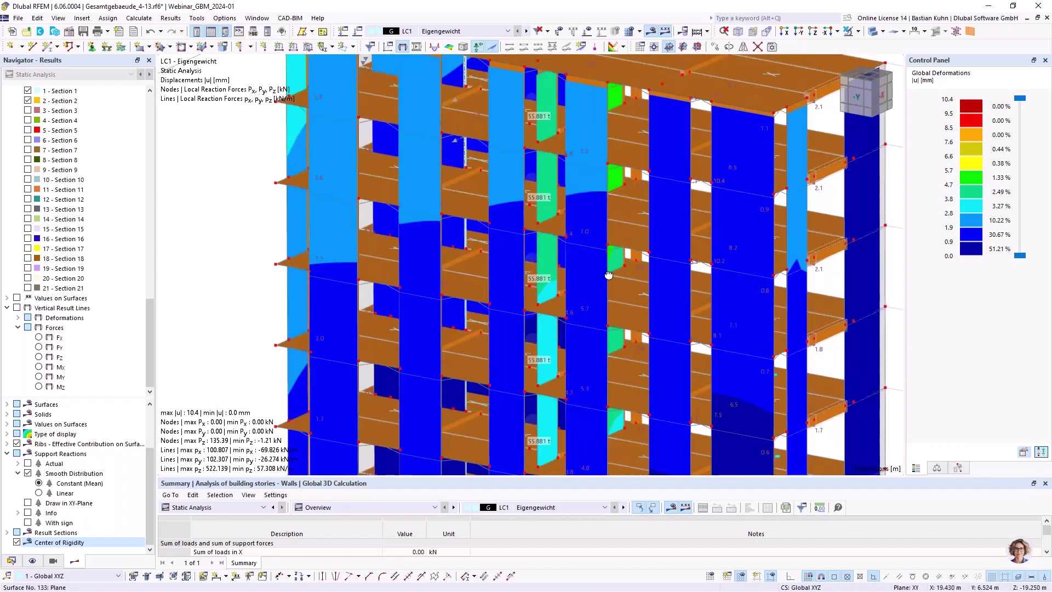
{"action": "middle_click_drag", "start_coordinate": [574, 269], "coordinate": [563, 259], "text": "ctrl"}
{"action": "scroll", "coordinate": [594, 274], "scroll_direction": "up", "scroll_amount": 1}
{"action": "scroll", "coordinate": [709, 282], "scroll_direction": "up", "scroll_amount": 1}
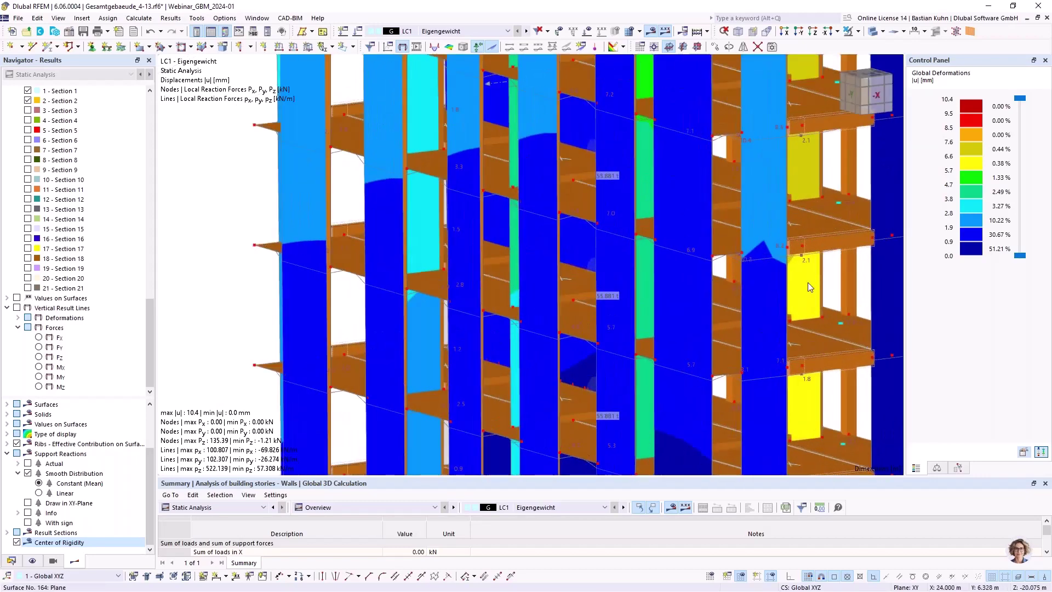
{"action": "scroll", "coordinate": [808, 282], "scroll_direction": "down", "scroll_amount": 1}
{"action": "scroll", "coordinate": [801, 288], "scroll_direction": "down", "scroll_amount": 3}
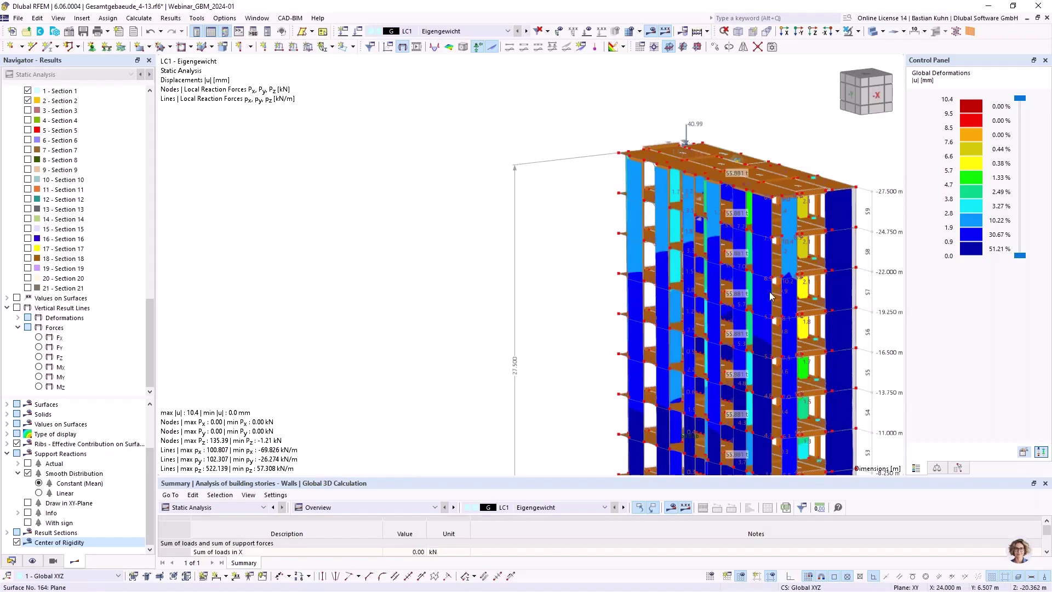
{"action": "scroll", "coordinate": [748, 284], "scroll_direction": "down", "scroll_amount": 3}
{"action": "middle_click_drag", "start_coordinate": [748, 282], "coordinate": [534, 222]}
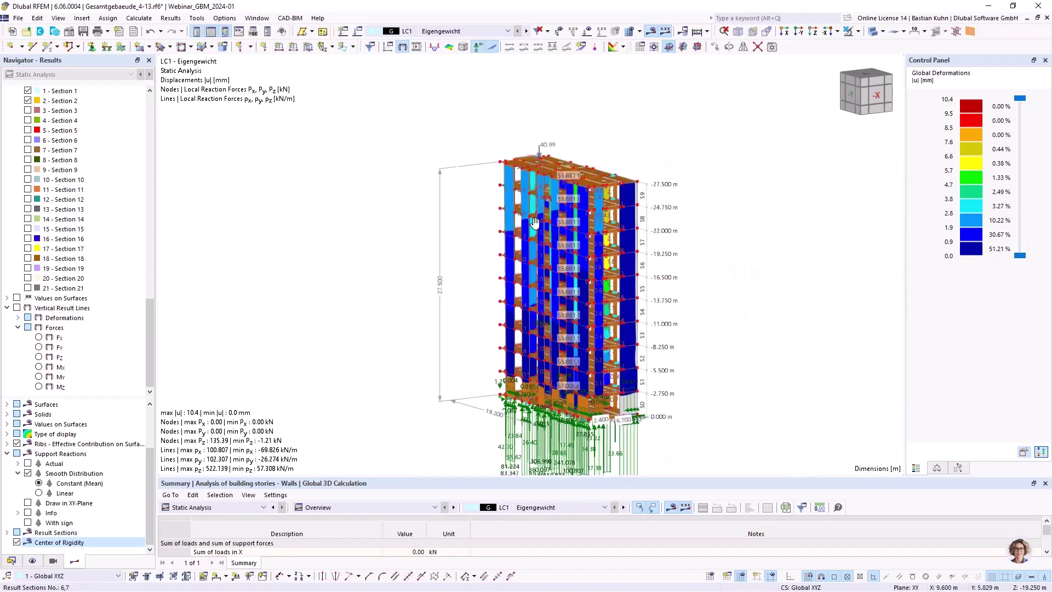
Compare the positions of the mass centre and centre of rigidity on the roof slab and the upper storeys
{"action": "scroll", "coordinate": [574, 167], "scroll_direction": "up", "scroll_amount": 4}
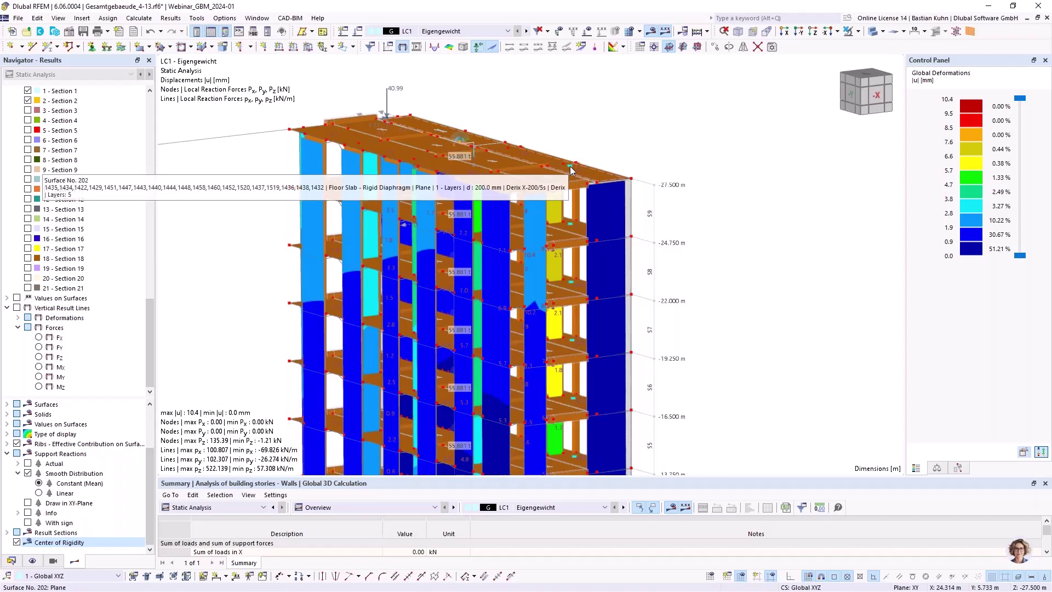
{"action": "scroll", "coordinate": [570, 170], "scroll_direction": "up", "scroll_amount": 3}
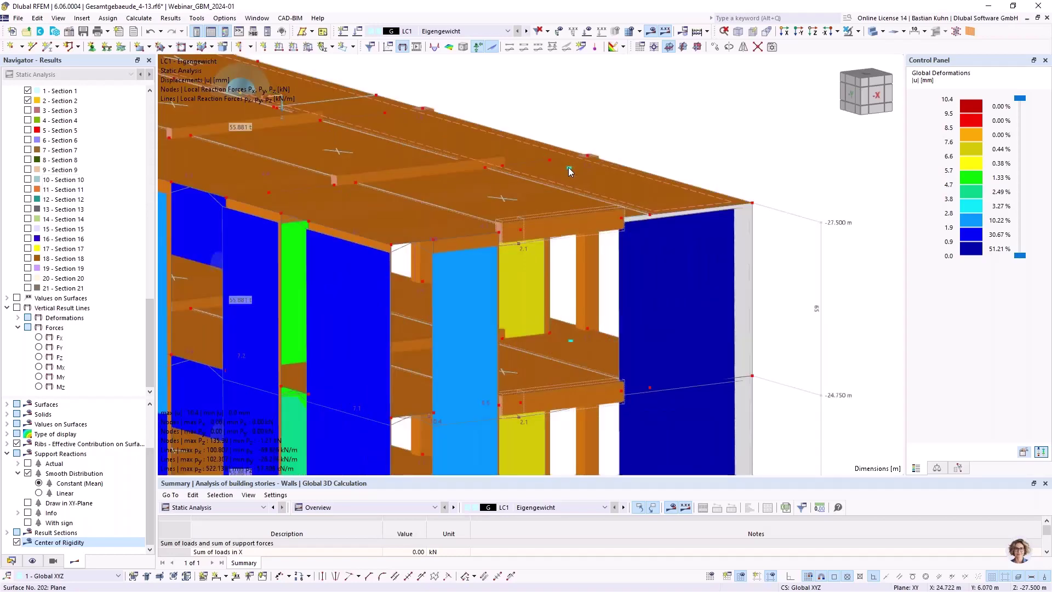
{"action": "scroll", "coordinate": [568, 172], "scroll_direction": "down", "scroll_amount": 2}
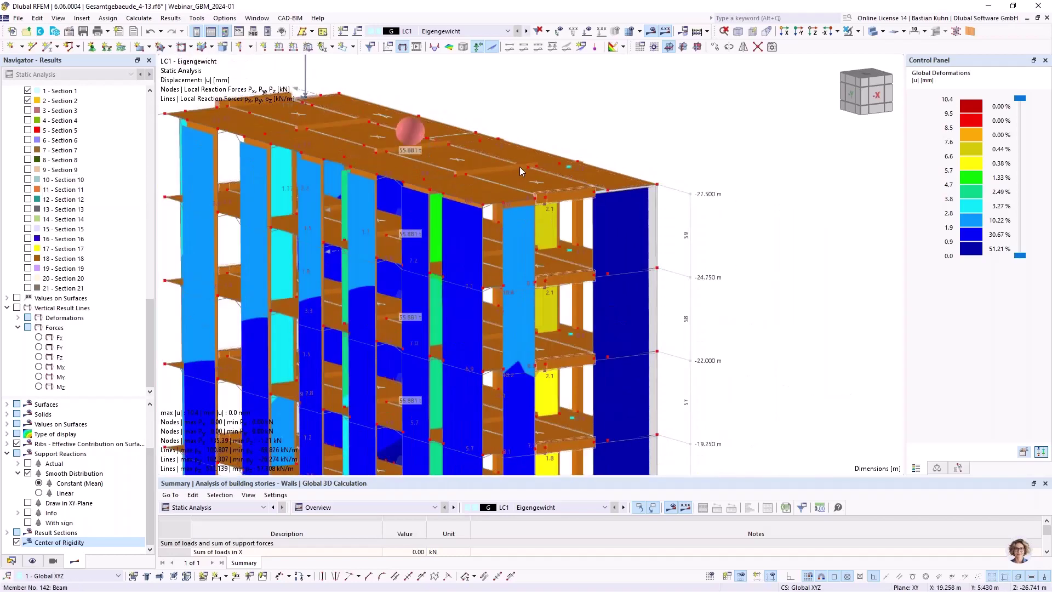
{"action": "scroll", "coordinate": [569, 171], "scroll_direction": "up", "scroll_amount": 2}
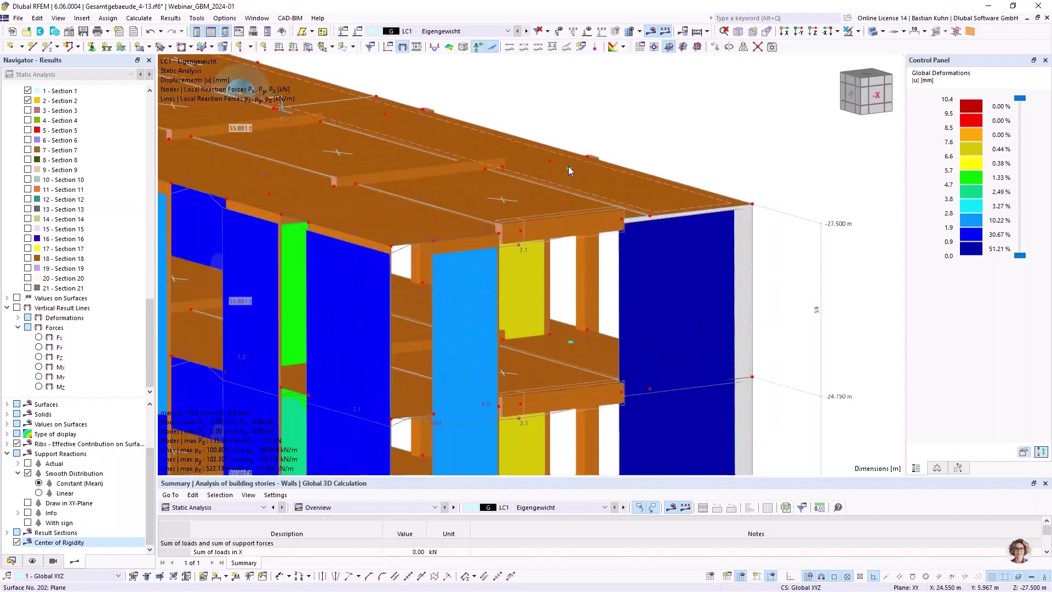
{"action": "scroll", "coordinate": [536, 205], "scroll_direction": "down", "scroll_amount": 3}
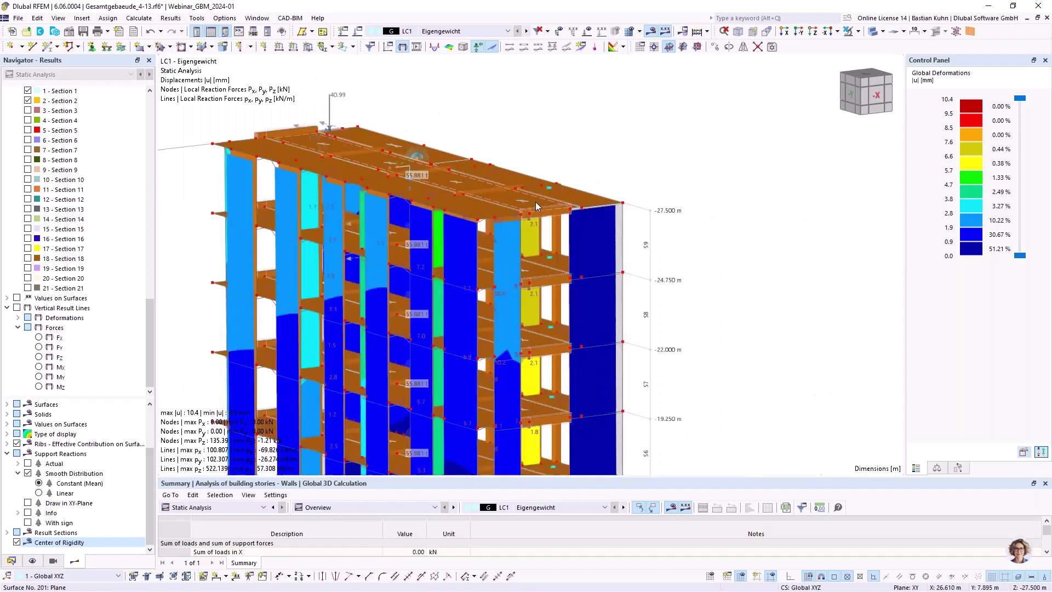
{"action": "middle_click_drag", "start_coordinate": [548, 242], "coordinate": [550, 224], "text": "ctrl"}
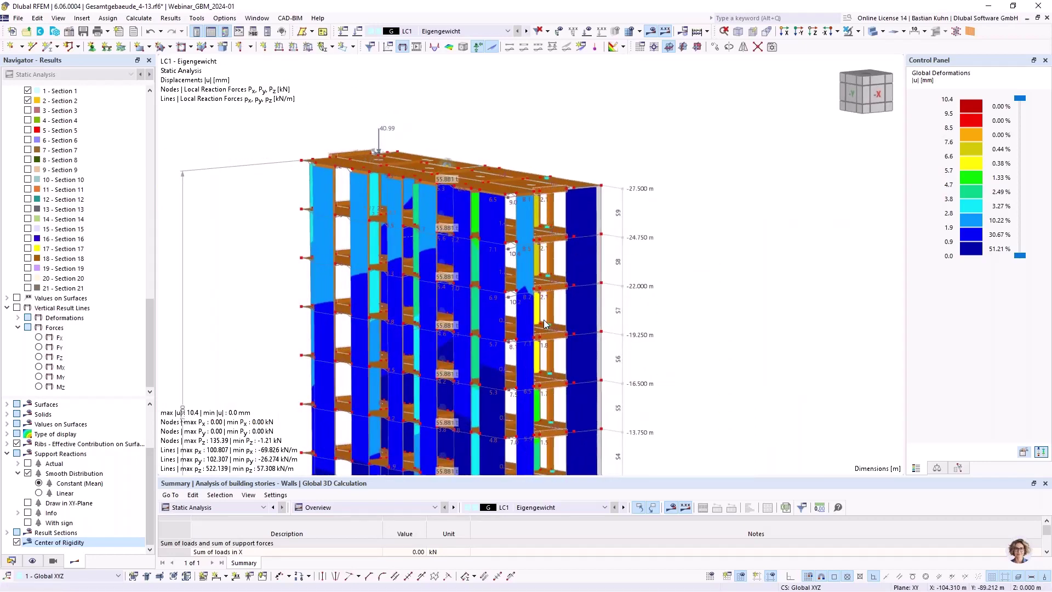
{"action": "scroll", "coordinate": [546, 282], "scroll_direction": "down", "scroll_amount": 3}
{"action": "middle_click_drag", "start_coordinate": [564, 241], "coordinate": [666, 198]}
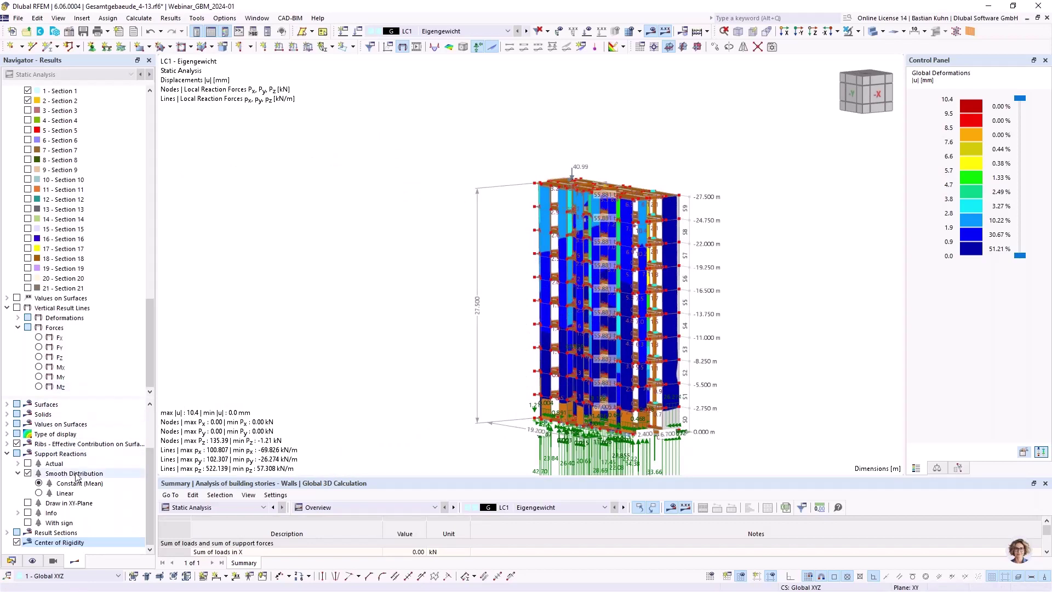
Turn on the vertical result lines and display the member shear forces Vz in place of the global deformations
{"action": "left_click", "coordinate": [17, 308]}
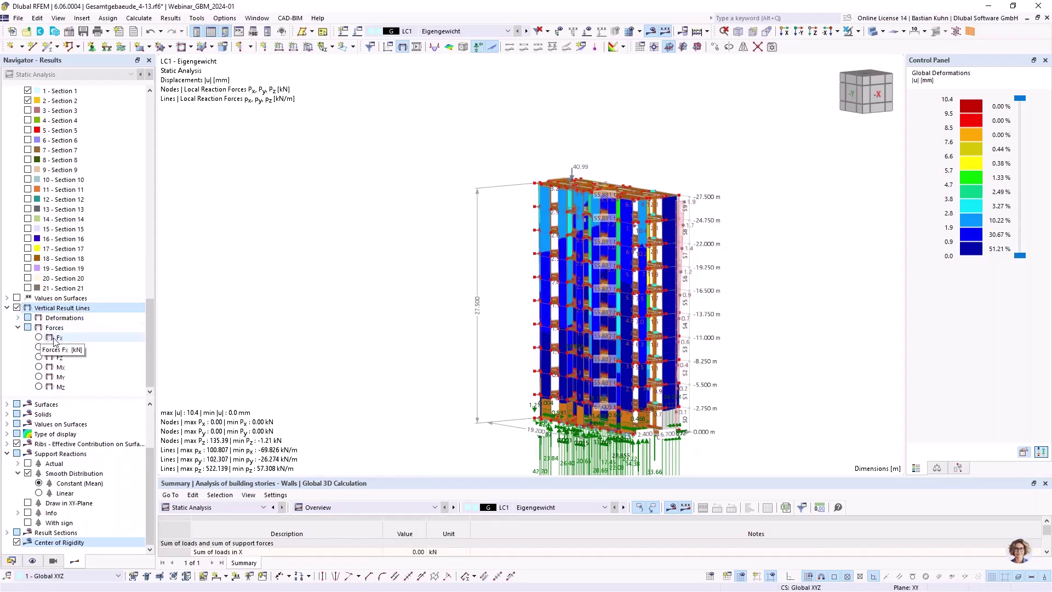
{"action": "middle_click_drag", "start_coordinate": [676, 286], "coordinate": [637, 288]}
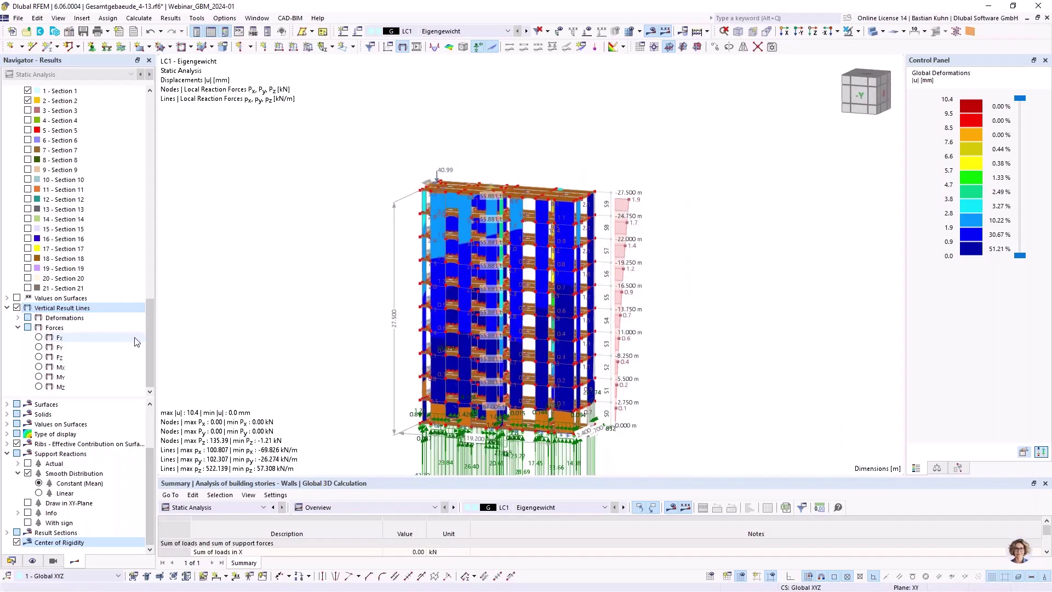
{"action": "left_click_drag", "start_coordinate": [150, 333], "coordinate": [149, 122]}
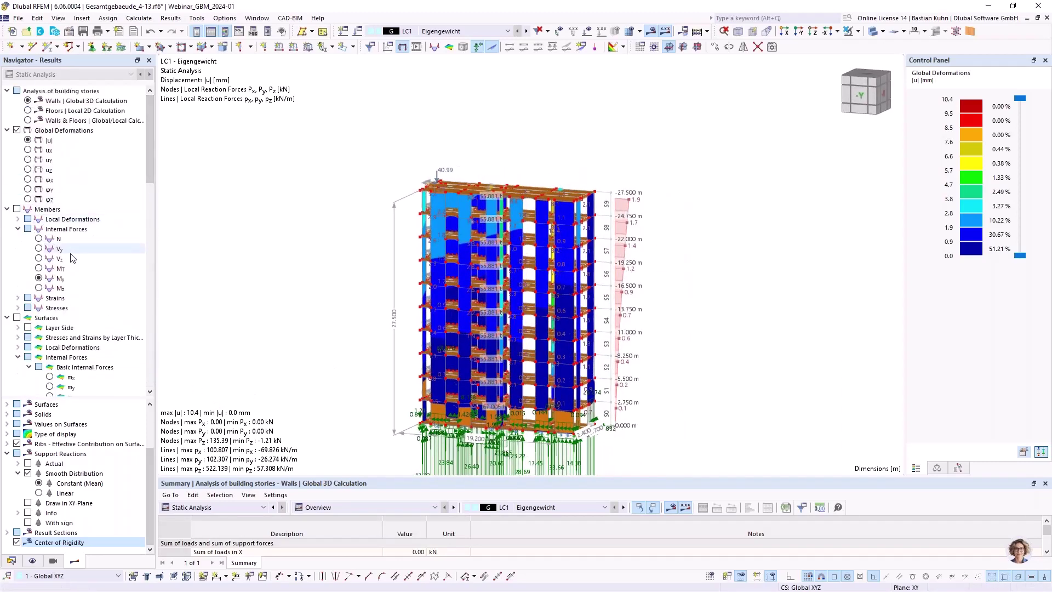
{"action": "left_click", "coordinate": [17, 209]}
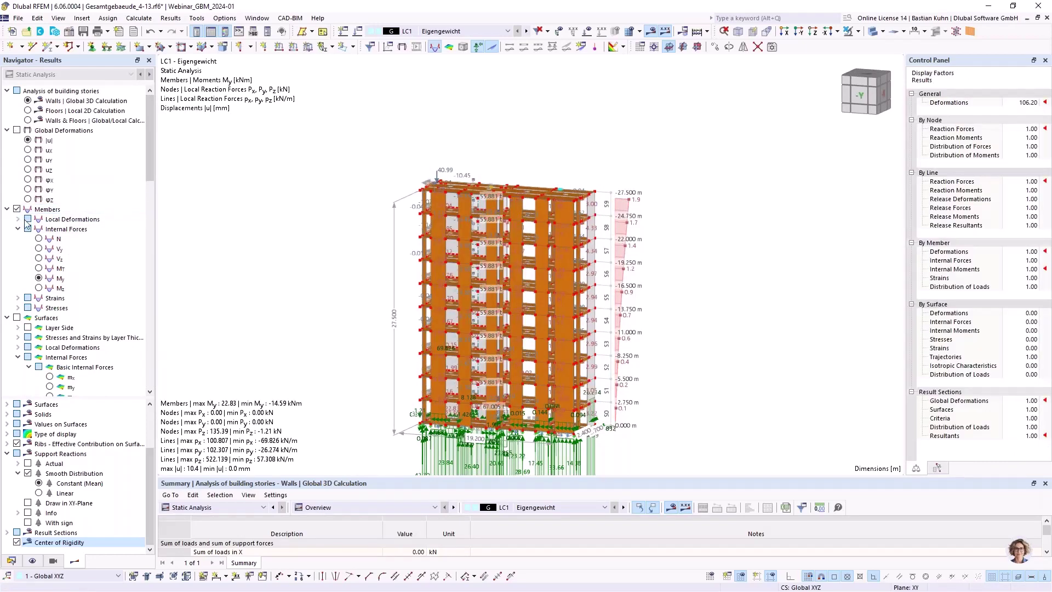
{"action": "left_click", "coordinate": [39, 259]}
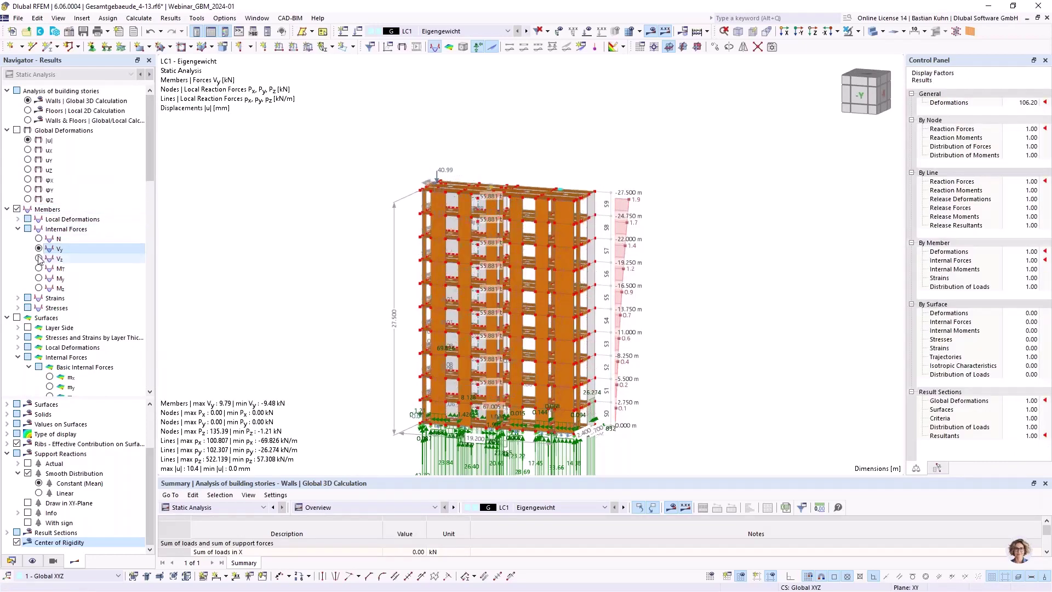
Set the vertical result lines to the force FZ and examine its accumulation down to the base of the building
{"action": "scroll", "coordinate": [42, 299], "scroll_direction": "down", "scroll_amount": 15}
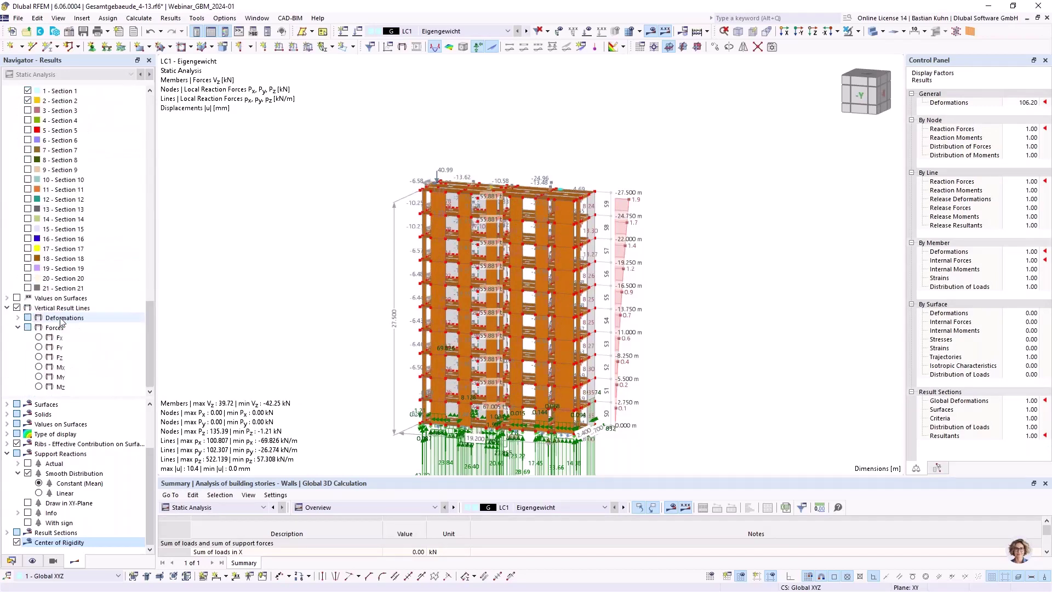
{"action": "left_click", "coordinate": [38, 347]}
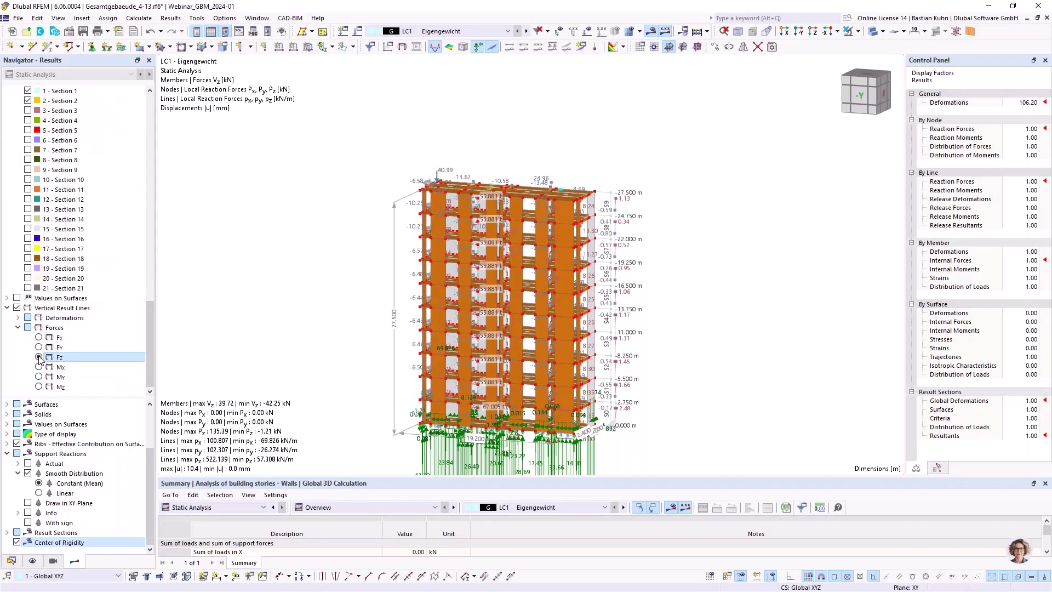
{"action": "left_click", "coordinate": [38, 357]}
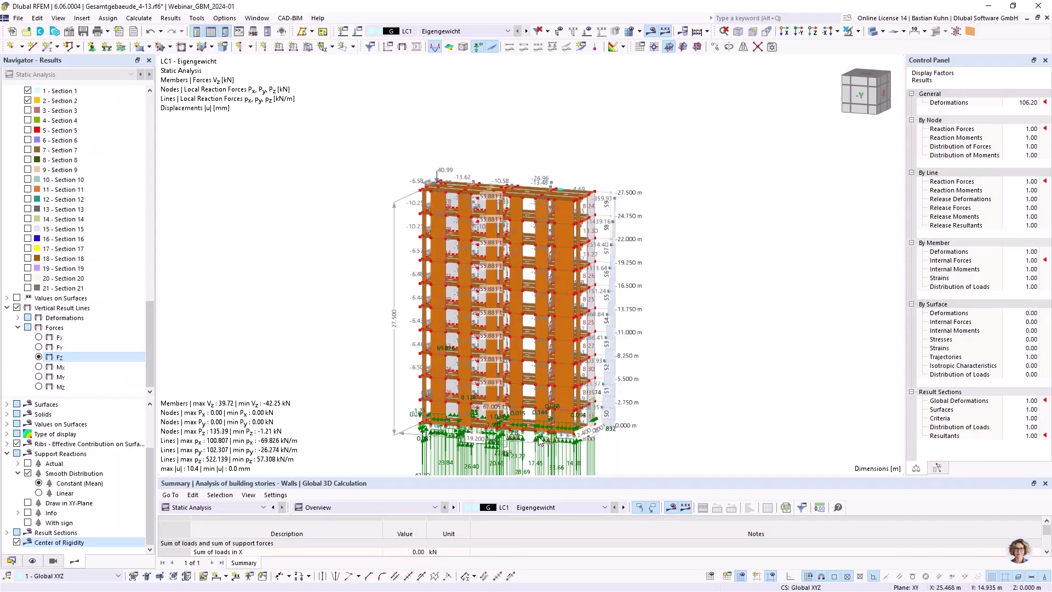
{"action": "scroll", "coordinate": [540, 441], "scroll_direction": "up", "scroll_amount": 5}
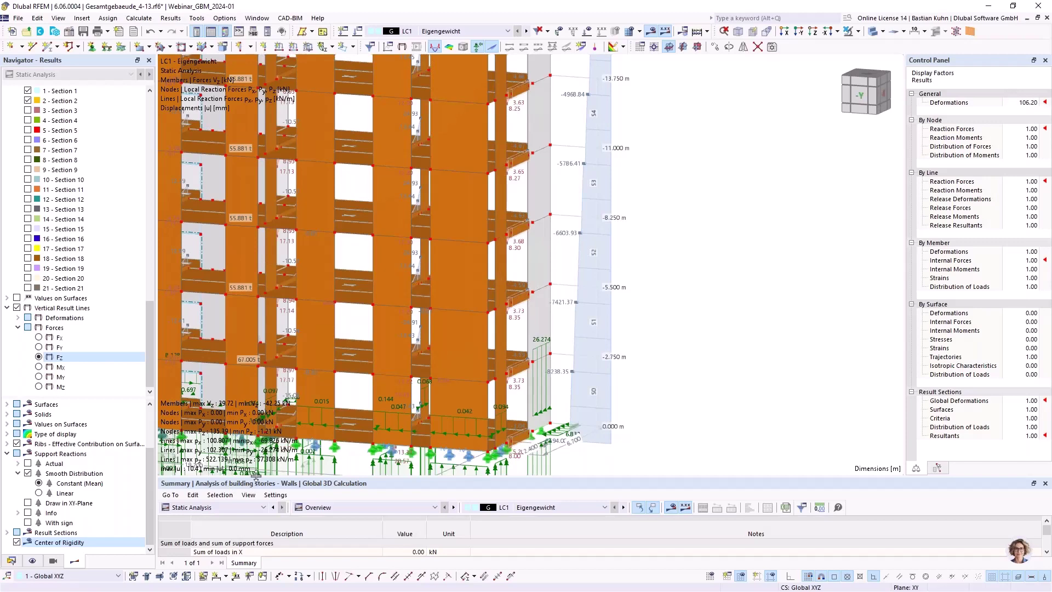
Enlarge the results table and review the centres of mass and rigidity and the interstory drifts in Results by Stories
{"action": "left_click_drag", "start_coordinate": [256, 477], "coordinate": [290, 230]}
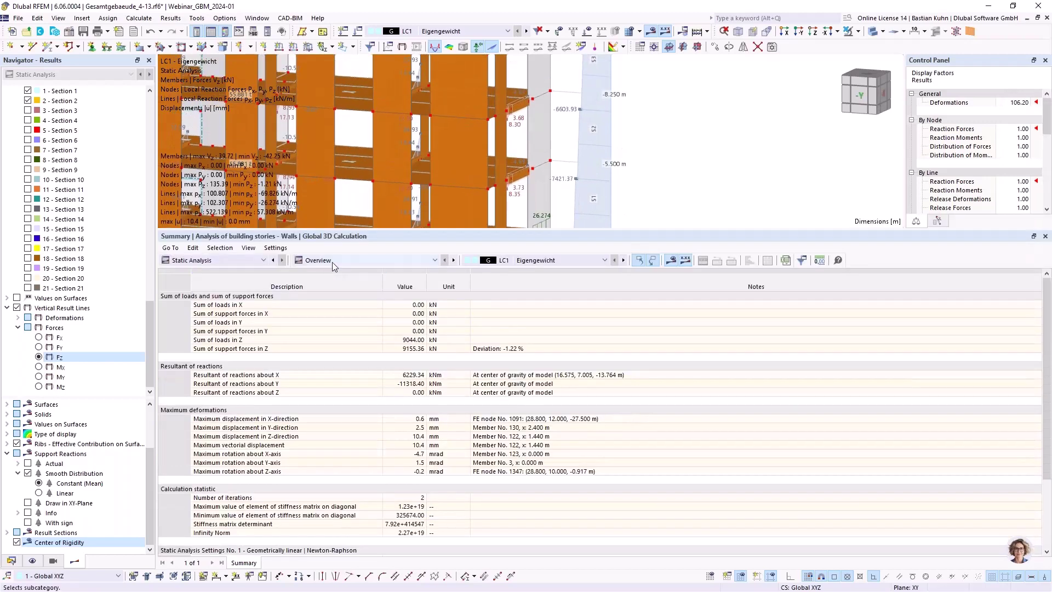
{"action": "left_click", "coordinate": [332, 260]}
{"action": "left_click", "coordinate": [329, 315]}
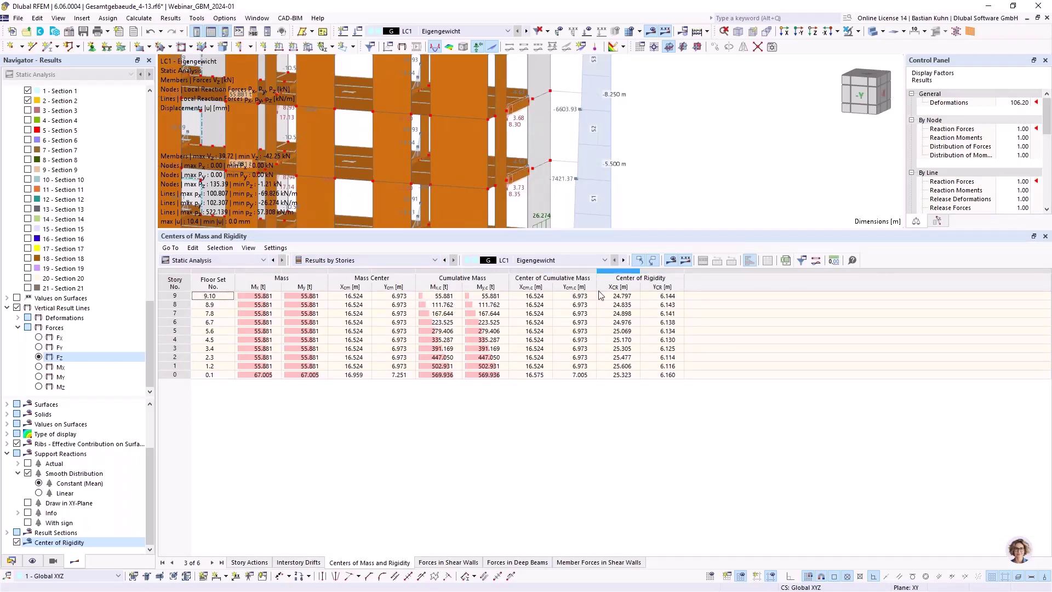
{"action": "left_click", "coordinate": [300, 563]}
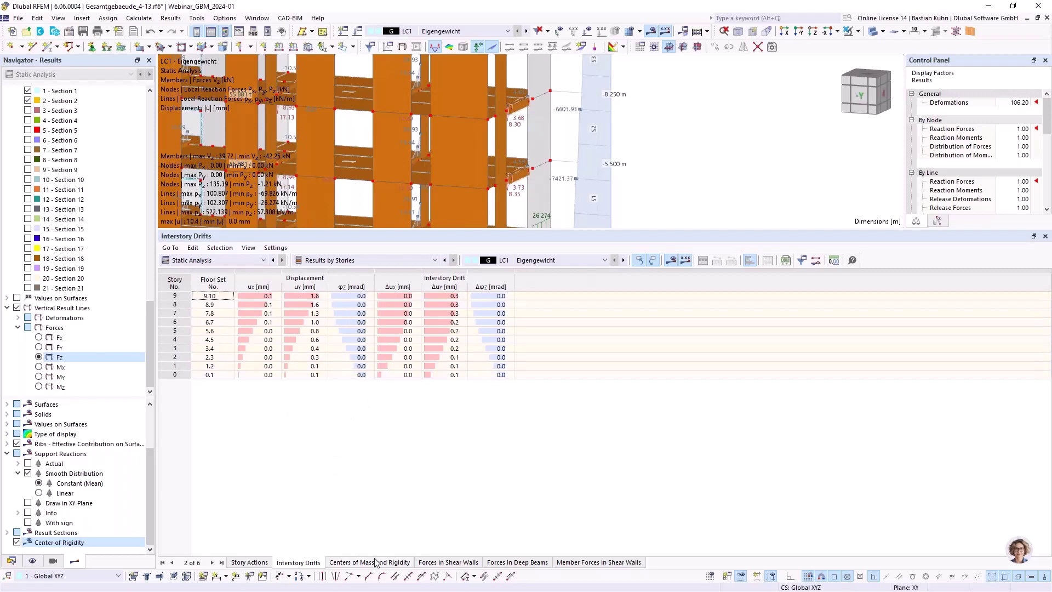
Review the Forces in Shear Walls table against the building and select the axial force N of story 9, result section 1
{"action": "left_click", "coordinate": [440, 565]}
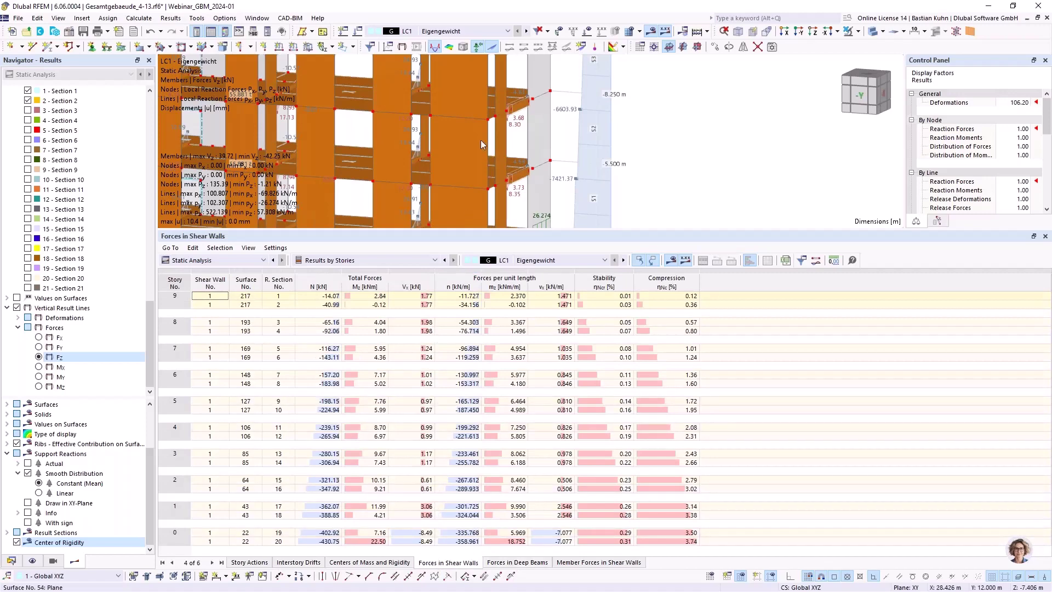
{"action": "scroll", "coordinate": [481, 143], "scroll_direction": "down", "scroll_amount": 2}
{"action": "scroll", "coordinate": [481, 143], "scroll_direction": "down", "scroll_amount": 5}
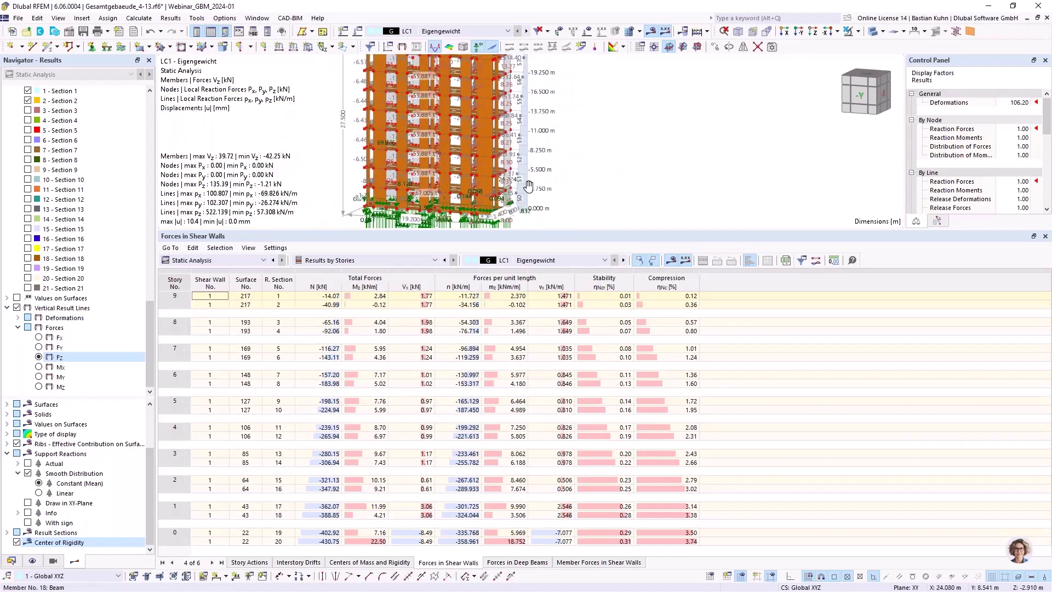
{"action": "middle_click_drag", "start_coordinate": [481, 142], "coordinate": [701, 192], "text": "ctrl"}
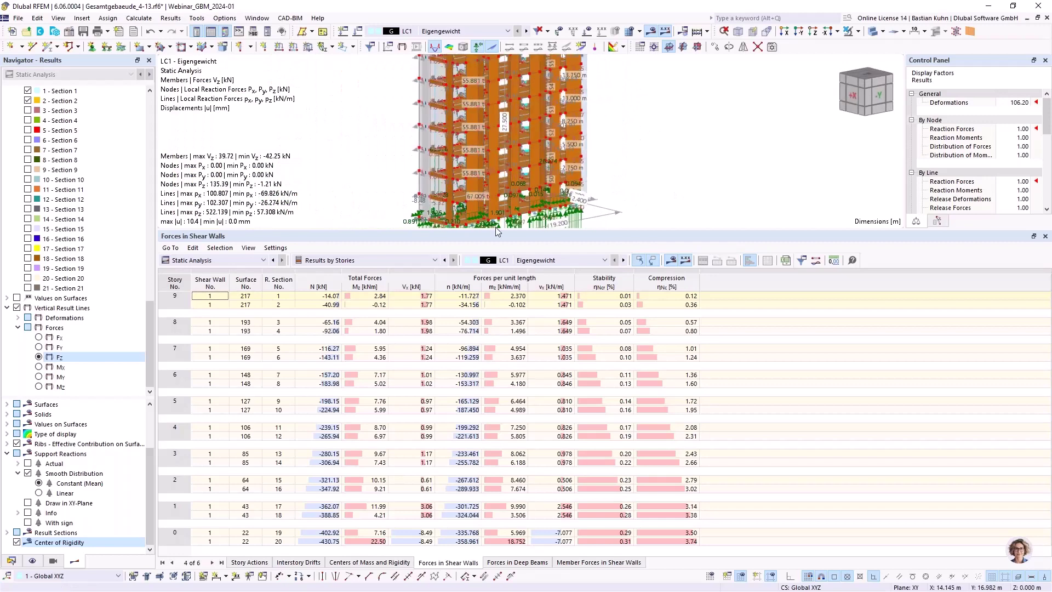
{"action": "scroll", "coordinate": [414, 102], "scroll_direction": "up", "scroll_amount": 2}
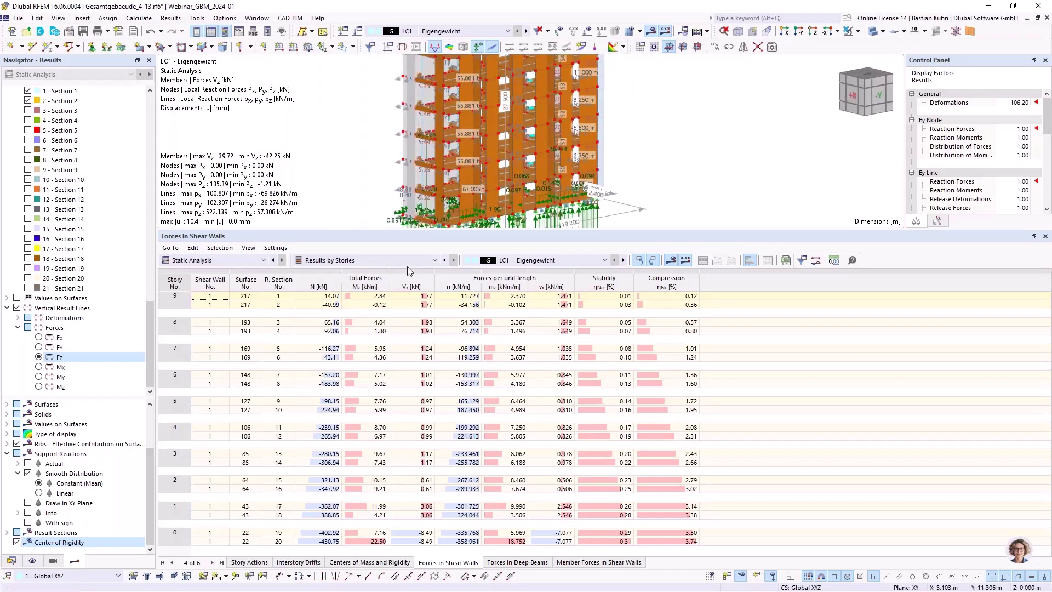
{"action": "left_click", "coordinate": [316, 296]}
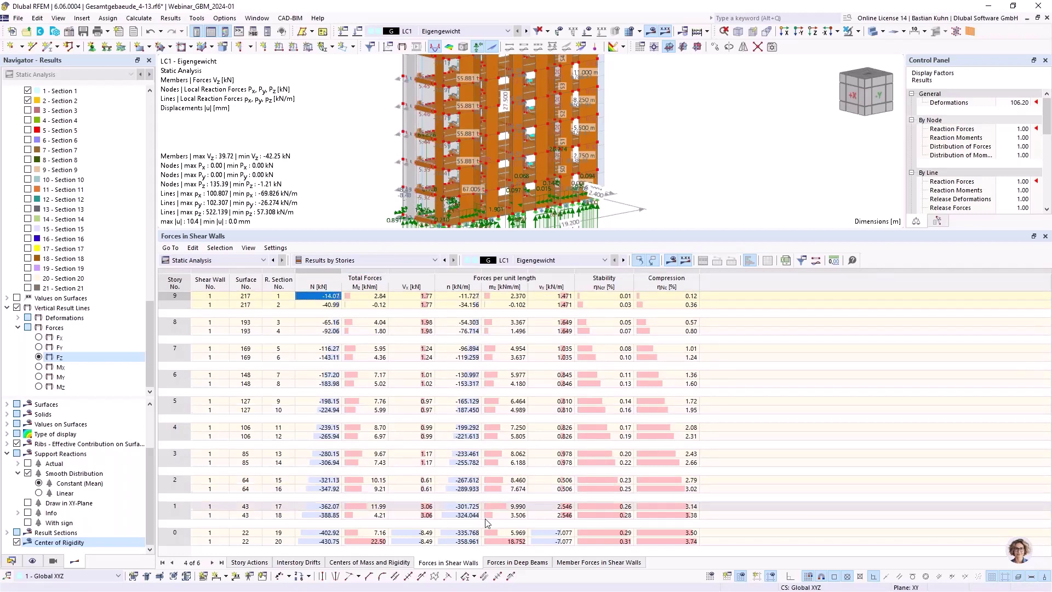
Review the Forces in Deep Beams and Member Forces in Shear Walls tables and compare the latter with the wall in the model
{"action": "left_click", "coordinate": [503, 565]}
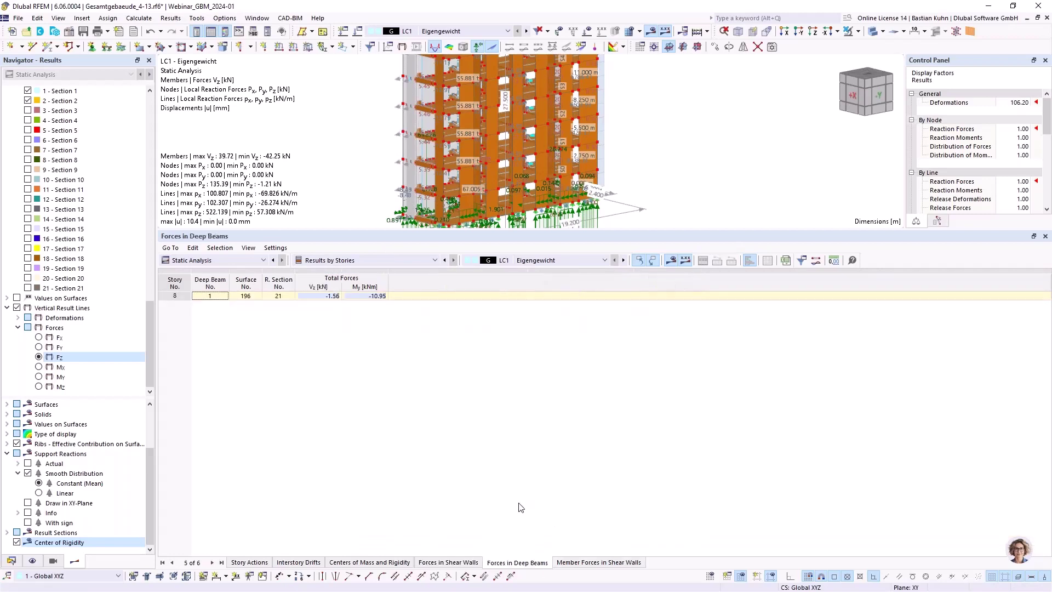
{"action": "left_click", "coordinate": [603, 563]}
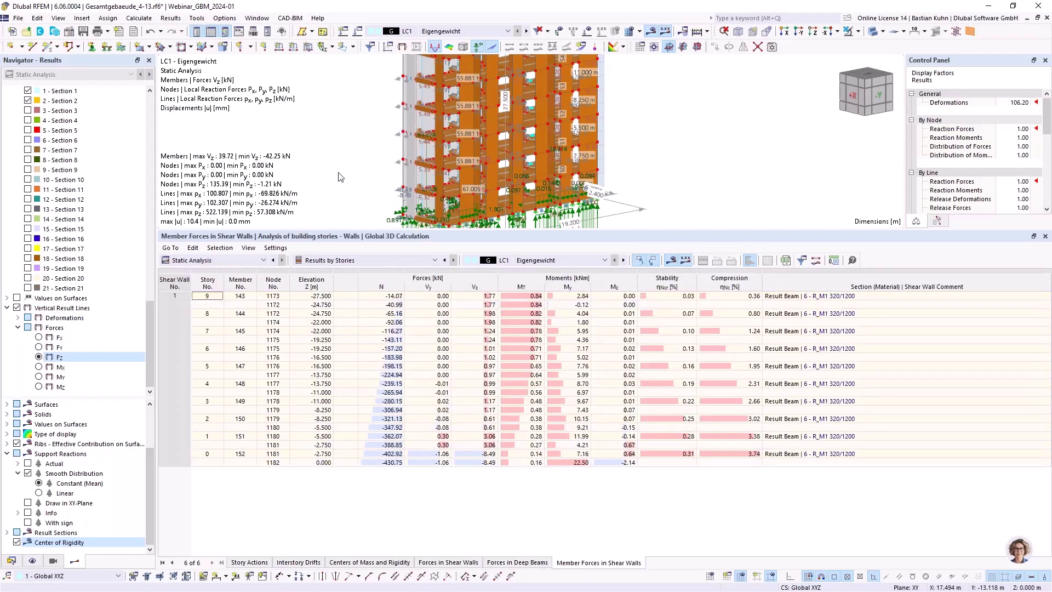
{"action": "scroll", "coordinate": [359, 172], "scroll_direction": "down", "scroll_amount": 3}
{"action": "middle_click_drag", "start_coordinate": [359, 170], "coordinate": [398, 234]}
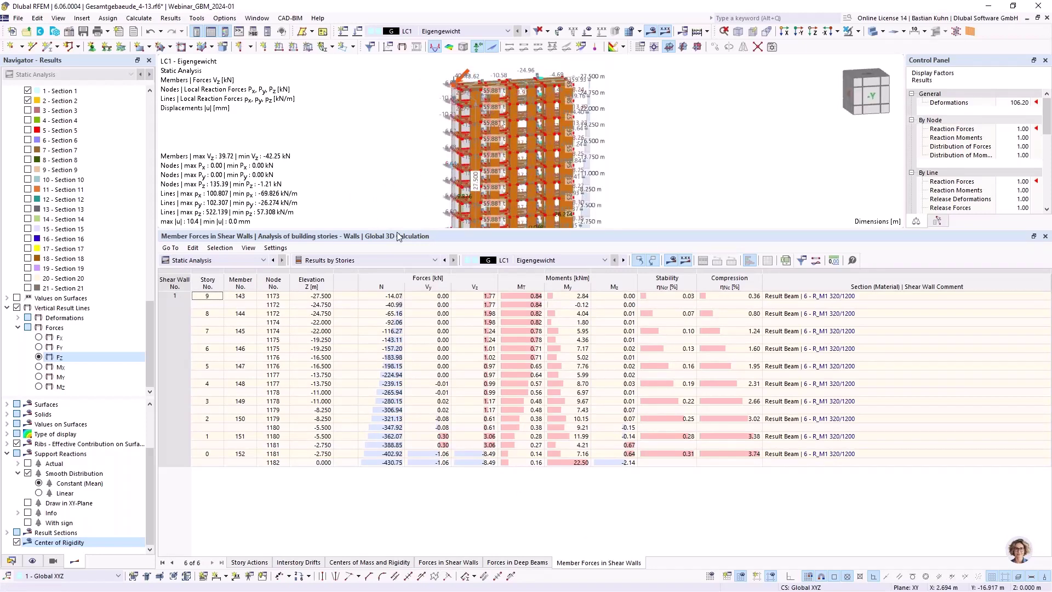
{"action": "scroll", "coordinate": [398, 234], "scroll_direction": "up", "scroll_amount": 1}
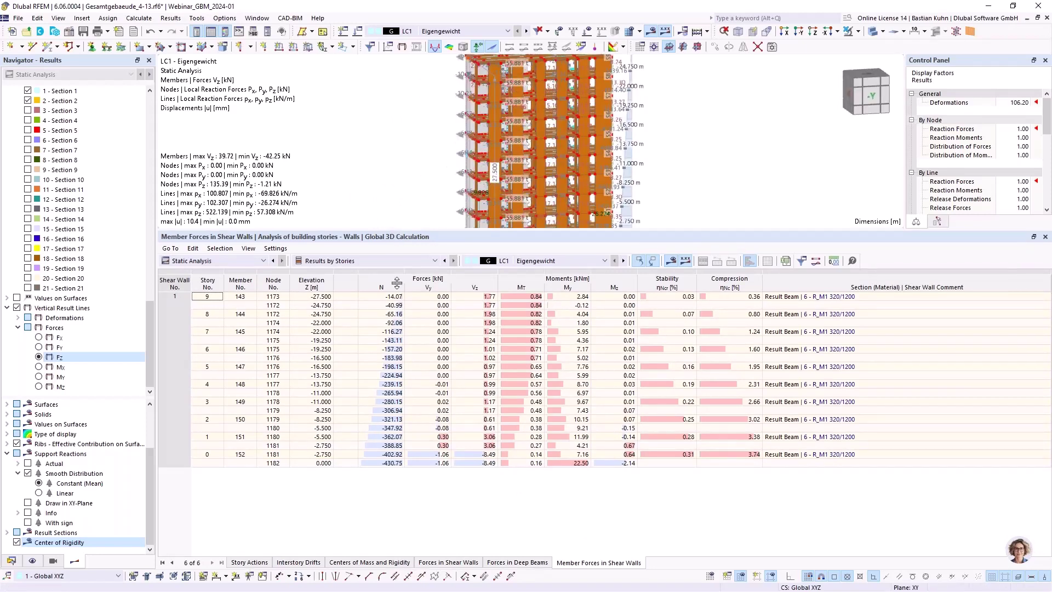
Shrink the results table to enlarge the model view and switch the displayed results to load case LC2 Wind
{"action": "left_click_drag", "start_coordinate": [398, 234], "coordinate": [398, 427]}
{"action": "middle_click_drag", "start_coordinate": [450, 299], "coordinate": [369, 250]}
{"action": "scroll", "coordinate": [370, 253], "scroll_direction": "up", "scroll_amount": 2}
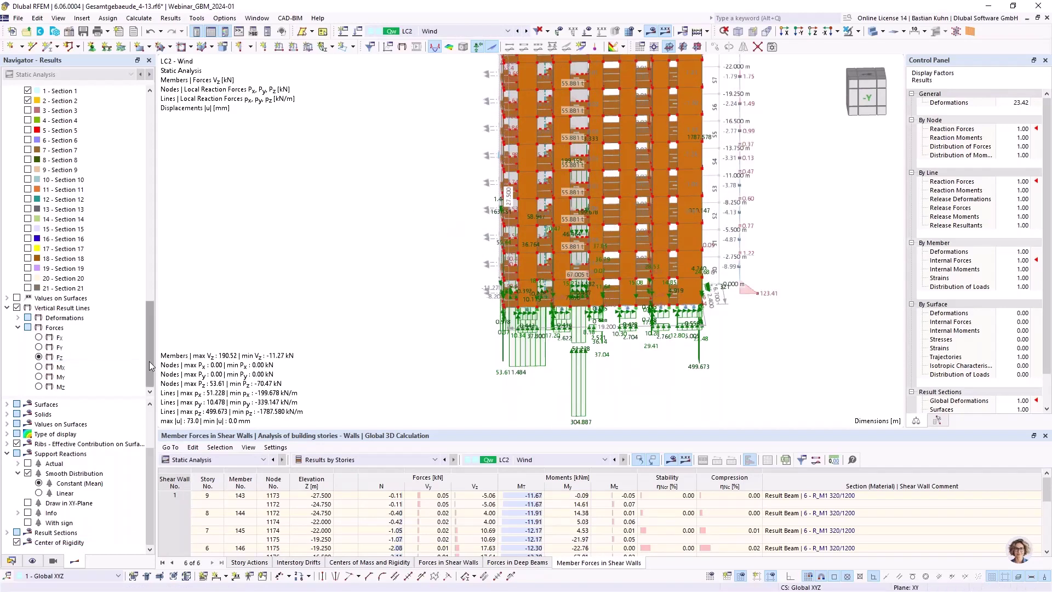
Turn on the surface results and display the basic internal force nxy on the walls
{"action": "left_click_drag", "start_coordinate": [149, 360], "coordinate": [146, 149]}
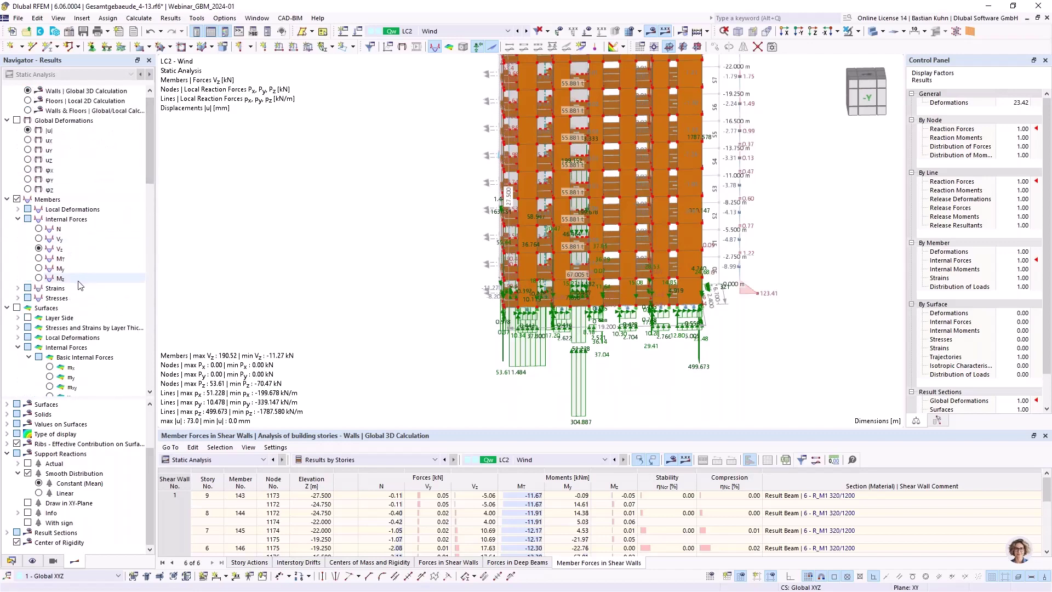
{"action": "scroll", "coordinate": [49, 337], "scroll_direction": "down", "scroll_amount": 3}
{"action": "left_click", "coordinate": [16, 208]}
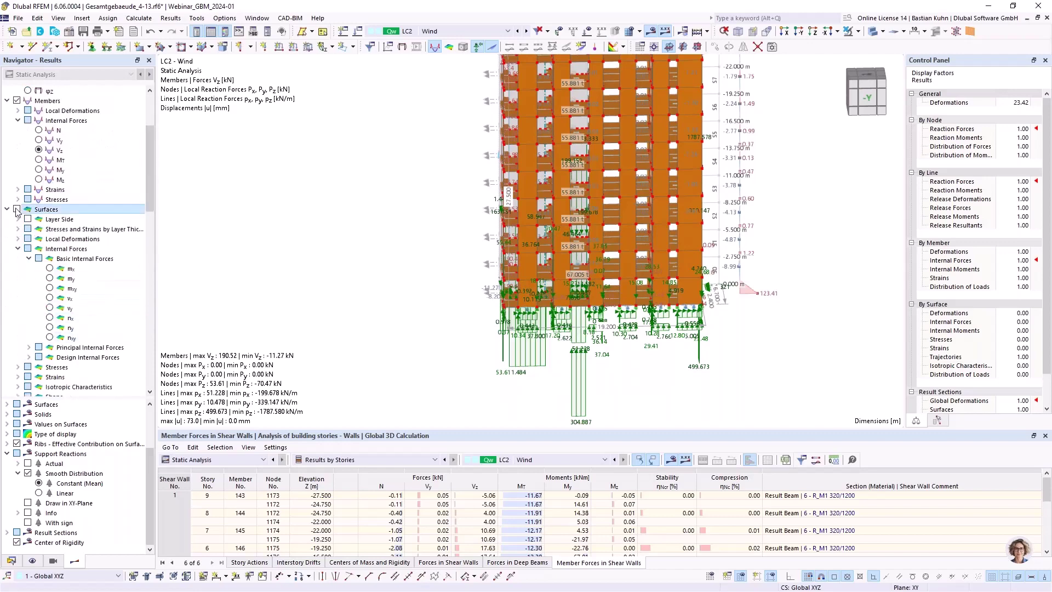
{"action": "left_click", "coordinate": [46, 338]}
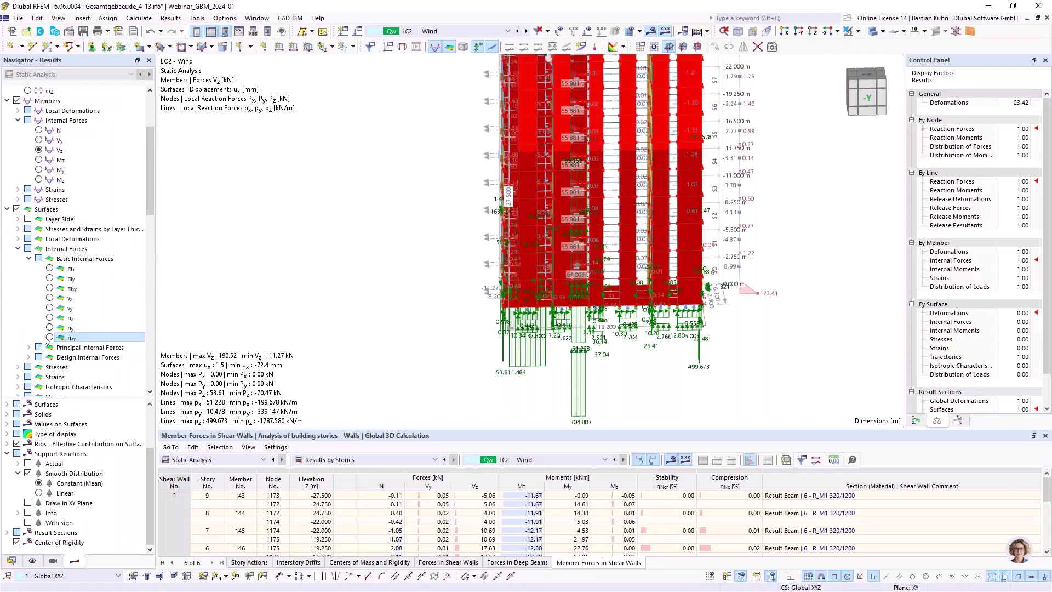
{"action": "left_click", "coordinate": [49, 337]}
{"action": "scroll", "coordinate": [44, 241], "scroll_direction": "up", "scroll_amount": 4}
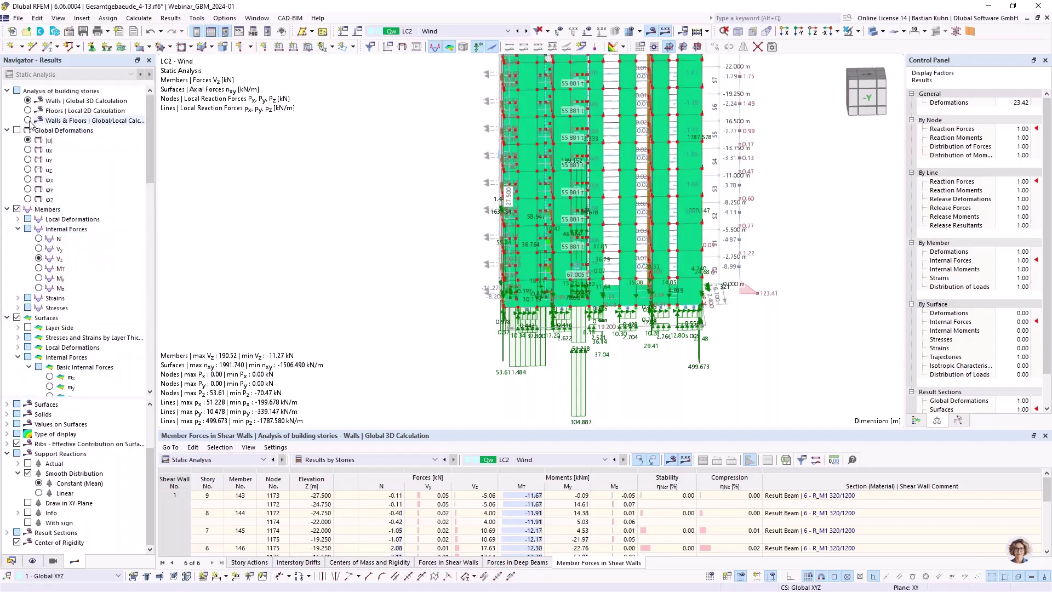
Examine the end wall at the building's lower corner and isolate its surfaces over the lowest three stories
{"action": "middle_click_drag", "start_coordinate": [440, 207], "coordinate": [450, 250]}
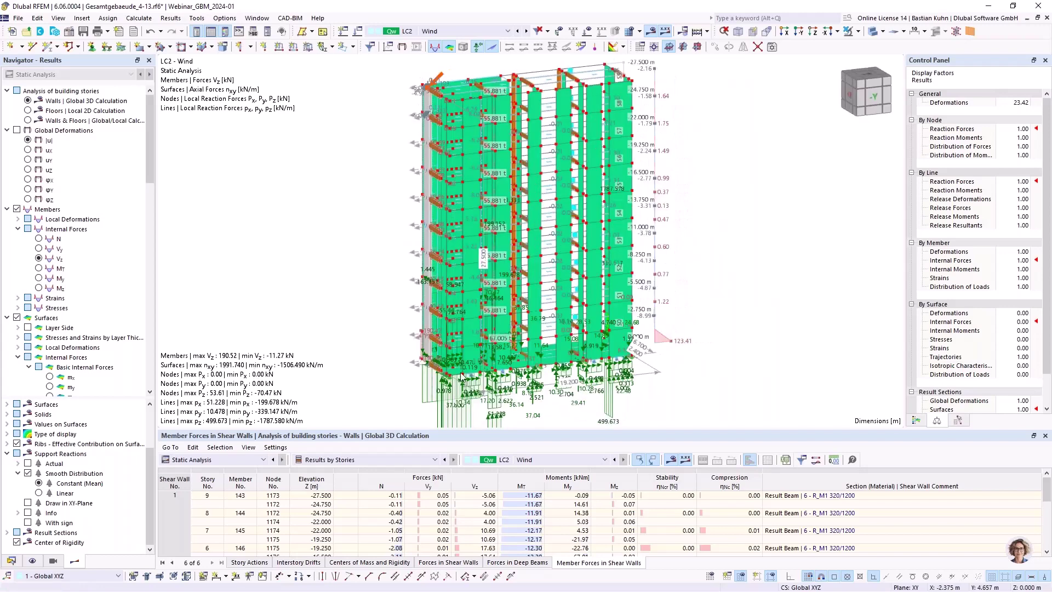
{"action": "scroll", "coordinate": [605, 332], "scroll_direction": "up", "scroll_amount": 5}
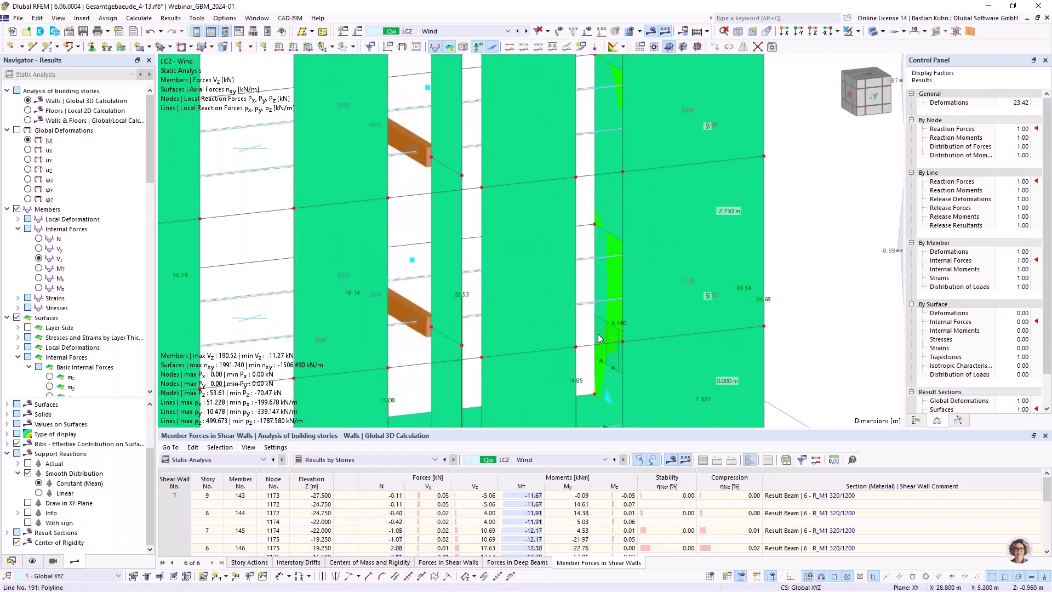
{"action": "scroll", "coordinate": [603, 341], "scroll_direction": "down", "scroll_amount": 1}
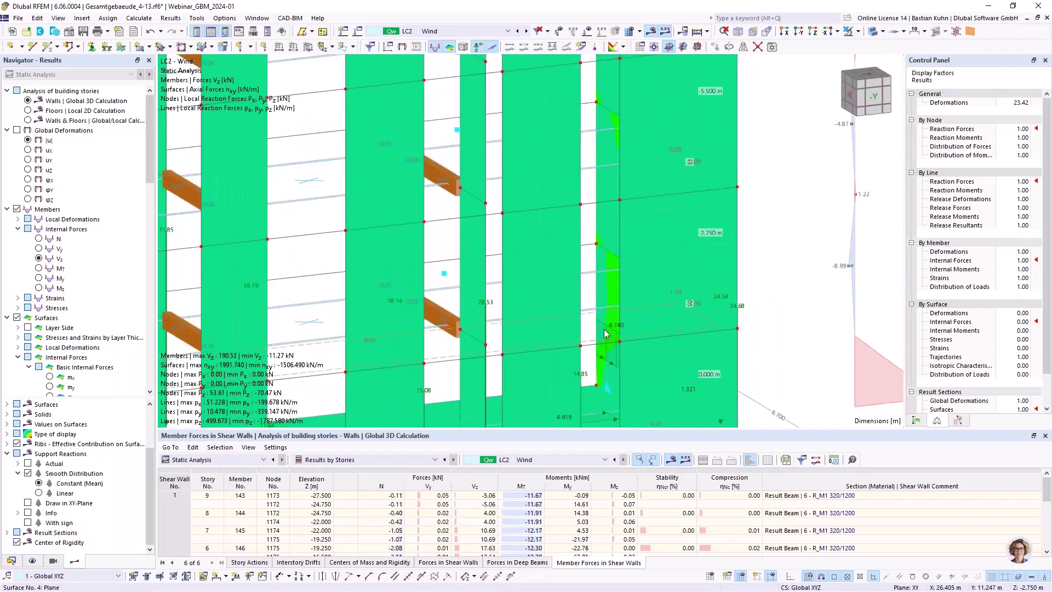
{"action": "middle_click_drag", "start_coordinate": [604, 290], "coordinate": [442, 218]}
{"action": "scroll", "coordinate": [697, 283], "scroll_direction": "up", "scroll_amount": 1}
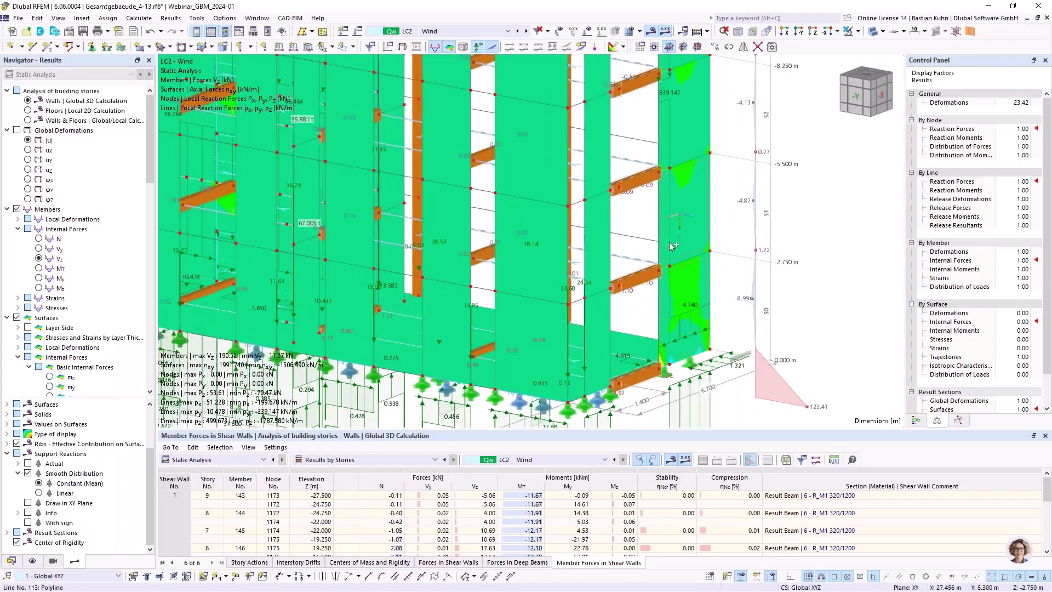
{"action": "scroll", "coordinate": [673, 243], "scroll_direction": "down", "scroll_amount": 1}
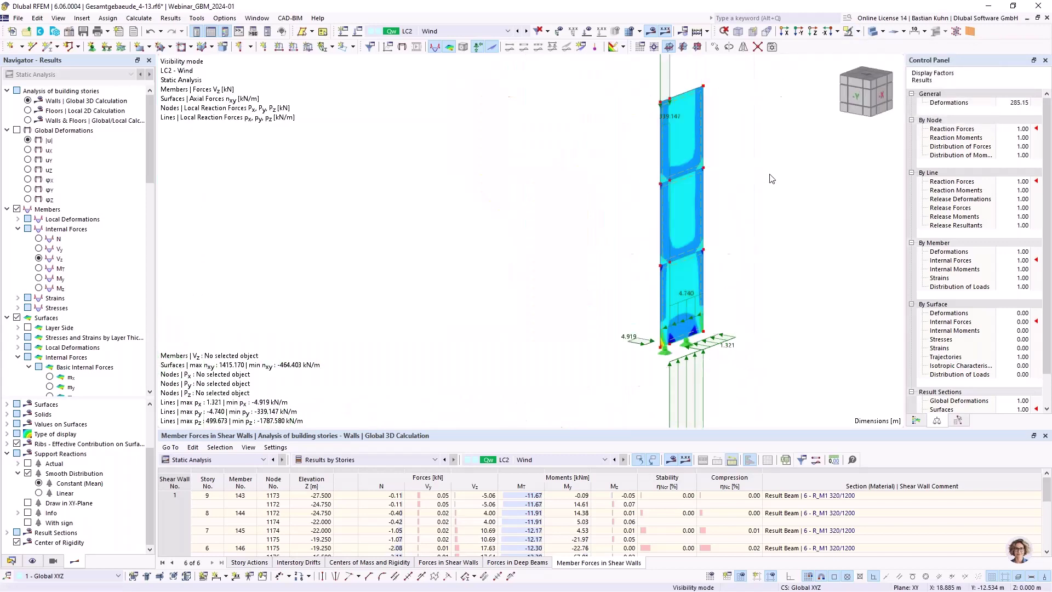
Review the properties of the isolated wall's surface No. 16 and close them without changes
{"action": "scroll", "coordinate": [708, 289], "scroll_direction": "up", "scroll_amount": 3}
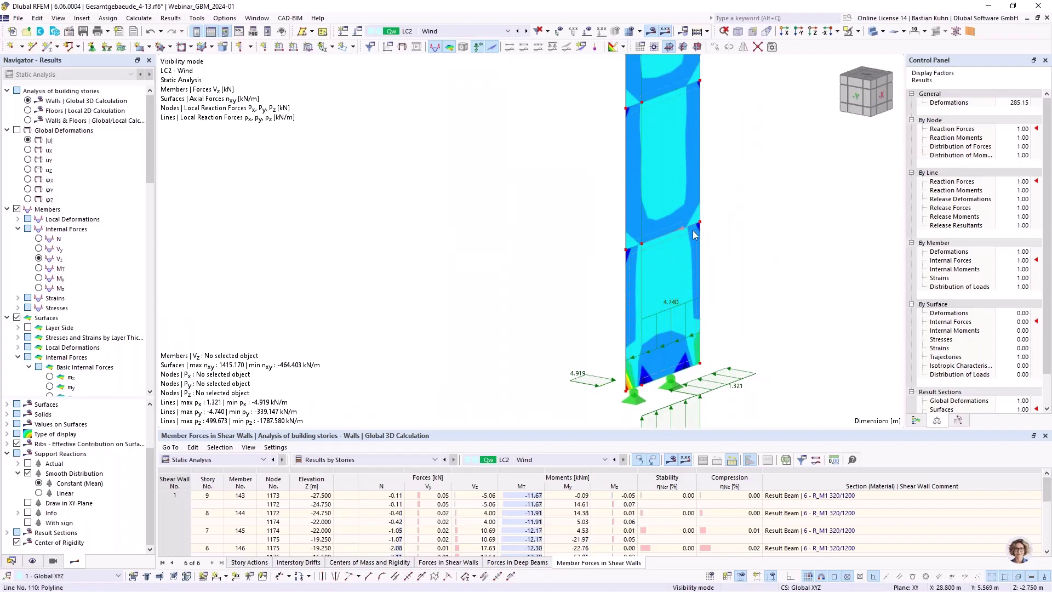
{"action": "mouse_move", "coordinate": [675, 243]}
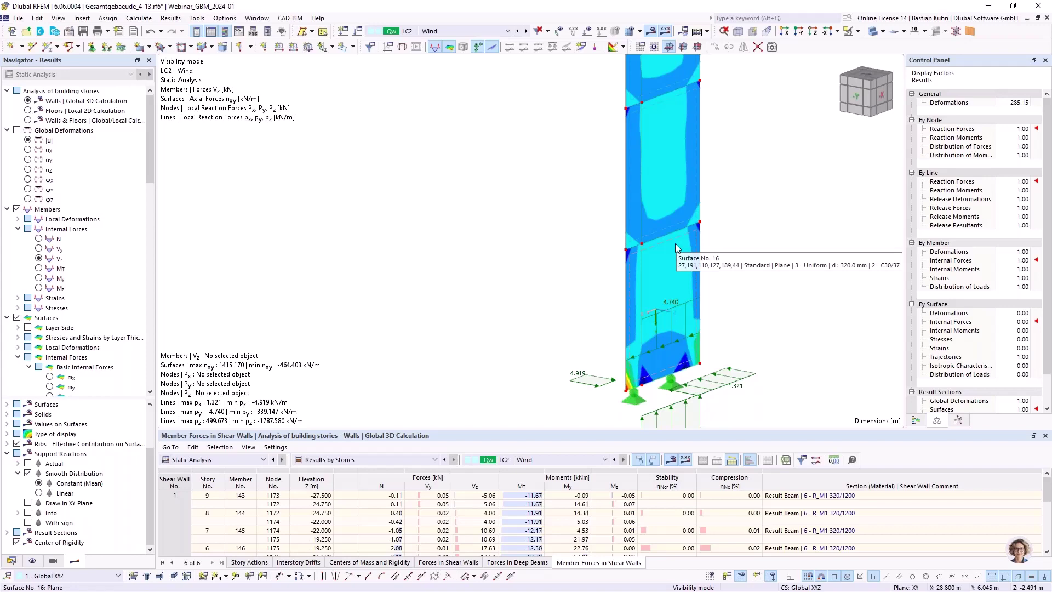
{"action": "double_click", "coordinate": [675, 244]}
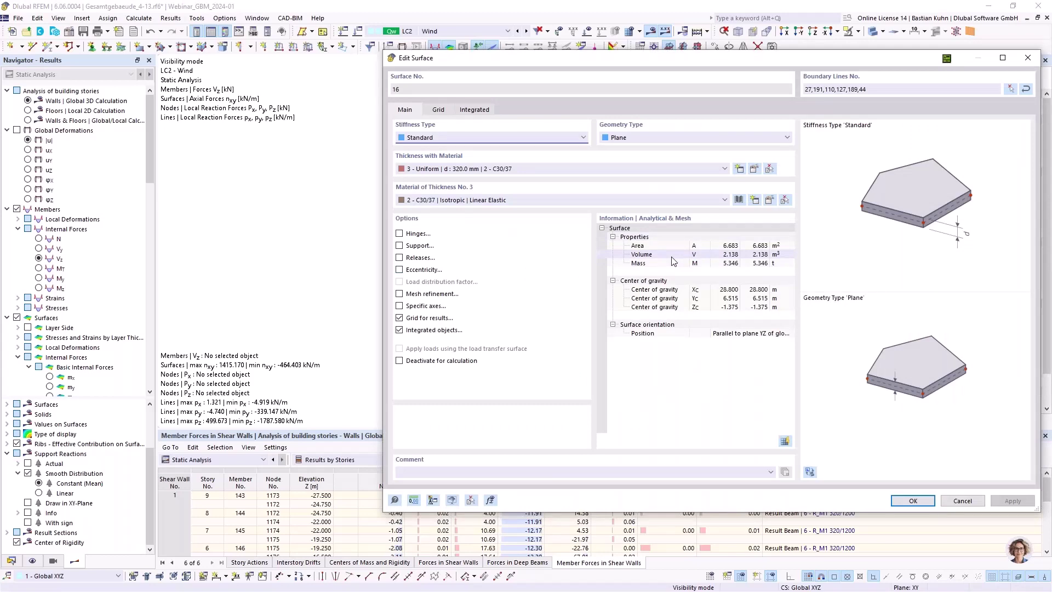
{"action": "left_click", "coordinate": [1029, 58]}
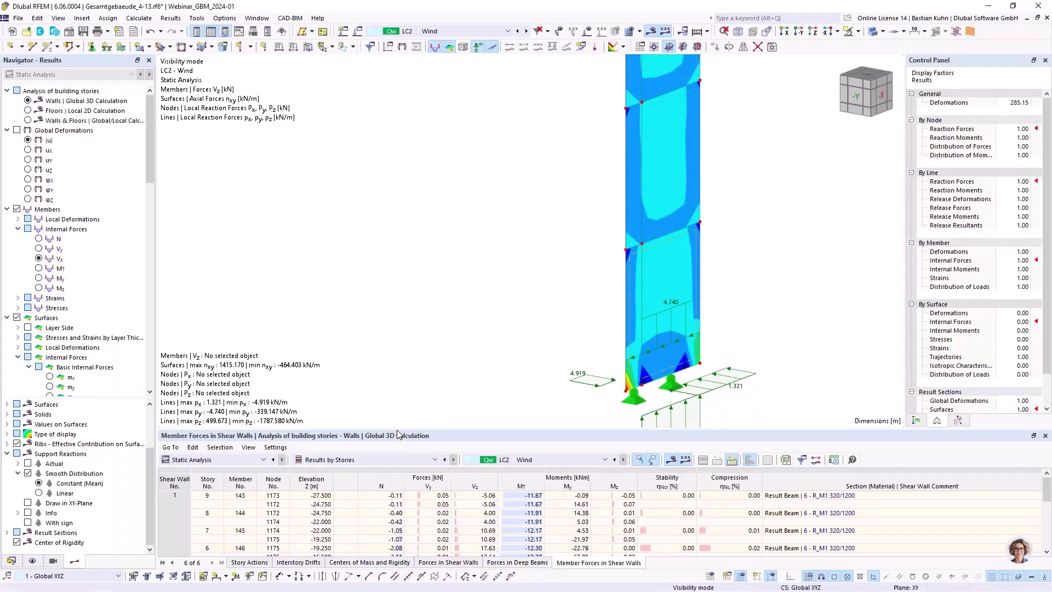
Review the shear force Vz by story in the Member Forces in Shear Walls table and compare it with the isolated wall
{"action": "left_click_drag", "start_coordinate": [399, 430], "coordinate": [397, 237]}
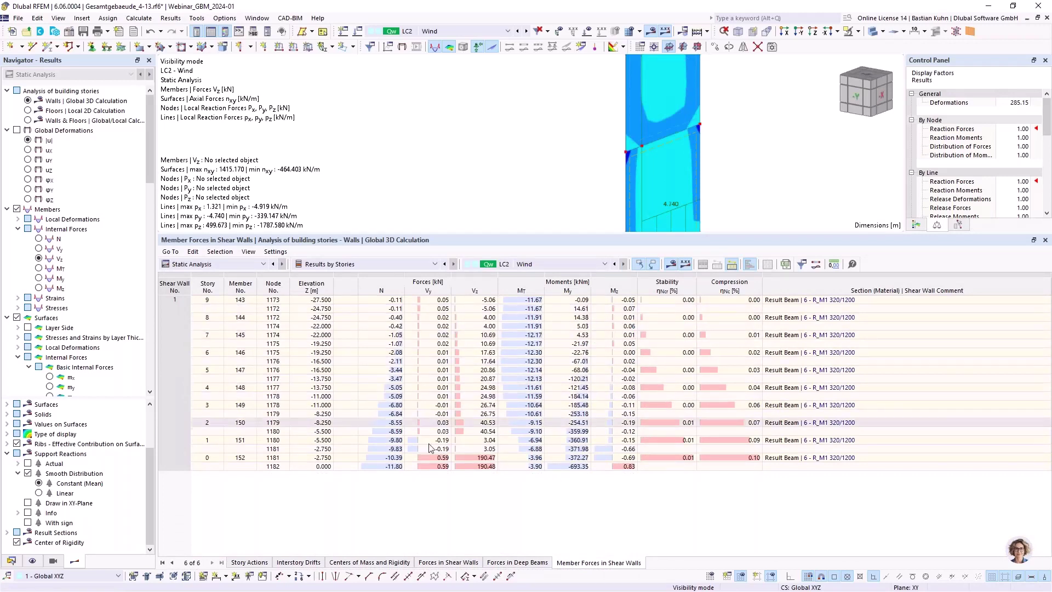
{"action": "left_click", "coordinate": [474, 413]}
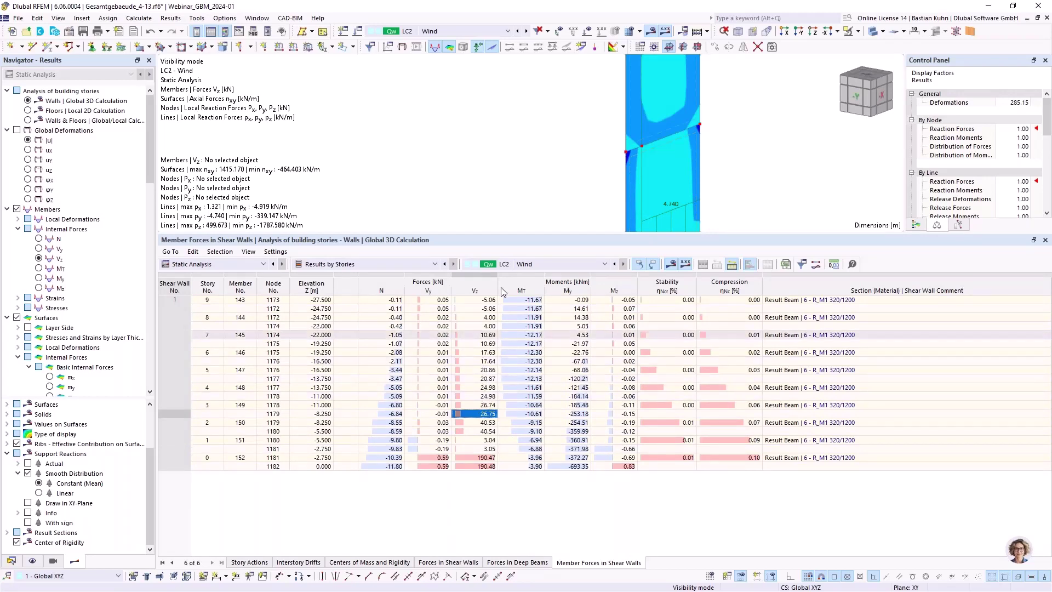
{"action": "scroll", "coordinate": [504, 223], "scroll_direction": "up", "scroll_amount": 1}
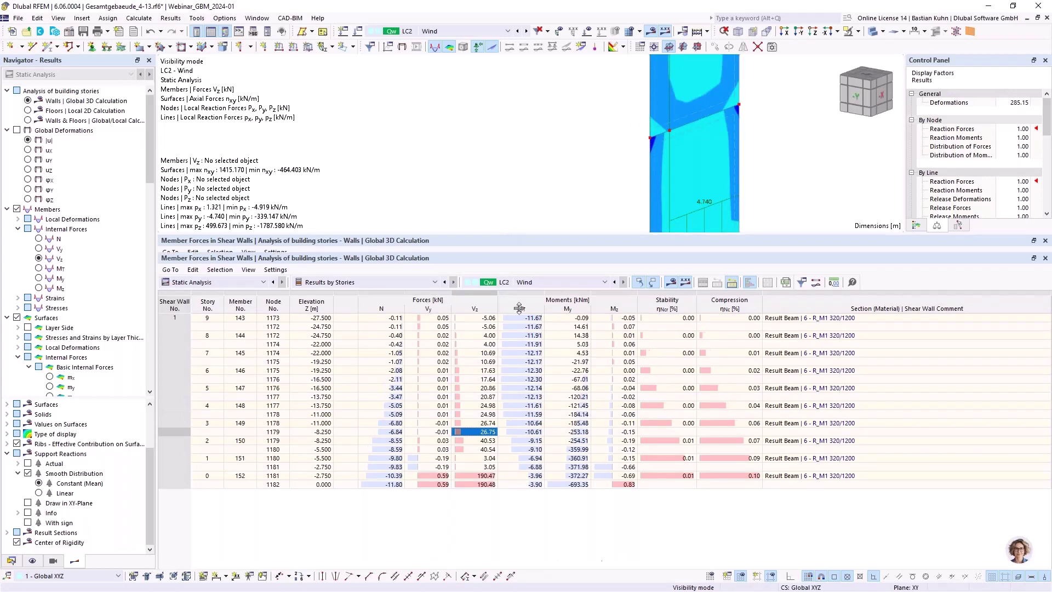
{"action": "left_click_drag", "start_coordinate": [511, 234], "coordinate": [511, 425]}
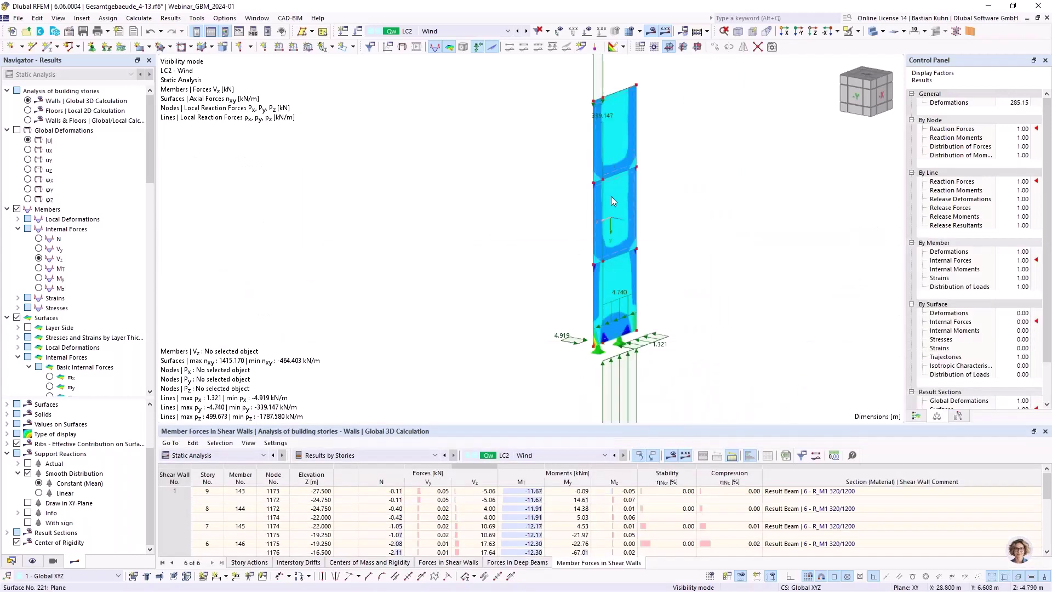
{"action": "mouse_move", "coordinate": [611, 200]}
{"action": "scroll", "coordinate": [480, 233], "scroll_direction": "down", "scroll_amount": 2}
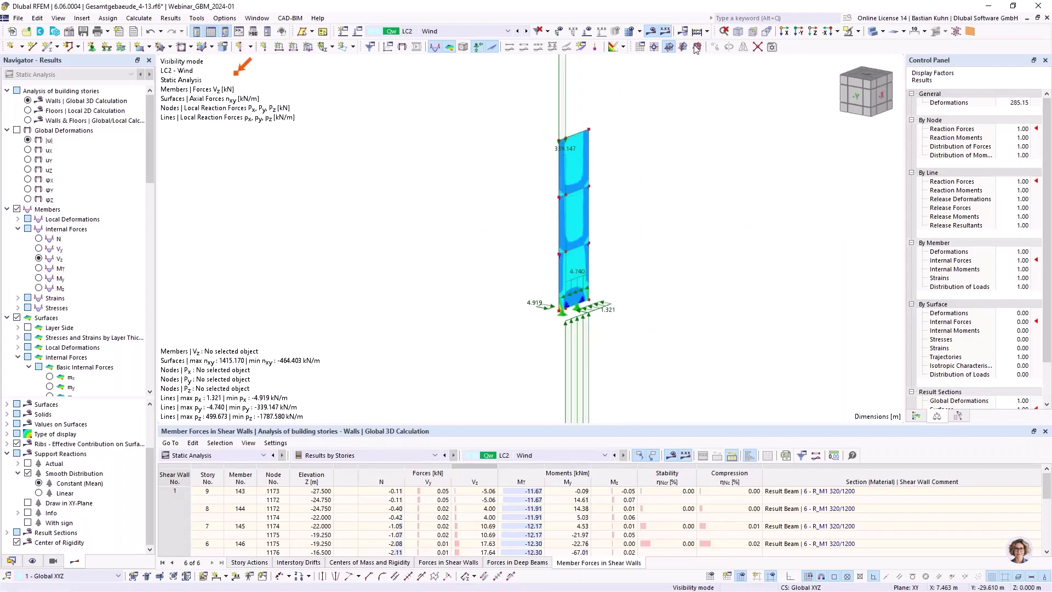
Cancel the visibility mode and examine the floor slabs in the Floors | Local 2D Calculation results
{"action": "left_click", "coordinate": [858, 31]}
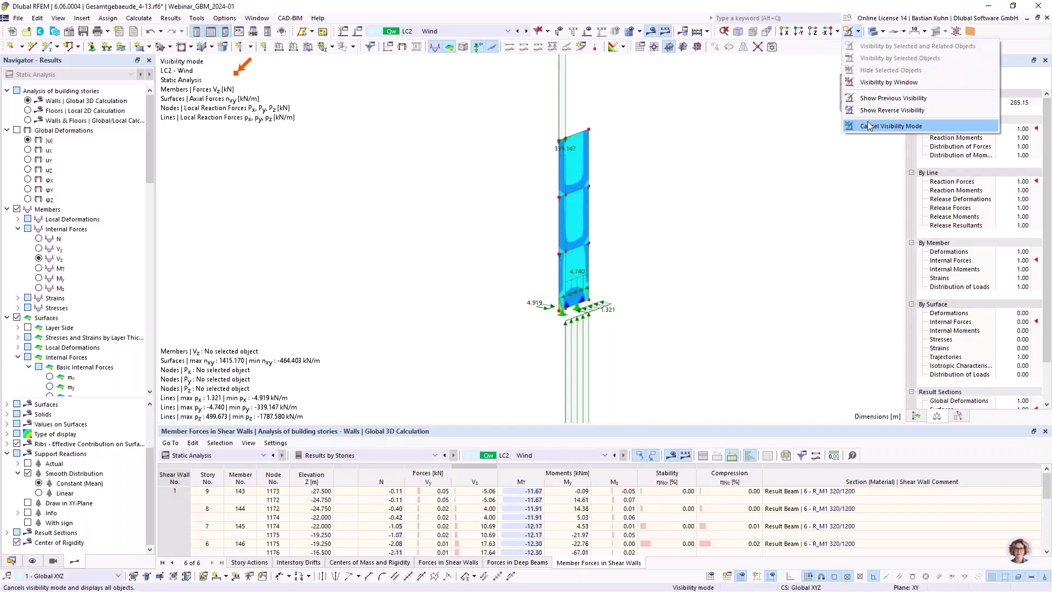
{"action": "left_click", "coordinate": [869, 126]}
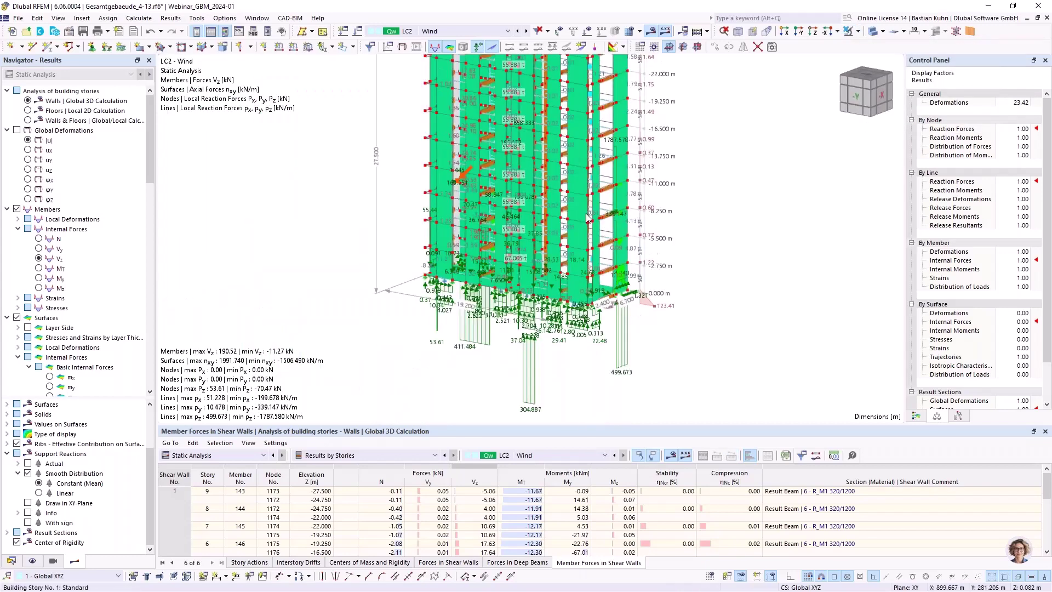
{"action": "left_click", "coordinate": [28, 111]}
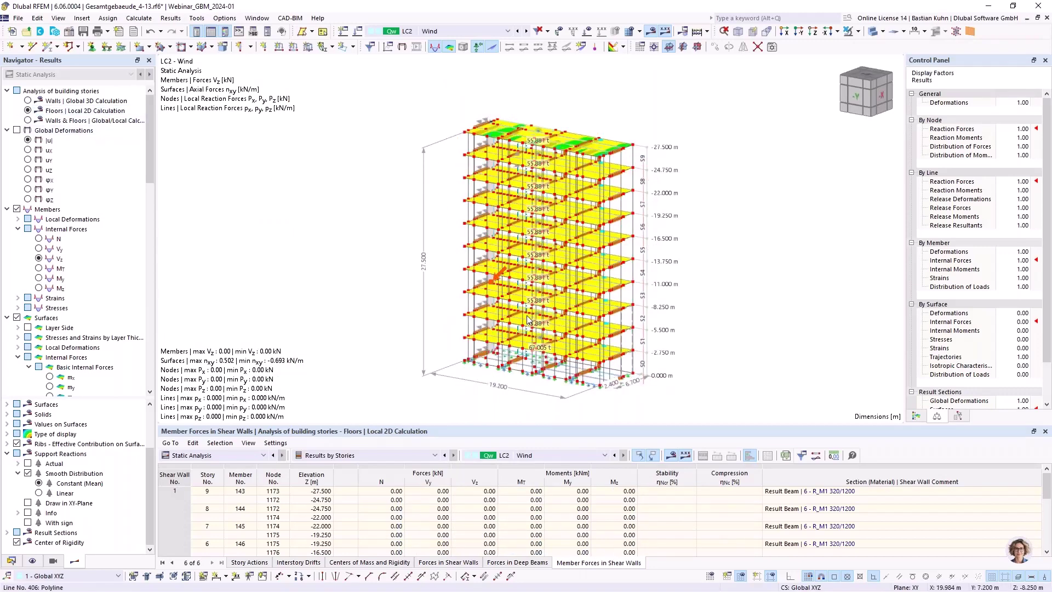
{"action": "scroll", "coordinate": [534, 174], "scroll_direction": "up", "scroll_amount": 2}
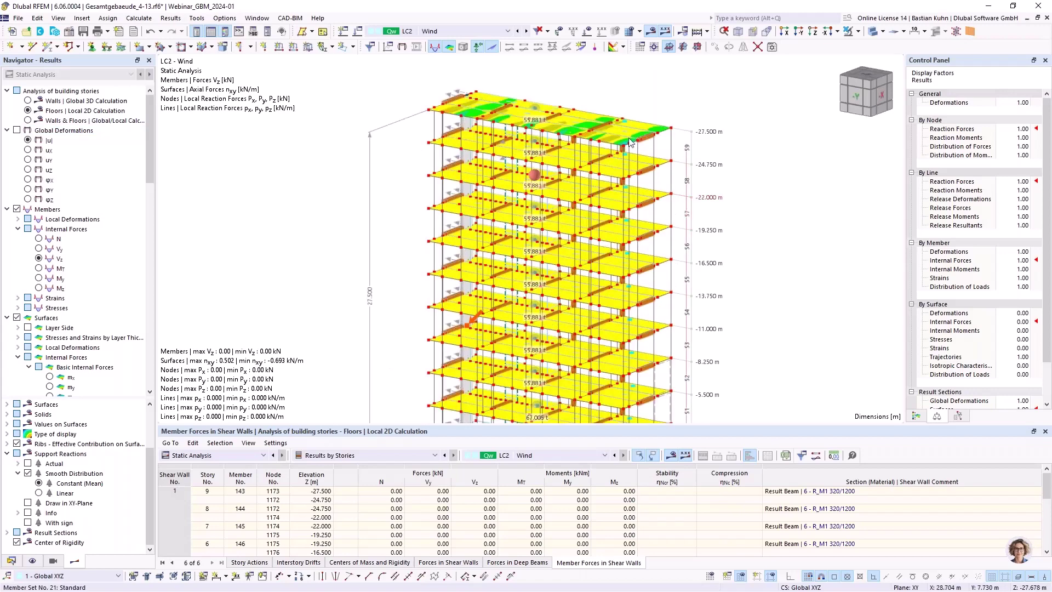
{"action": "scroll", "coordinate": [629, 142], "scroll_direction": "up", "scroll_amount": 2}
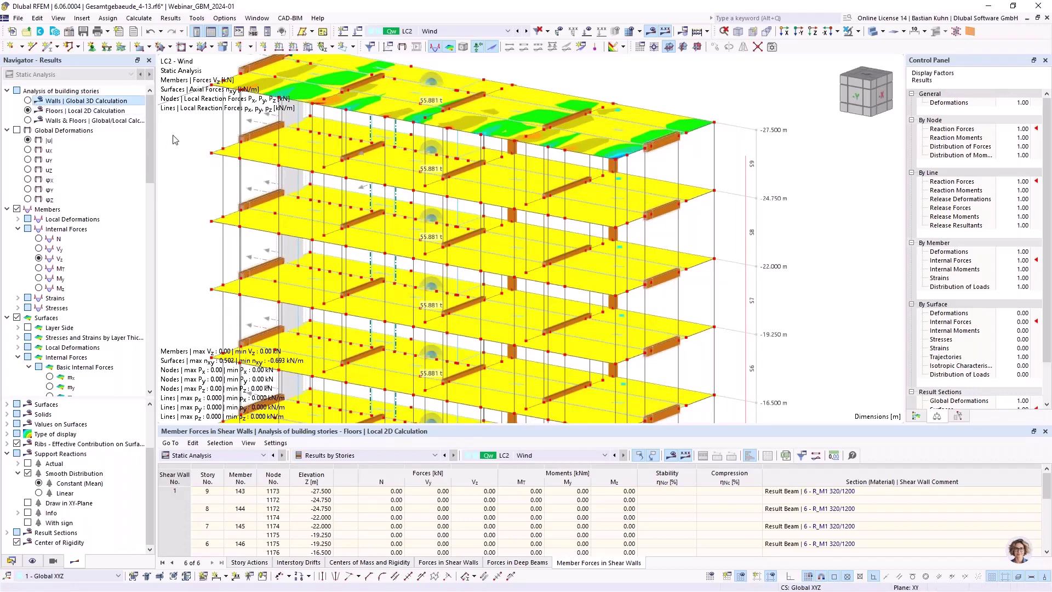
Display the combined Walls & Floors | Global/Local Calculation results on the whole building and hide the support reactions
{"action": "left_click", "coordinate": [27, 100]}
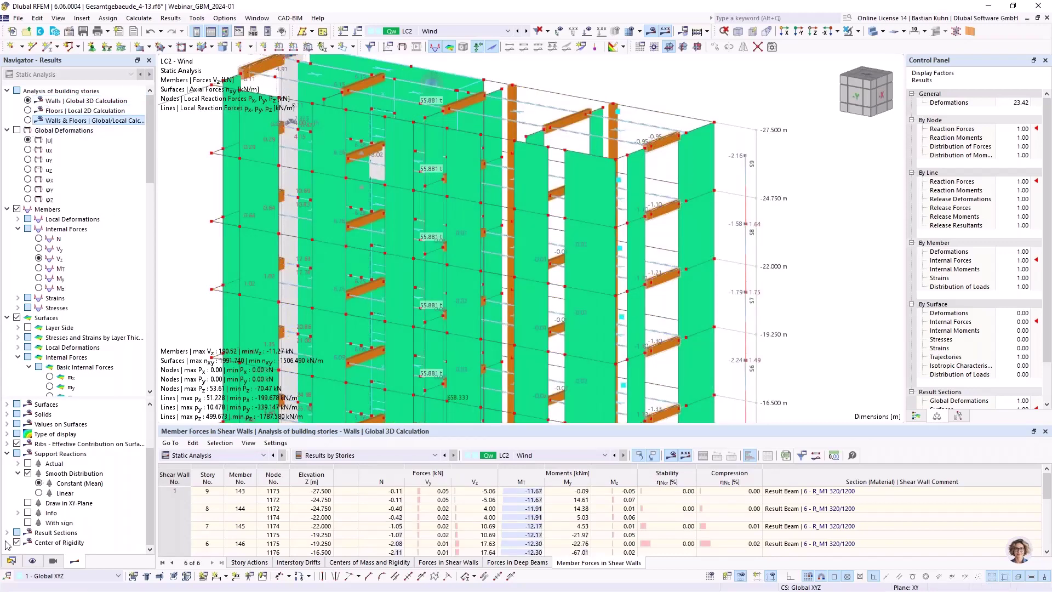
{"action": "left_click", "coordinate": [55, 563]}
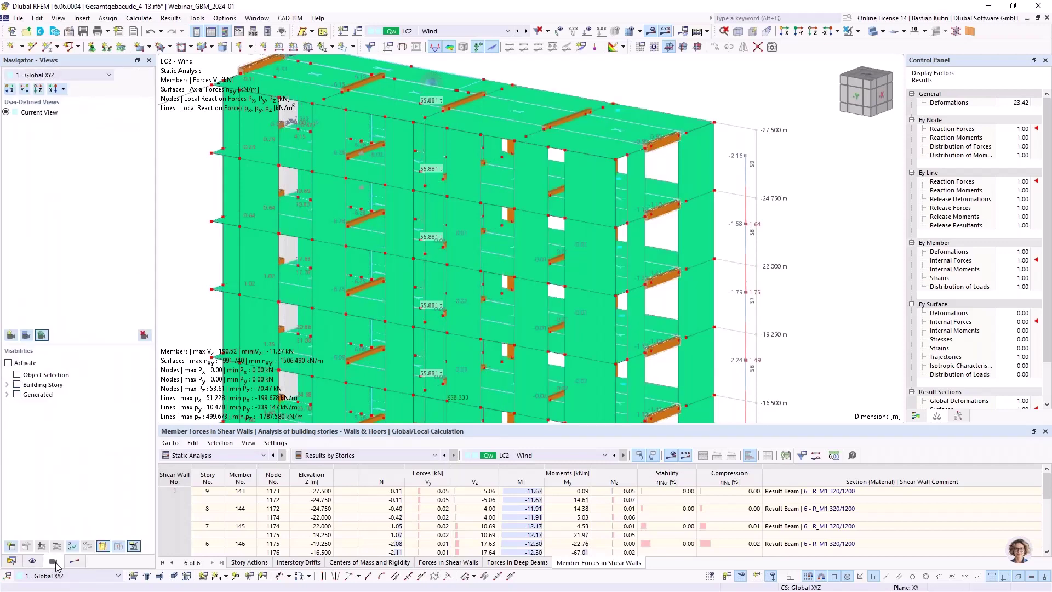
{"action": "scroll", "coordinate": [433, 233], "scroll_direction": "down", "scroll_amount": 3}
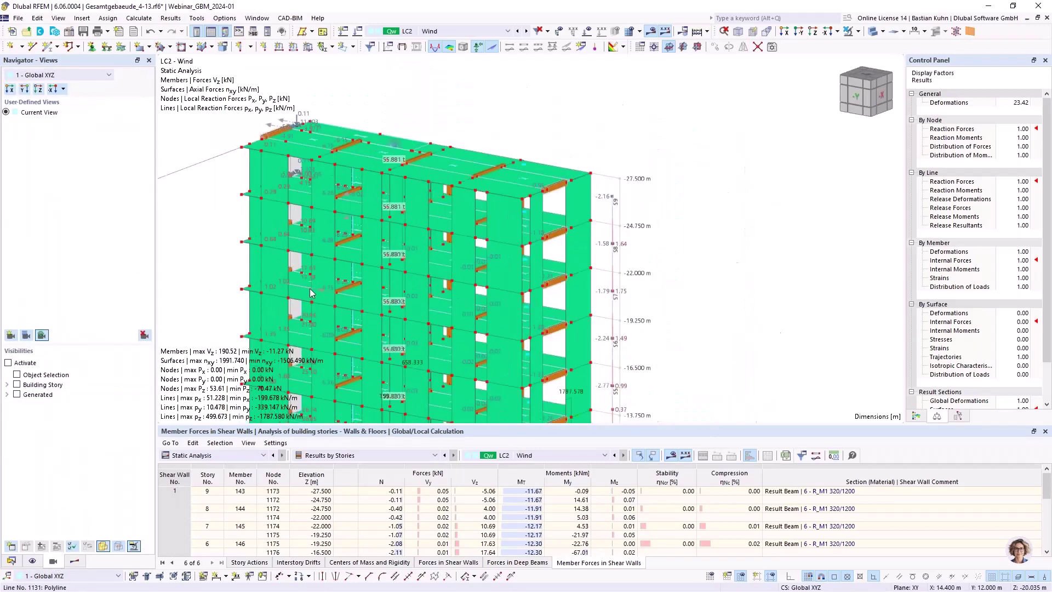
{"action": "scroll", "coordinate": [485, 268], "scroll_direction": "down", "scroll_amount": 3}
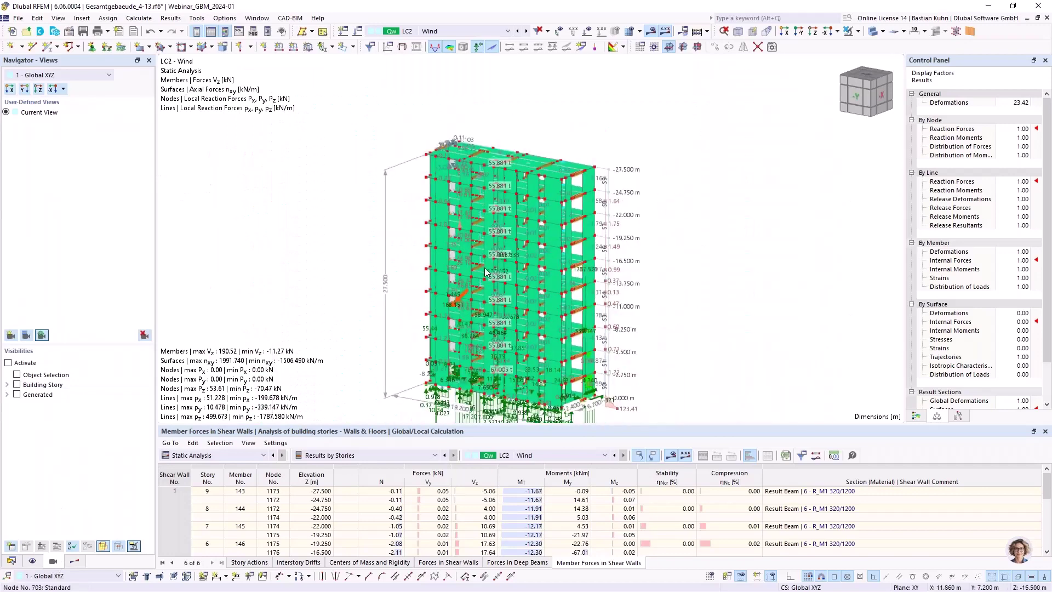
{"action": "scroll", "coordinate": [485, 244], "scroll_direction": "up", "scroll_amount": 5}
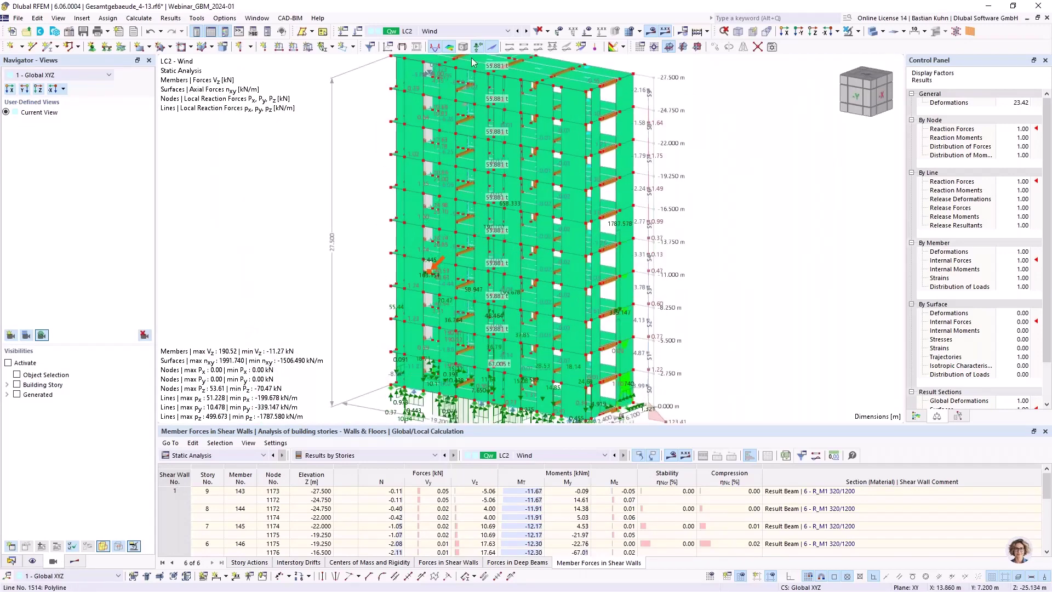
{"action": "left_click", "coordinate": [477, 47]}
{"action": "scroll", "coordinate": [504, 235], "scroll_direction": "down", "scroll_amount": 1}
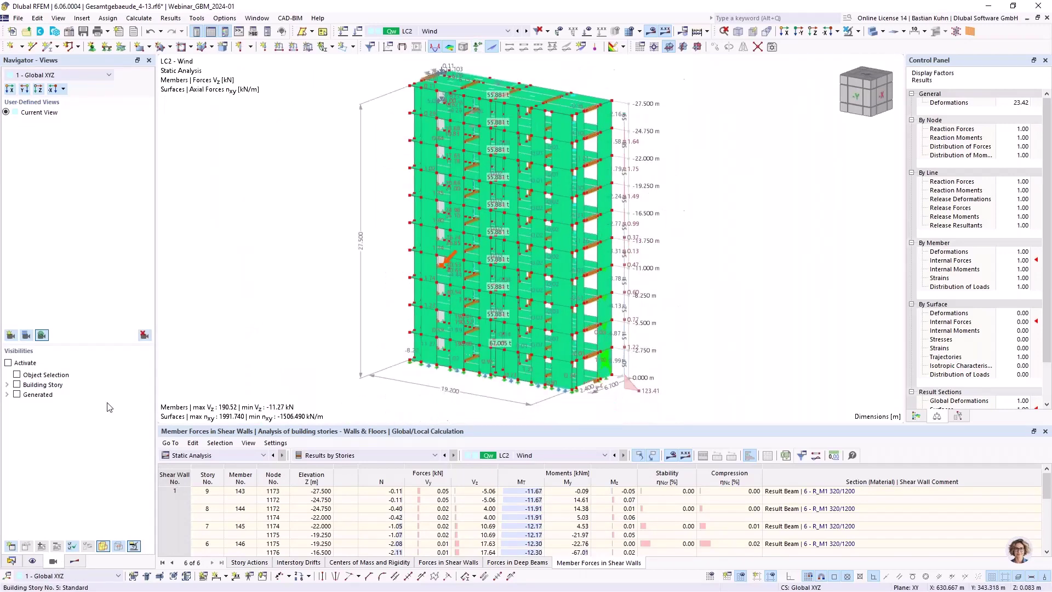
Limit the visible model to building stories 9 and 1 and examine their nxy results from the opposite side
{"action": "left_click", "coordinate": [7, 385]}
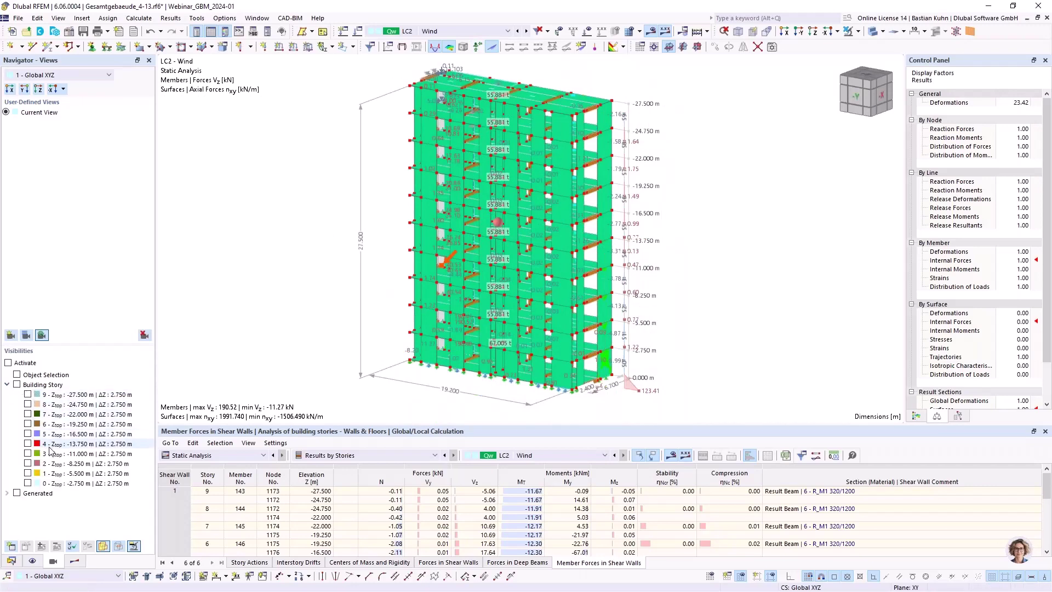
{"action": "left_click", "coordinate": [28, 395]}
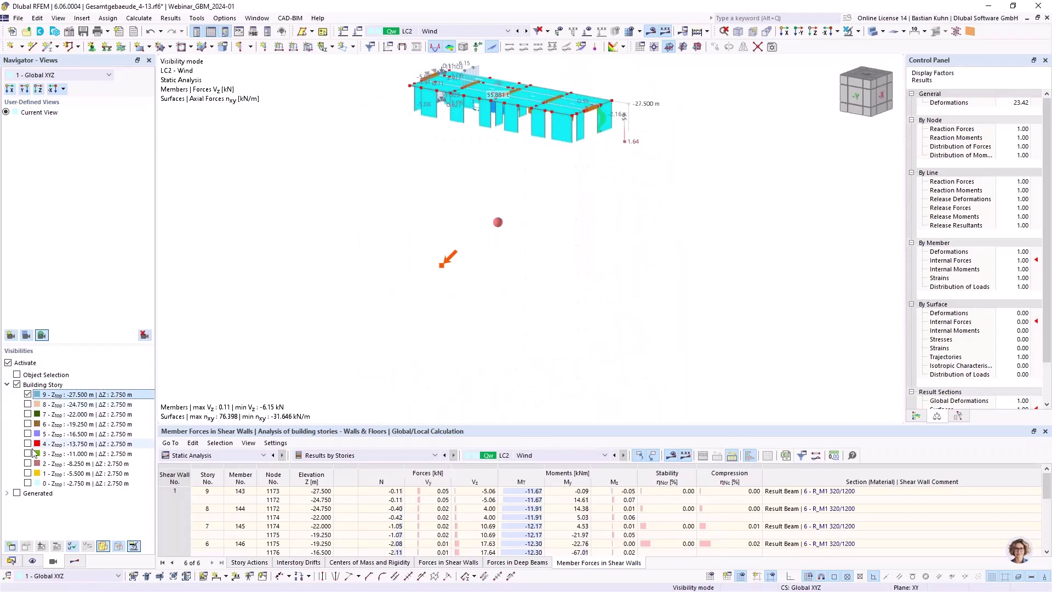
{"action": "left_click", "coordinate": [27, 474]}
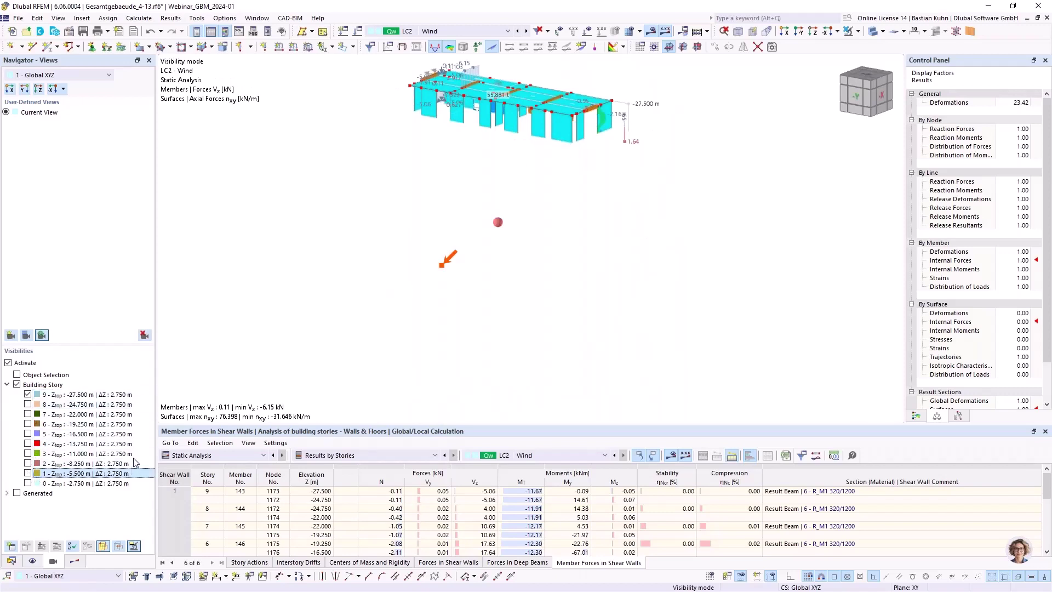
{"action": "key", "text": "space"}
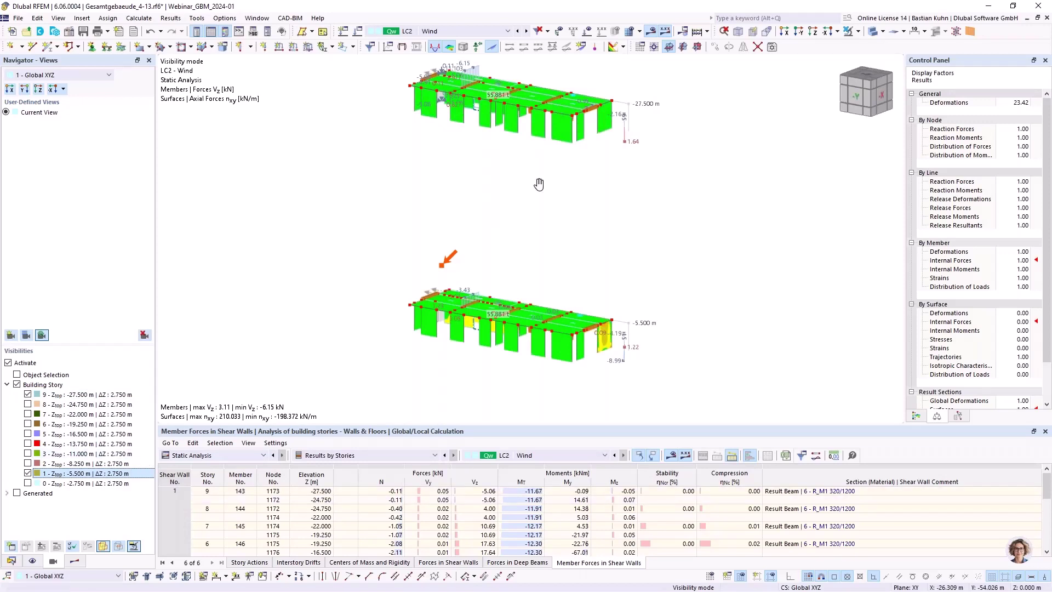
{"action": "middle_click_drag", "start_coordinate": [538, 180], "coordinate": [330, 179], "text": "ctrl"}
{"action": "scroll", "coordinate": [661, 61], "scroll_direction": "up", "scroll_amount": 1}
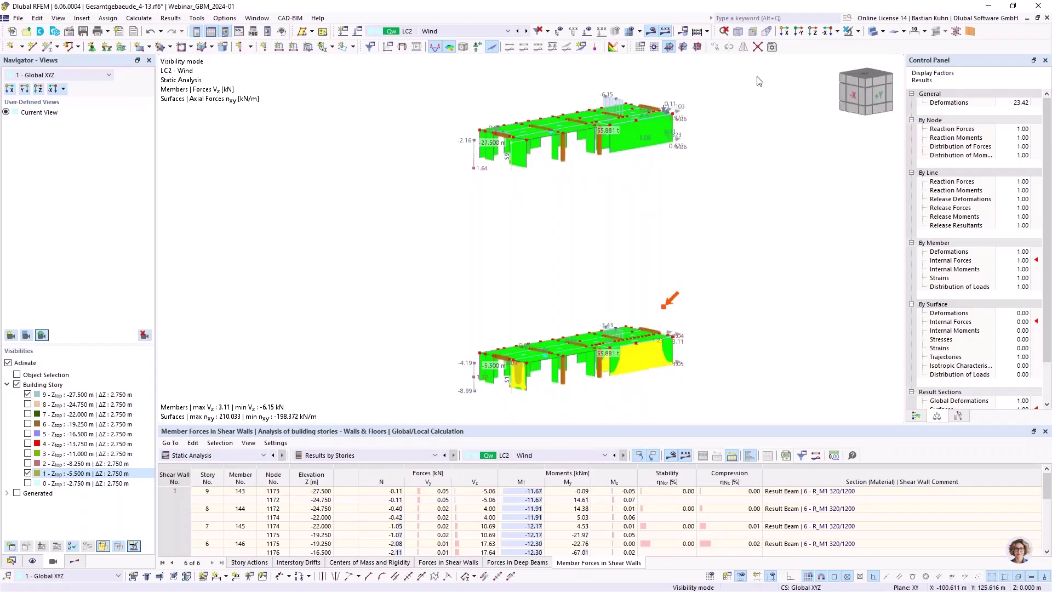
Cancel the visibility mode and view the whole building with its wind results from the opposite side
{"action": "left_click", "coordinate": [859, 31]}
{"action": "left_click", "coordinate": [876, 127]}
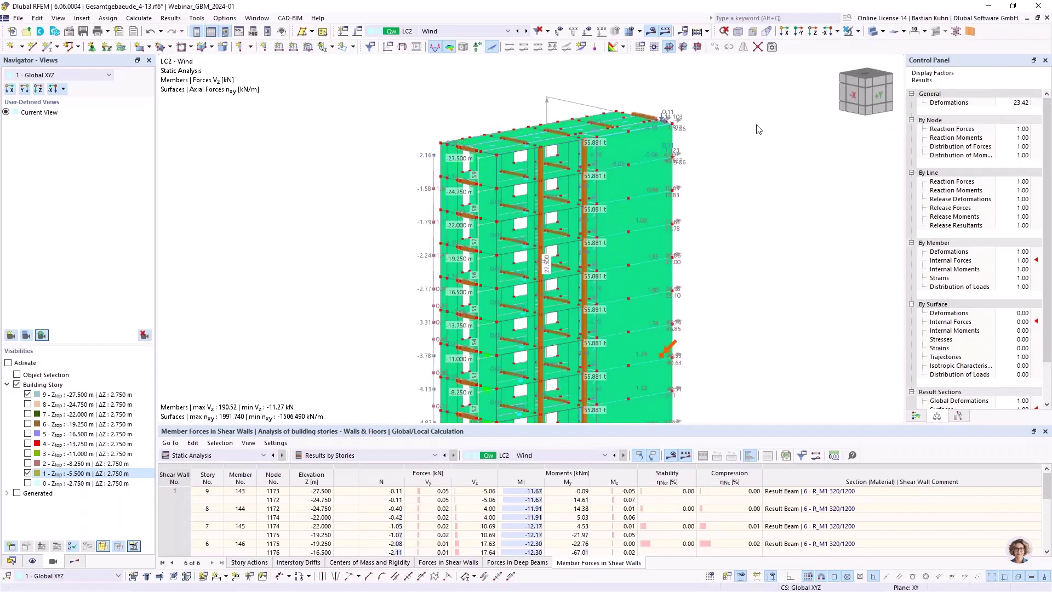
{"action": "scroll", "coordinate": [529, 263], "scroll_direction": "down", "scroll_amount": 3}
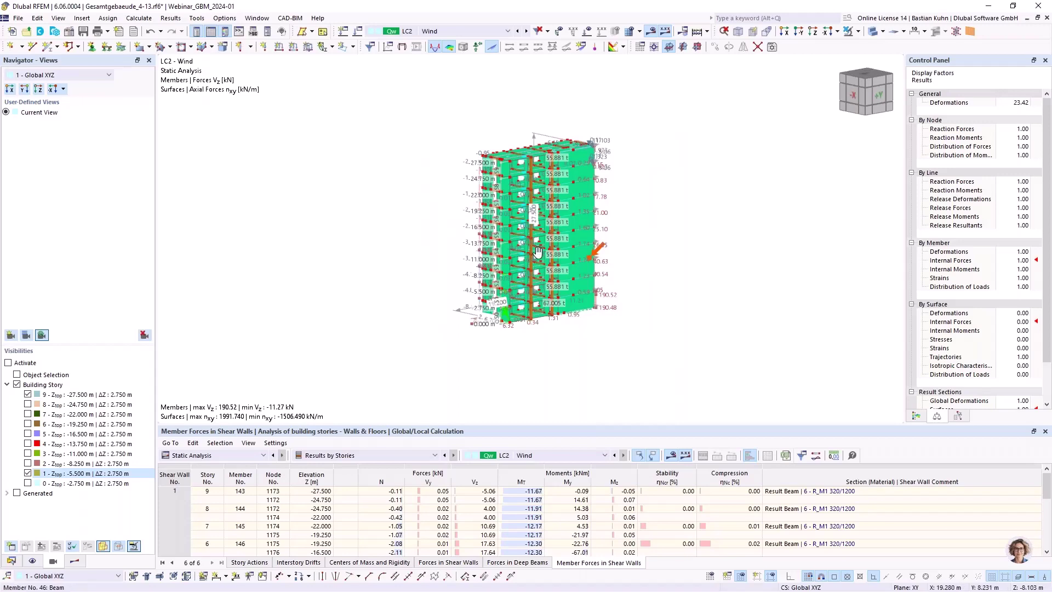
{"action": "middle_click_drag", "start_coordinate": [537, 252], "coordinate": [706, 230]}
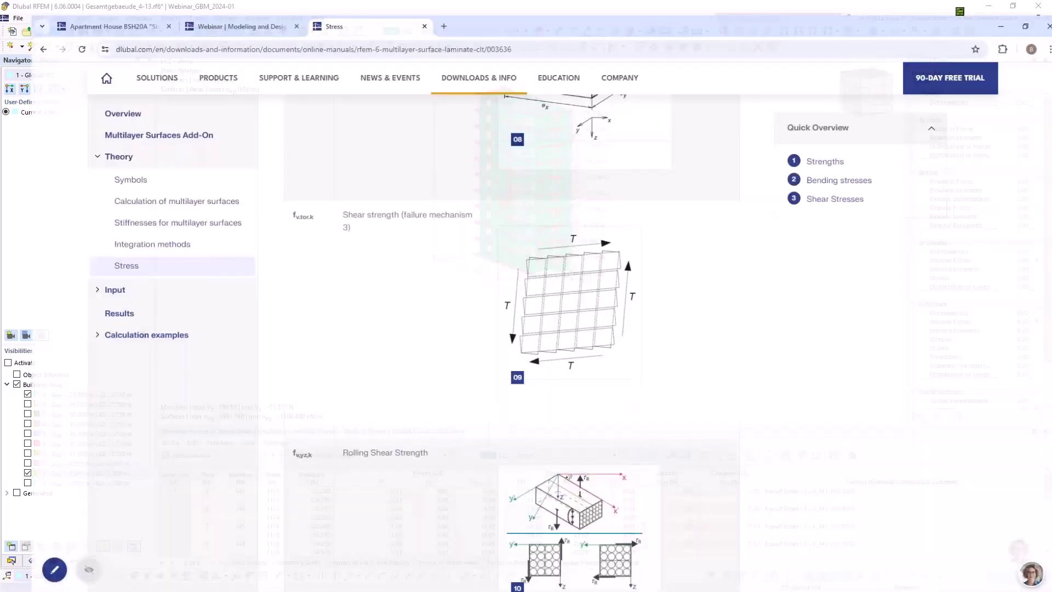
Switch to the browser, view the two exterior photos of Apartment House BSH20A, and return to RFEM
{"action": "left_click", "coordinate": [94, 13]}
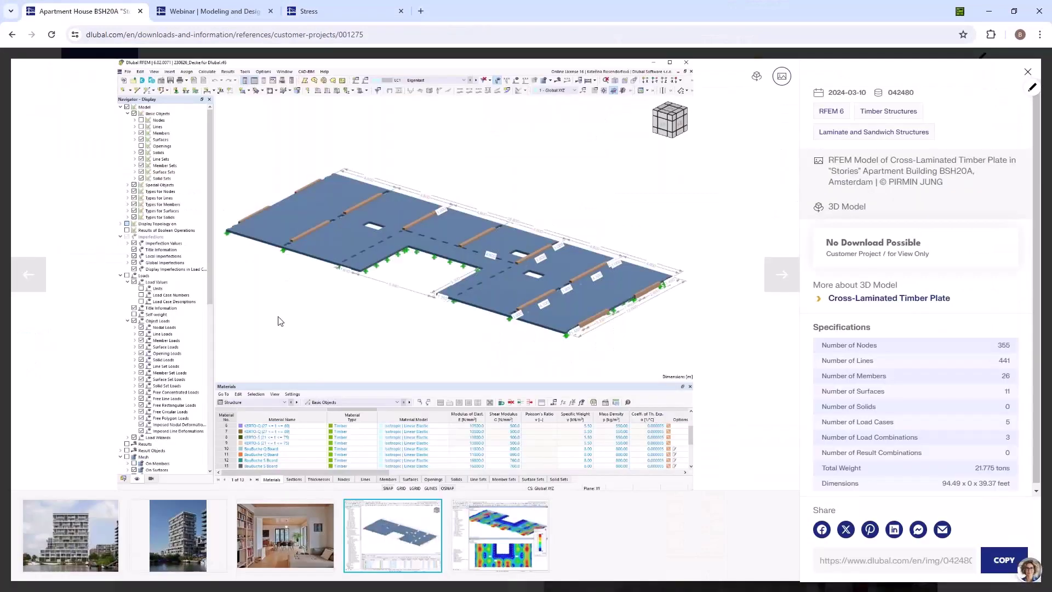
{"action": "left_click", "coordinate": [69, 537]}
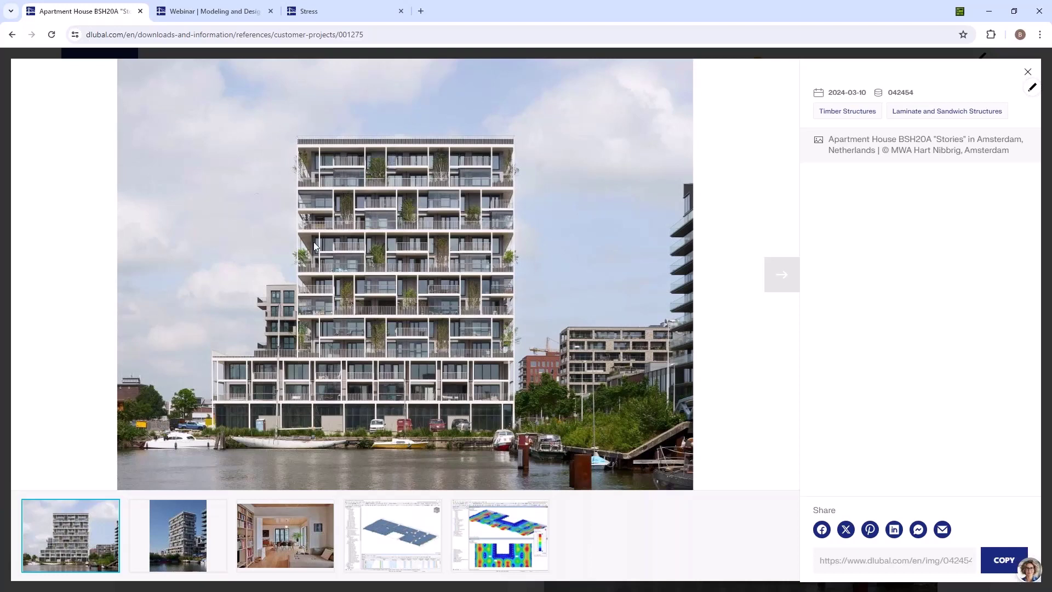
{"action": "left_click", "coordinate": [160, 540]}
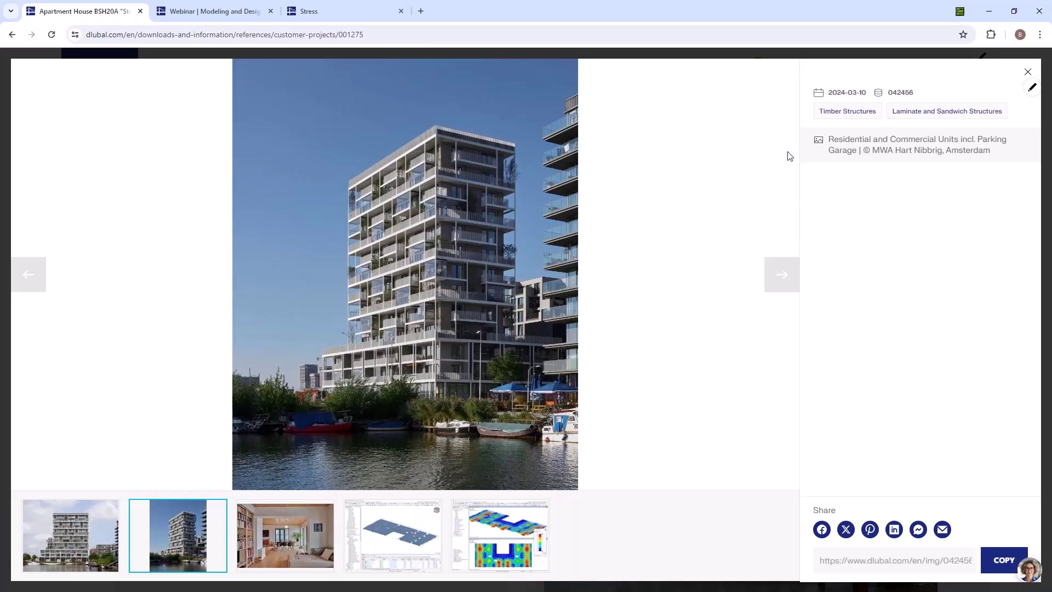
{"action": "left_click", "coordinate": [989, 11]}
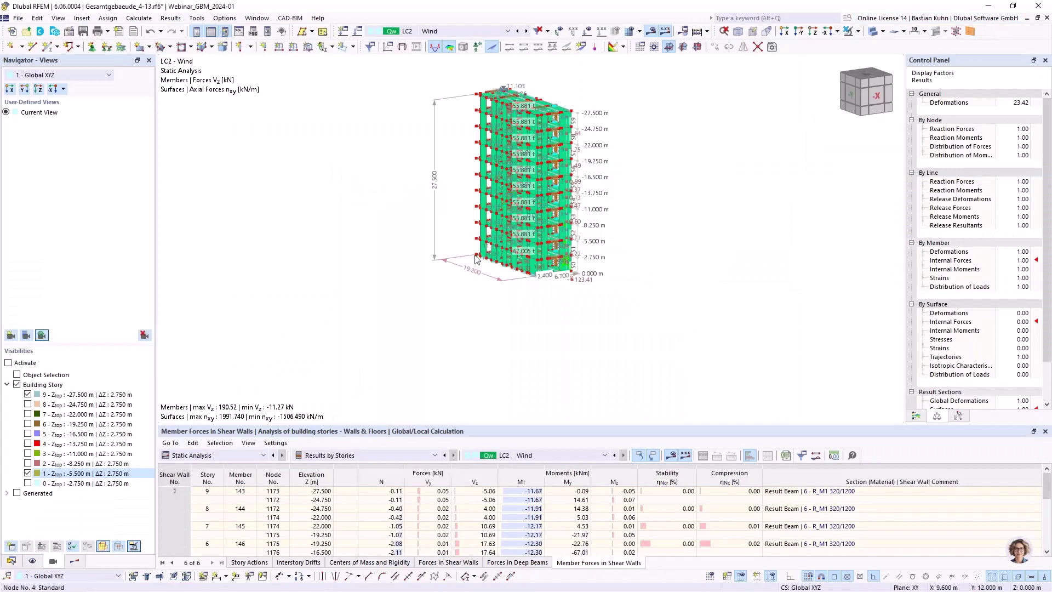
{"action": "scroll", "coordinate": [476, 259], "scroll_direction": "up", "scroll_amount": 3}
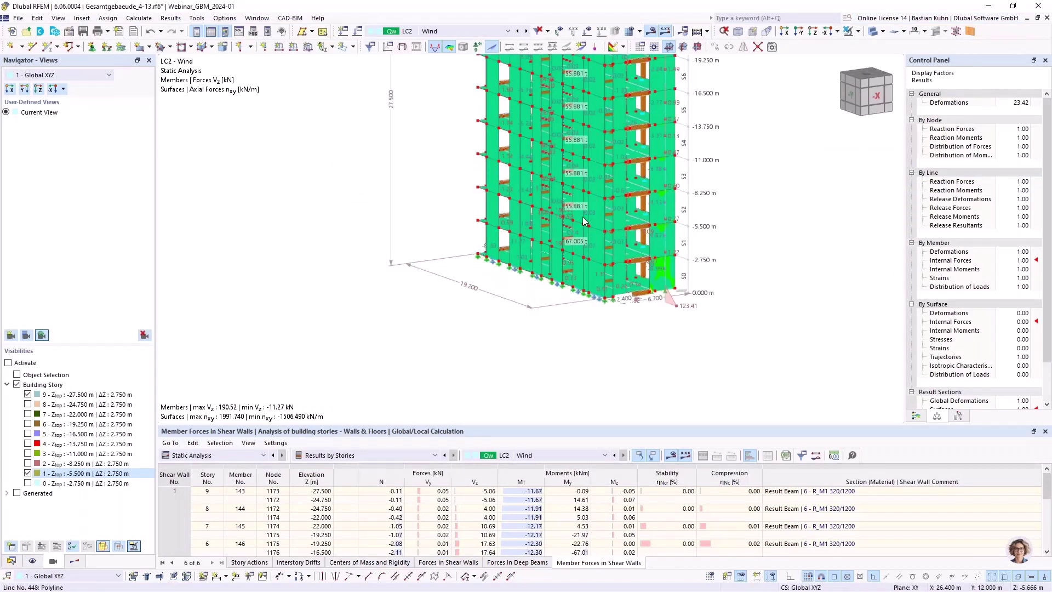
{"action": "scroll", "coordinate": [551, 225], "scroll_direction": "down", "scroll_amount": 5}
{"action": "scroll", "coordinate": [544, 195], "scroll_direction": "up", "scroll_amount": 5}
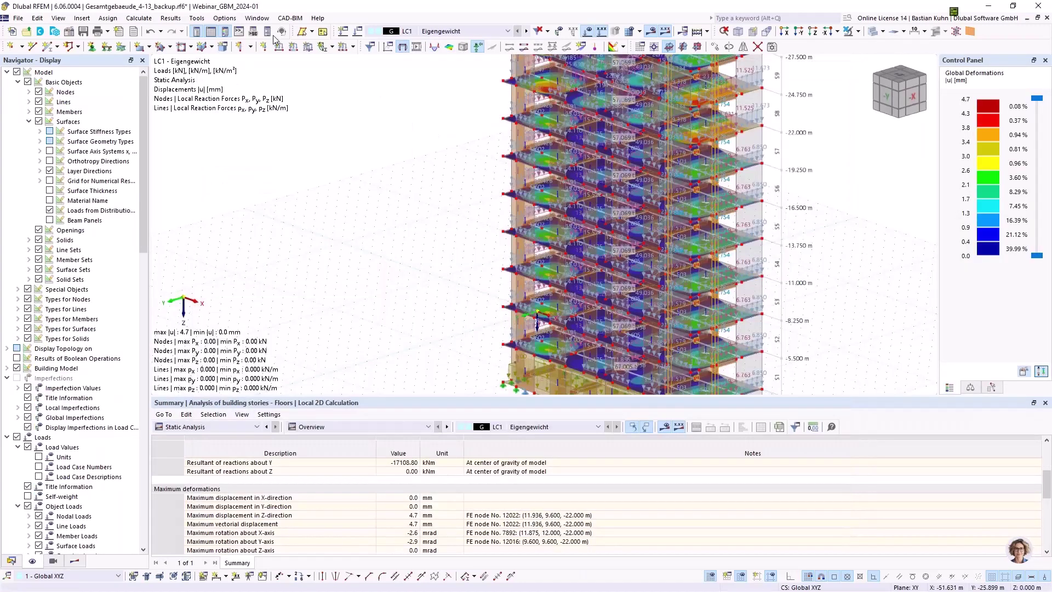
Switch to the Stock3-2D-Decke.rf6 model, view the loaded floor slab from the opposite side and show its nodes
{"action": "left_click", "coordinate": [257, 18]}
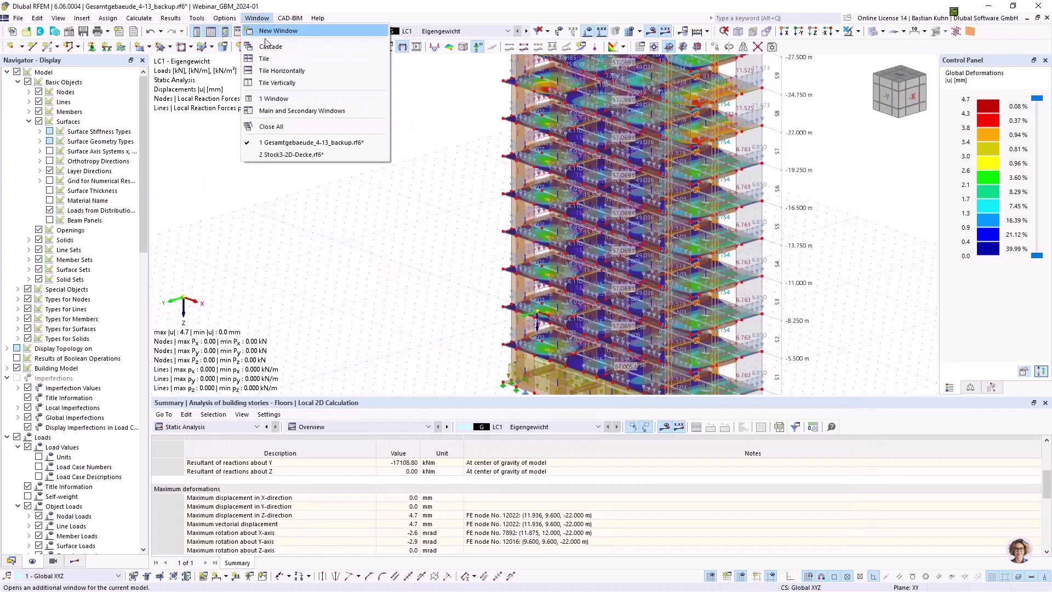
{"action": "left_click", "coordinate": [290, 156]}
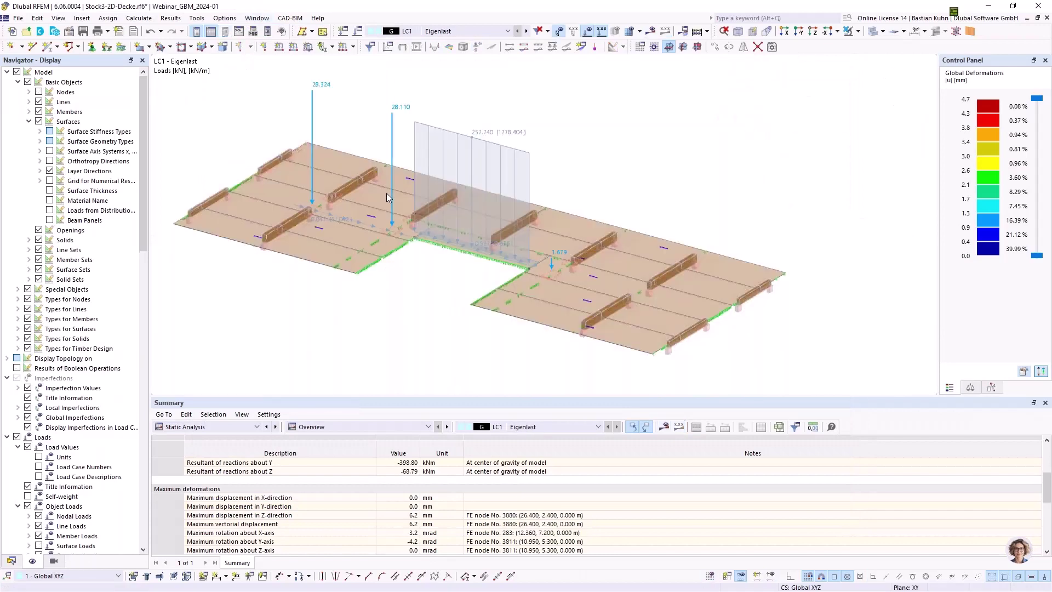
{"action": "scroll", "coordinate": [537, 277], "scroll_direction": "down", "scroll_amount": 2}
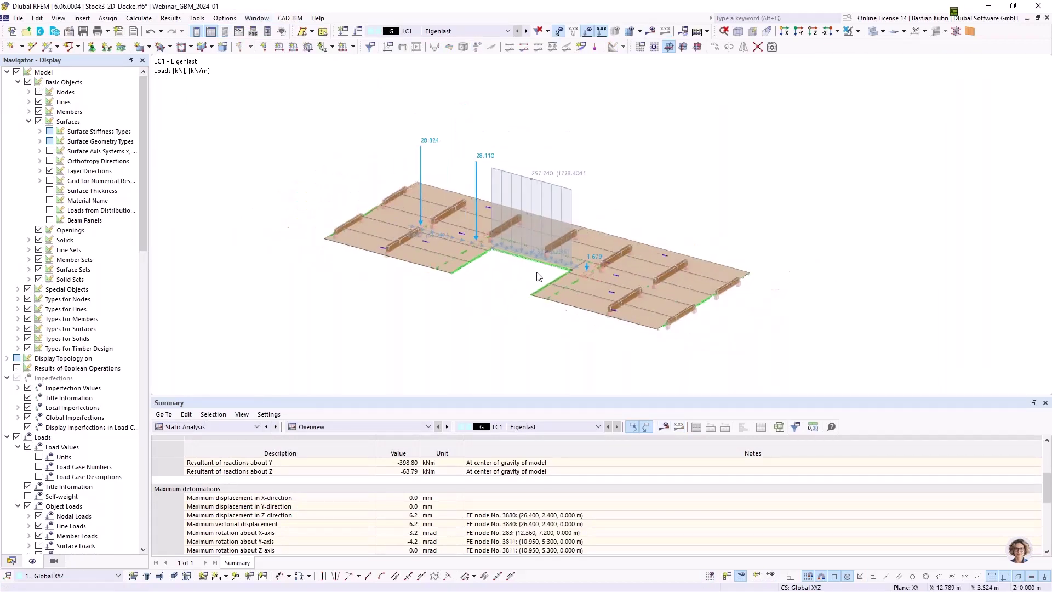
{"action": "middle_click_drag", "start_coordinate": [520, 272], "coordinate": [397, 272], "text": "ctrl"}
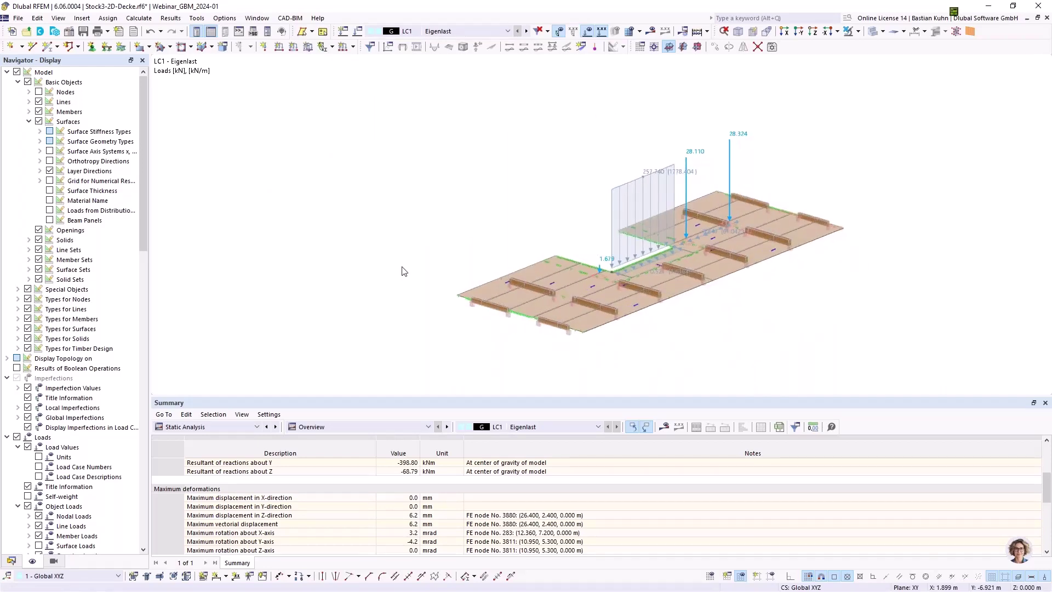
{"action": "scroll", "coordinate": [577, 305], "scroll_direction": "up", "scroll_amount": 2}
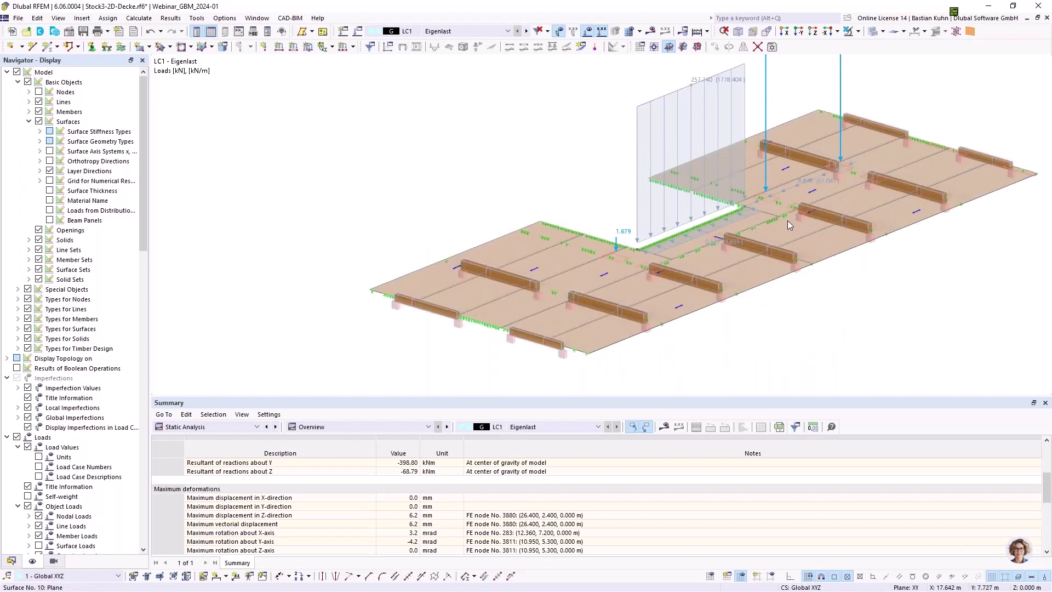
{"action": "scroll", "coordinate": [770, 249], "scroll_direction": "down", "scroll_amount": 1}
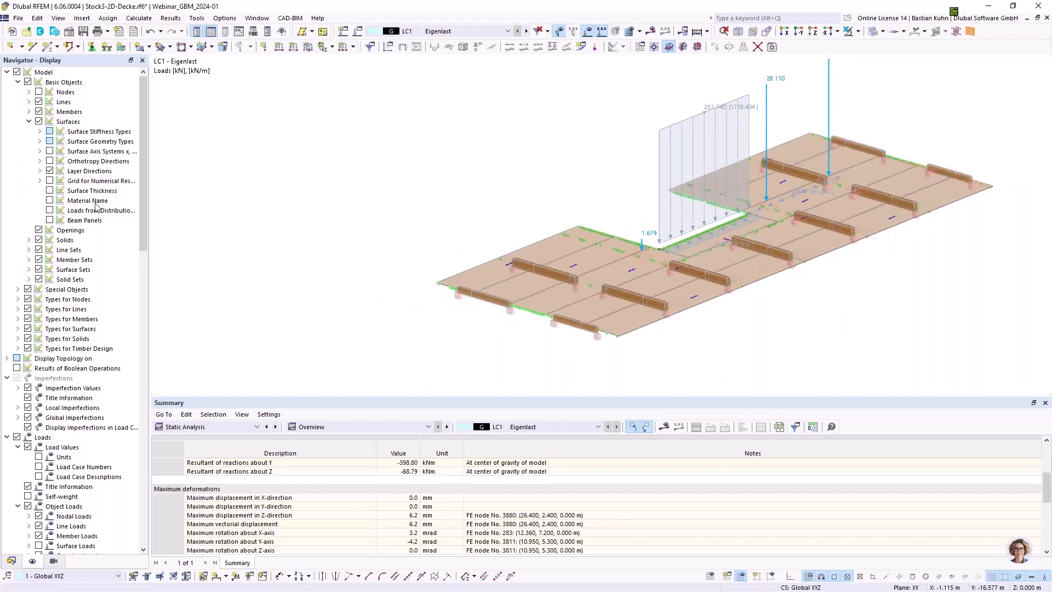
{"action": "left_click", "coordinate": [39, 92]}
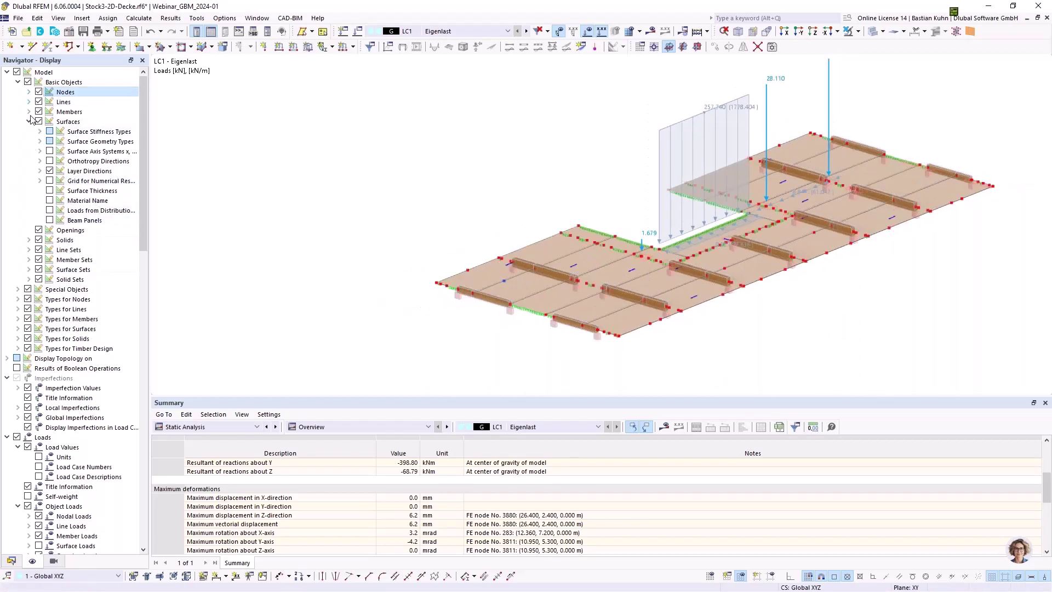
{"action": "left_click", "coordinate": [217, 576]}
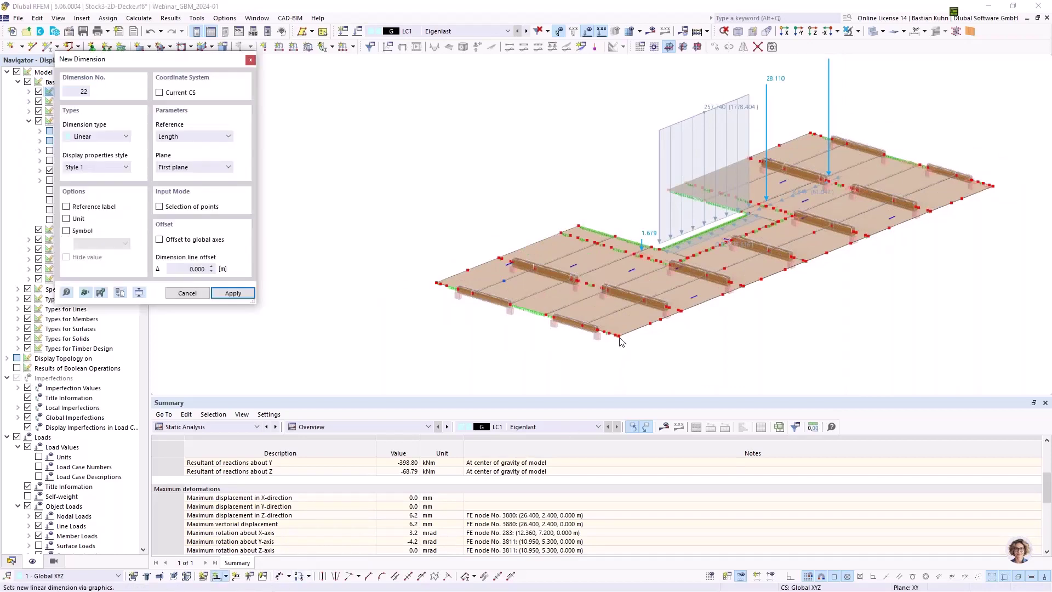
{"action": "left_click", "coordinate": [1002, 186]}
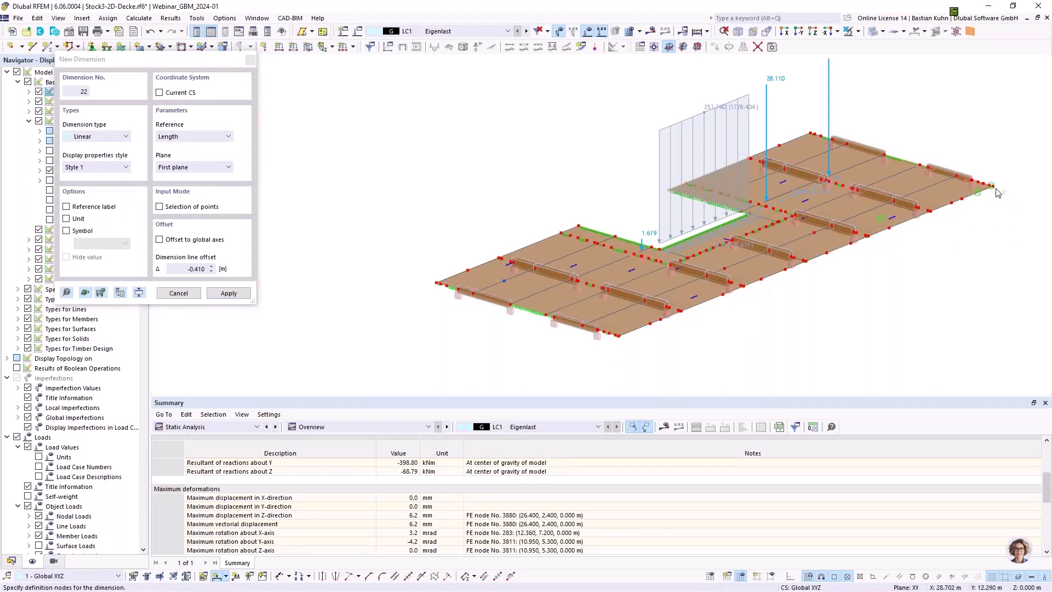
{"action": "scroll", "coordinate": [993, 186], "scroll_direction": "up", "scroll_amount": 3}
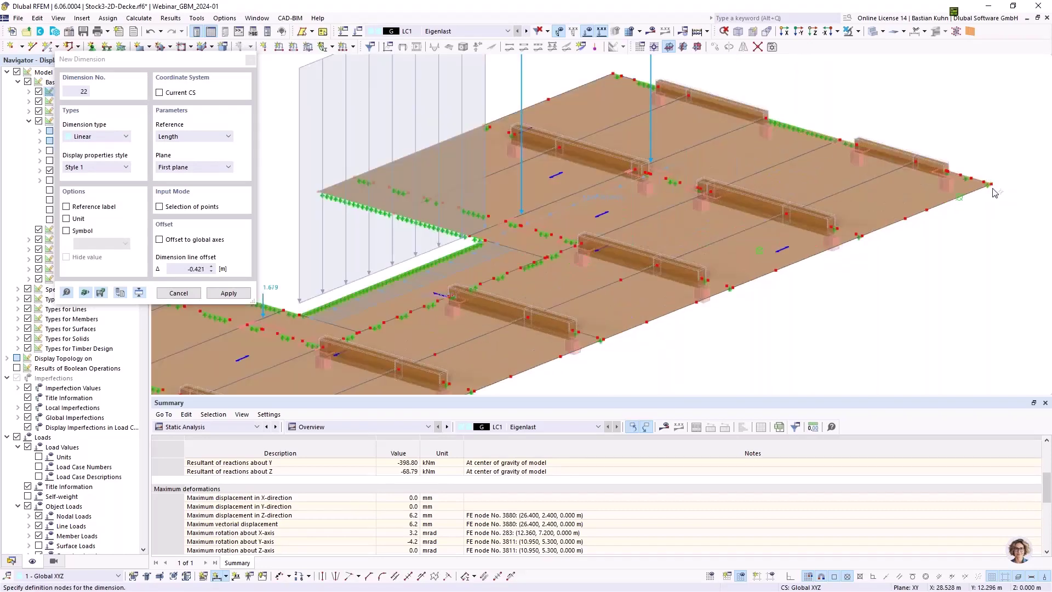
{"action": "scroll", "coordinate": [978, 245], "scroll_direction": "down", "scroll_amount": 2}
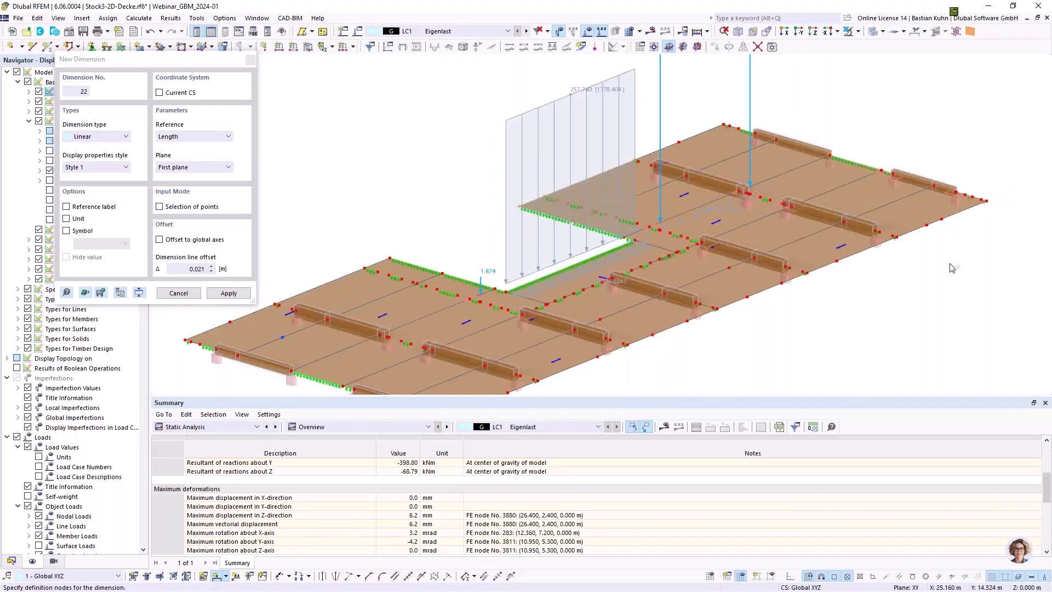
{"action": "scroll", "coordinate": [604, 360], "scroll_direction": "down", "scroll_amount": 3}
{"action": "middle_click_drag", "start_coordinate": [613, 328], "coordinate": [641, 252]}
{"action": "scroll", "coordinate": [608, 291], "scroll_direction": "up", "scroll_amount": 1}
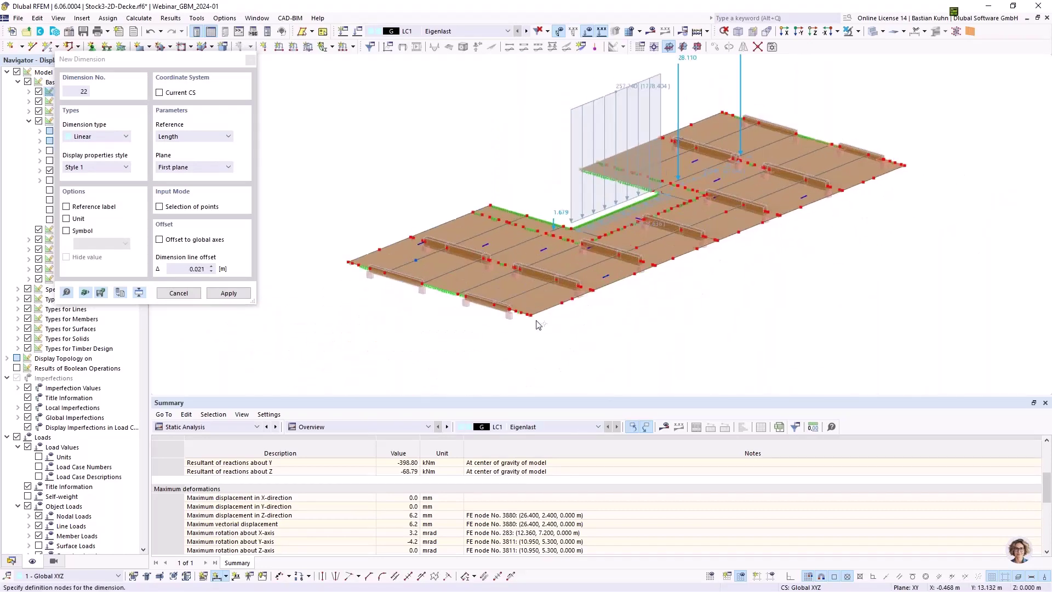
{"action": "left_click", "coordinate": [529, 315]}
{"action": "left_click", "coordinate": [210, 170]}
{"action": "left_click", "coordinate": [208, 185]}
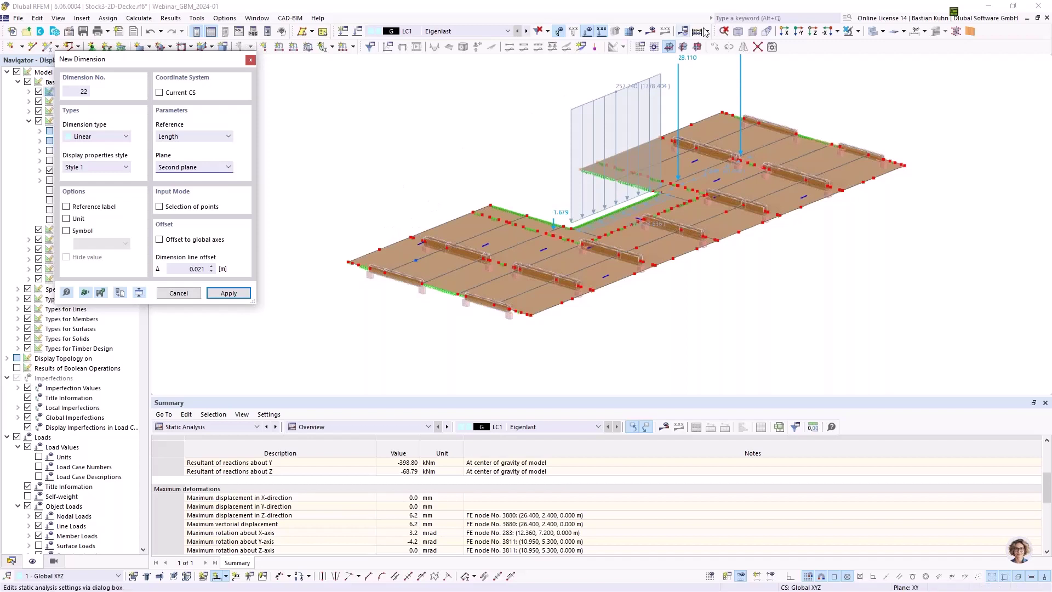
{"action": "left_click", "coordinate": [858, 31]}
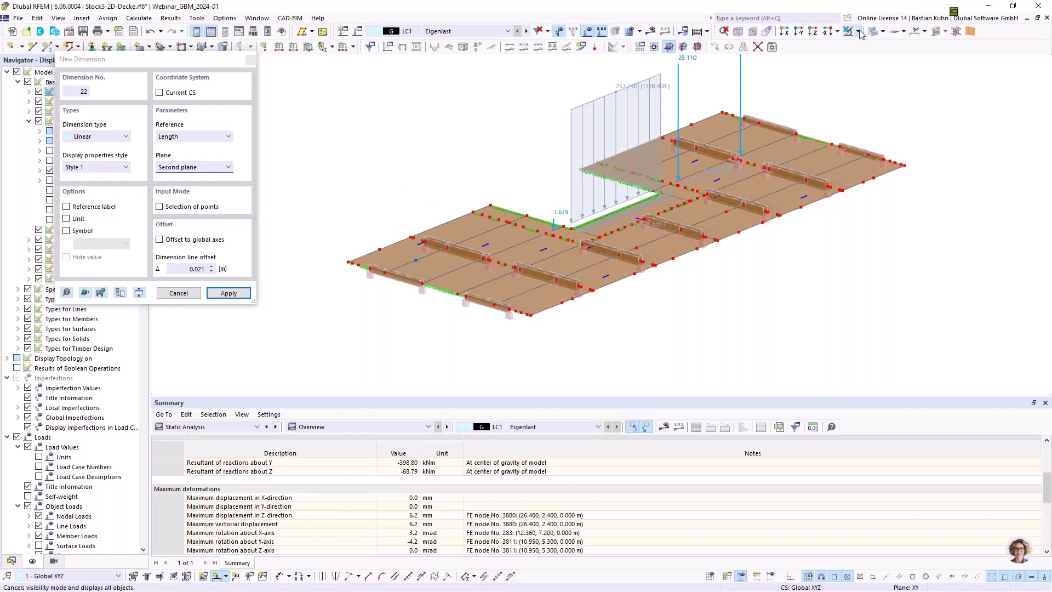
{"action": "left_click", "coordinate": [387, 113]}
{"action": "key", "text": "Escape"}
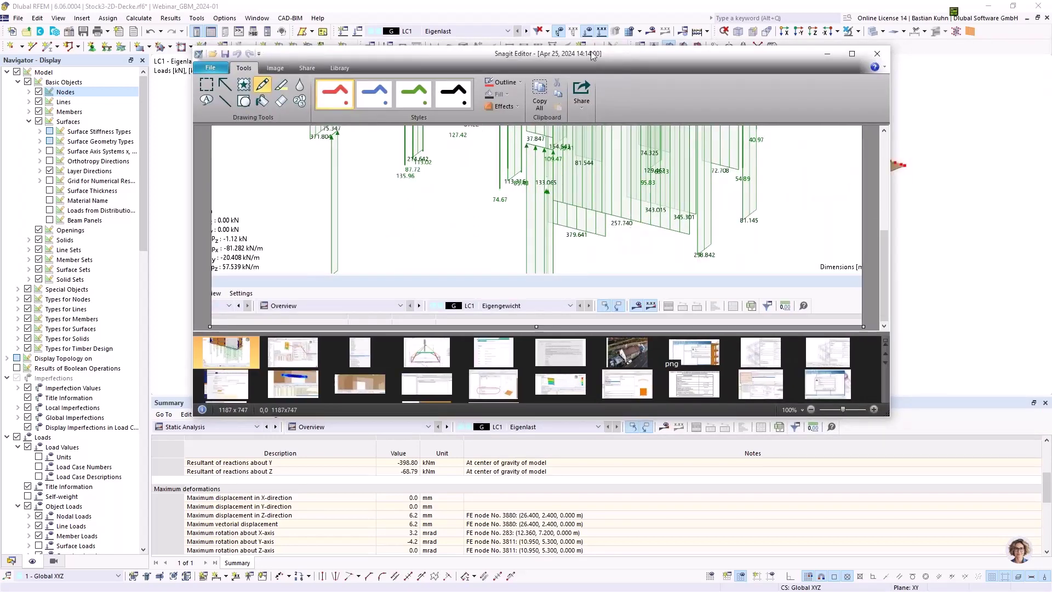
Open the Import Support Reactions wizard Gesamtgebaeude_4-13 and browse the Webinar_GBM_2024-01 project for connectable models without choosing one
{"action": "left_click_drag", "start_coordinate": [590, 51], "coordinate": [1051, 263]}
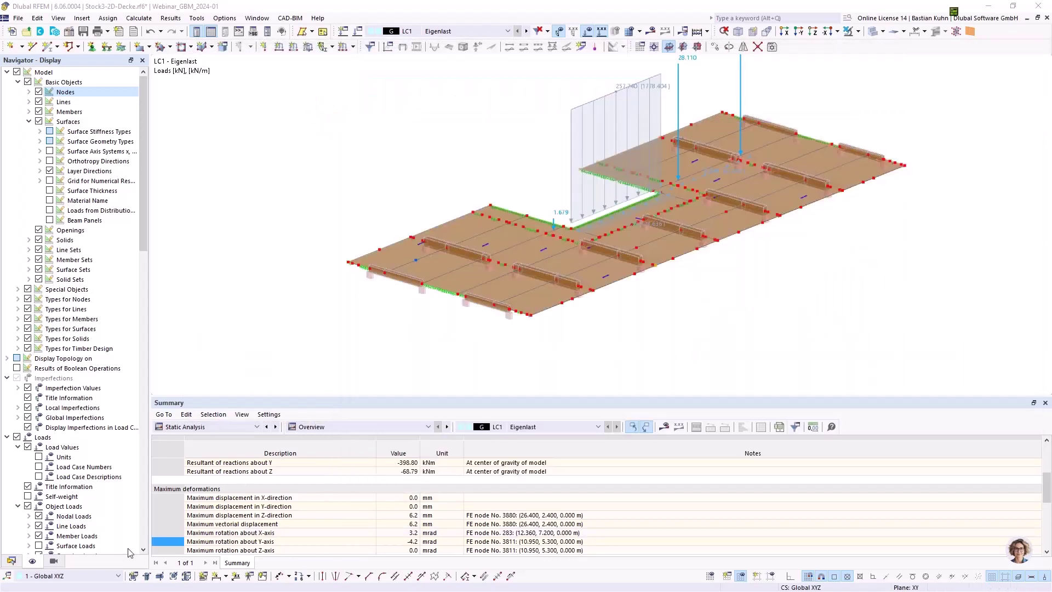
{"action": "left_click", "coordinate": [11, 560]}
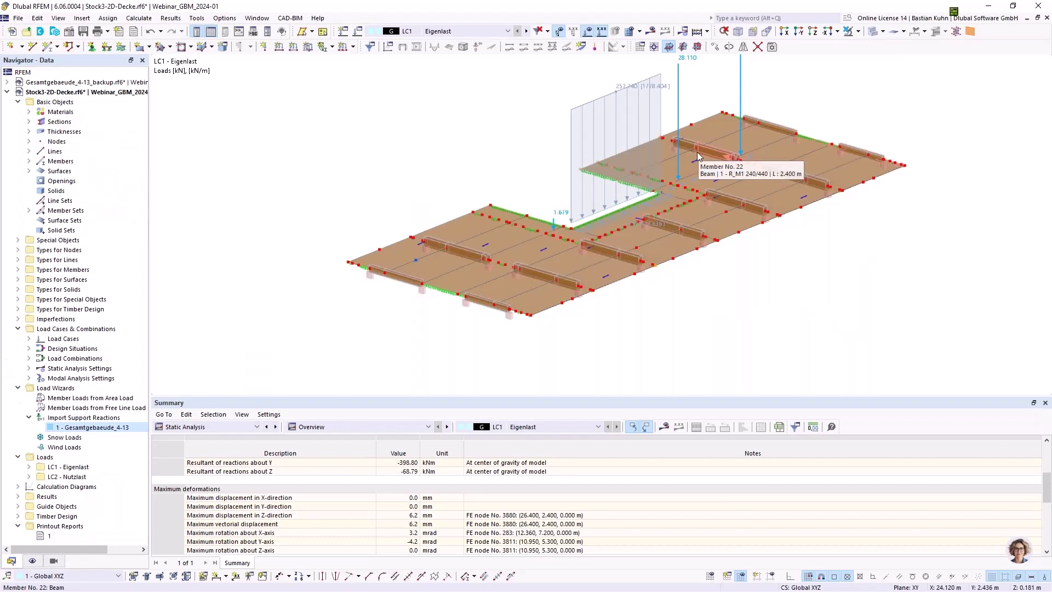
{"action": "left_click", "coordinate": [108, 431]}
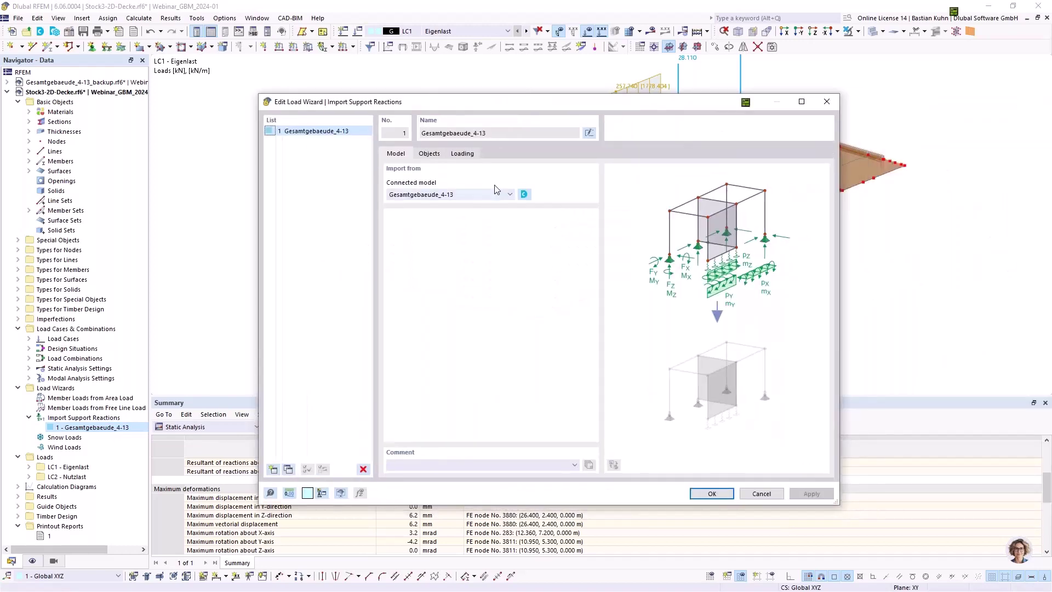
{"action": "left_click", "coordinate": [525, 195]}
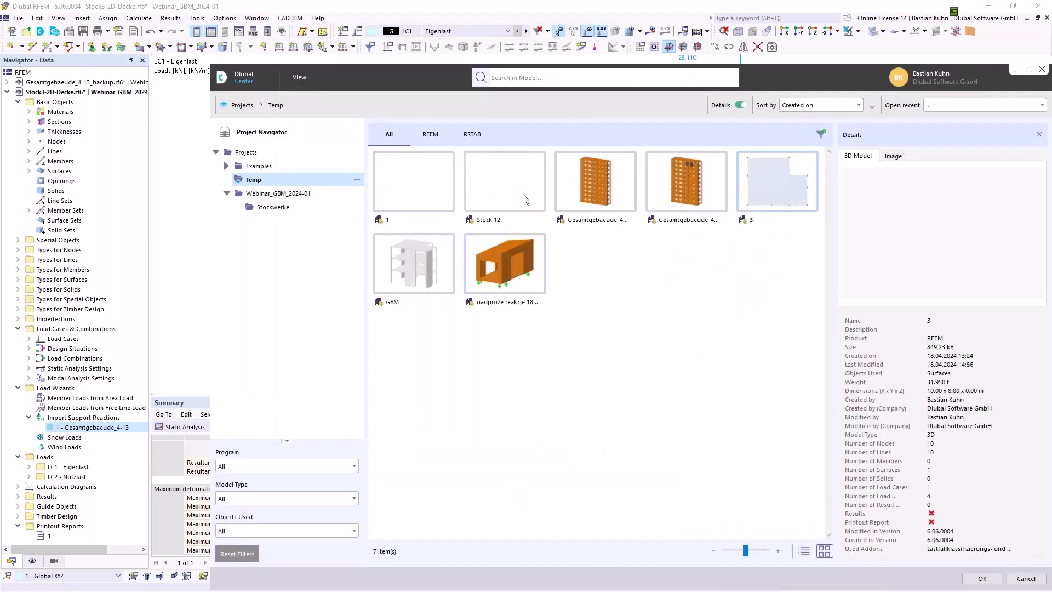
{"action": "left_click", "coordinate": [278, 193]}
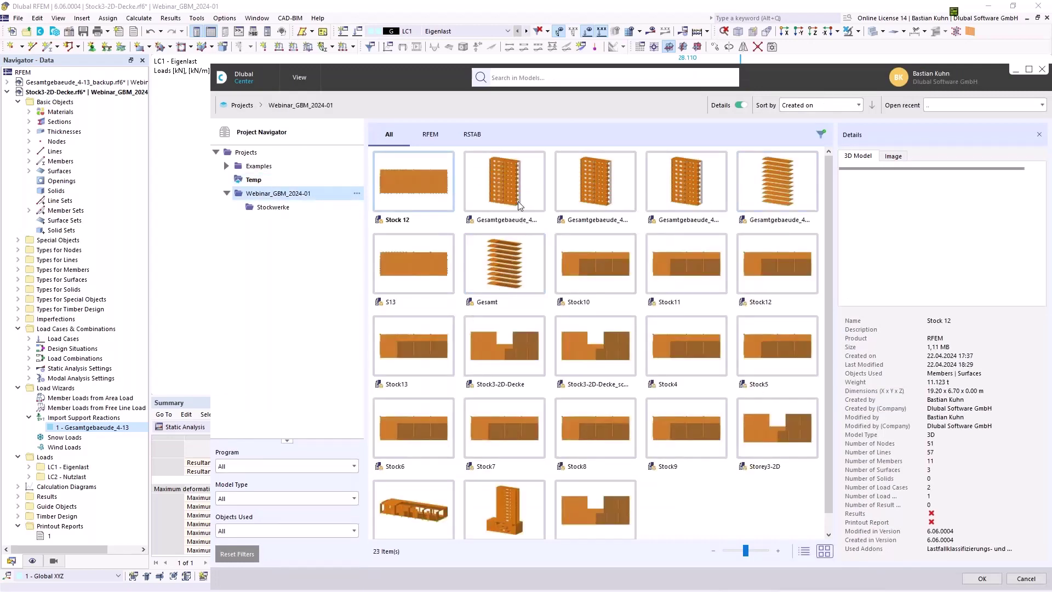
{"action": "left_click", "coordinate": [1042, 69]}
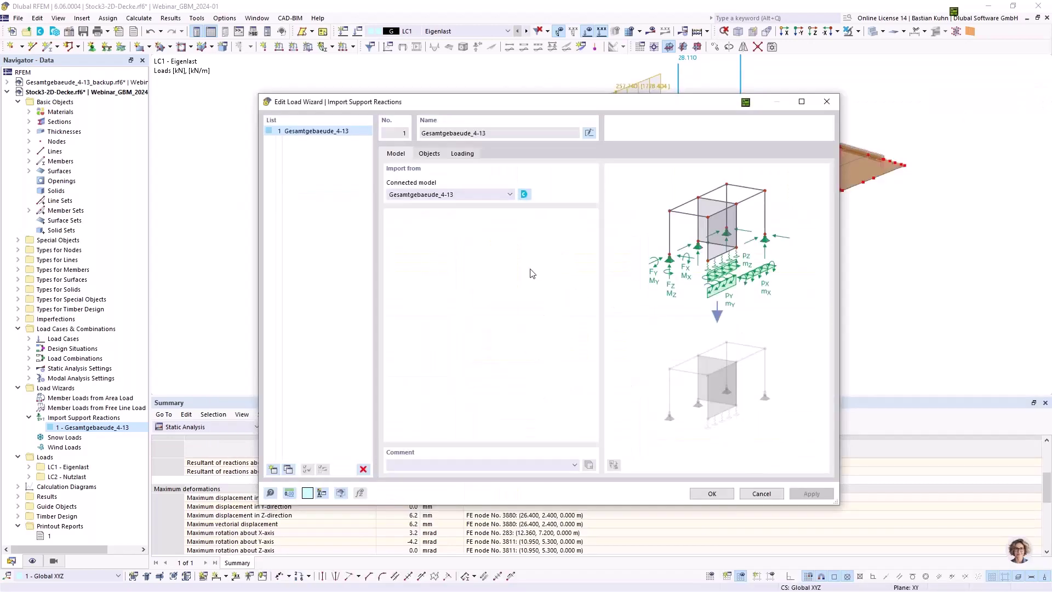
Review the load wizard's supported lines, target lines and loading assignments, and cancel the dialog
{"action": "left_click", "coordinate": [430, 154]}
{"action": "left_click", "coordinate": [452, 269]}
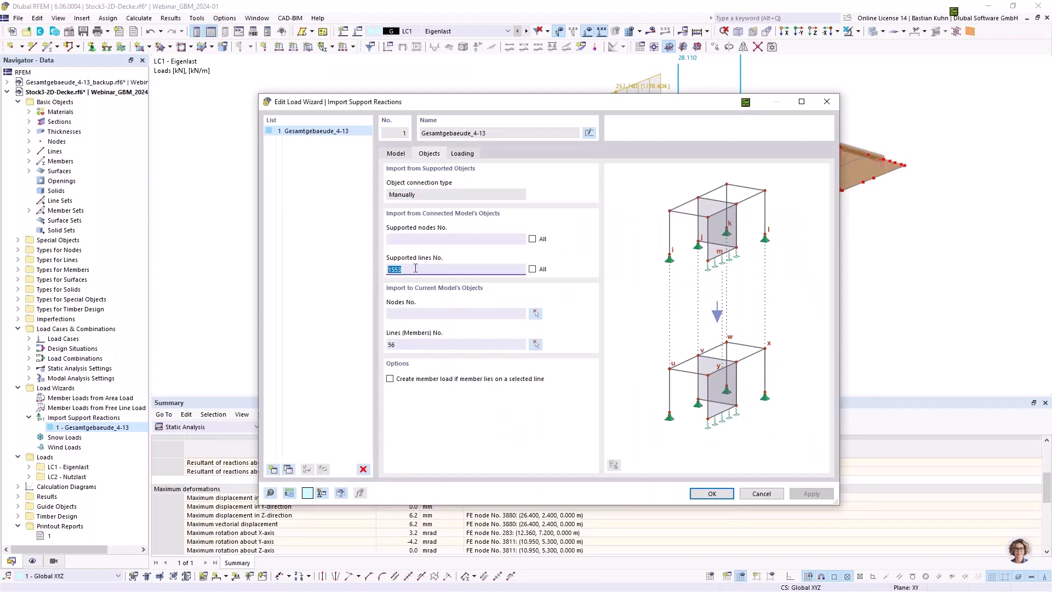
{"action": "left_click_drag", "start_coordinate": [614, 102], "coordinate": [680, 133]}
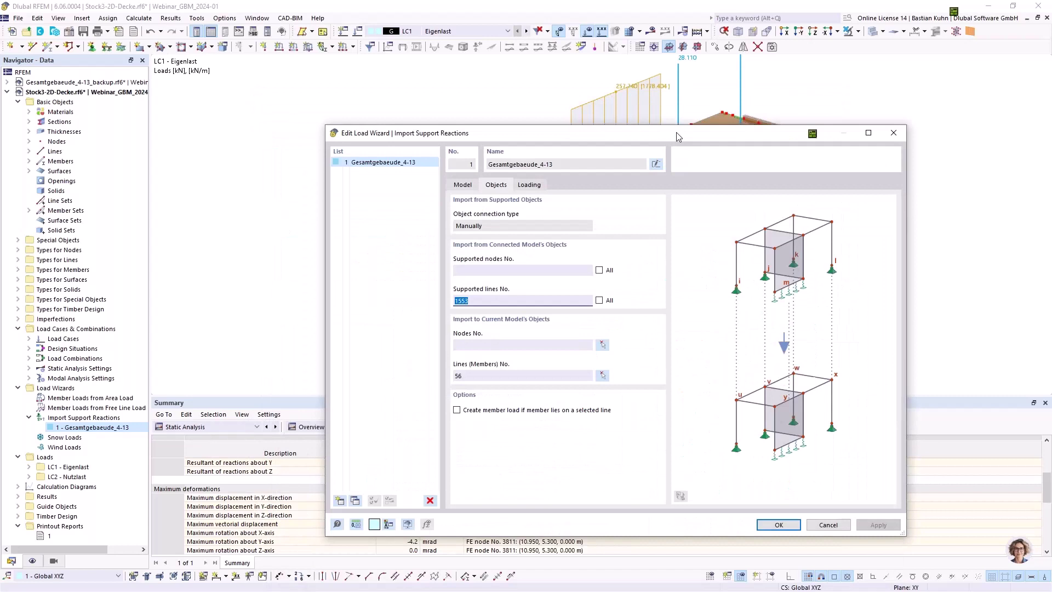
{"action": "left_click", "coordinate": [468, 375]}
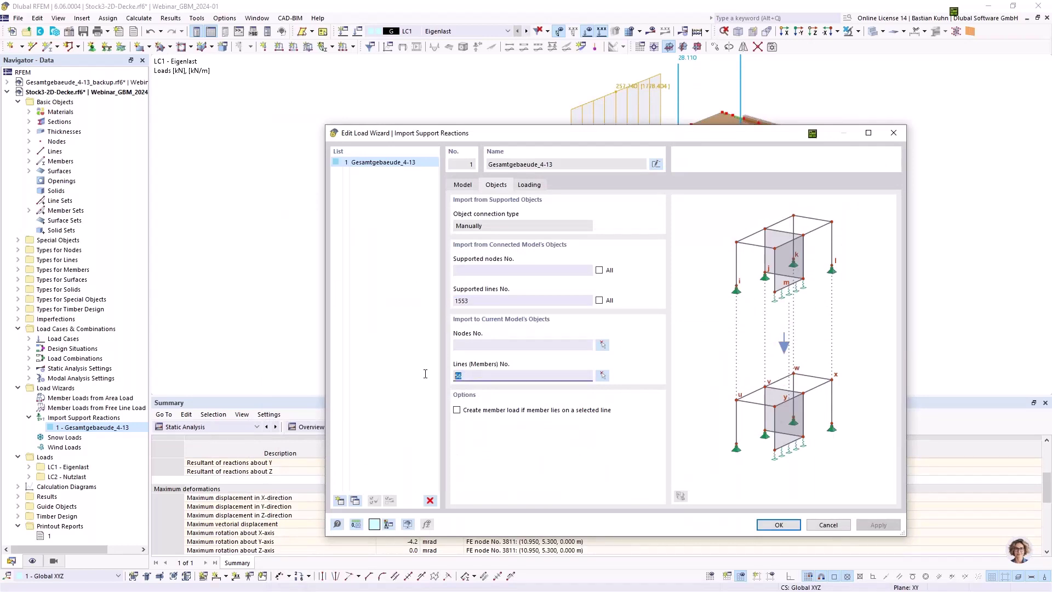
{"action": "left_click", "coordinate": [530, 185]}
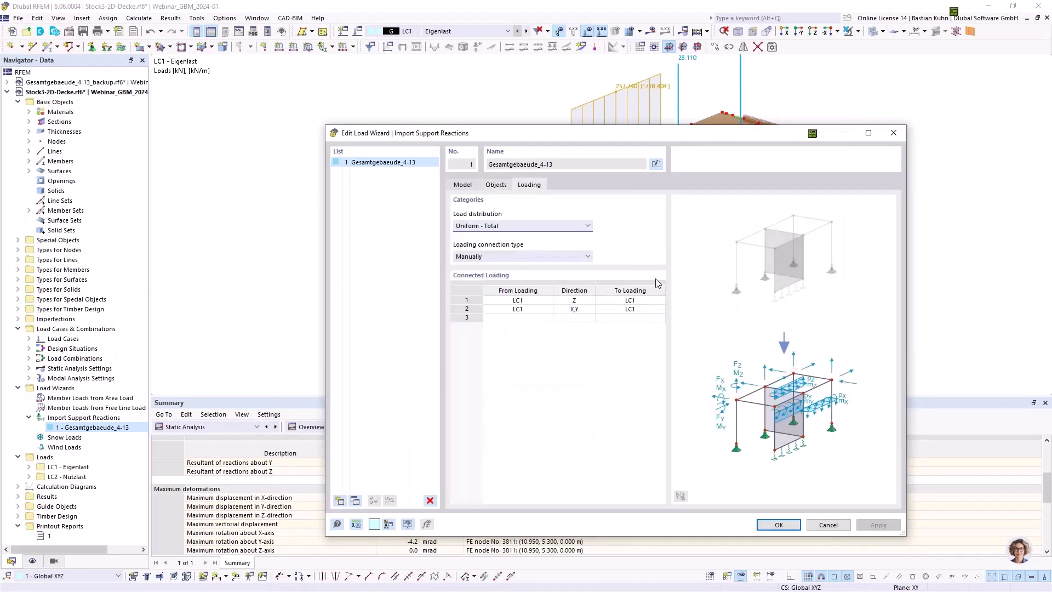
{"action": "left_click", "coordinate": [827, 524]}
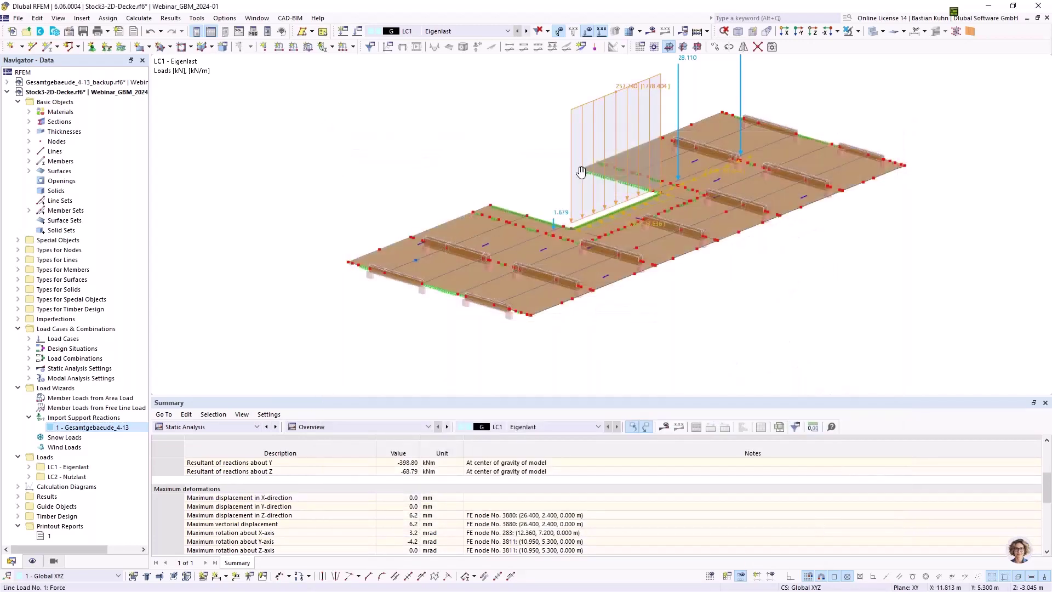
Examine the imported LC1 loads around the floor slab's recessed edge from the opposite side
{"action": "middle_click_drag", "start_coordinate": [776, 217], "coordinate": [630, 215], "text": "ctrl"}
{"action": "scroll", "coordinate": [630, 215], "scroll_direction": "up", "scroll_amount": 1}
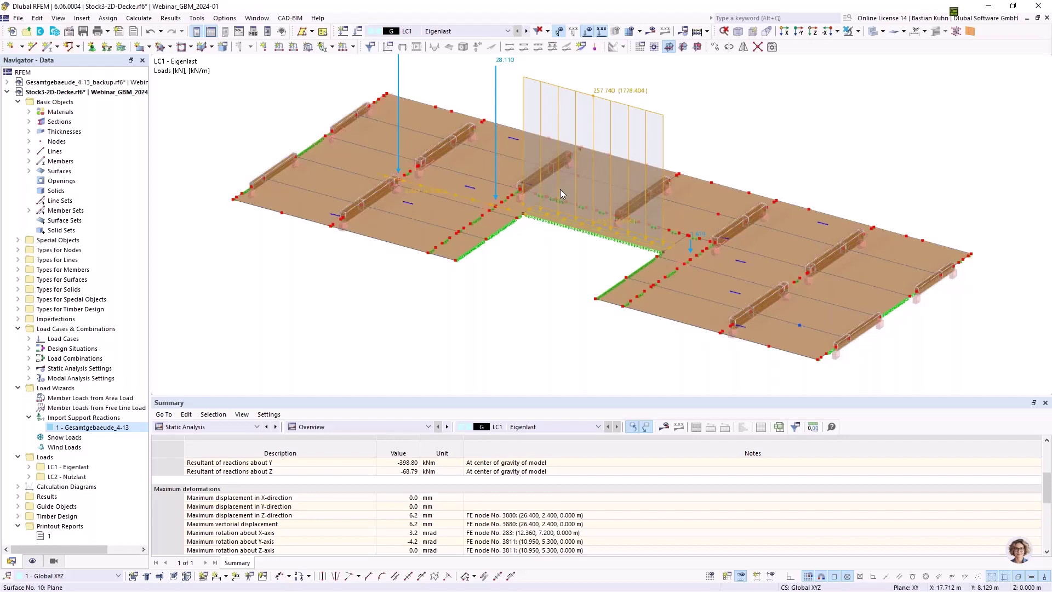
{"action": "scroll", "coordinate": [560, 190], "scroll_direction": "up", "scroll_amount": 4}
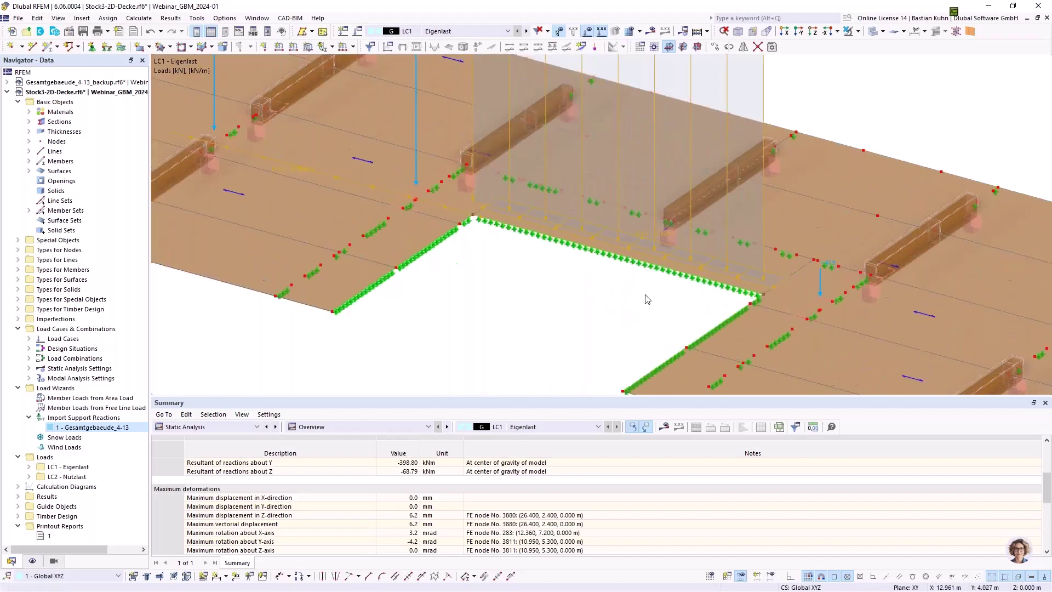
{"action": "right_click", "coordinate": [646, 297]}
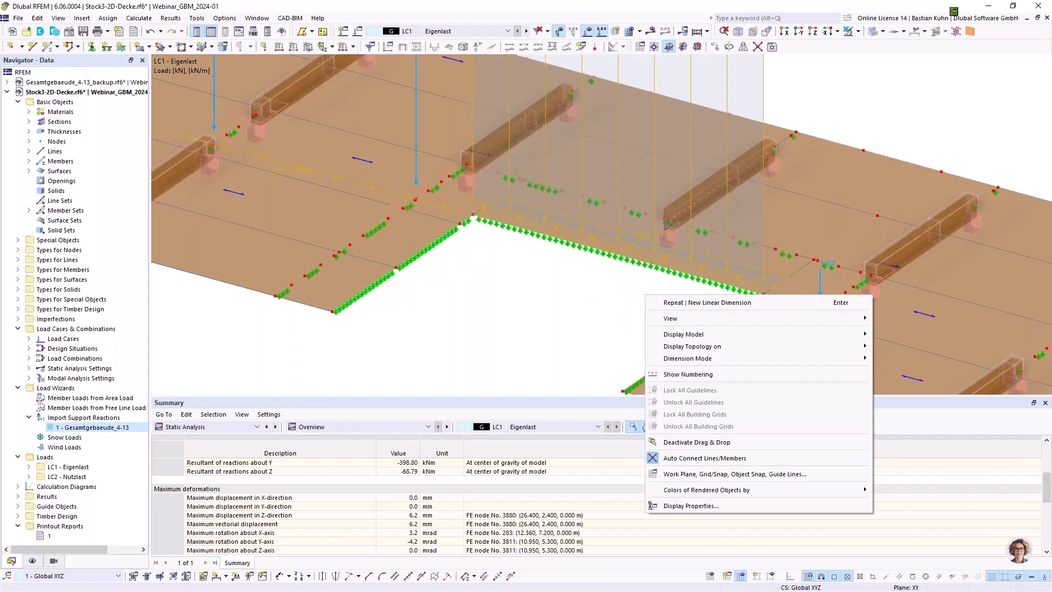
{"action": "key", "text": "Escape"}
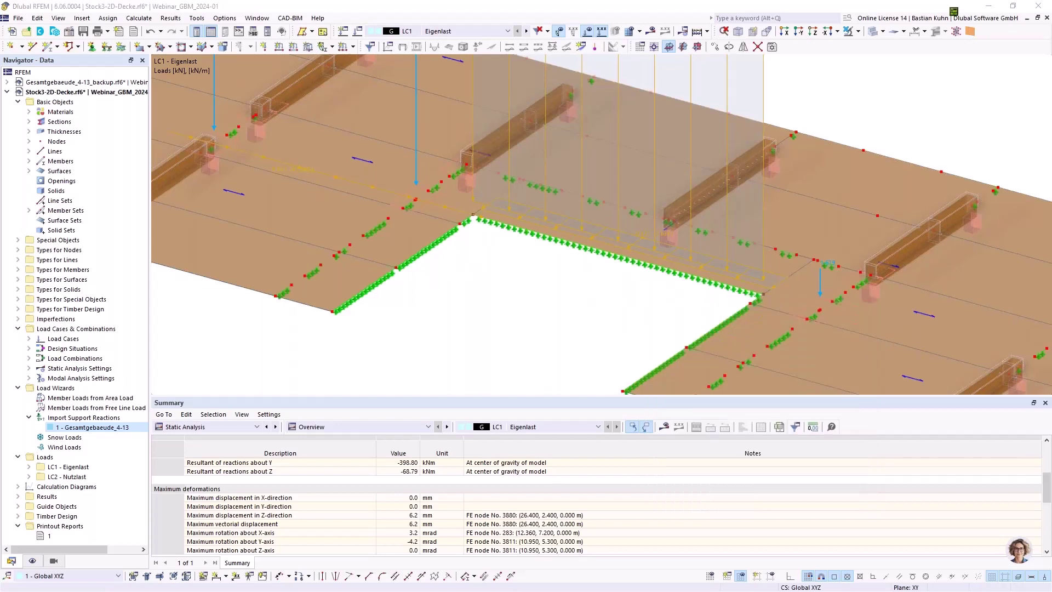
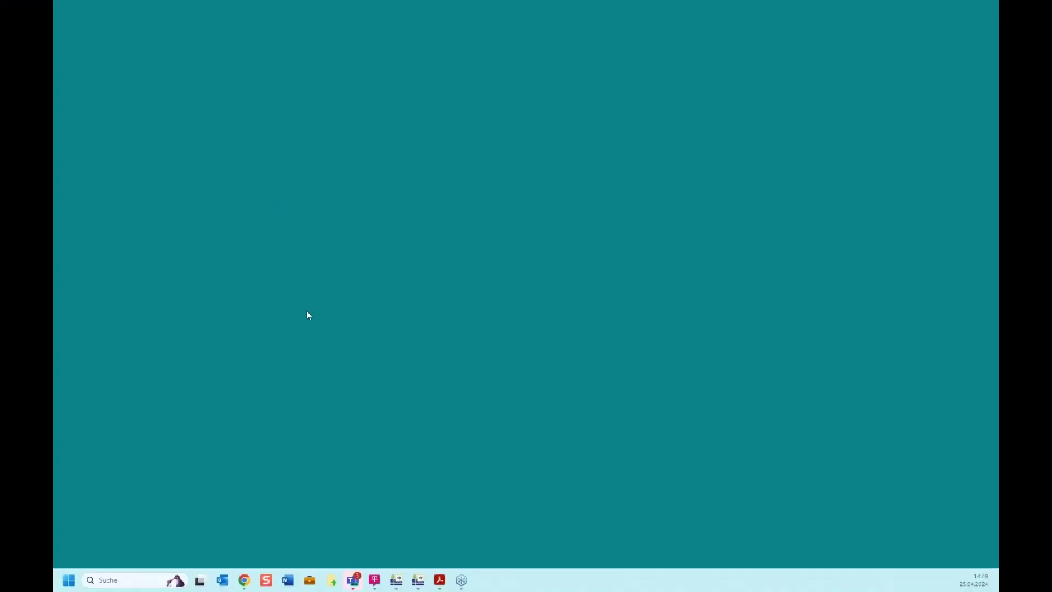
Switch to the PDF presentation in Adobe Acrobat and advance to the first Free Online Services slide on page 6
{"action": "left_click", "coordinate": [445, 577]}
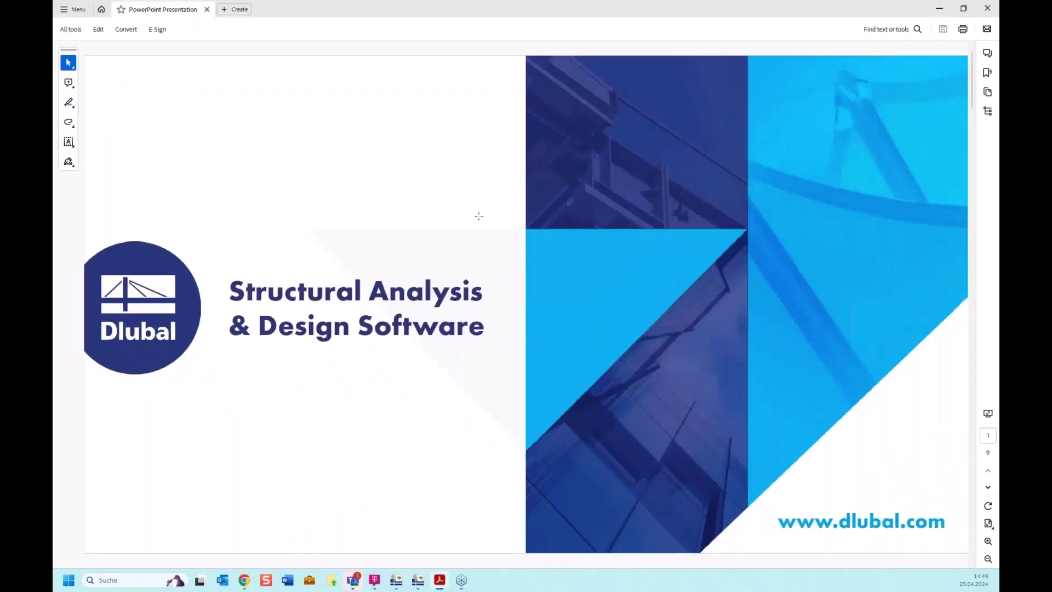
{"action": "scroll", "coordinate": [479, 215], "scroll_direction": "down", "scroll_amount": 4}
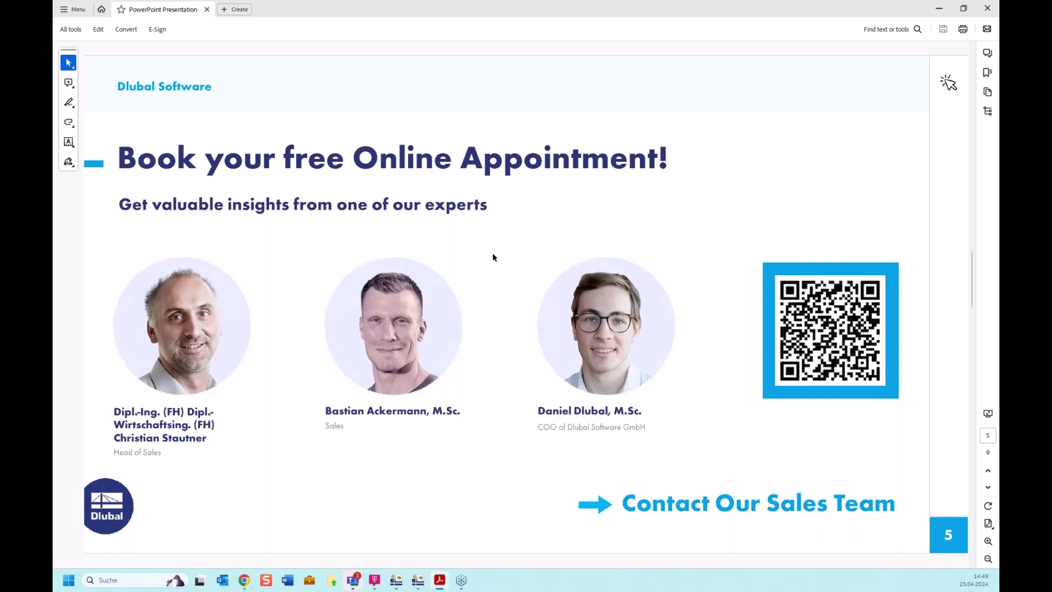
{"action": "scroll", "coordinate": [494, 257], "scroll_direction": "down", "scroll_amount": 1}
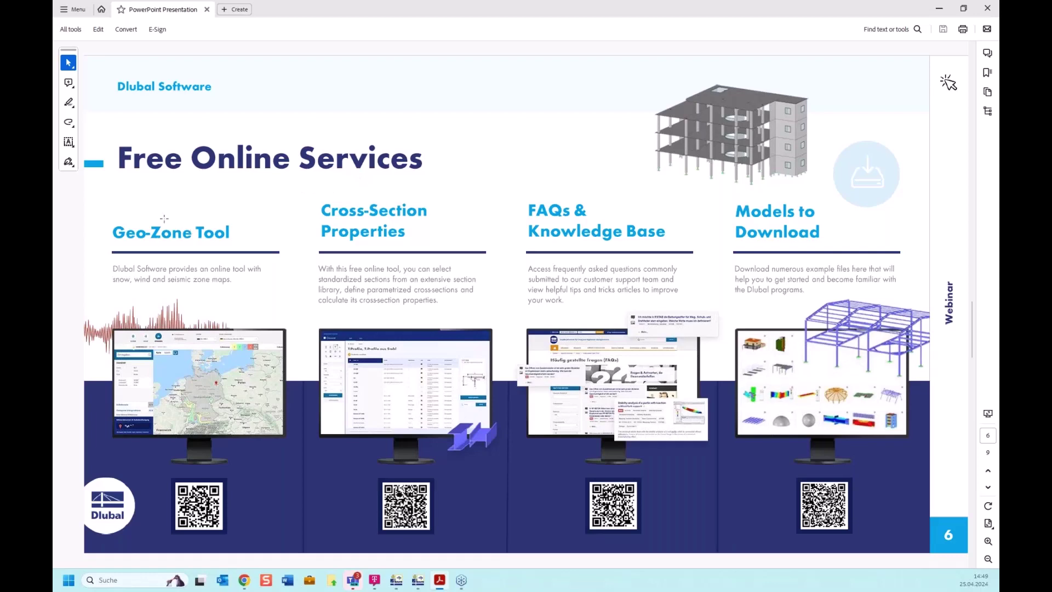
Switch to the Chrome browser and sign in to the Dlubal Extranet with the saved e-mail and password
{"action": "left_click", "coordinate": [245, 582]}
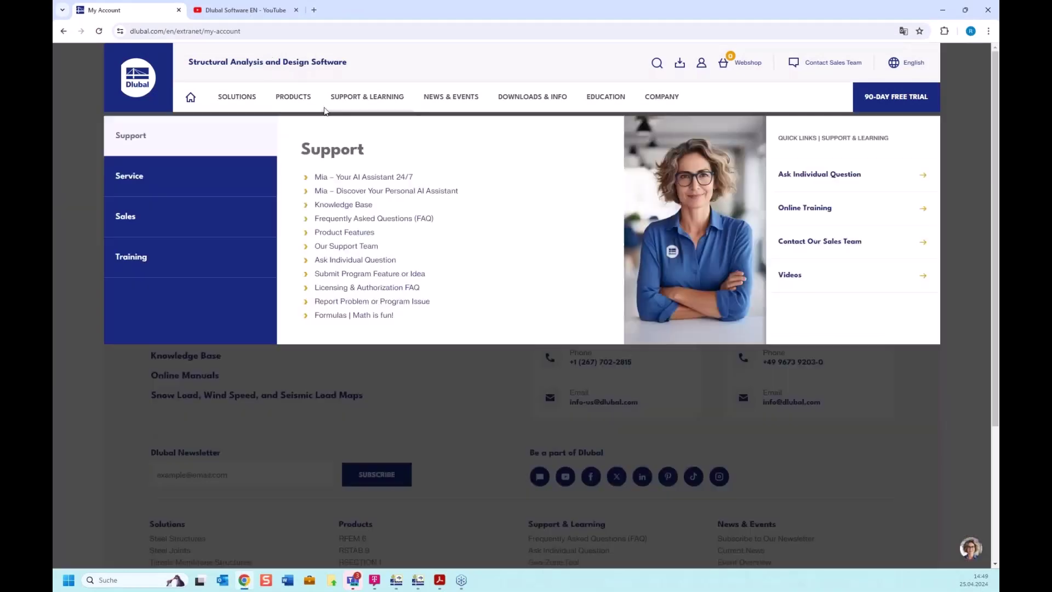
{"action": "mouse_move", "coordinate": [303, 104]}
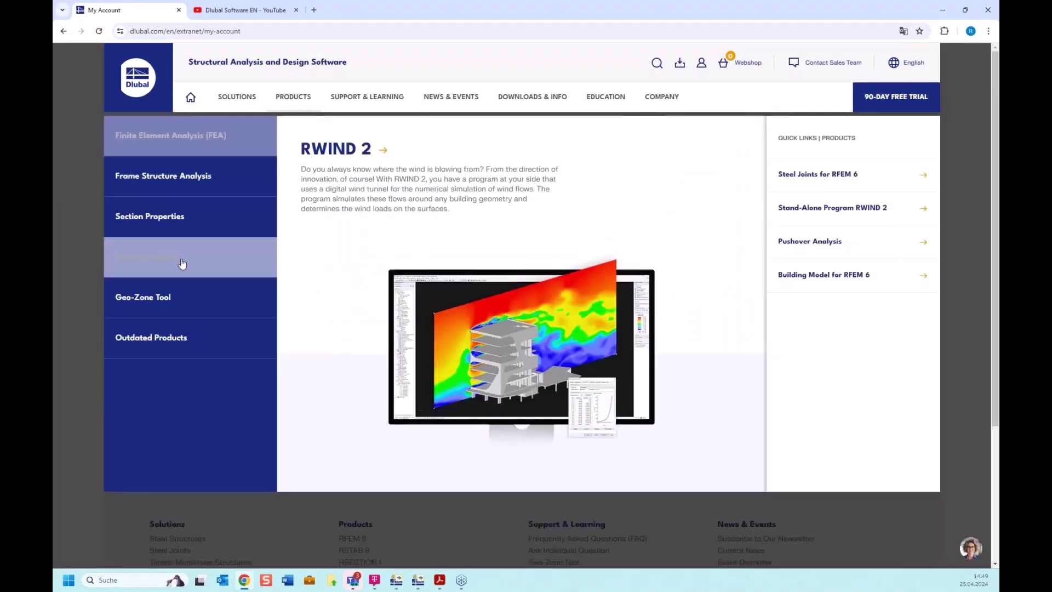
{"action": "mouse_move", "coordinate": [172, 302]}
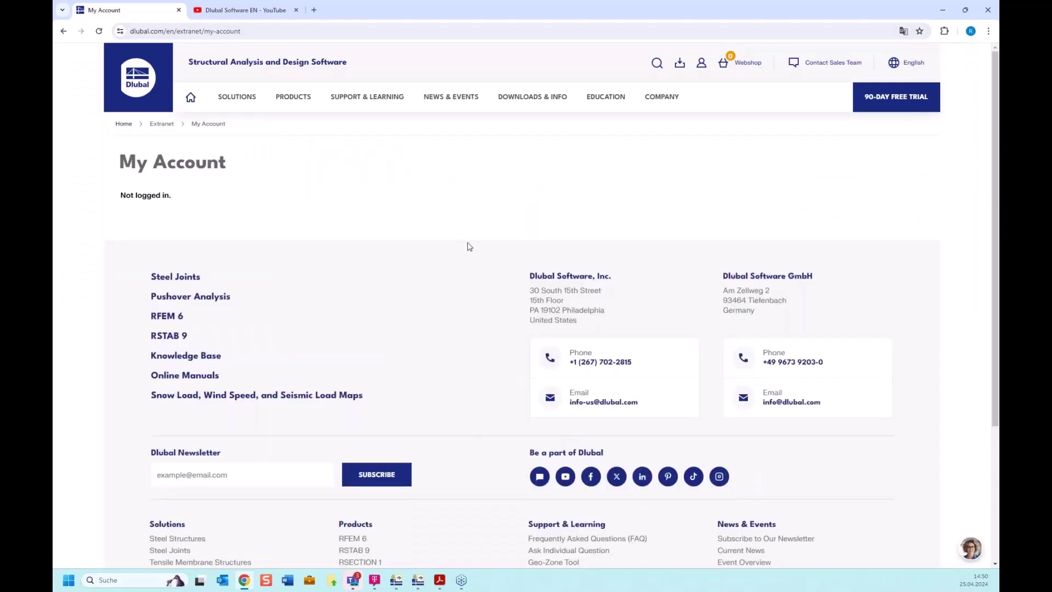
{"action": "mouse_move", "coordinate": [695, 70]}
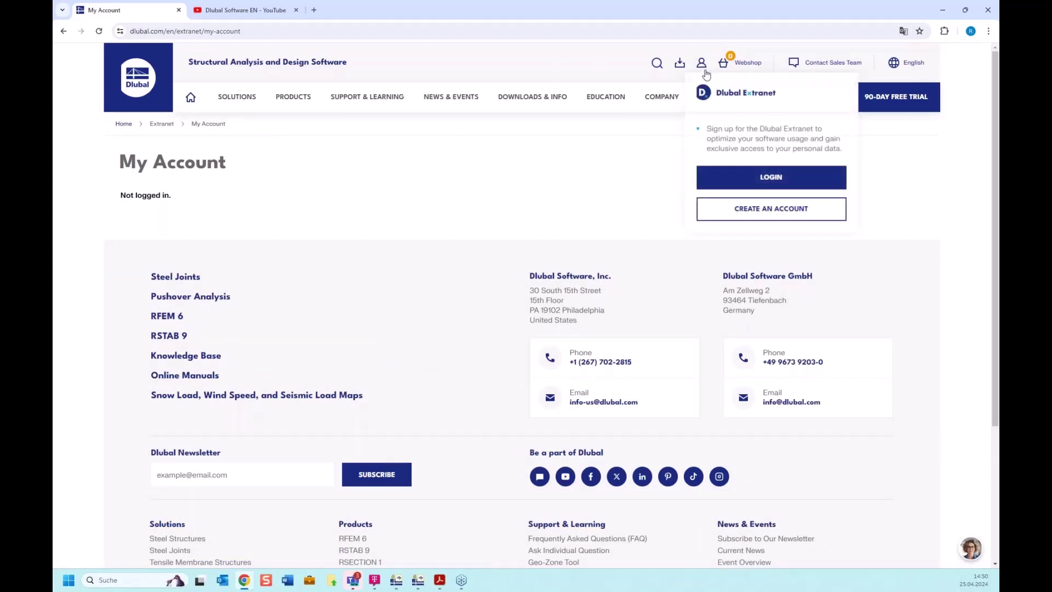
{"action": "left_click", "coordinate": [771, 177]}
{"action": "left_click", "coordinate": [515, 332]}
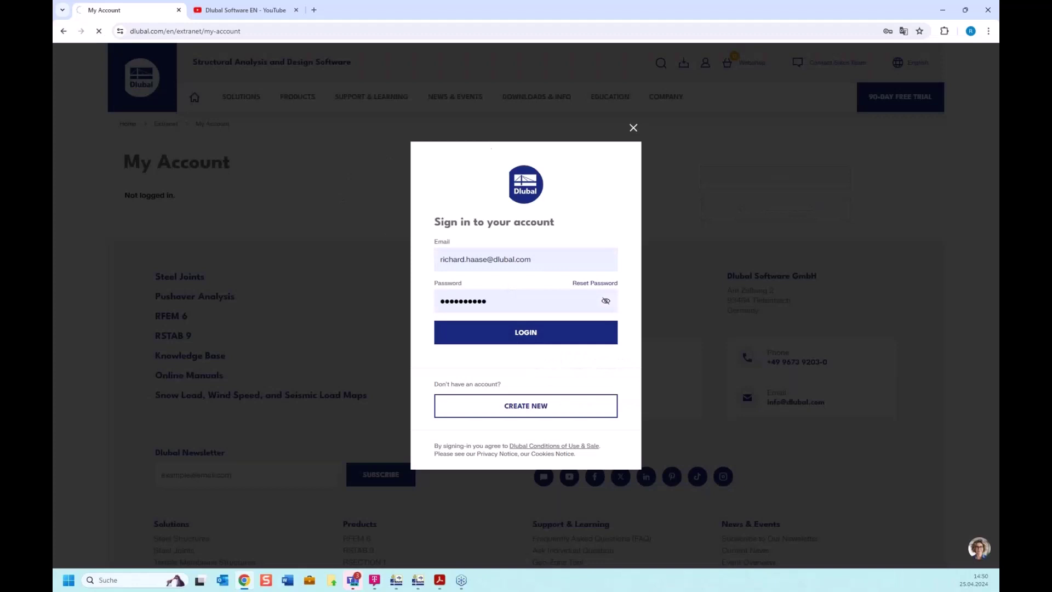
{"action": "left_click", "coordinate": [553, 339]}
Open the Geo-Zone Tool page among the Dlubal website's products
{"action": "left_click", "coordinate": [447, 98]}
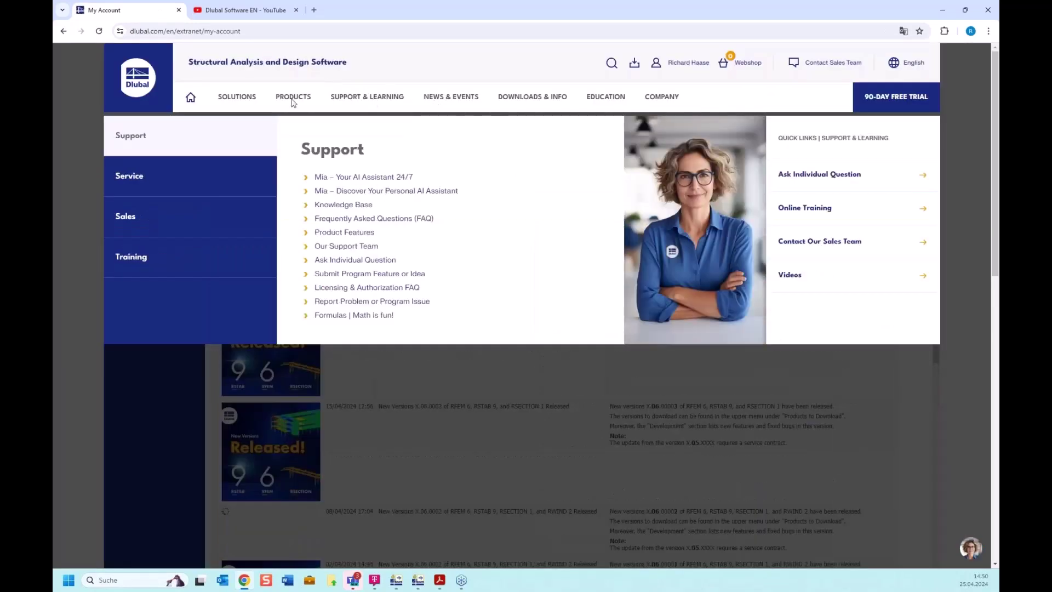
{"action": "mouse_move", "coordinate": [293, 99]}
{"action": "mouse_move", "coordinate": [189, 312]}
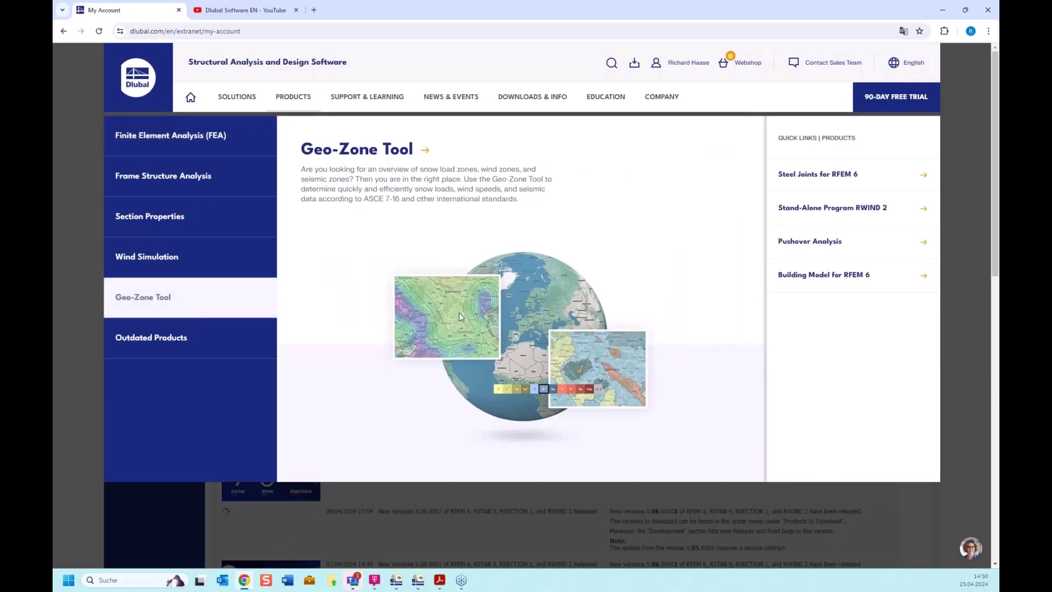
{"action": "left_click", "coordinate": [418, 154]}
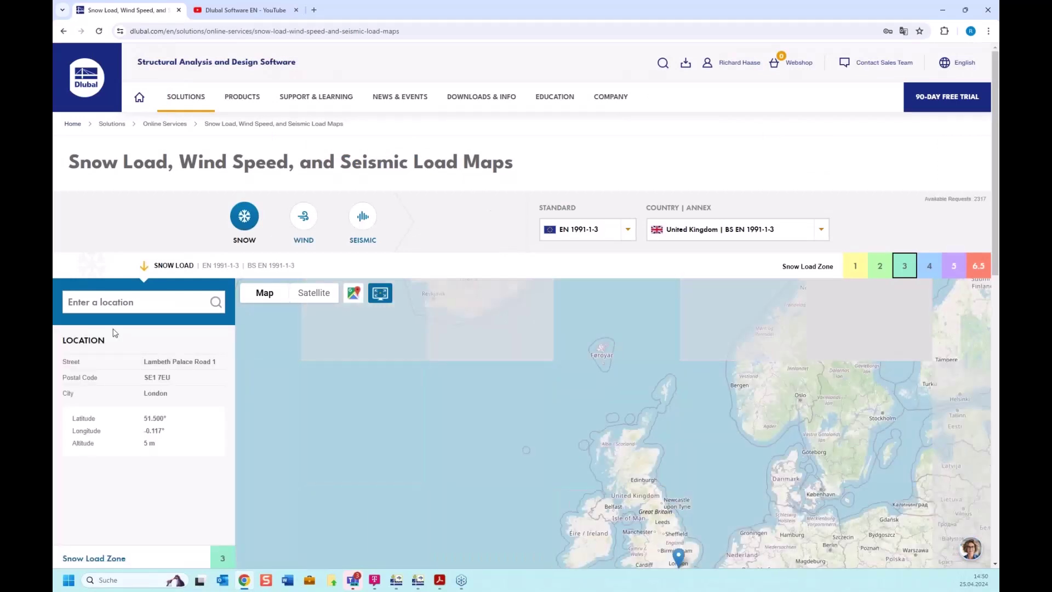
Look up london in the Geo-Zone Tool and review the location's snow load and wind load data
{"action": "left_click", "coordinate": [128, 303]}
{"action": "type", "text": "london"}
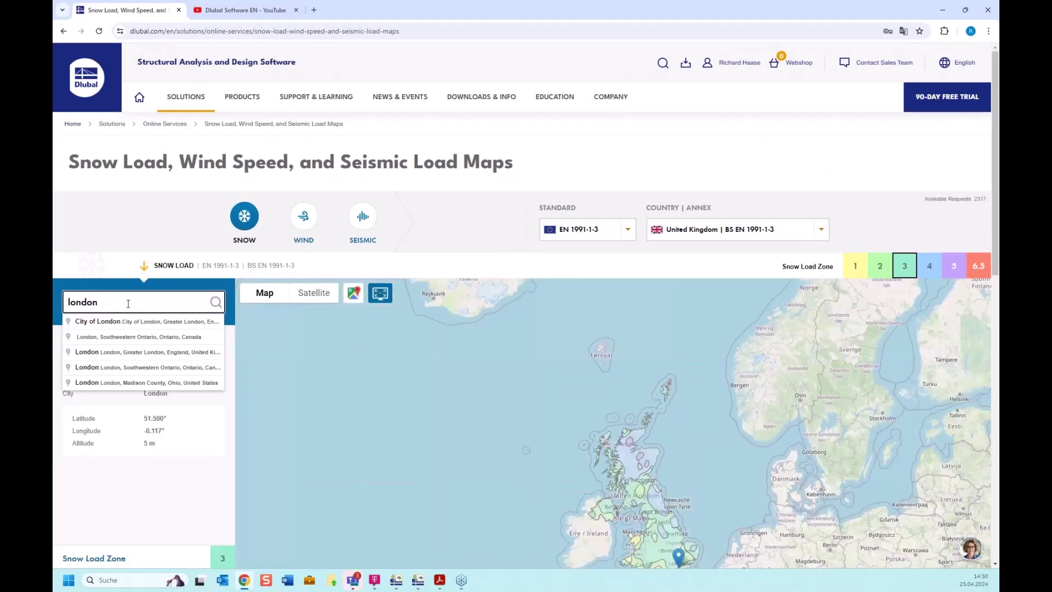
{"action": "key", "text": "Return"}
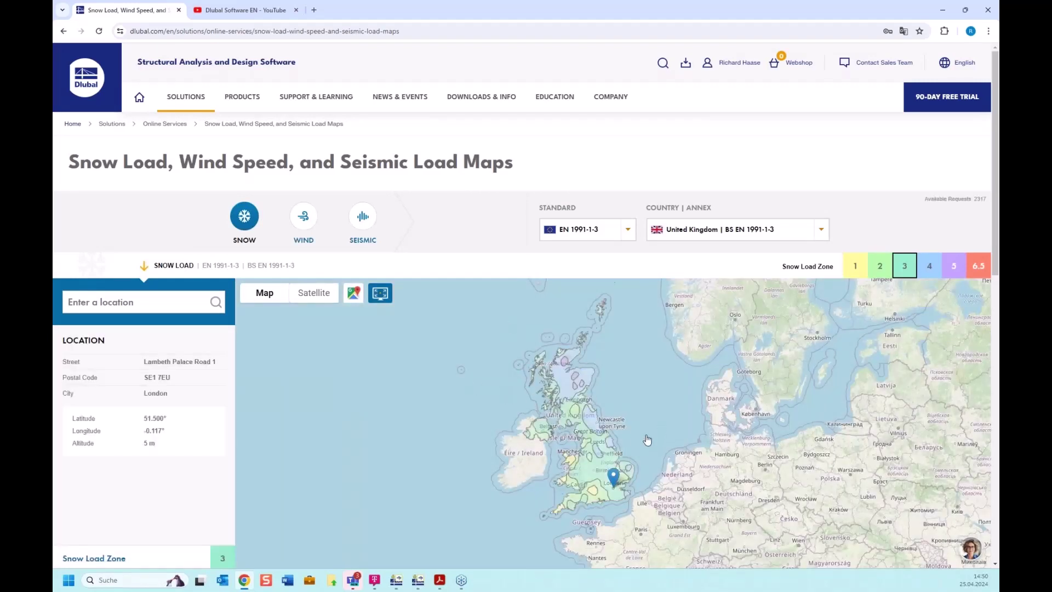
{"action": "left_click_drag", "start_coordinate": [647, 440], "coordinate": [555, 329]}
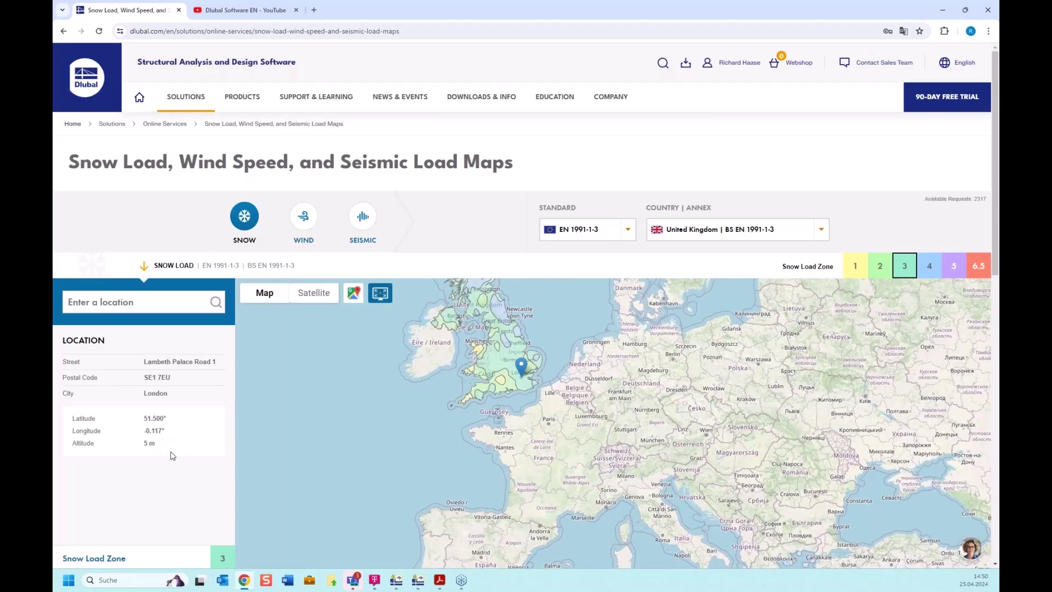
{"action": "scroll", "coordinate": [173, 455], "scroll_direction": "down", "scroll_amount": 1}
{"action": "scroll", "coordinate": [172, 456], "scroll_direction": "down", "scroll_amount": 3}
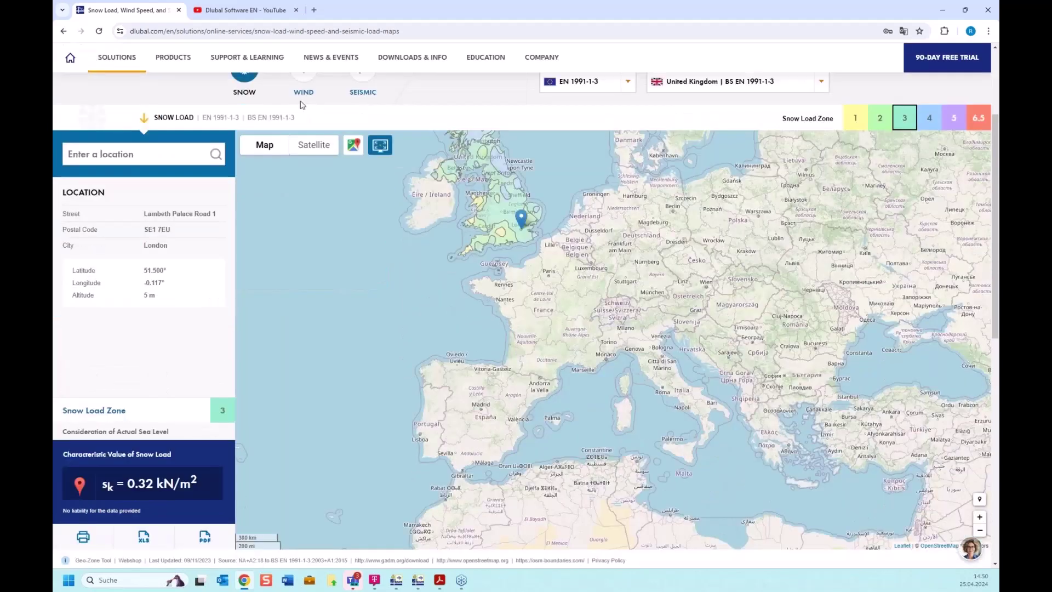
{"action": "left_click", "coordinate": [297, 83]}
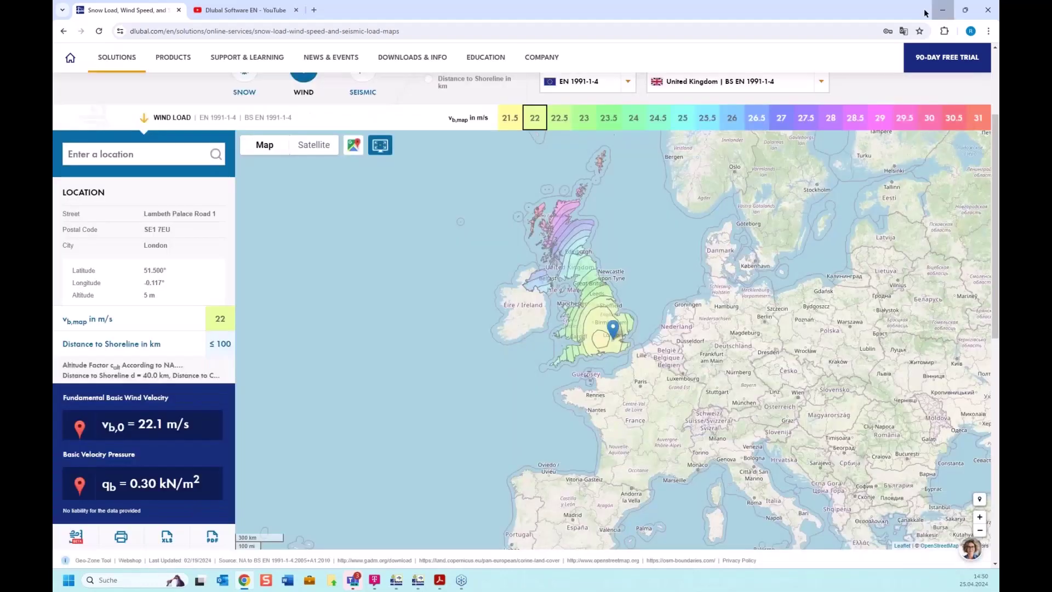
Return to the PDF presentation and advance to the second Free Online Services slide on page 7
{"action": "left_click", "coordinate": [936, 11]}
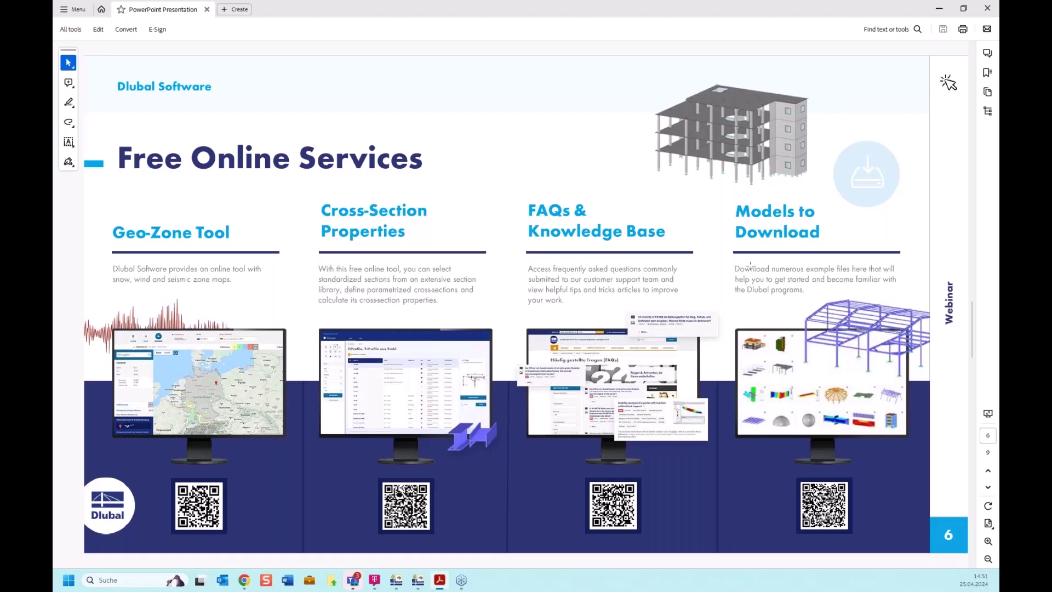
{"action": "scroll", "coordinate": [750, 267], "scroll_direction": "down", "scroll_amount": 1}
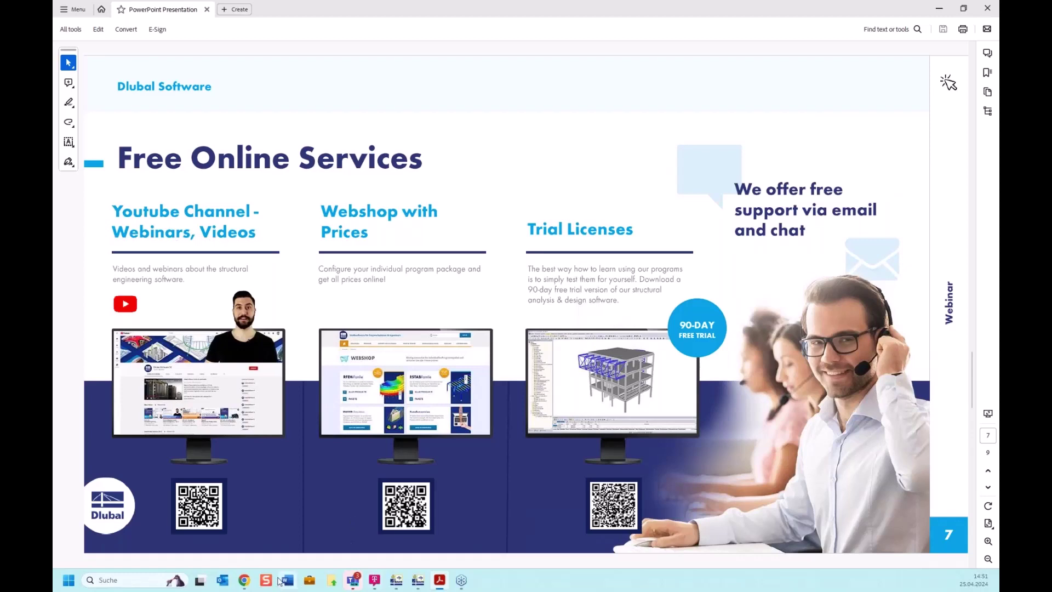
Switch to the browser, open the Dlubal Webinars page and browse the upcoming and past webinars
{"action": "left_click", "coordinate": [244, 581]}
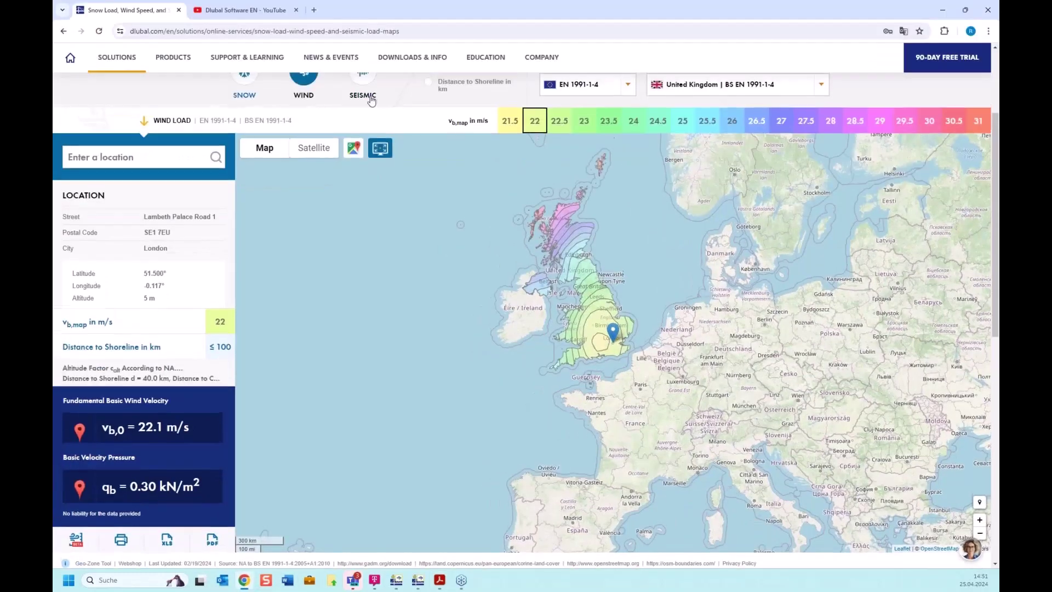
{"action": "left_click", "coordinate": [393, 98]}
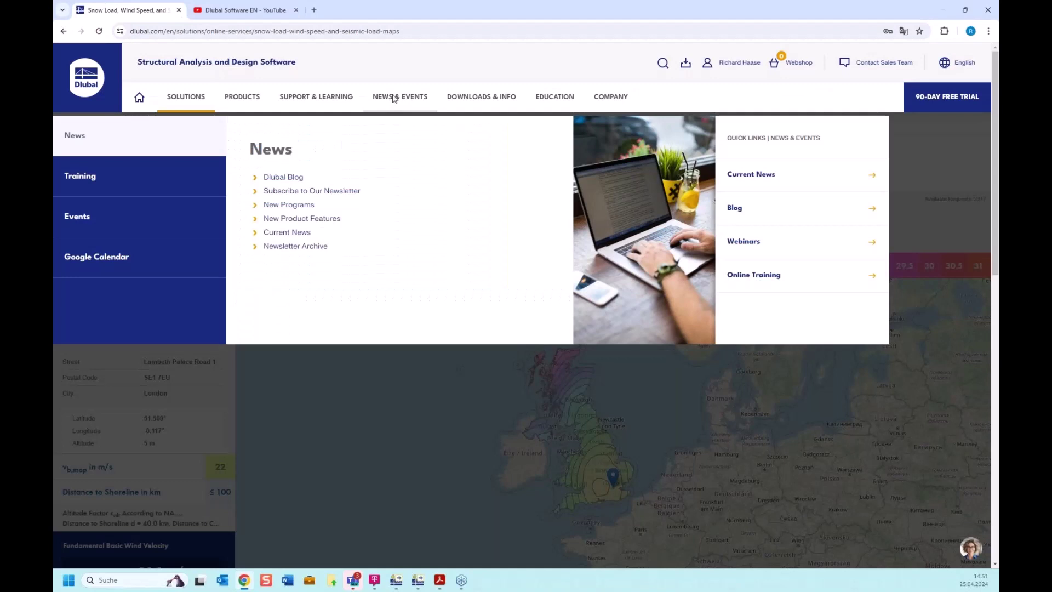
{"action": "mouse_move", "coordinate": [223, 201]}
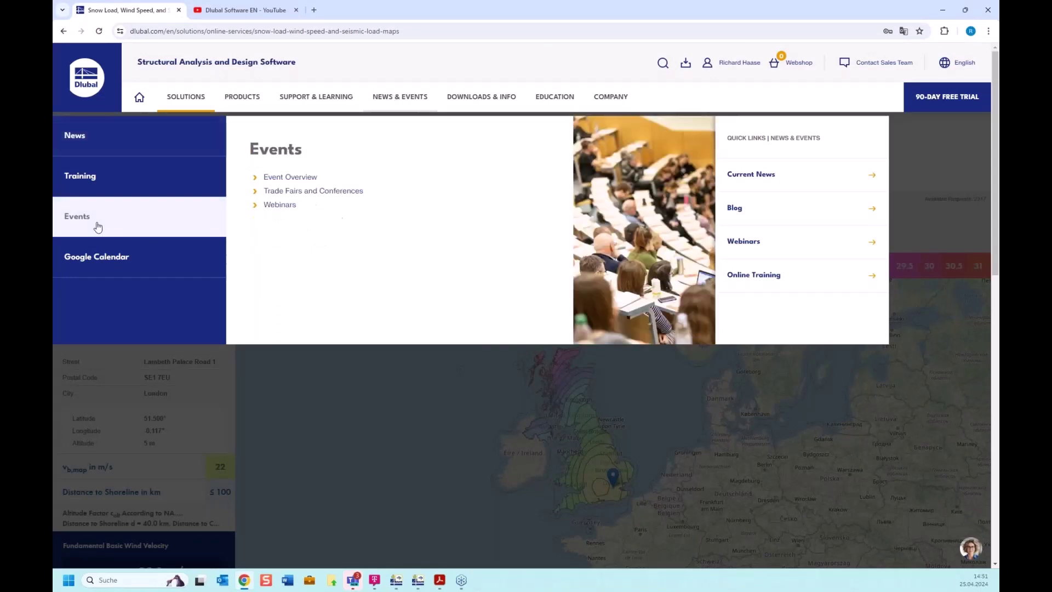
{"action": "left_click", "coordinate": [283, 208]}
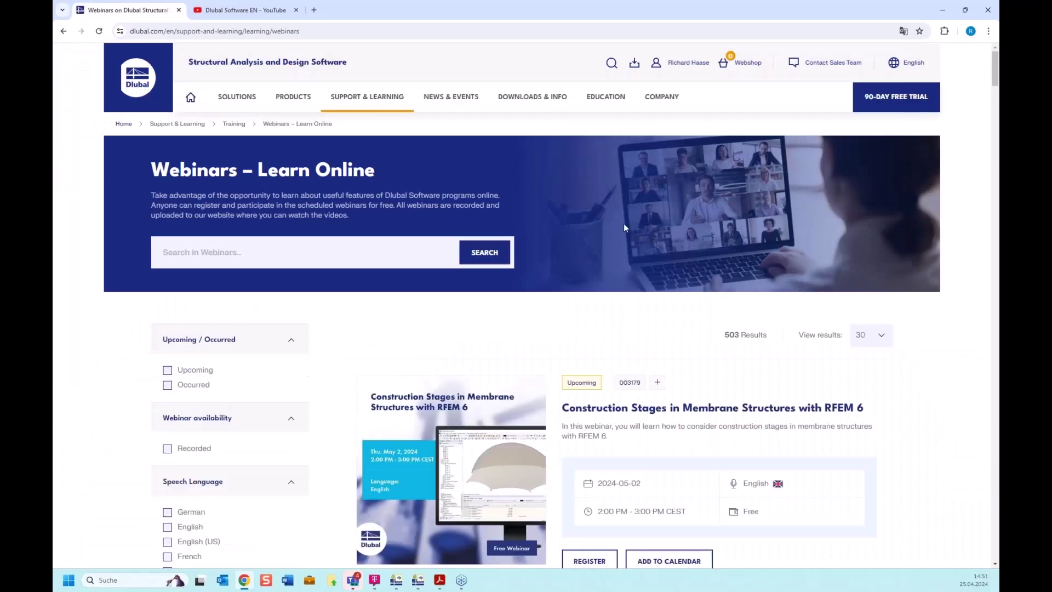
{"action": "scroll", "coordinate": [623, 223], "scroll_direction": "down", "scroll_amount": 14}
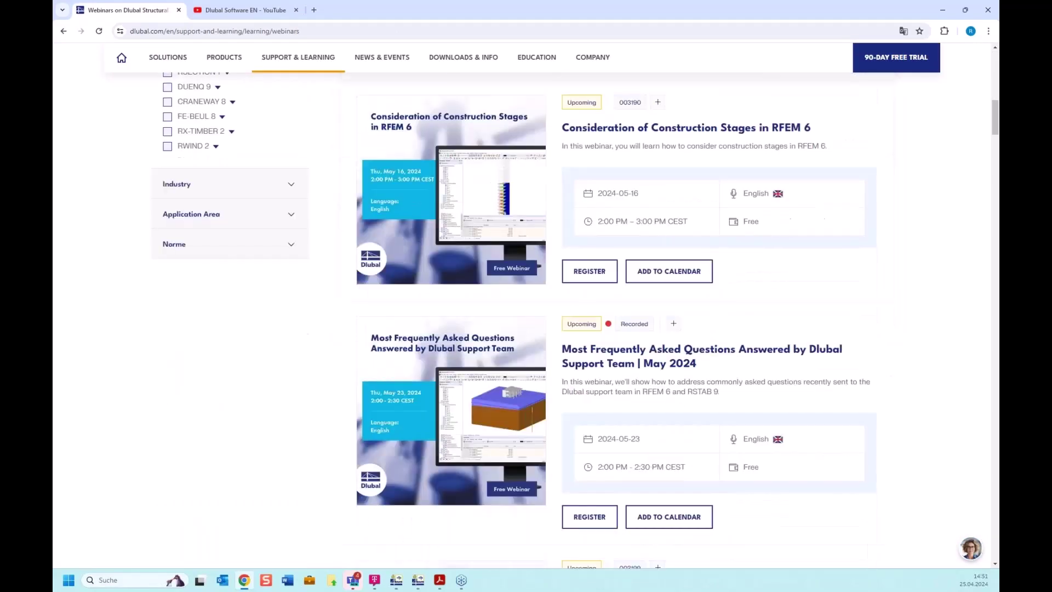
{"action": "scroll", "coordinate": [624, 223], "scroll_direction": "down", "scroll_amount": 10}
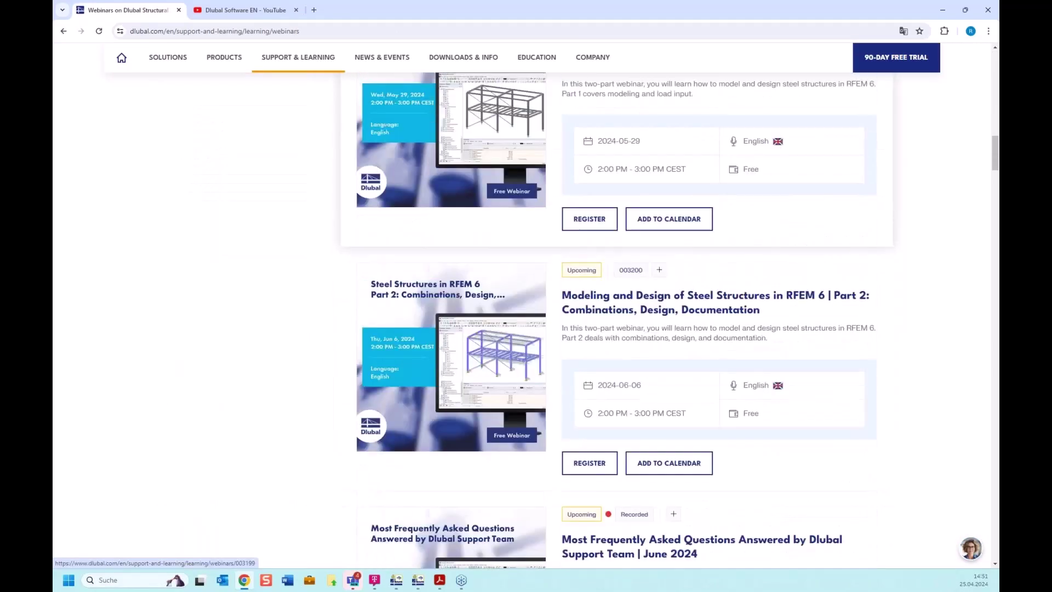
{"action": "scroll", "coordinate": [624, 229], "scroll_direction": "down", "scroll_amount": 8}
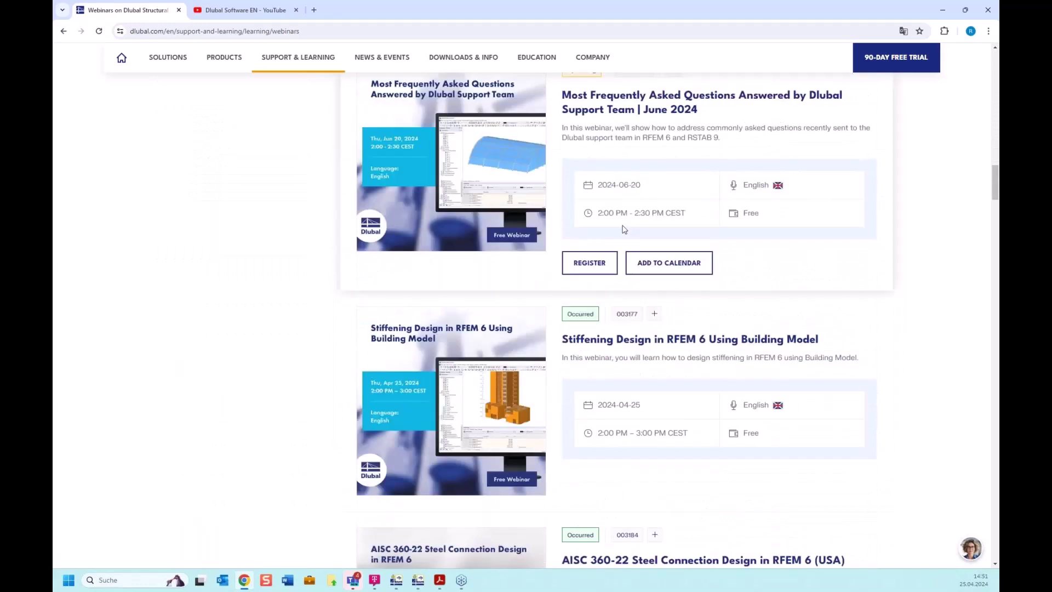
{"action": "scroll", "coordinate": [623, 229], "scroll_direction": "down", "scroll_amount": 9}
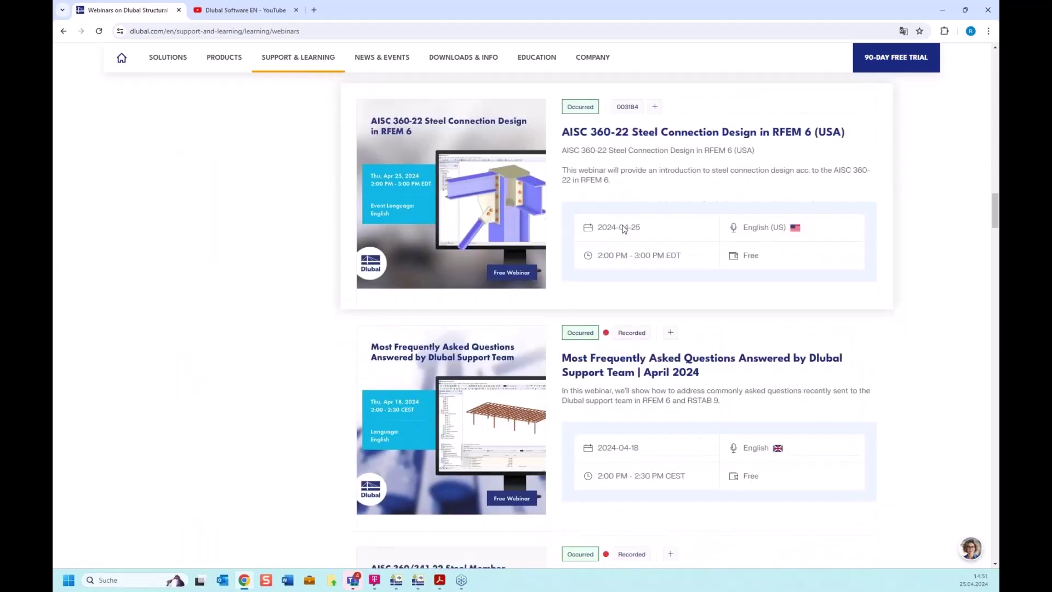
{"action": "scroll", "coordinate": [624, 229], "scroll_direction": "down", "scroll_amount": 10}
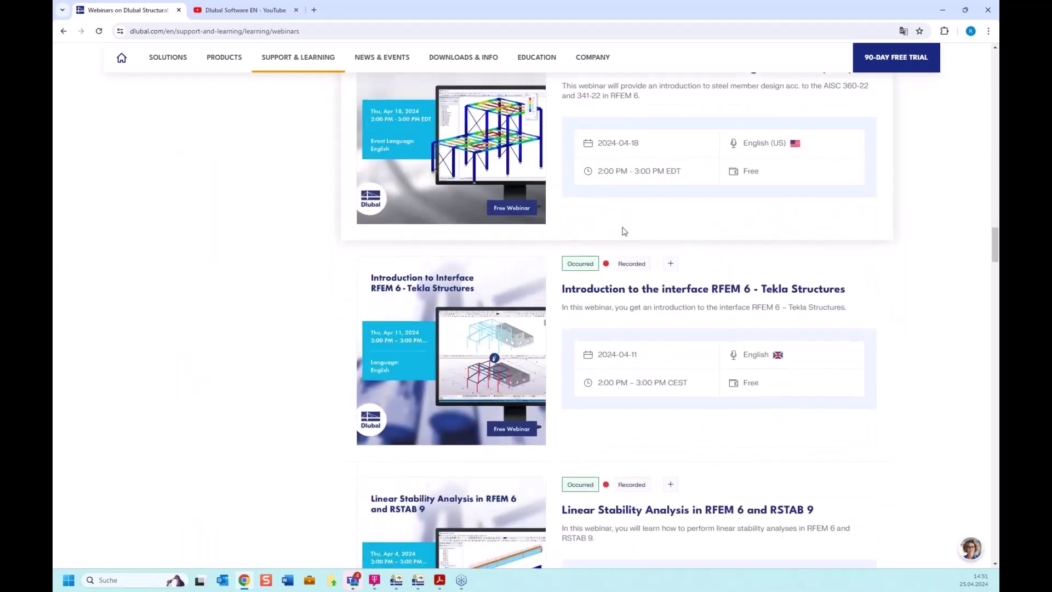
{"action": "scroll", "coordinate": [650, 233], "scroll_direction": "down", "scroll_amount": 7}
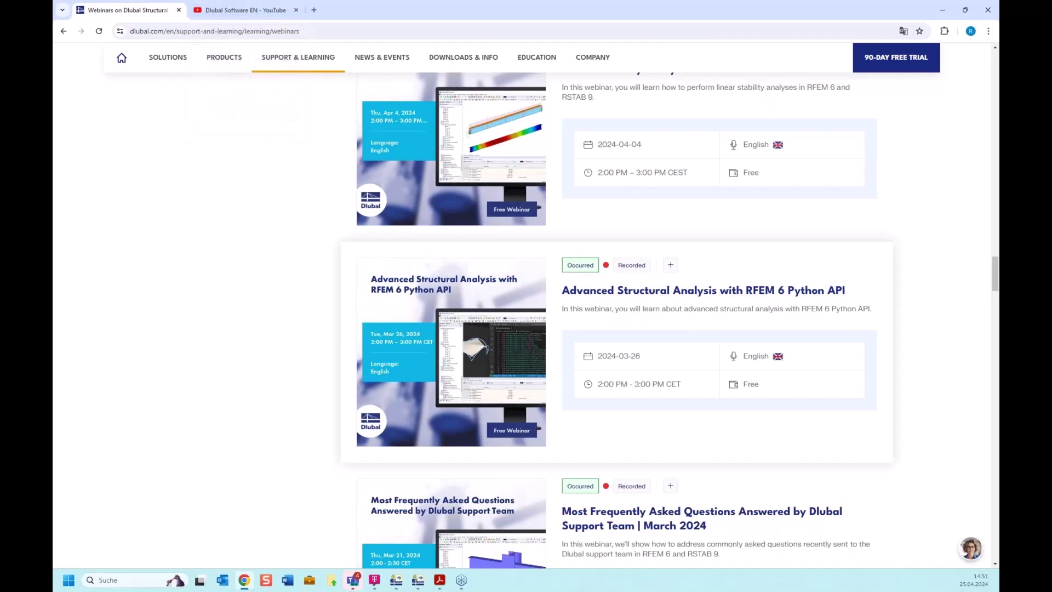
View the newest videos on the Dlubal Software EN YouTube channel
{"action": "left_click", "coordinate": [240, 13]}
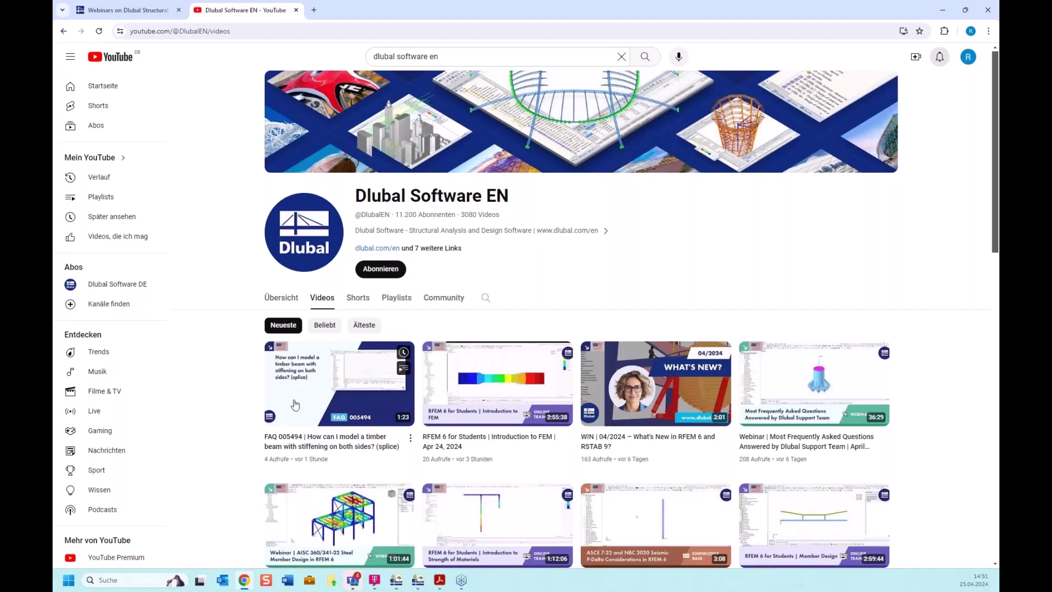
{"action": "scroll", "coordinate": [641, 383], "scroll_direction": "down", "scroll_amount": 1}
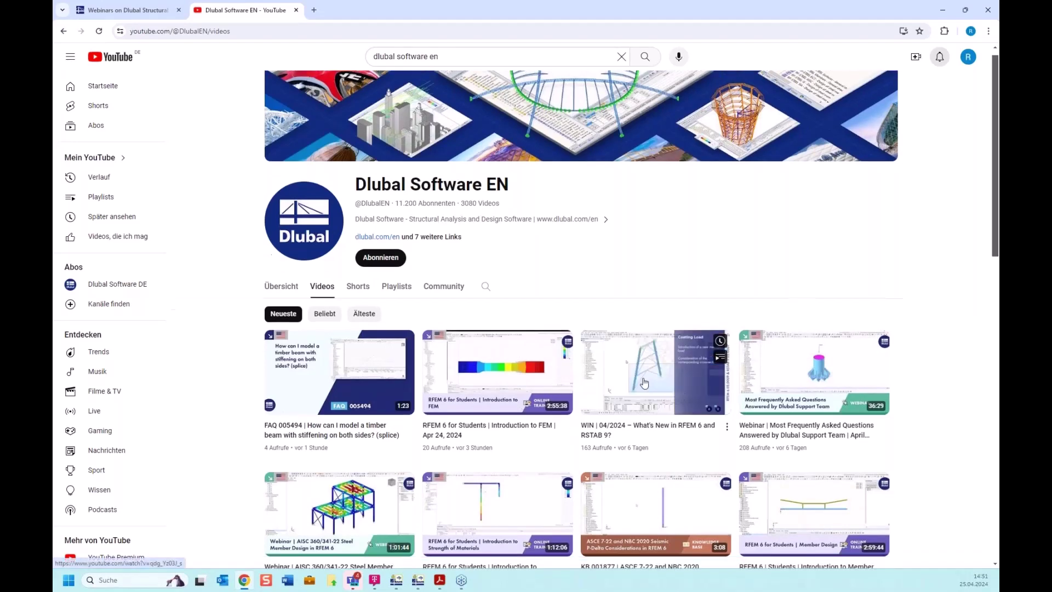
{"action": "scroll", "coordinate": [644, 382], "scroll_direction": "down", "scroll_amount": 1}
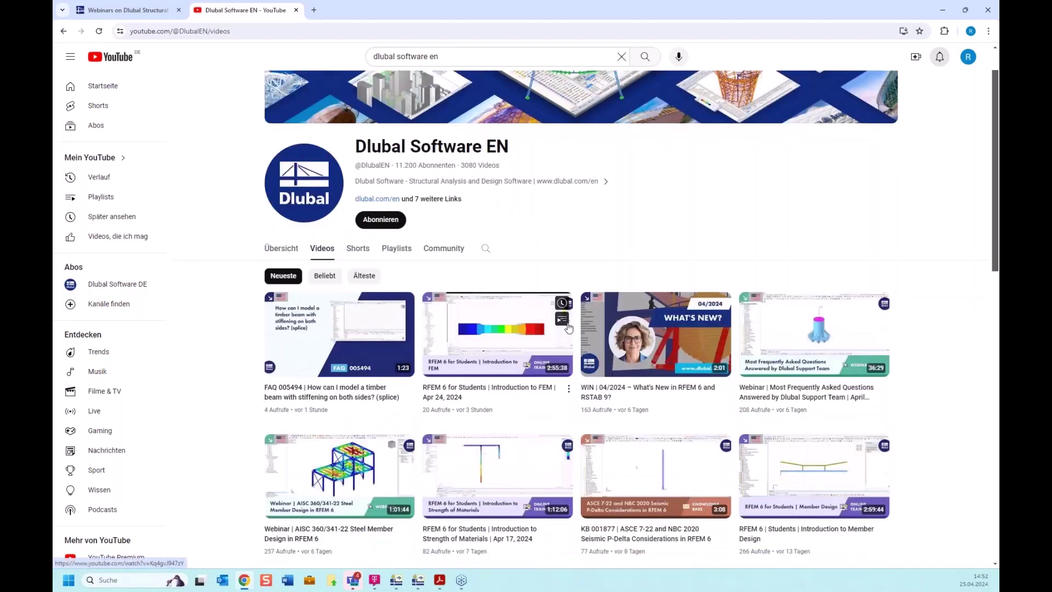
Return to the PDF presentation and advance through the further details slide to the closing slide on page 9
{"action": "left_click", "coordinate": [441, 585]}
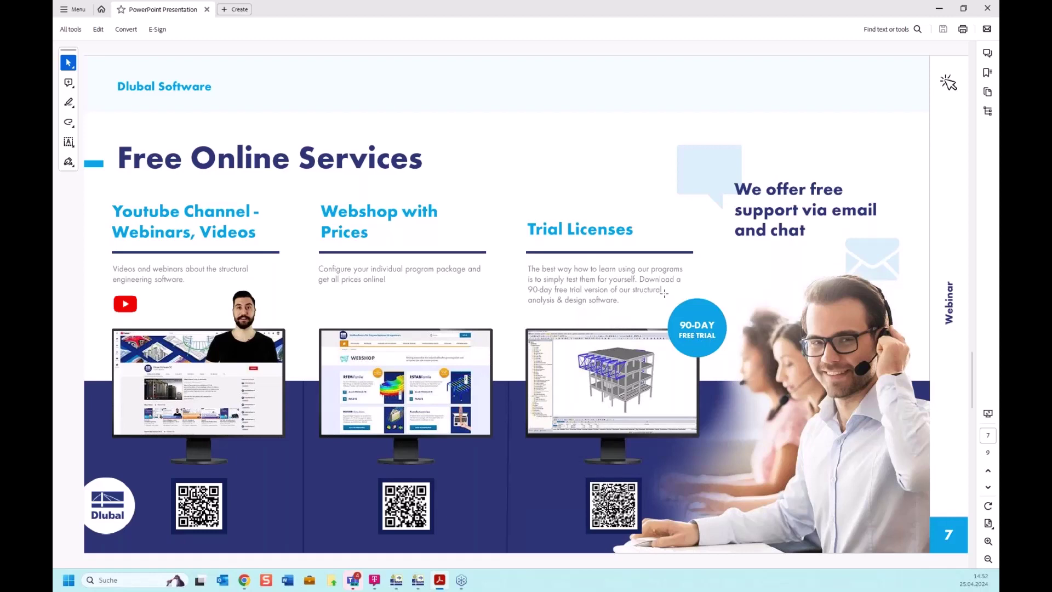
{"action": "scroll", "coordinate": [665, 293], "scroll_direction": "down", "scroll_amount": 1}
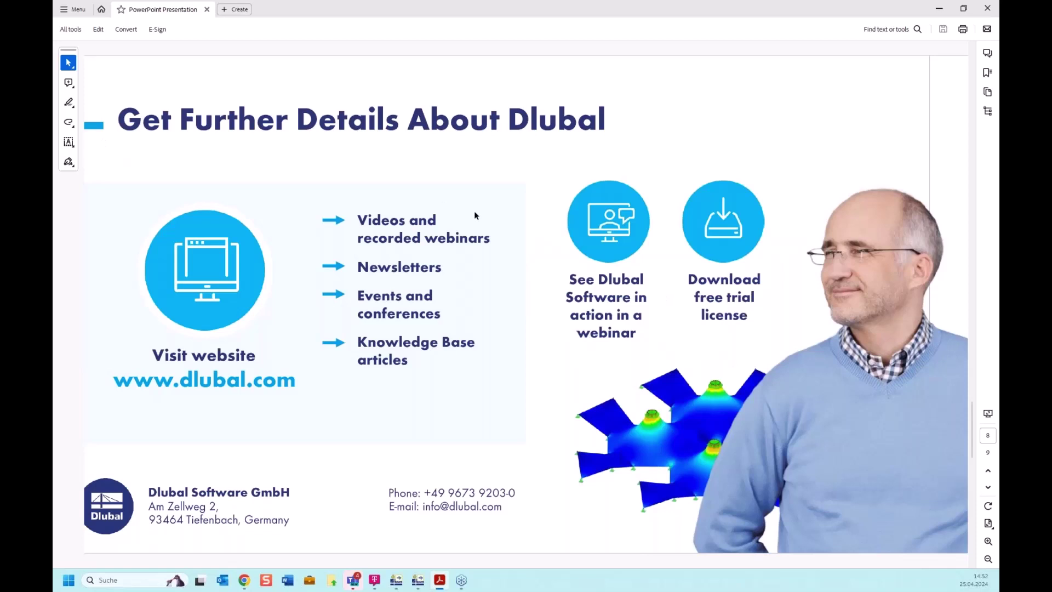
{"action": "scroll", "coordinate": [476, 215], "scroll_direction": "down", "scroll_amount": 1}
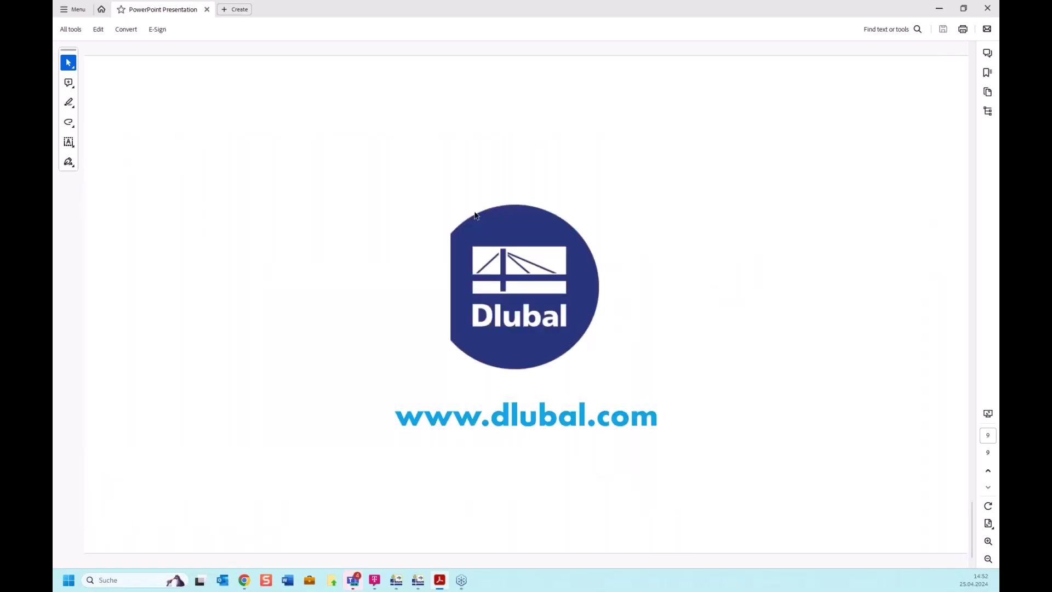